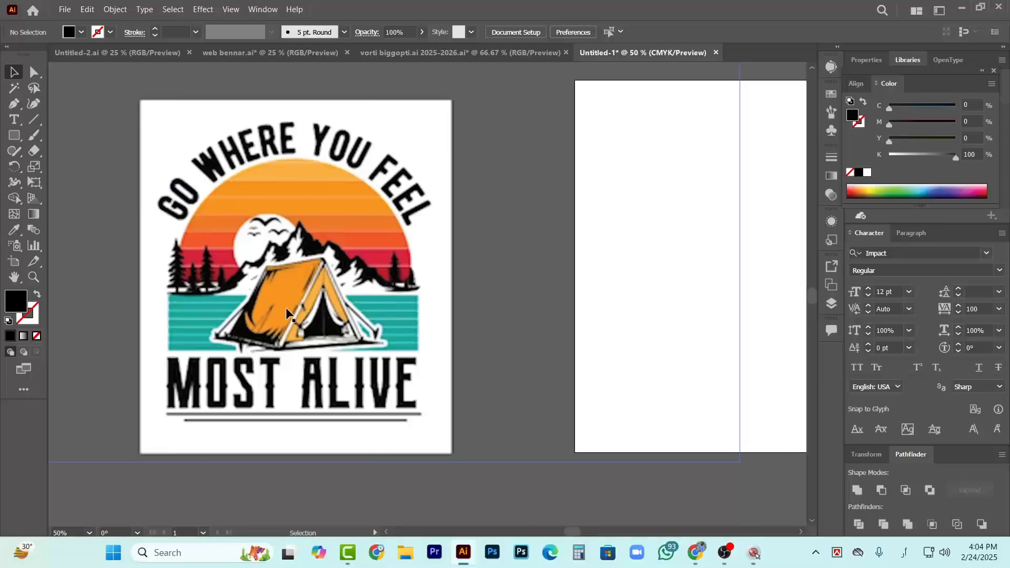
# Examine the "Go Where You Feel Most Alive" camping design and the blank artboard beside it
pyautogui.scroll(-1, 292, 315)
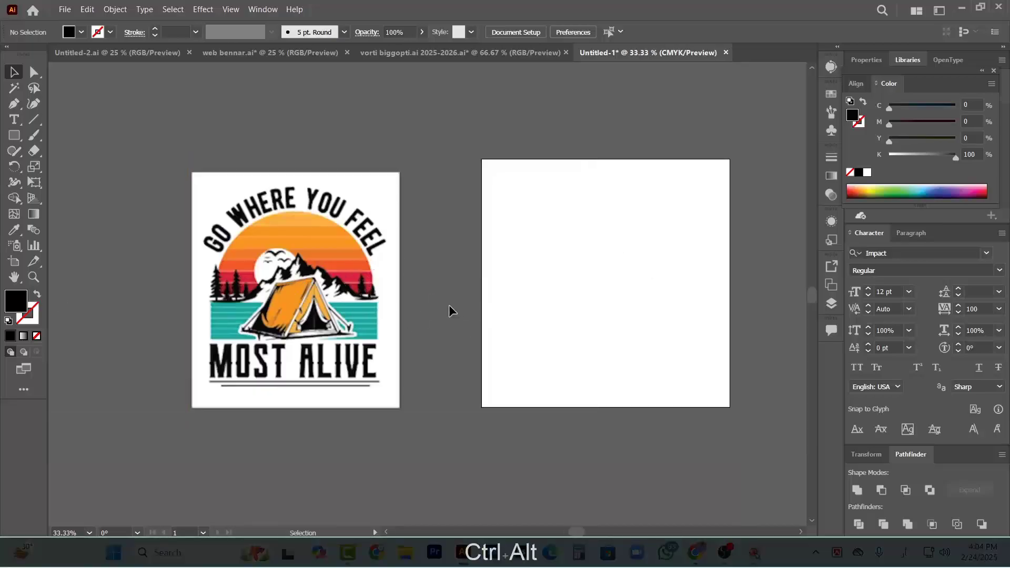
pyautogui.hscroll(1, 463, 337)
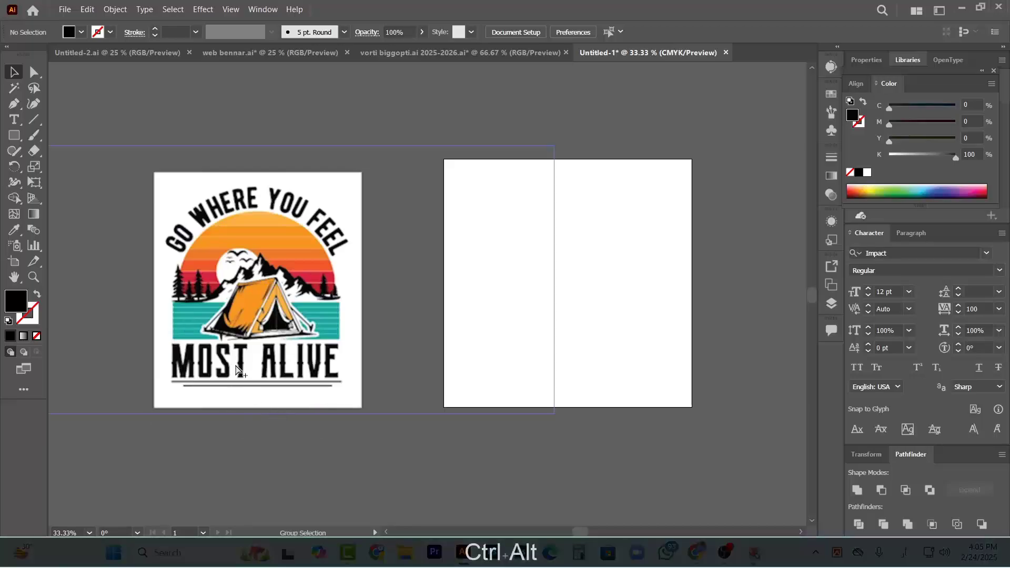
pyautogui.scroll(1, 245, 368)
pyautogui.scroll(1, 247, 368)
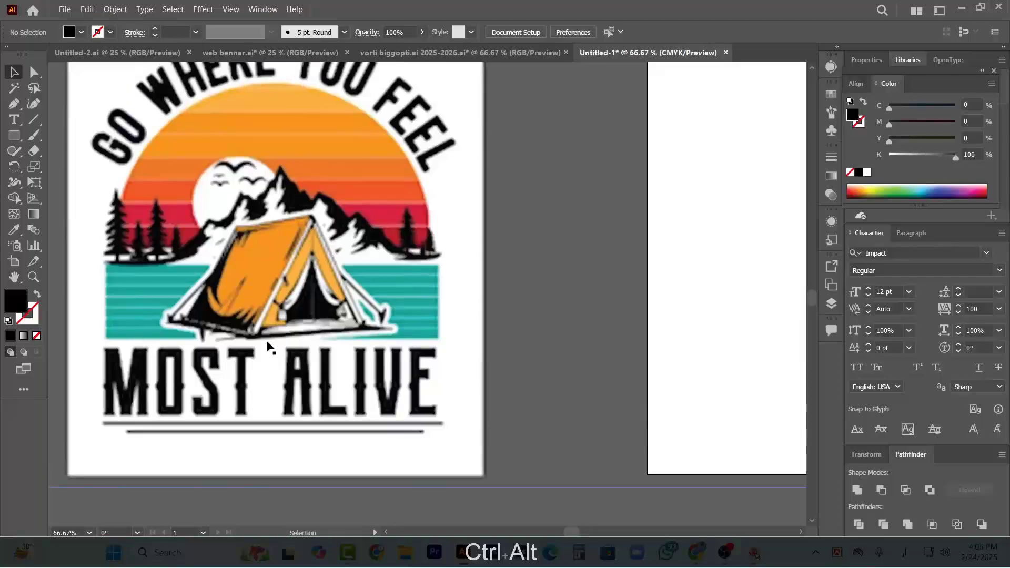
pyautogui.scroll(3, 266, 345)
pyautogui.scroll(-1, 318, 339)
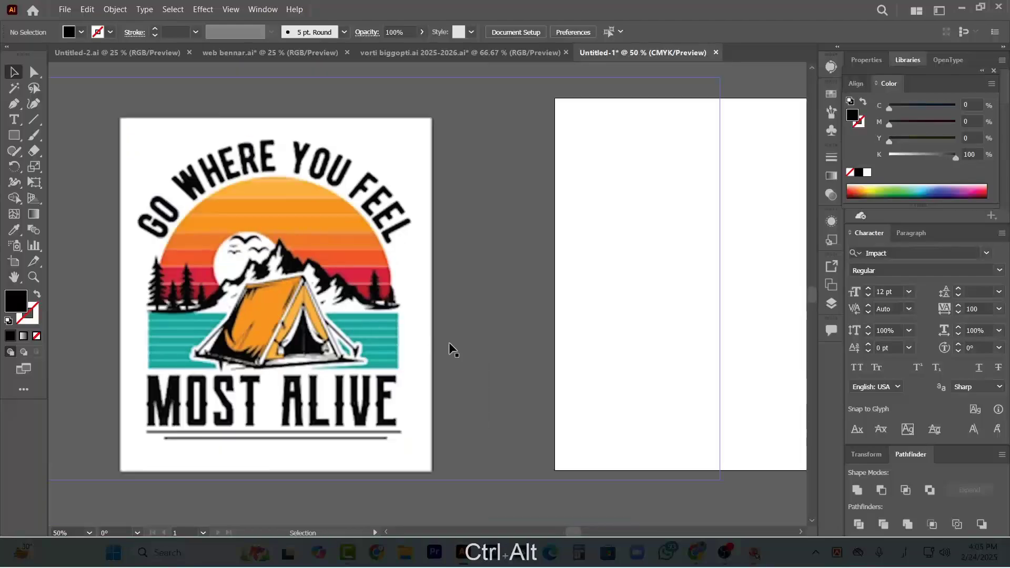
pyautogui.scroll(-1, 451, 347)
pyautogui.hscroll(3, 279, 349)
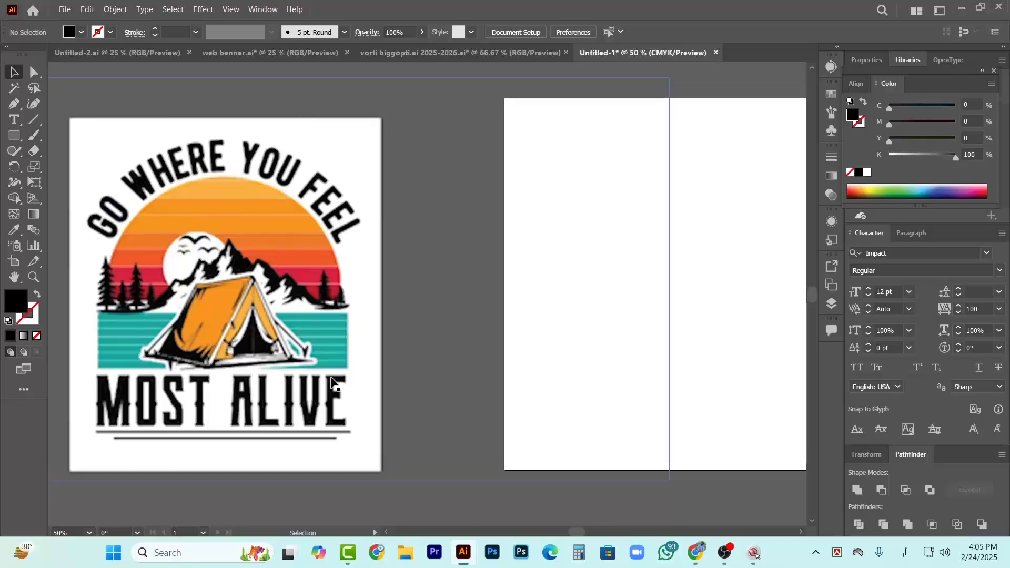
pyautogui.scroll(-1, 638, 501)
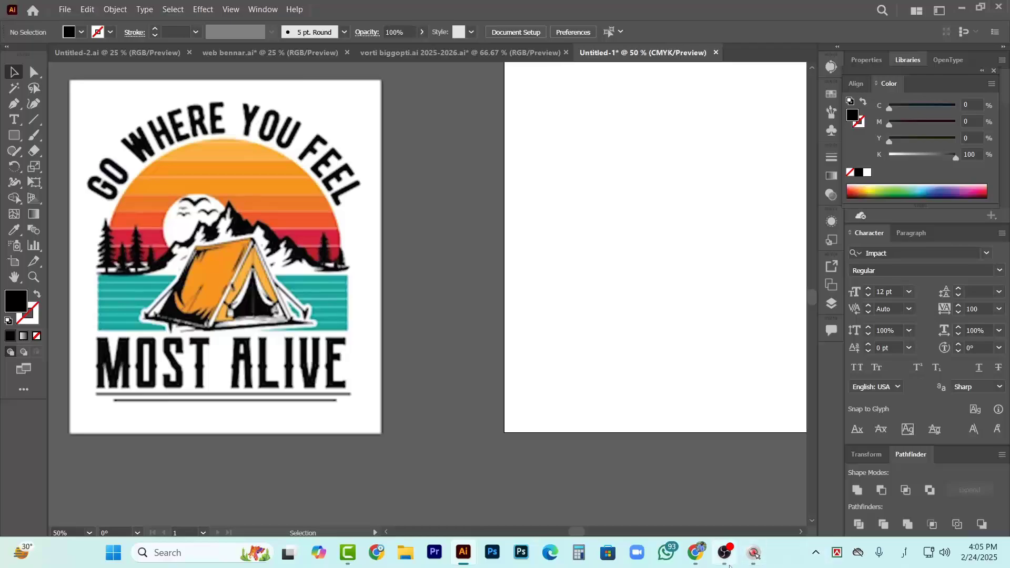
# Switch to Chrome, search Google Images for "mountain" in the camp vector results tab, and browse the pictures
pyautogui.click(695, 552)
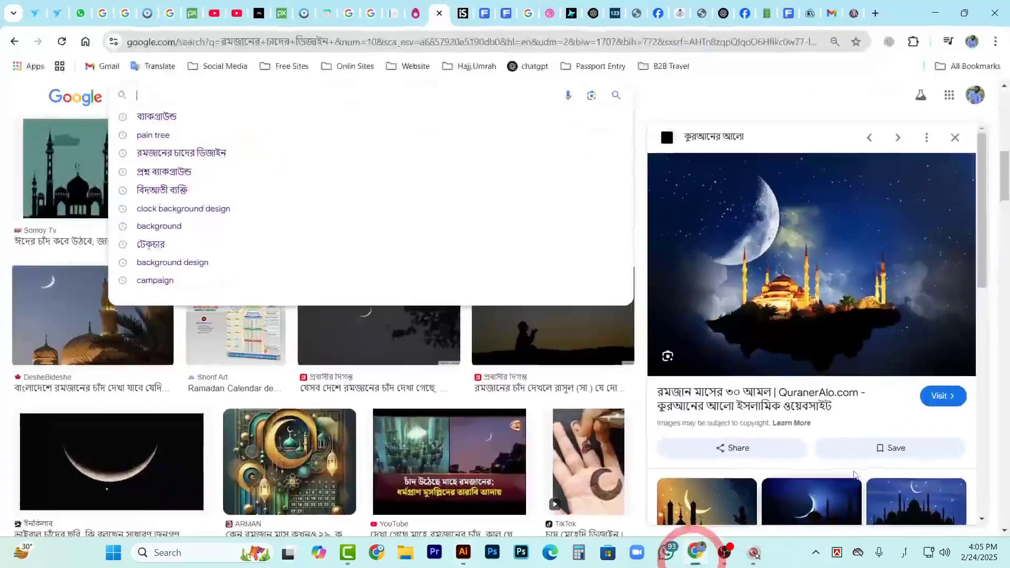
pyautogui.click(528, 17)
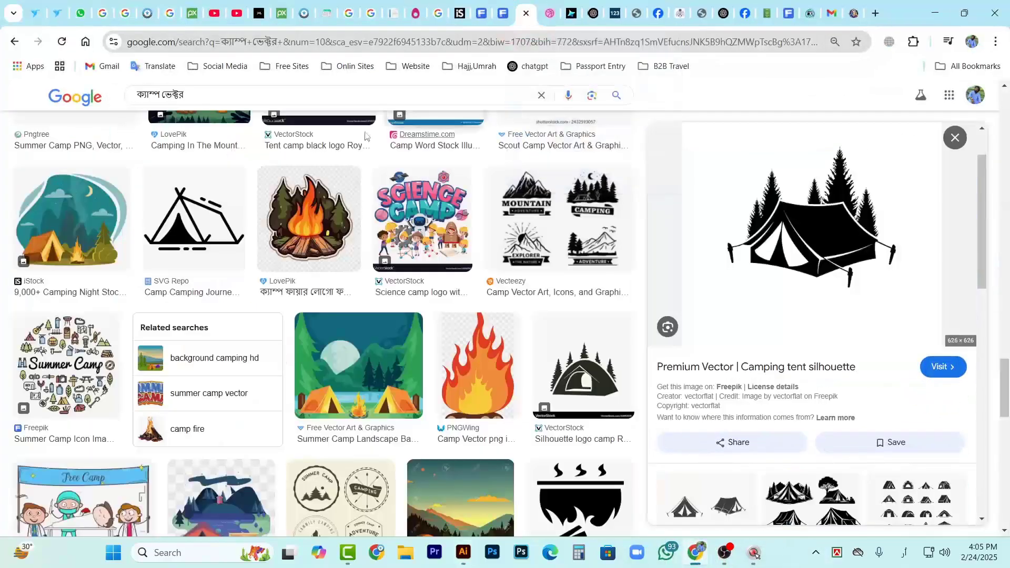
pyautogui.press('Down')
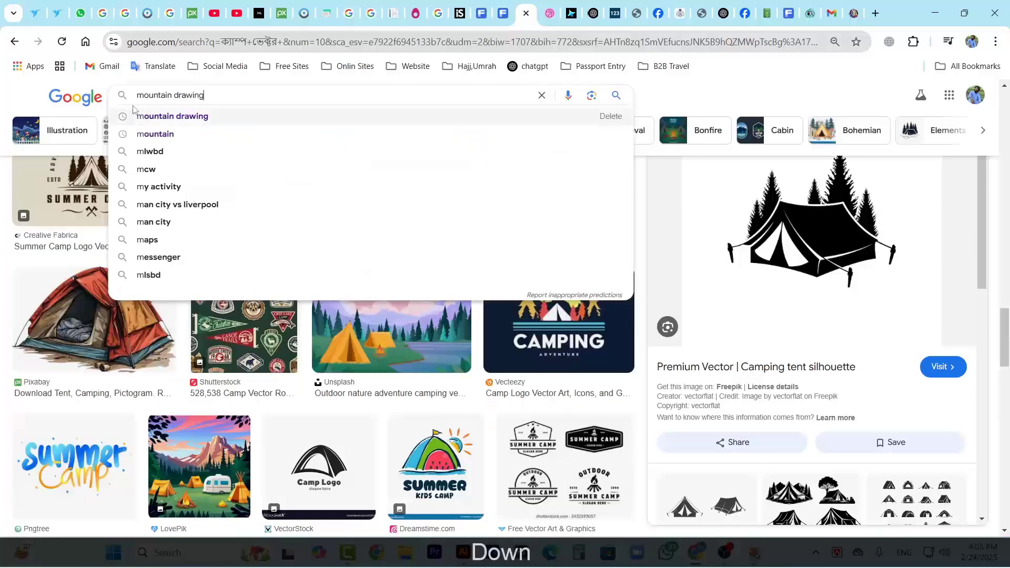
pyautogui.press('Down')
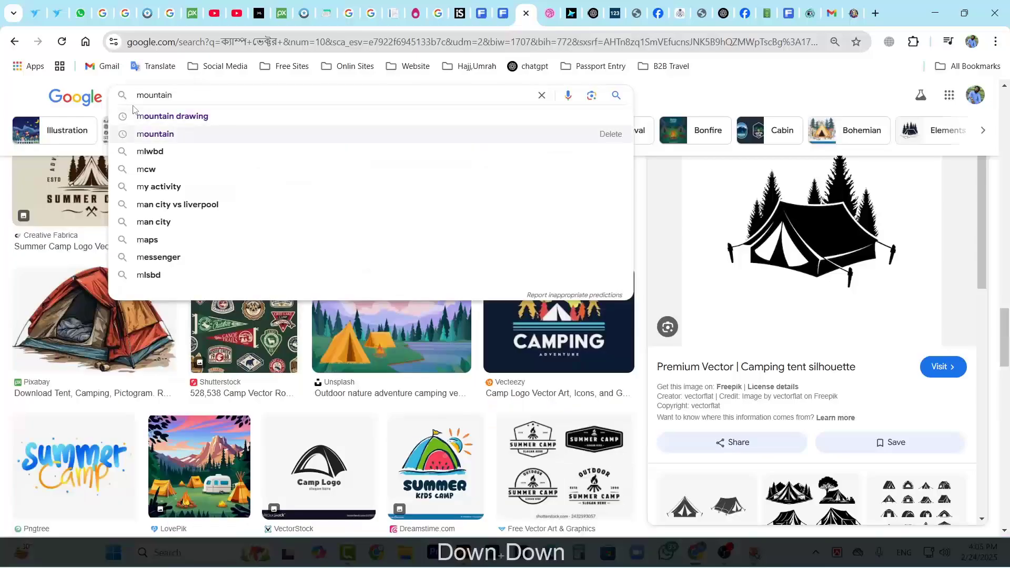
pyautogui.press('Return')
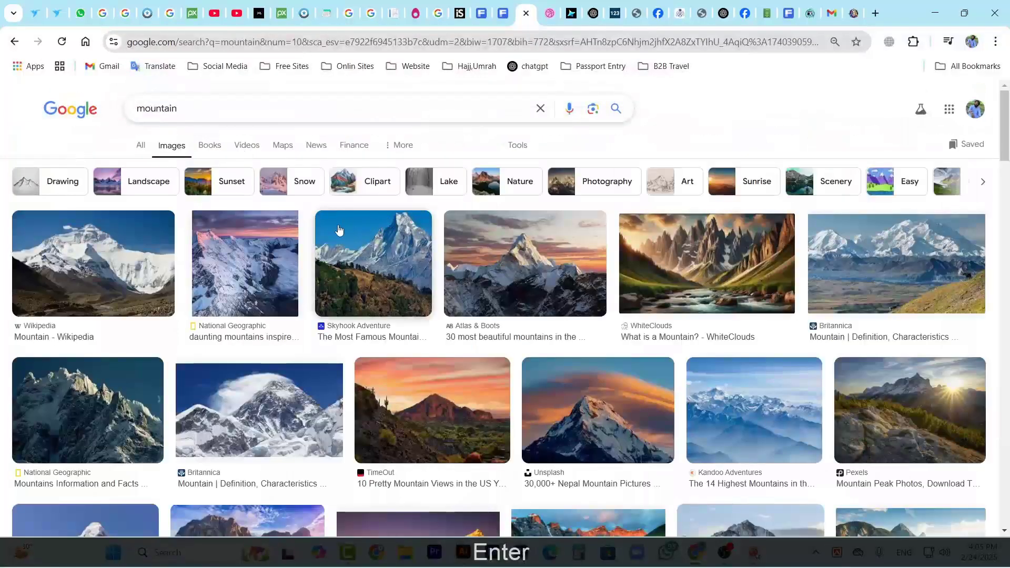
pyautogui.scroll(-10, 541, 349)
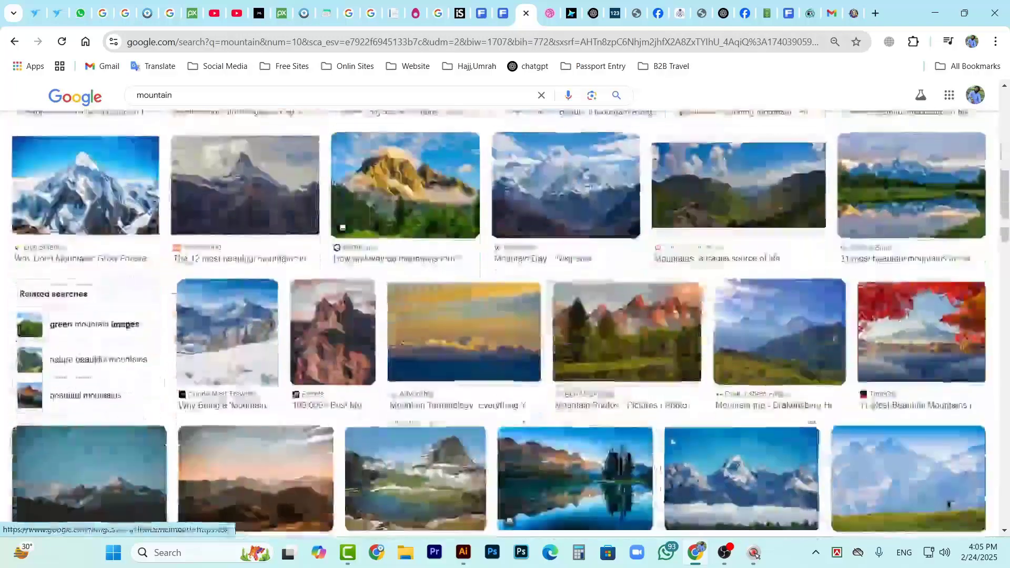
pyautogui.scroll(-5, 720, 452)
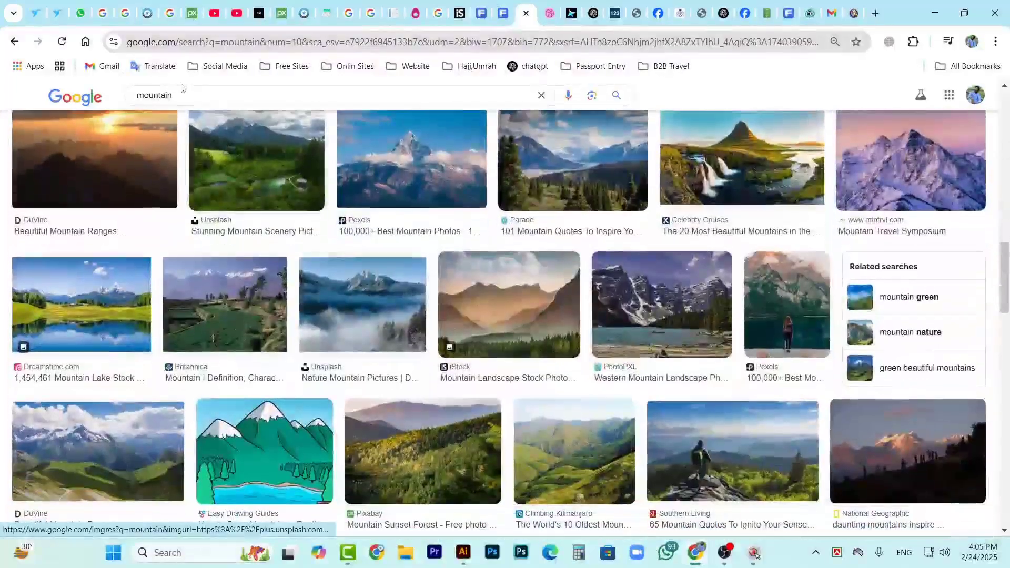
# Refine the image search to "mountain vector" and browse the mountain silhouettes
pyautogui.click(208, 93)
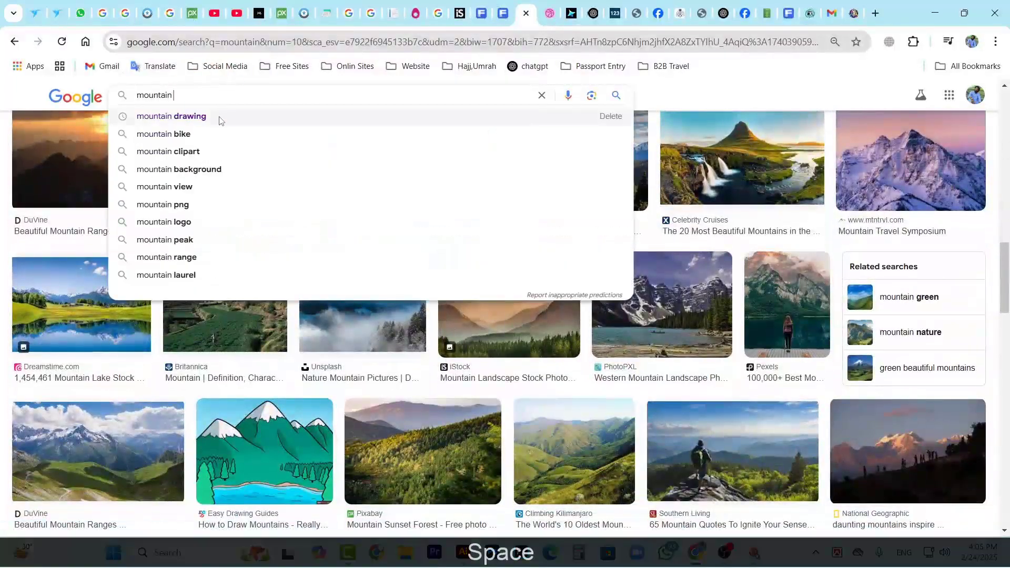
pyautogui.write('v')
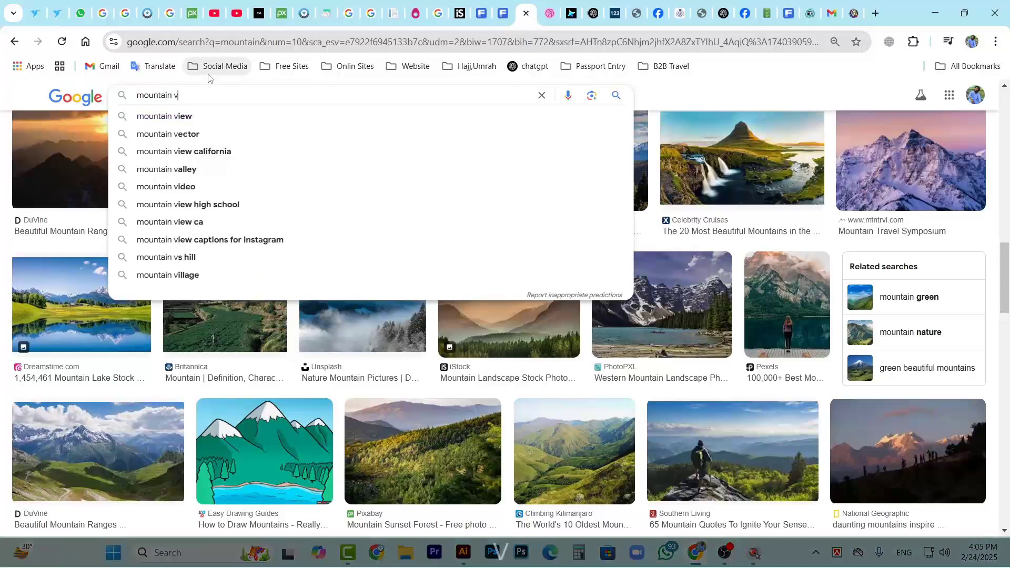
pyautogui.write('ec')
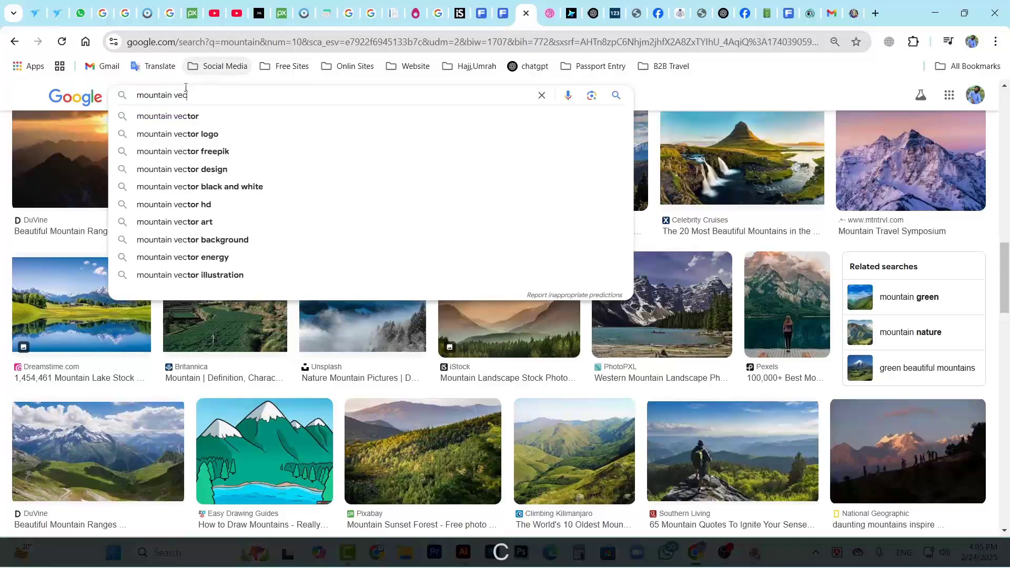
pyautogui.click(187, 118)
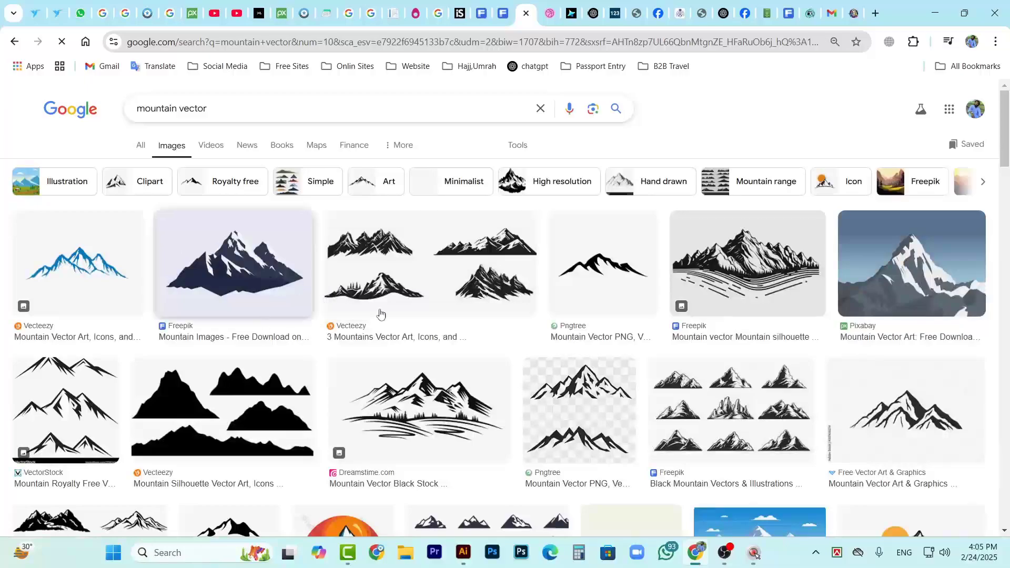
pyautogui.scroll(-1, 381, 314)
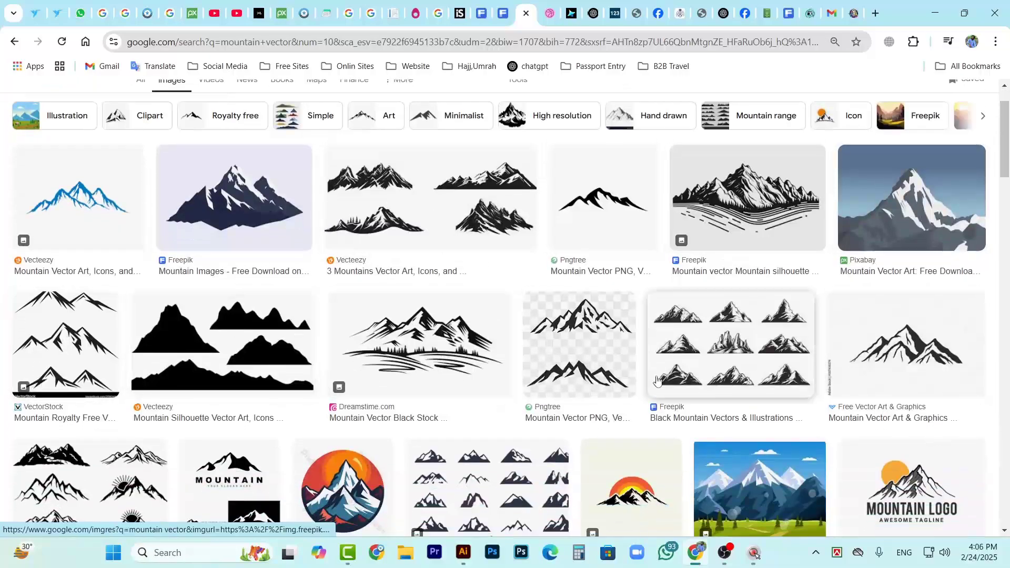
pyautogui.scroll(-2, 591, 317)
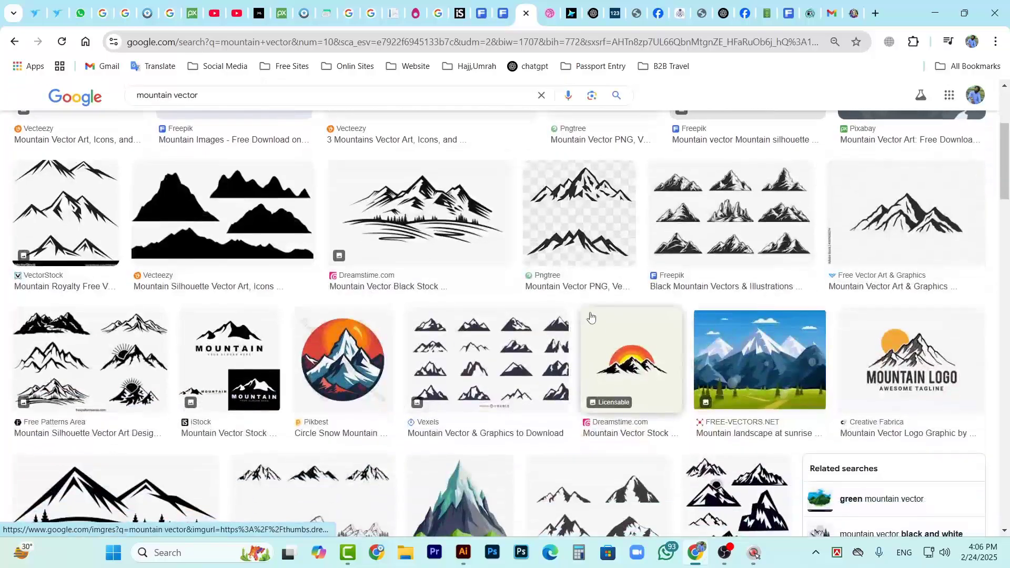
pyautogui.scroll(-2, 591, 316)
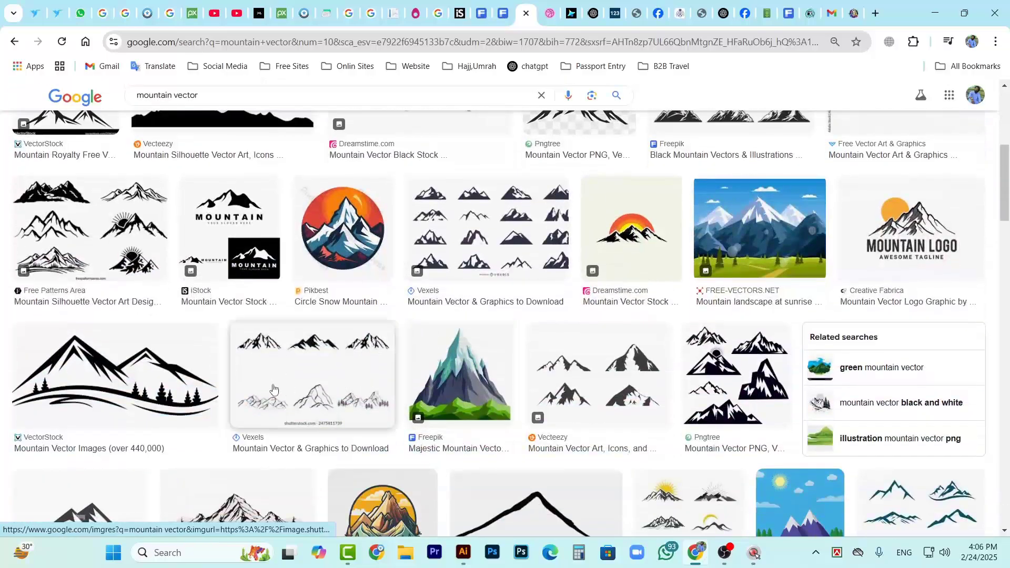
pyautogui.scroll(-2, 273, 389)
pyautogui.scroll(-1, 800, 398)
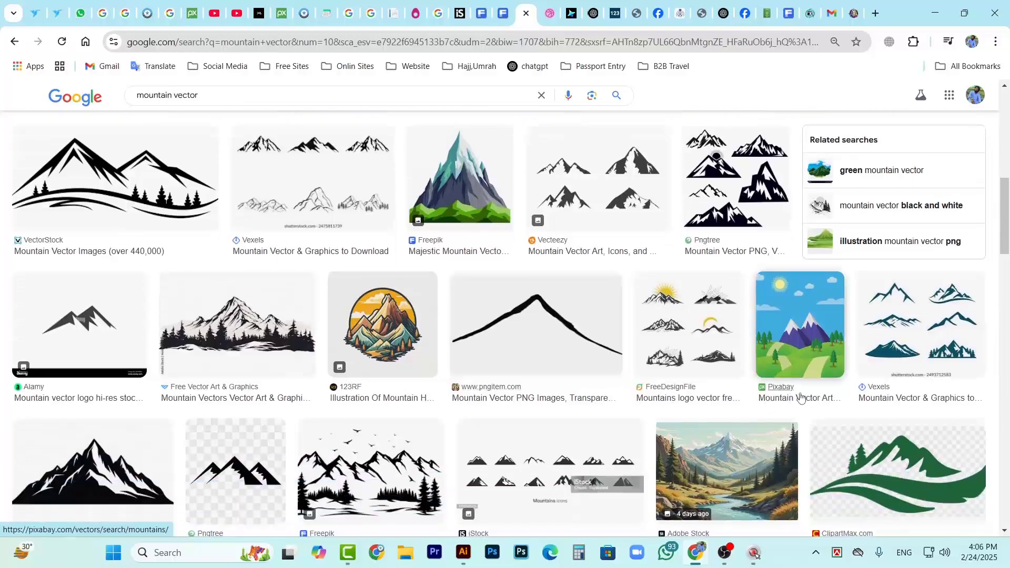
pyautogui.scroll(3, 295, 357)
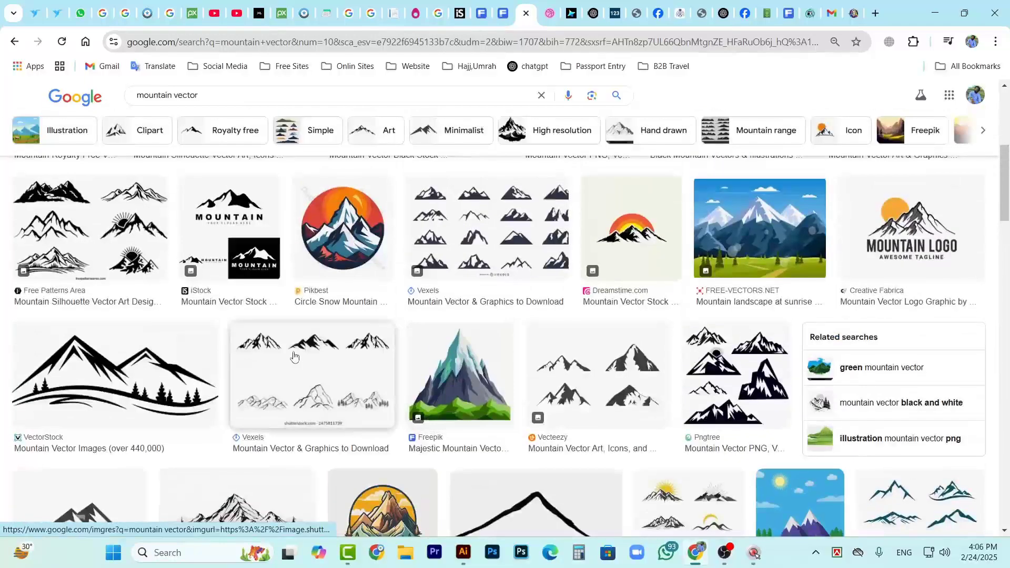
# Preview the Vexels and Pngtree mountain silhouette sets and look through their related images
pyautogui.click(295, 356)
pyautogui.scroll(-4, 900, 423)
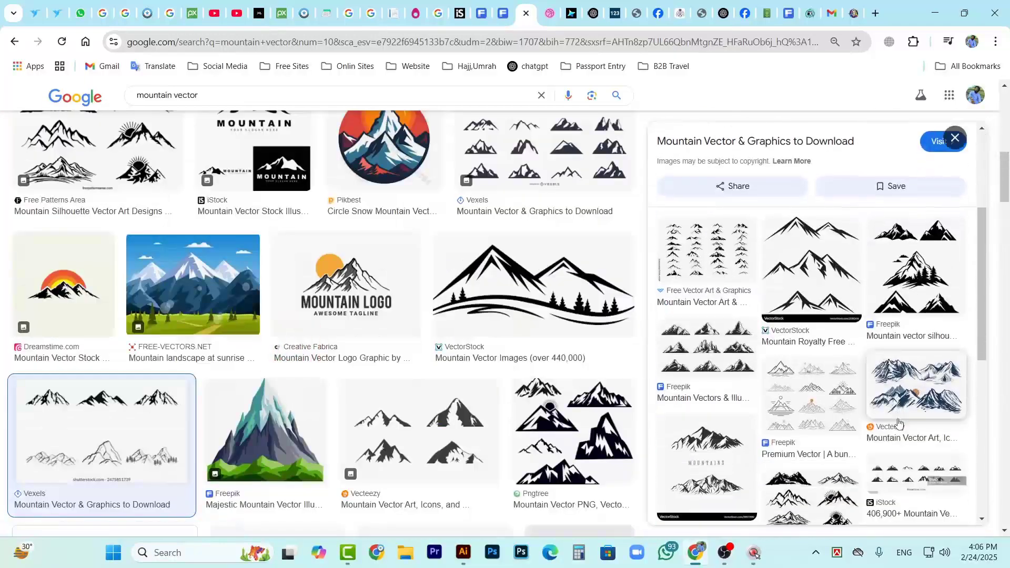
pyautogui.scroll(-4, 850, 413)
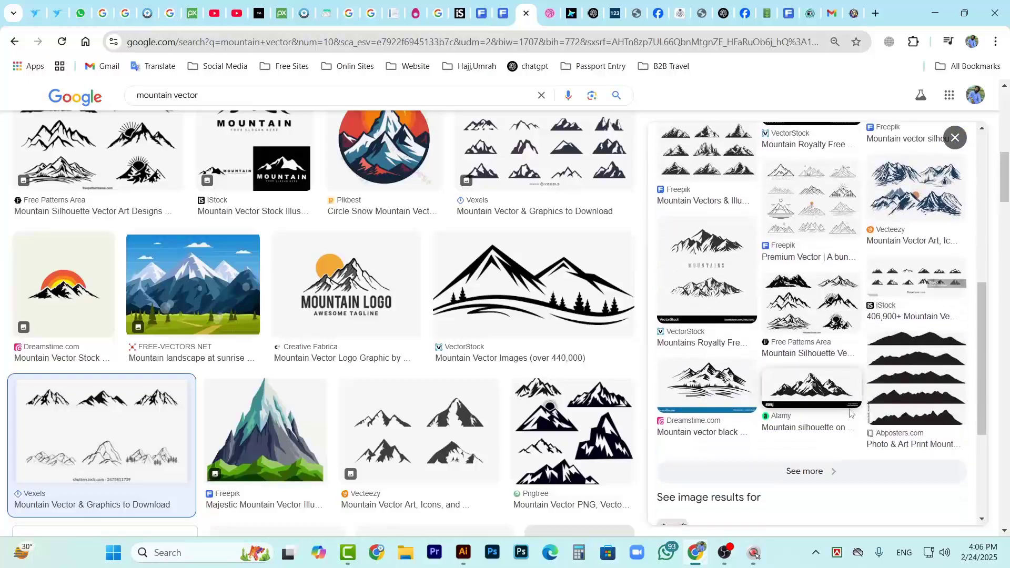
pyautogui.scroll(5, 855, 436)
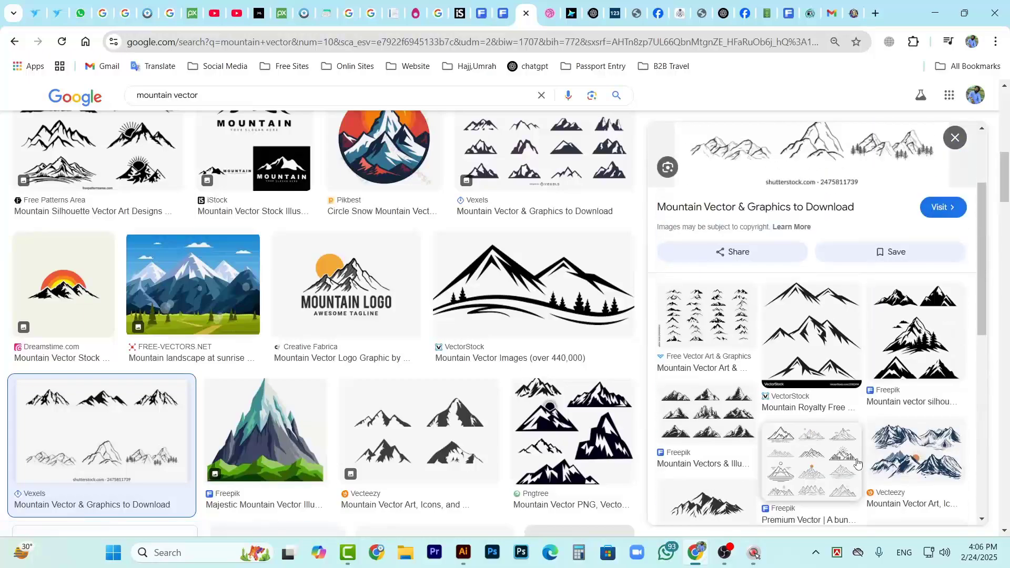
pyautogui.scroll(3, 856, 452)
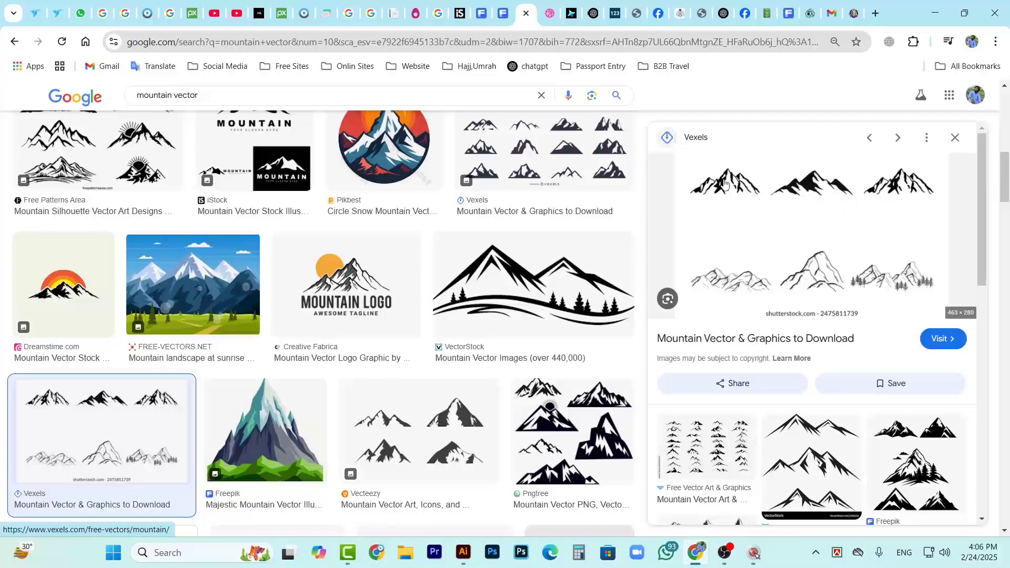
pyautogui.scroll(-1, 819, 219)
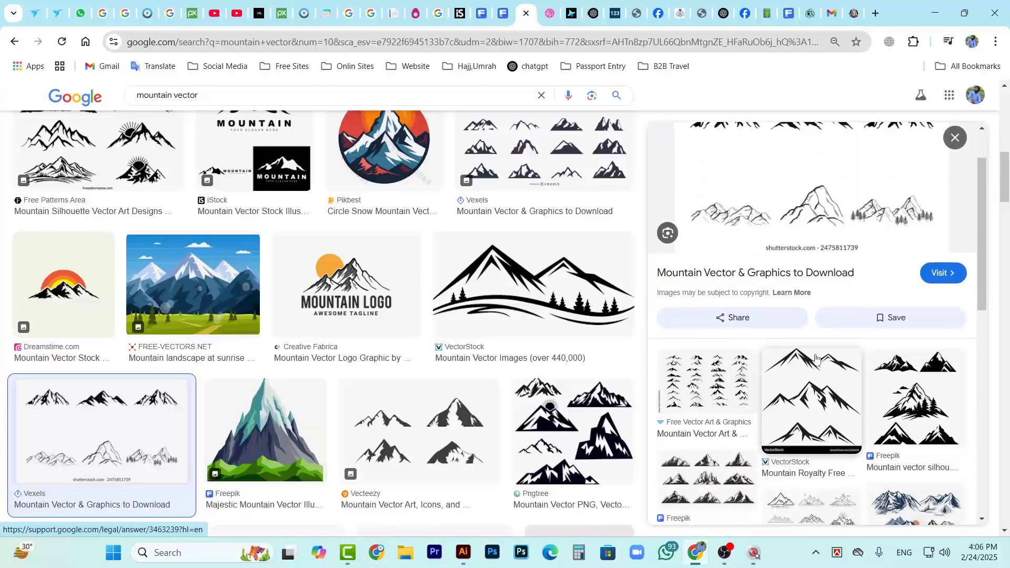
pyautogui.click(603, 481)
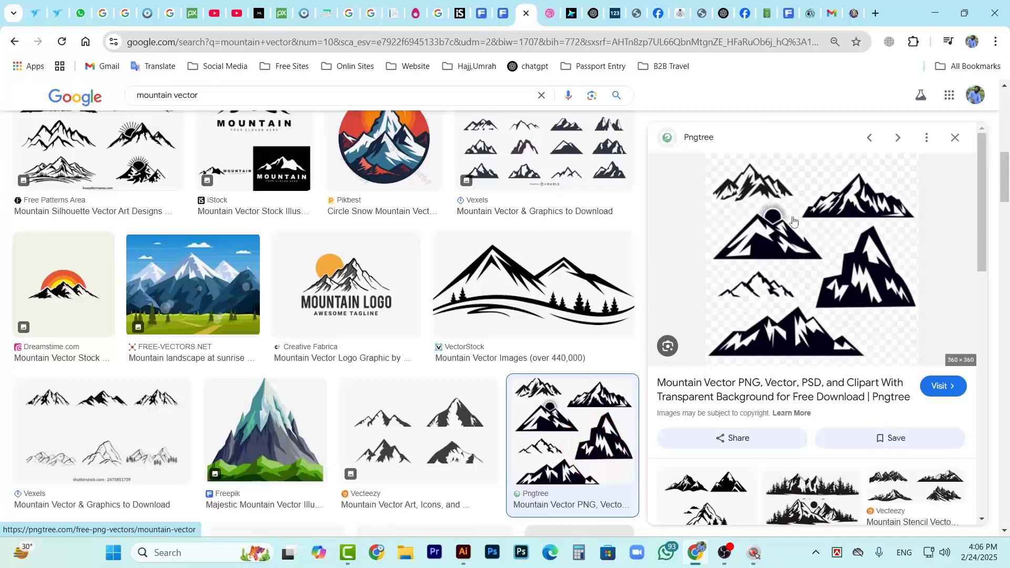
pyautogui.scroll(-1, 860, 425)
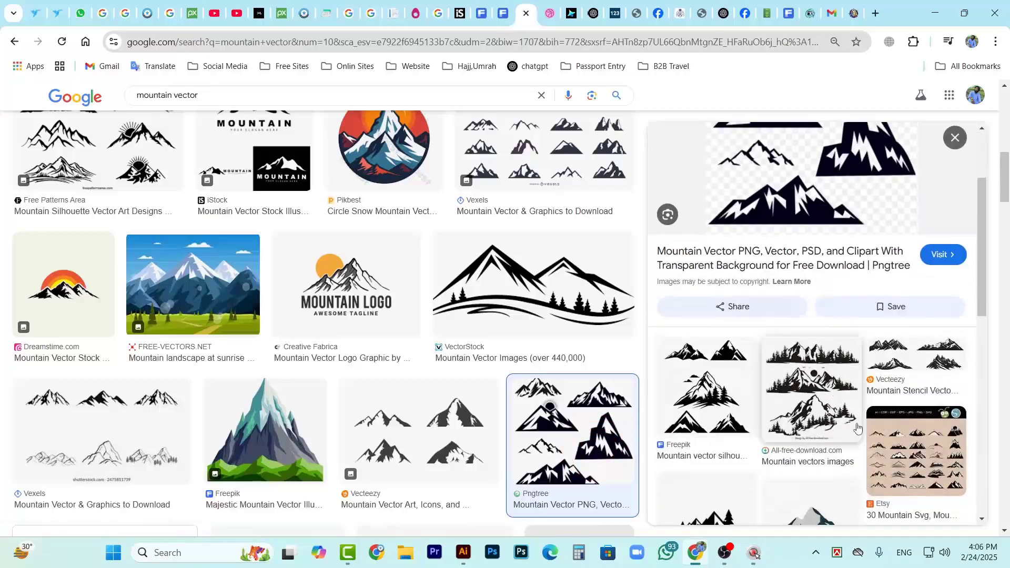
pyautogui.scroll(-2, 705, 413)
# Copy the large preview of the blue Vecteezy mountain range image
pyautogui.click(712, 435)
pyautogui.scroll(1, 847, 363)
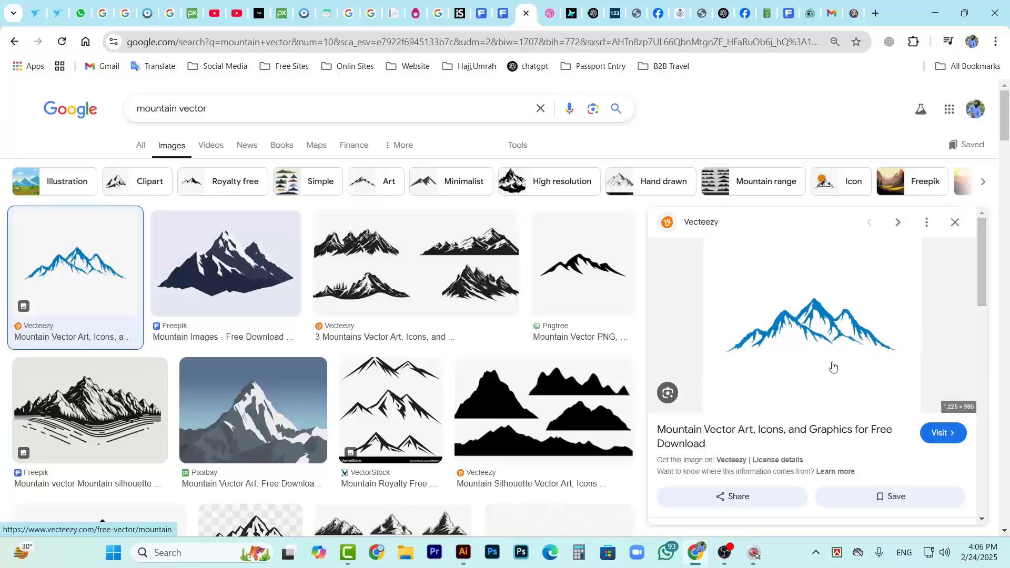
pyautogui.rightClick(819, 330)
pyautogui.click(886, 237)
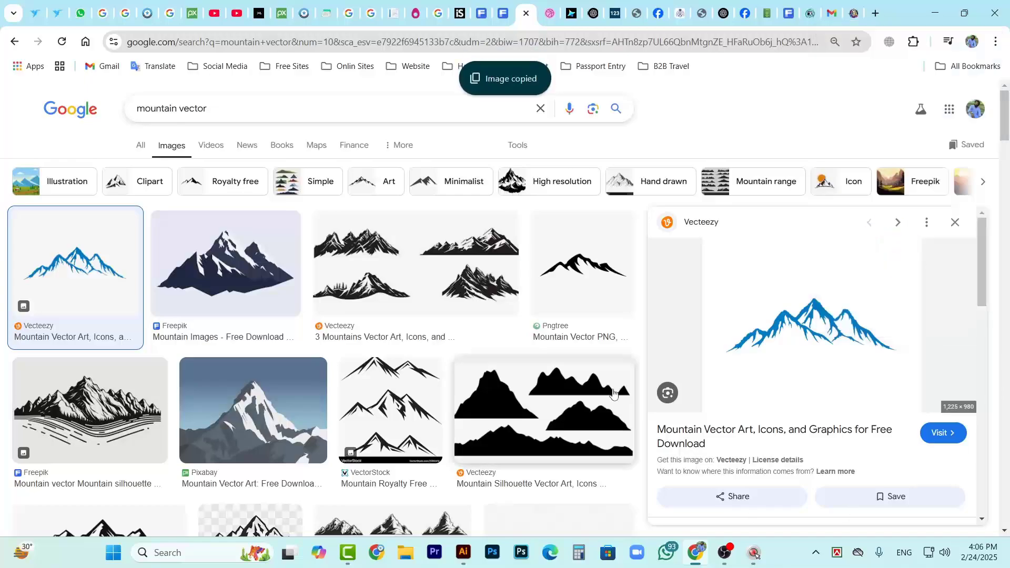
# Switch to Illustrator, paste the copied mountain image into the document and move it onto the empty canvas beyond the blank artboard
pyautogui.click(463, 553)
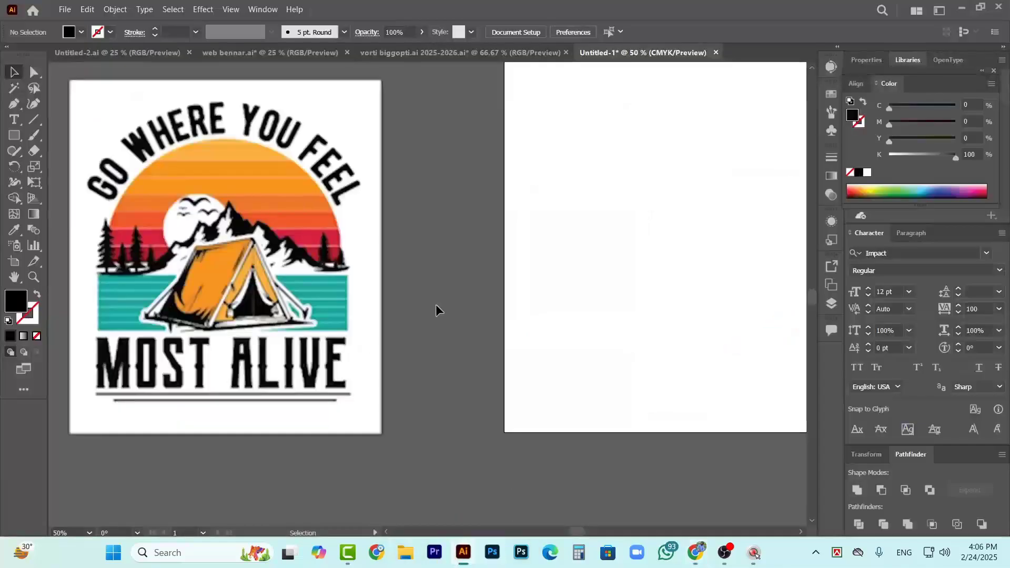
pyautogui.hotkey('ctrl', 'v')
pyautogui.hscroll(3, 413, 375)
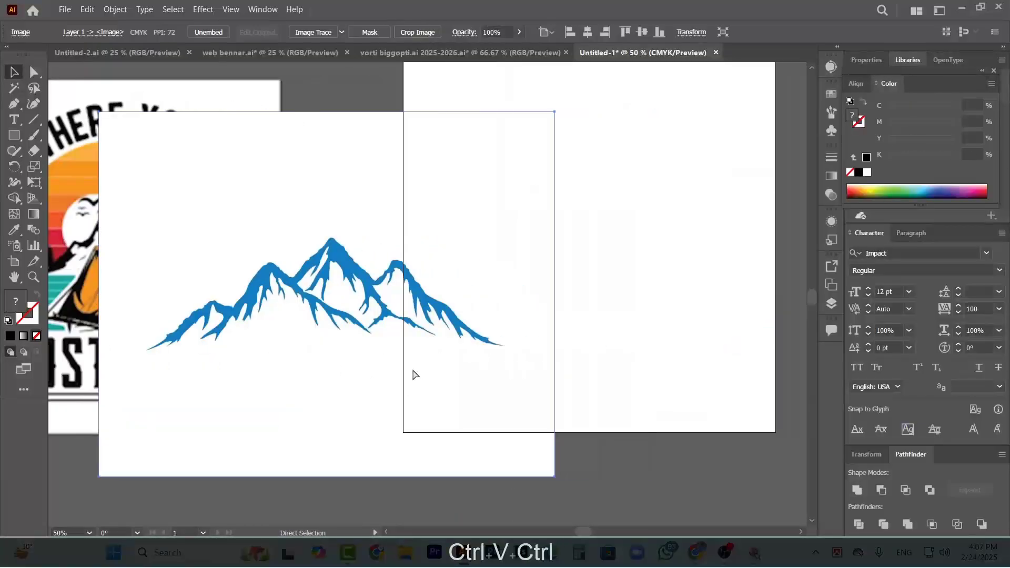
pyautogui.scroll(-3, 413, 371)
pyautogui.moveTo(342, 344); pyautogui.dragTo(683, 315)
# Apply Image Trace with the default preset to the pasted blue mountain image
pyautogui.scroll(4, 673, 284)
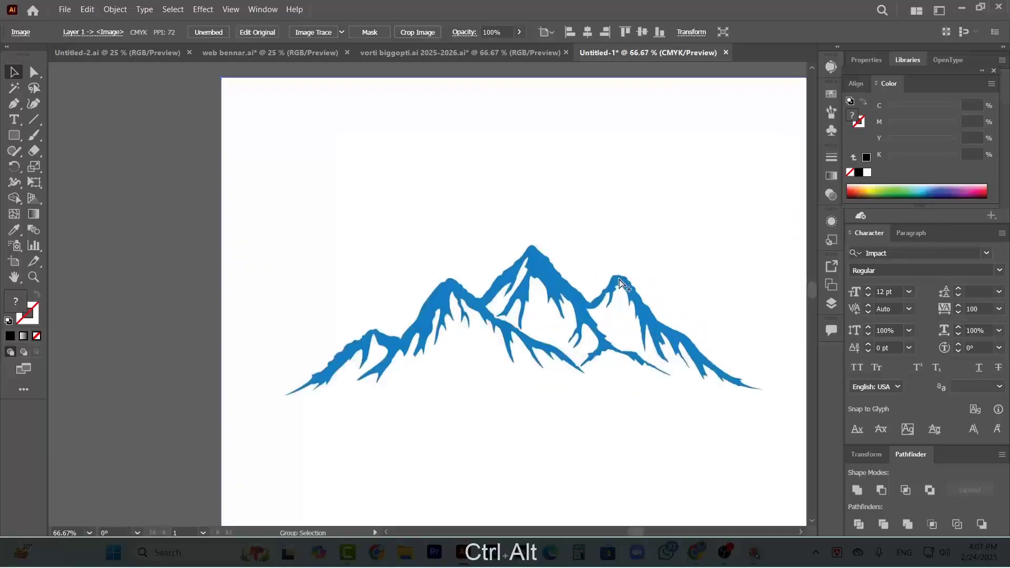
pyautogui.scroll(1, 621, 284)
pyautogui.scroll(-2, 209, 248)
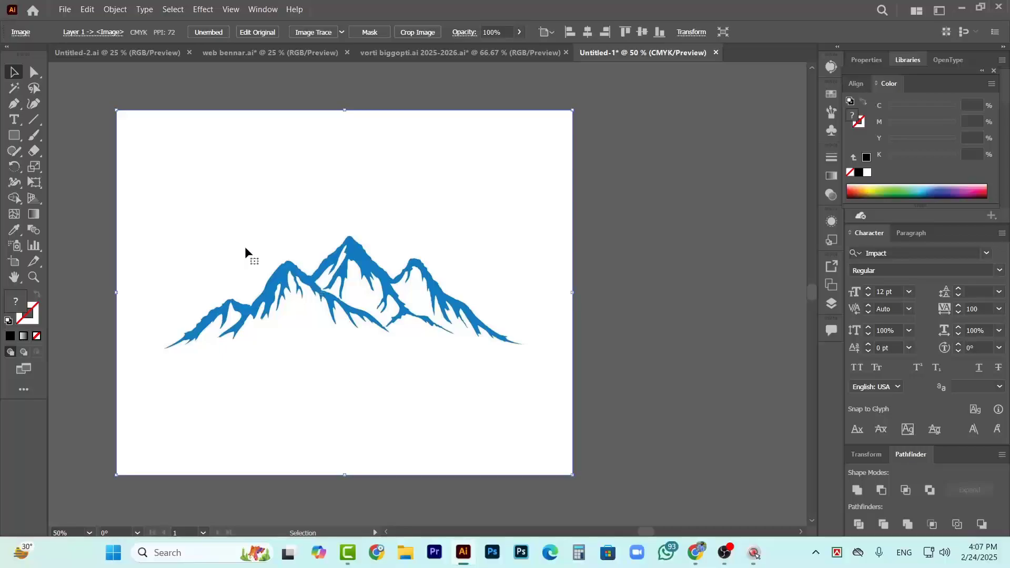
pyautogui.click(314, 32)
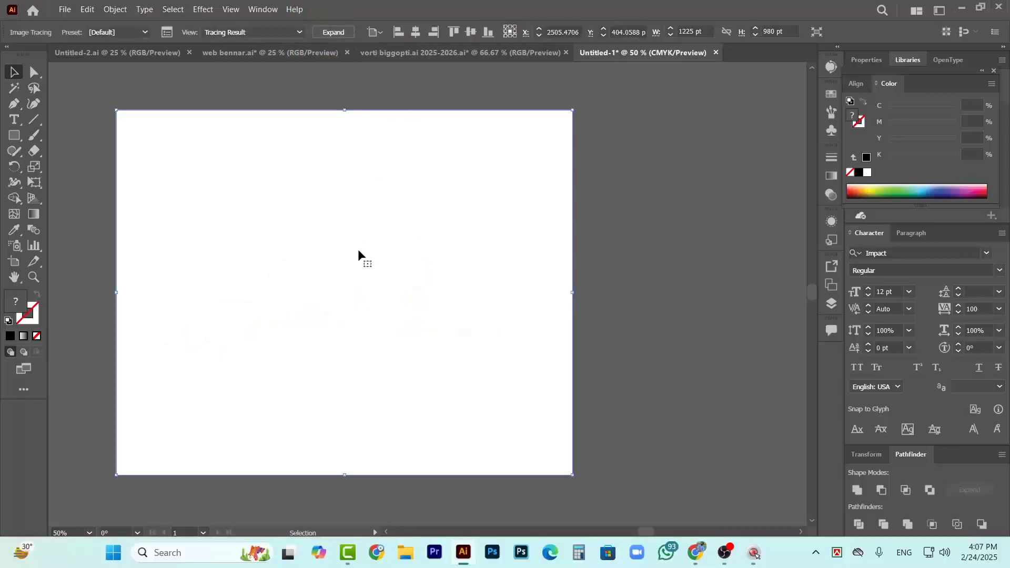
# Undo the mountain's default trace and retrace the image with live preview enabled in the Image Trace settings
pyautogui.hotkey('ctrl', 'z')
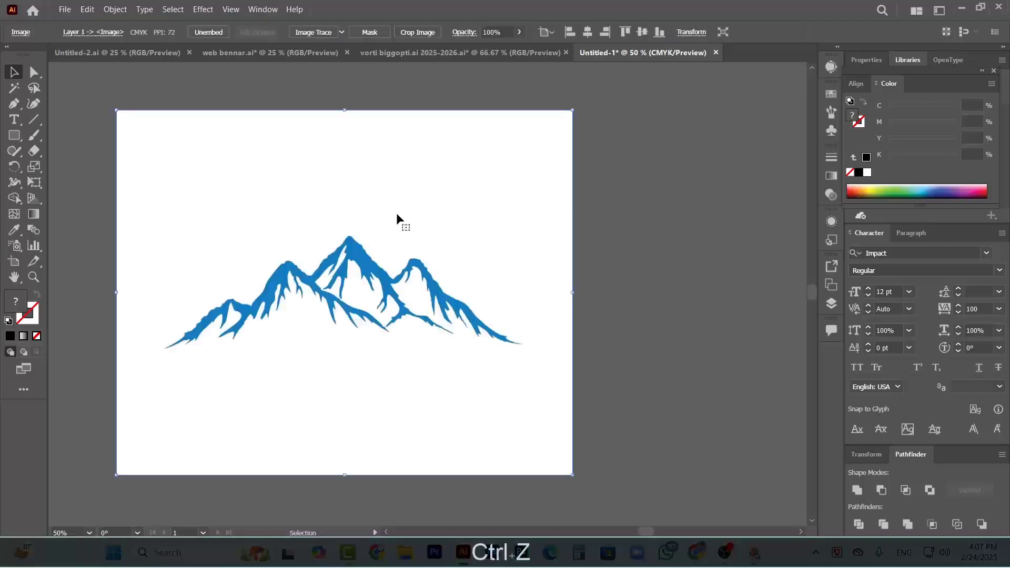
pyautogui.click(253, 9)
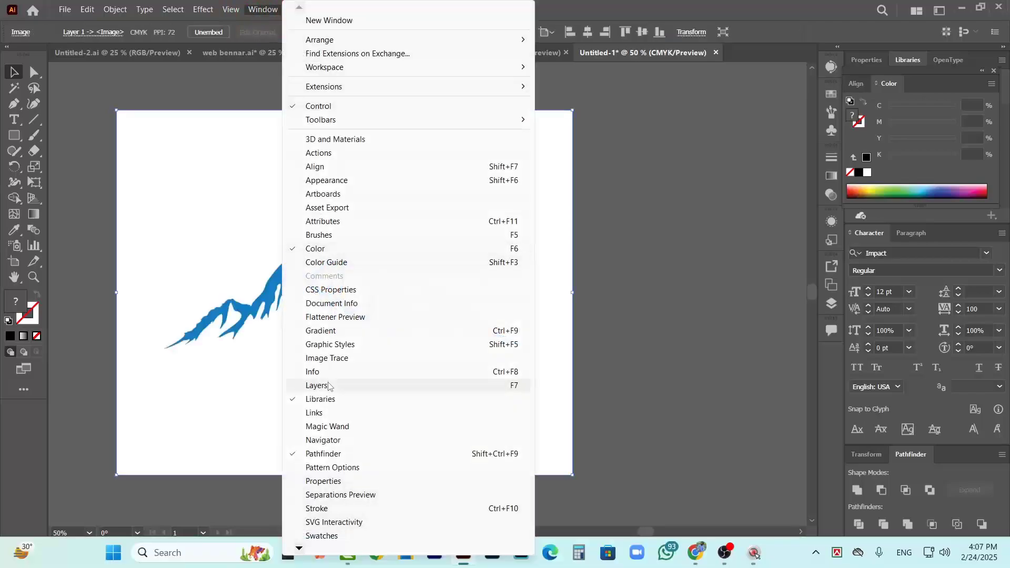
pyautogui.click(347, 361)
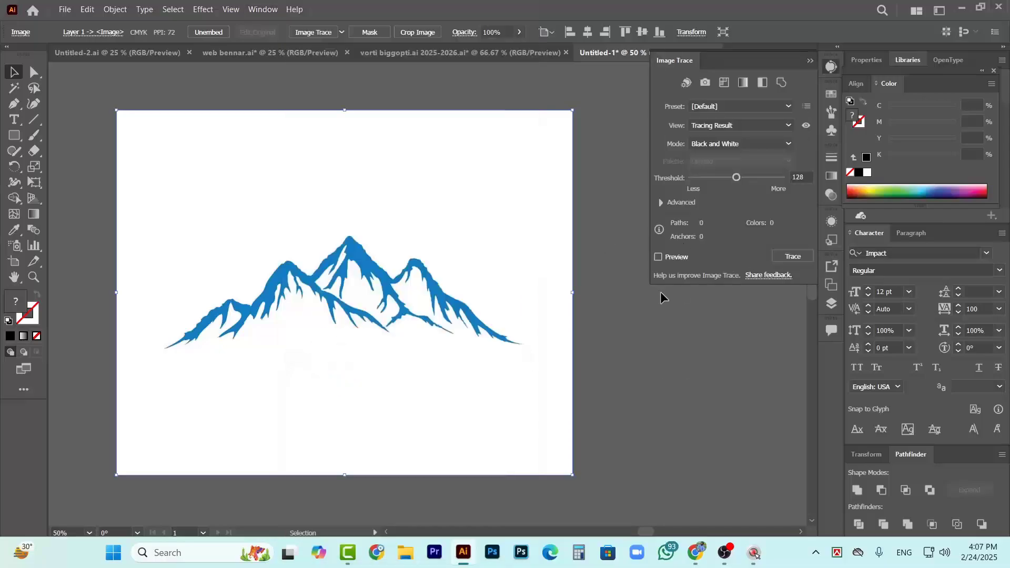
pyautogui.click(659, 257)
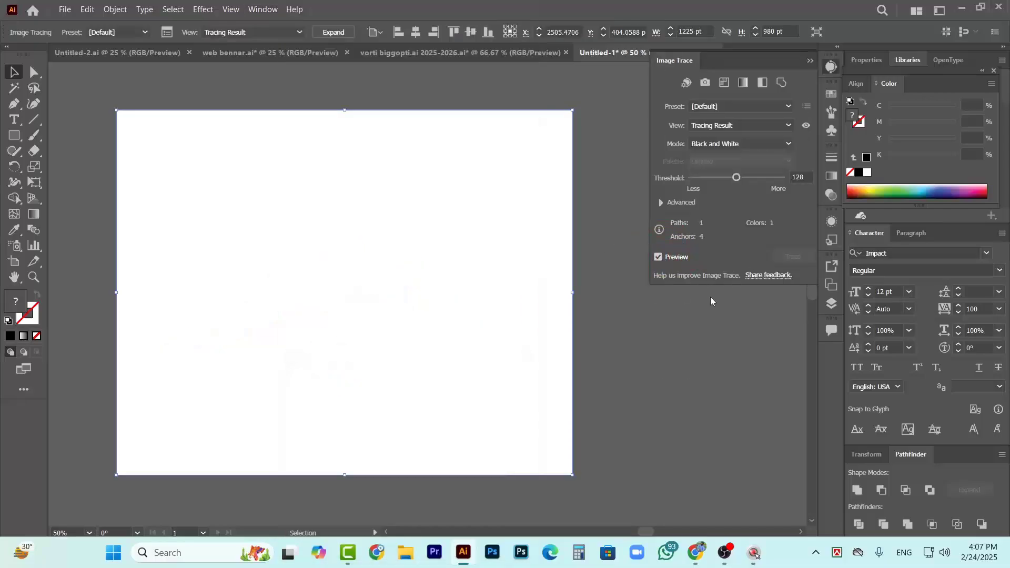
# Try the High Fidelity Photo preset on the mountain trace and return it to the default preset
pyautogui.click(778, 107)
pyautogui.click(758, 152)
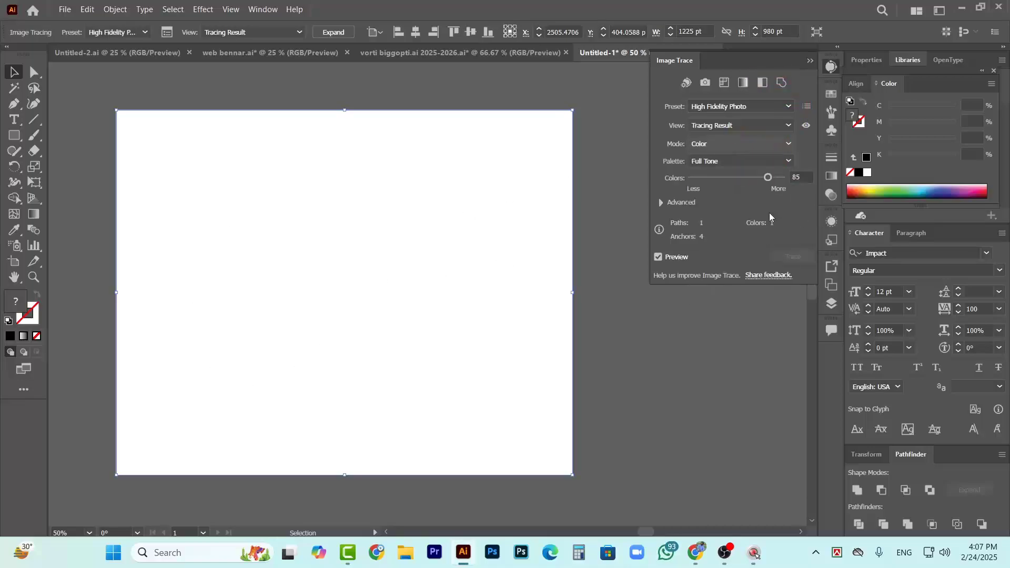
pyautogui.click(789, 110)
pyautogui.click(733, 140)
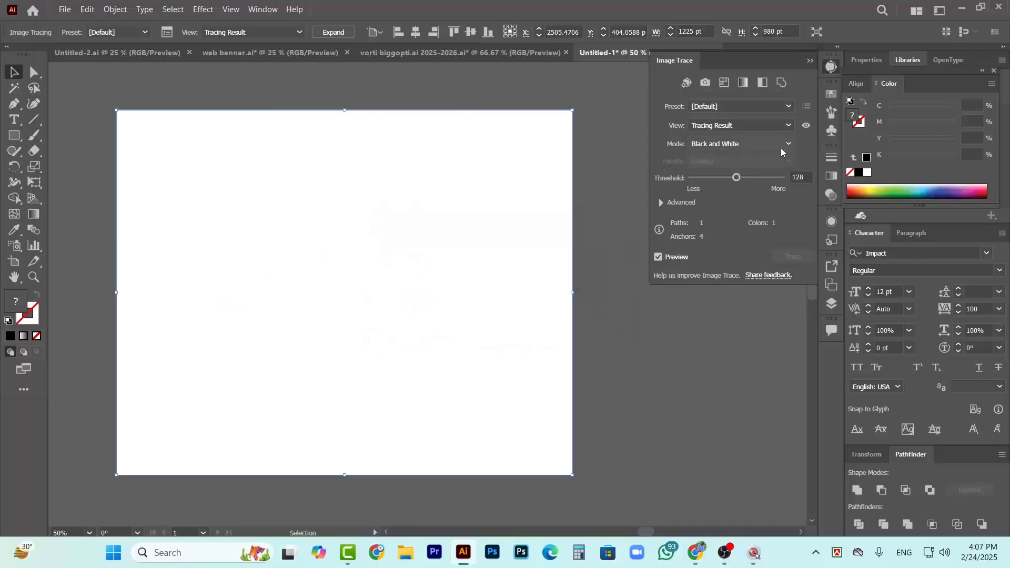
pyautogui.click(780, 107)
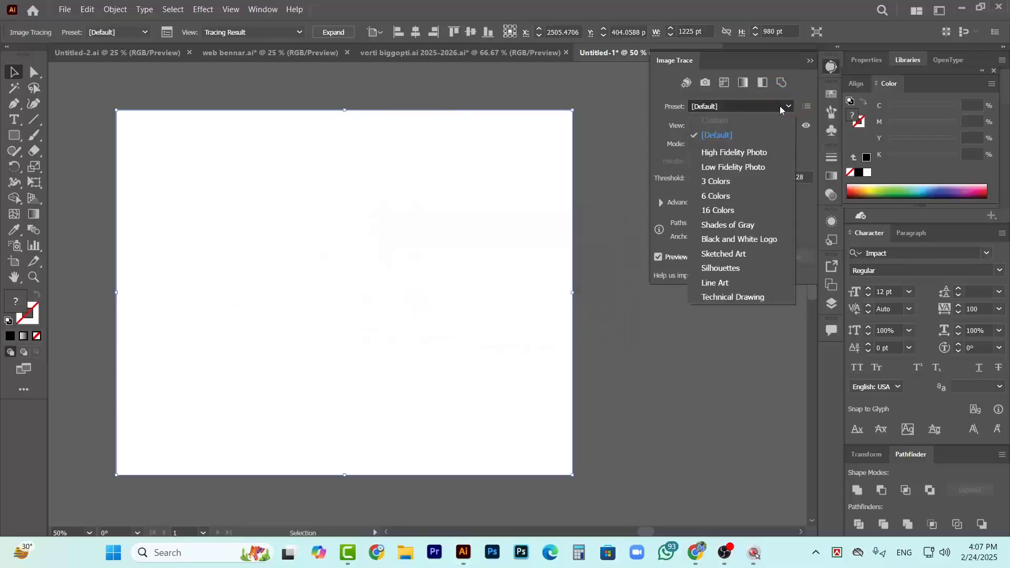
pyautogui.click(762, 103)
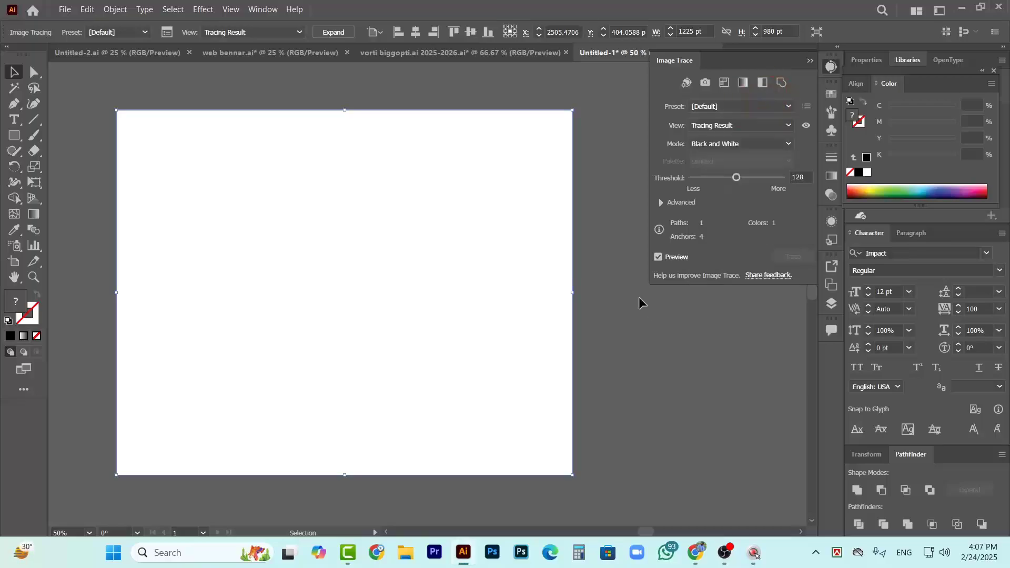
# Enable Ignore White in the advanced tracing options and raise the mountain trace's threshold to 239
pyautogui.click(668, 202)
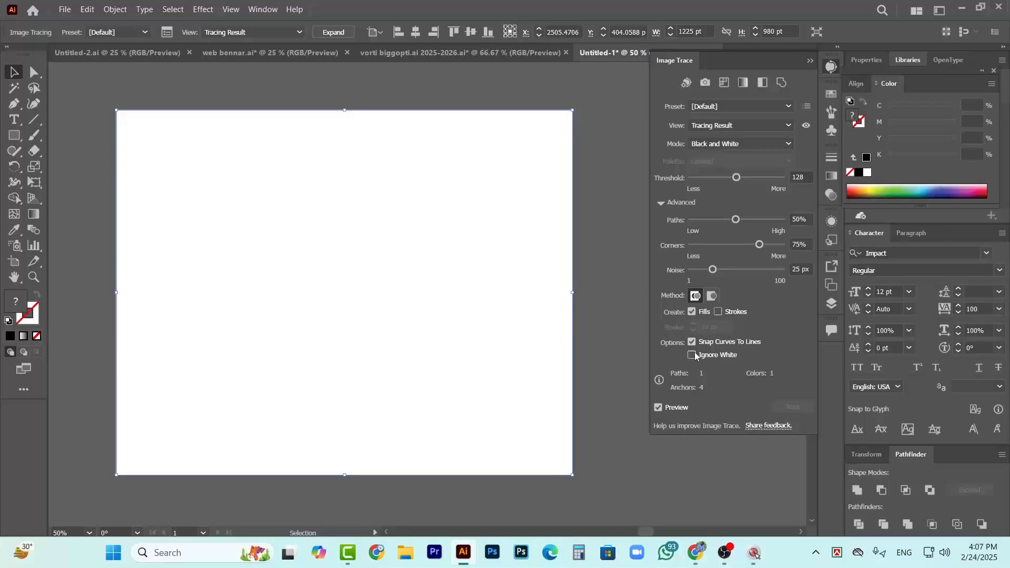
pyautogui.click(693, 356)
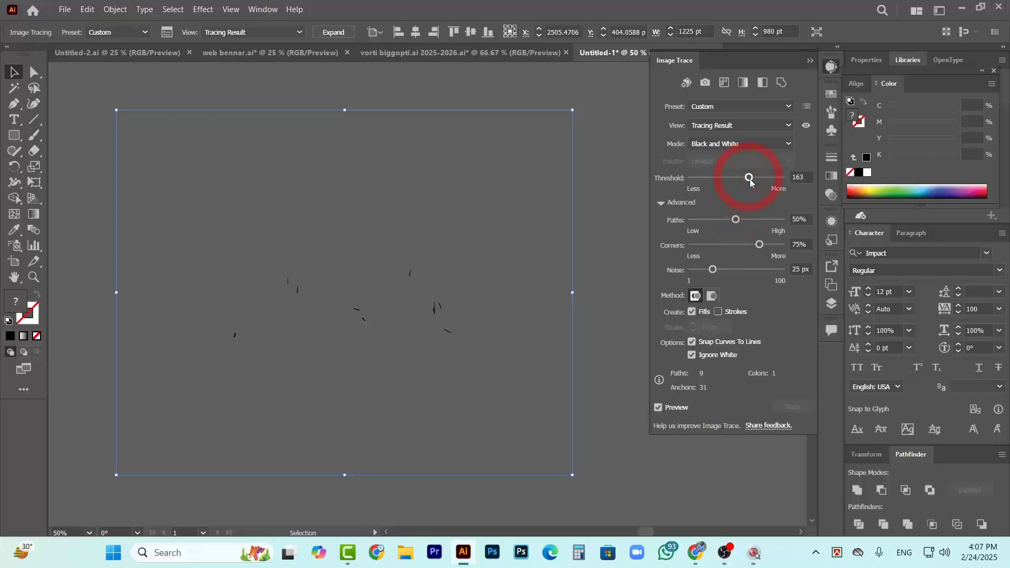
pyautogui.moveTo(751, 182); pyautogui.dragTo(767, 179)
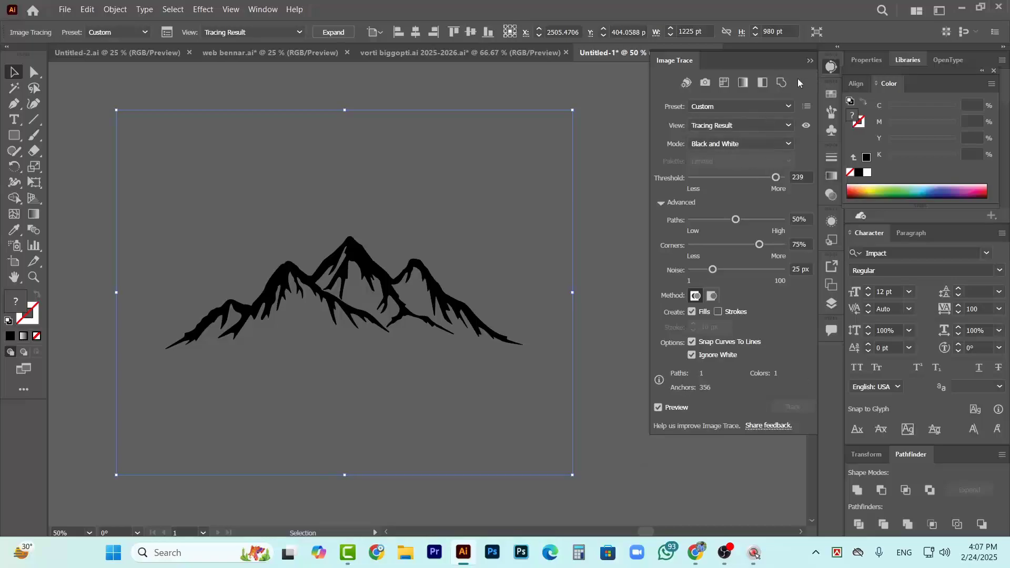
# Close the tracing settings, shift the traced mountain slightly sideways and expand it into vector paths
pyautogui.click(810, 61)
pyautogui.click(671, 203)
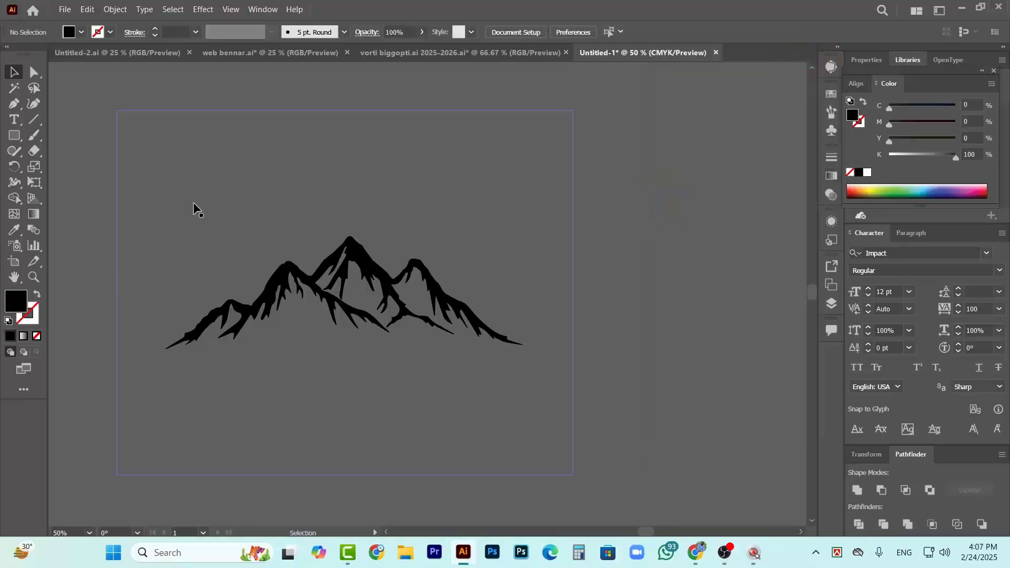
pyautogui.moveTo(193, 207)
pyautogui.mouseDown()
pyautogui.moveTo(325, 253)
pyautogui.moveTo(273, 211)
pyautogui.mouseUp()
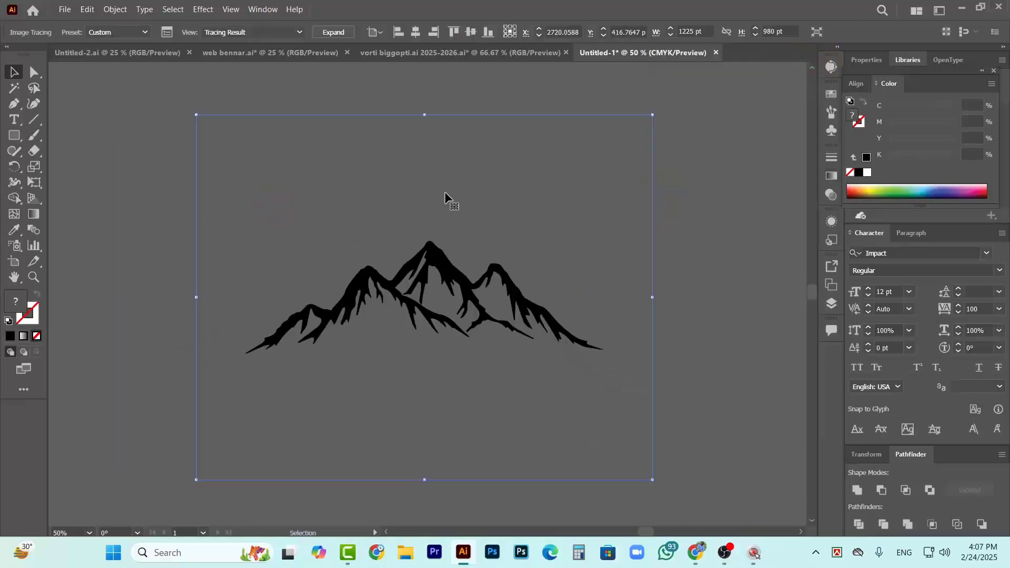
pyautogui.click(333, 32)
pyautogui.click(686, 259)
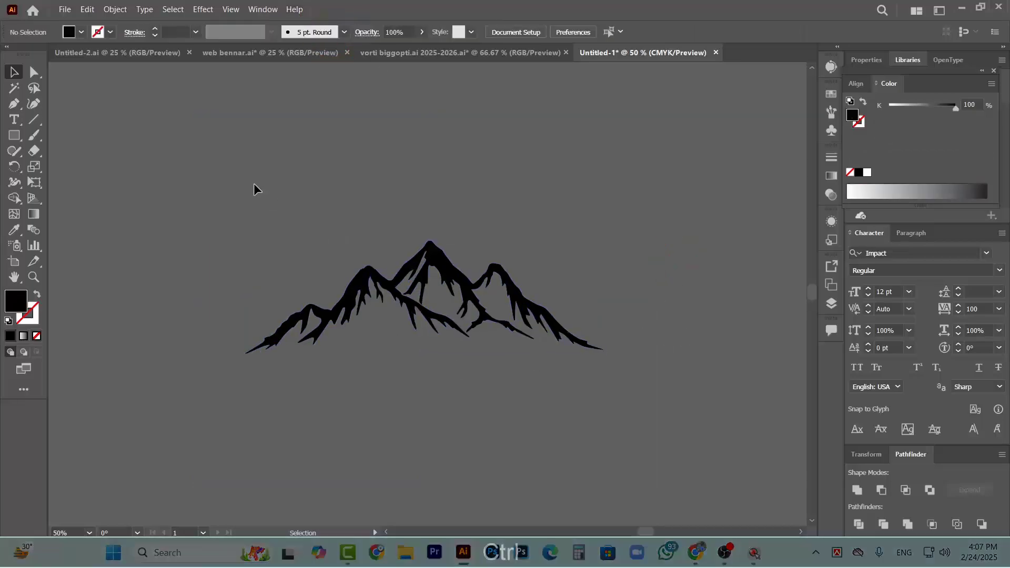
# Move the expanded mountain group onto the blank artboard and scale it down to fit inside with side margins
pyautogui.moveTo(254, 183); pyautogui.dragTo(643, 408)
pyautogui.scroll(-3, 616, 384)
pyautogui.scroll(-5, 579, 371)
pyautogui.scroll(2, 522, 358)
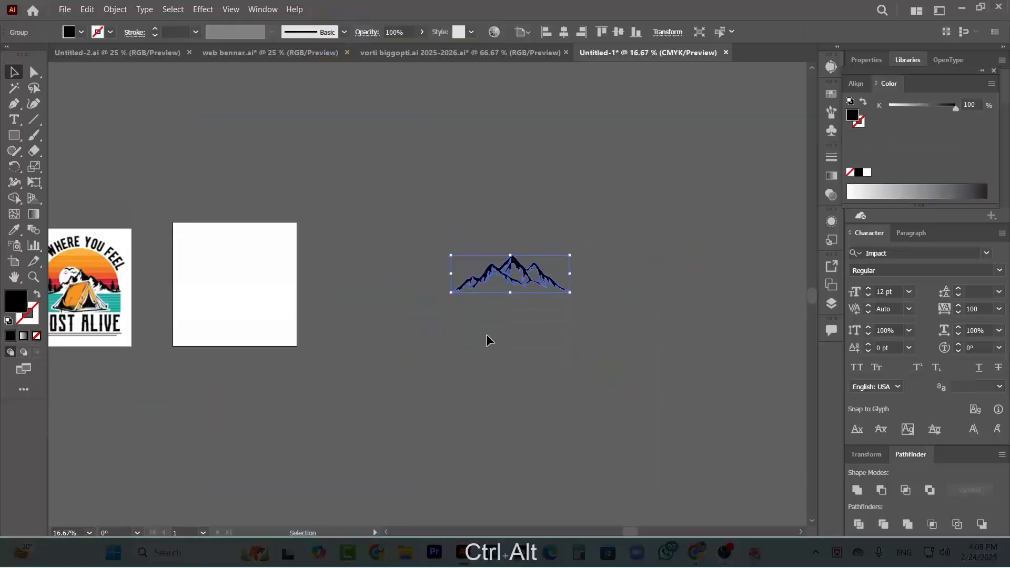
pyautogui.hscroll(-4, 489, 339)
pyautogui.scroll(2, 600, 338)
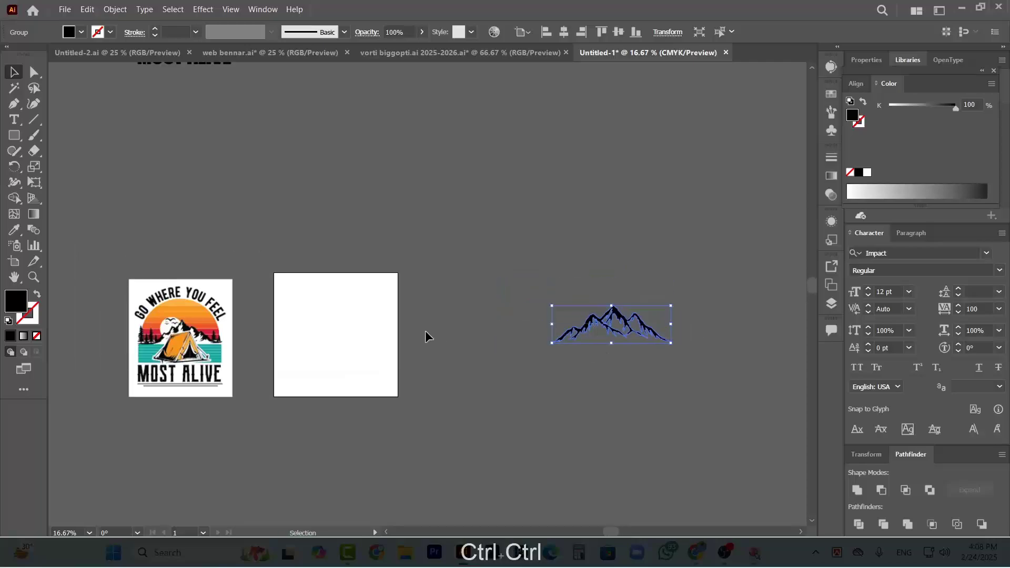
pyautogui.moveTo(636, 315); pyautogui.dragTo(366, 320)
pyautogui.scroll(3, 366, 320)
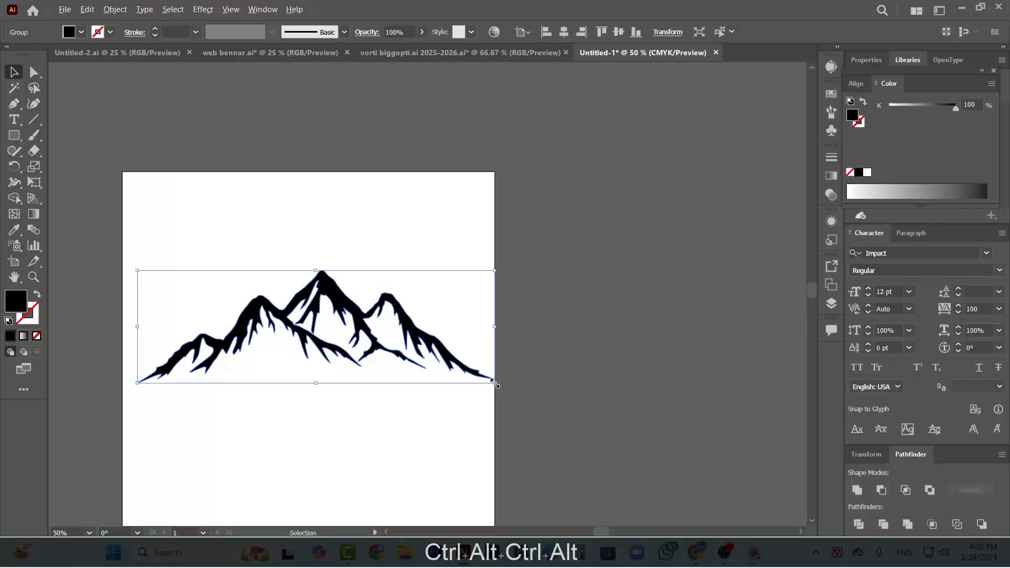
pyautogui.moveTo(495, 384); pyautogui.dragTo(447, 373)
pyautogui.scroll(-2, 519, 320)
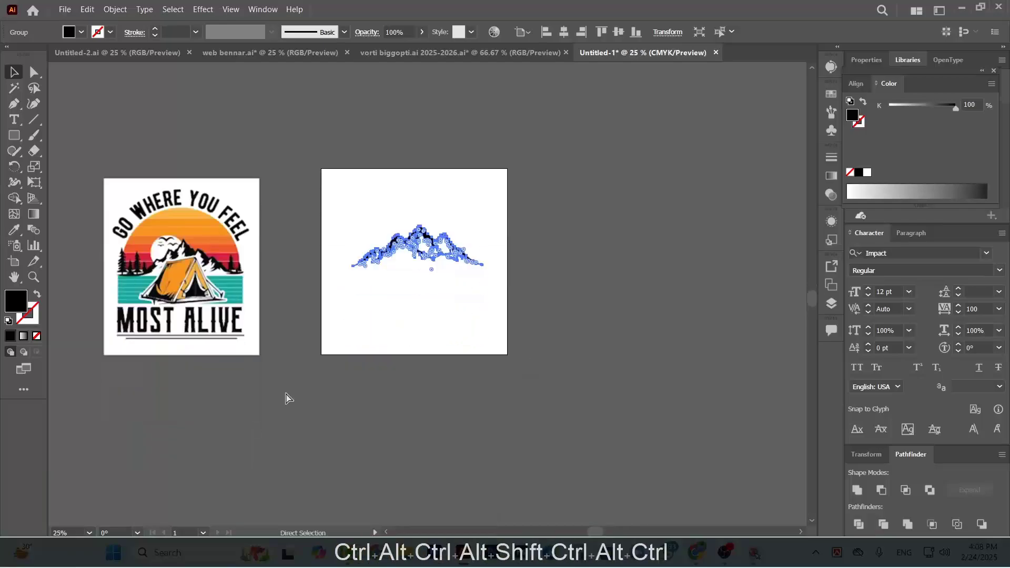
pyautogui.hscroll(-2, 227, 347)
pyautogui.scroll(3, 169, 298)
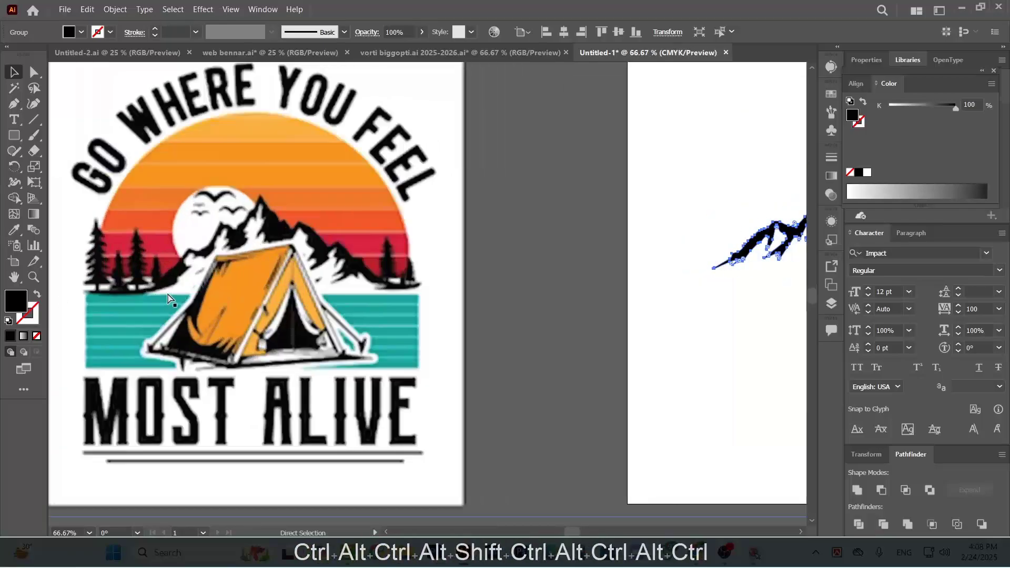
pyautogui.scroll(-1, 168, 298)
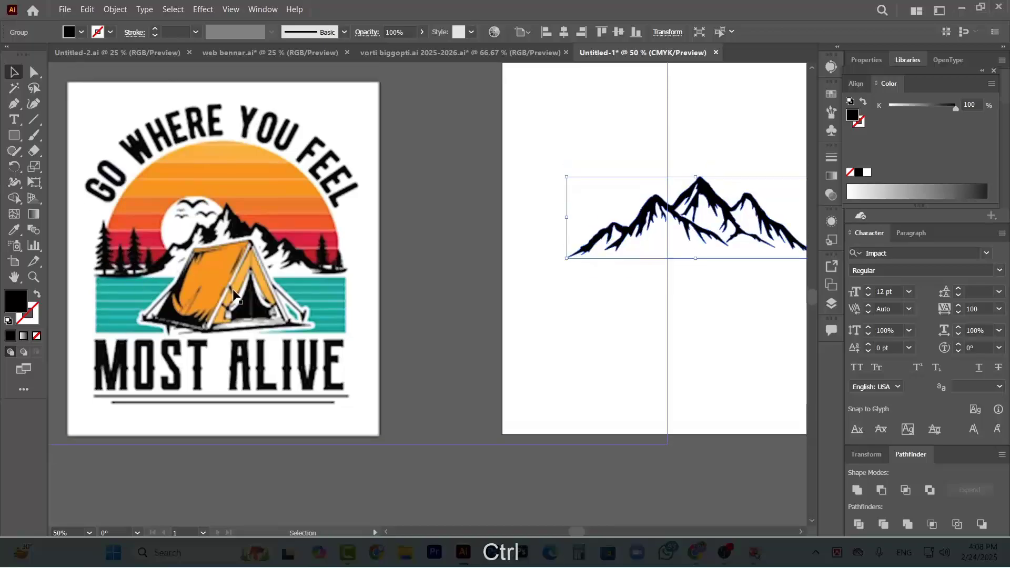
pyautogui.scroll(-1, 235, 296)
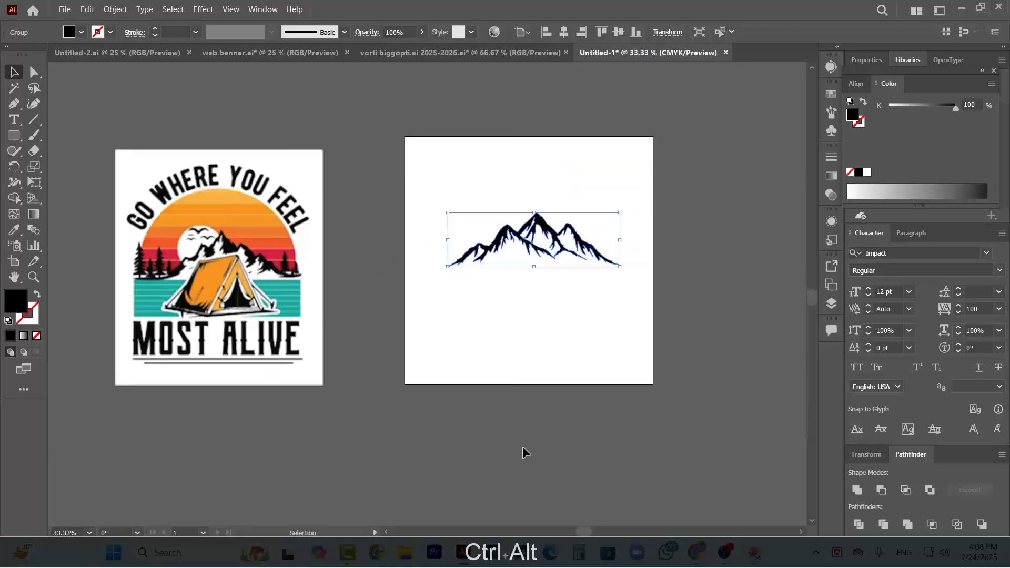
# Switch to Chrome and search Google Images for "pine tree vector"
pyautogui.click(700, 562)
pyautogui.moveTo(207, 110); pyautogui.dragTo(120, 120)
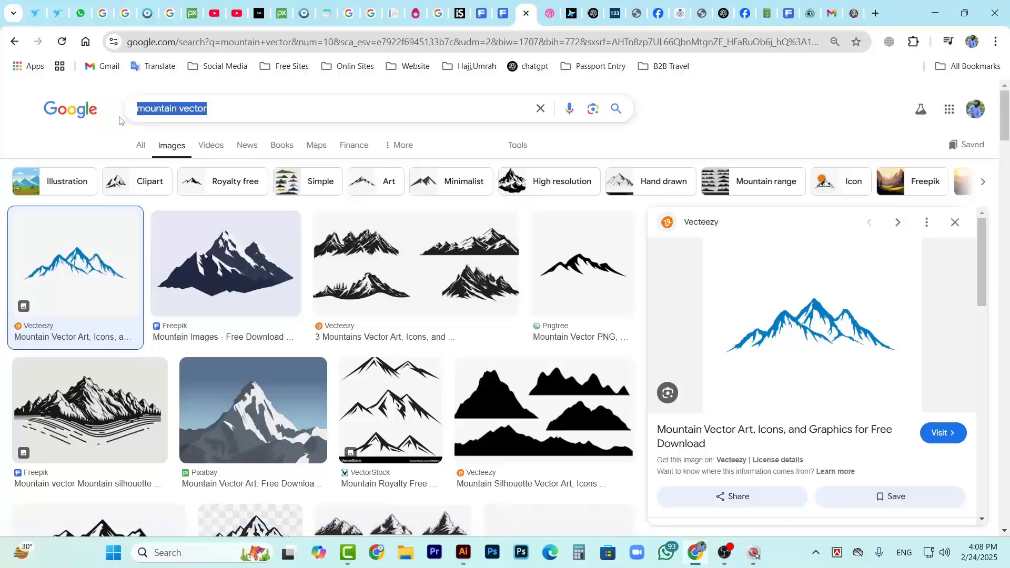
pyautogui.write('pa')
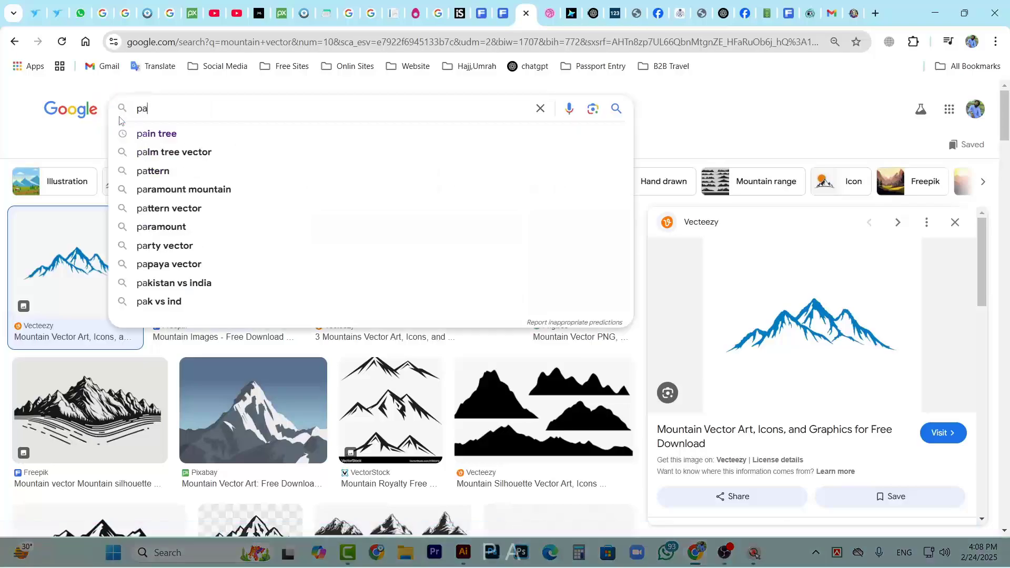
pyautogui.write('in tree')
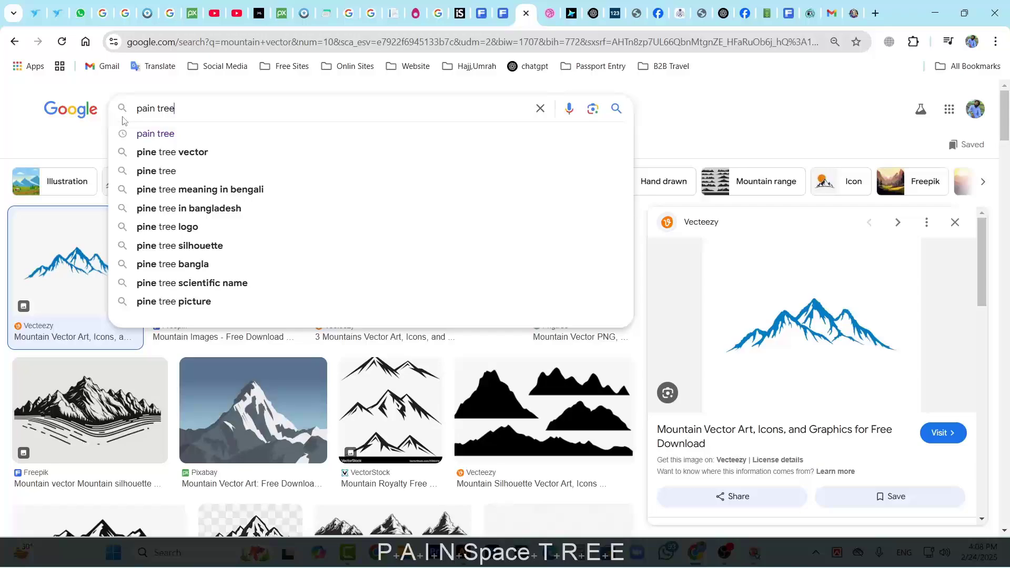
pyautogui.click(178, 156)
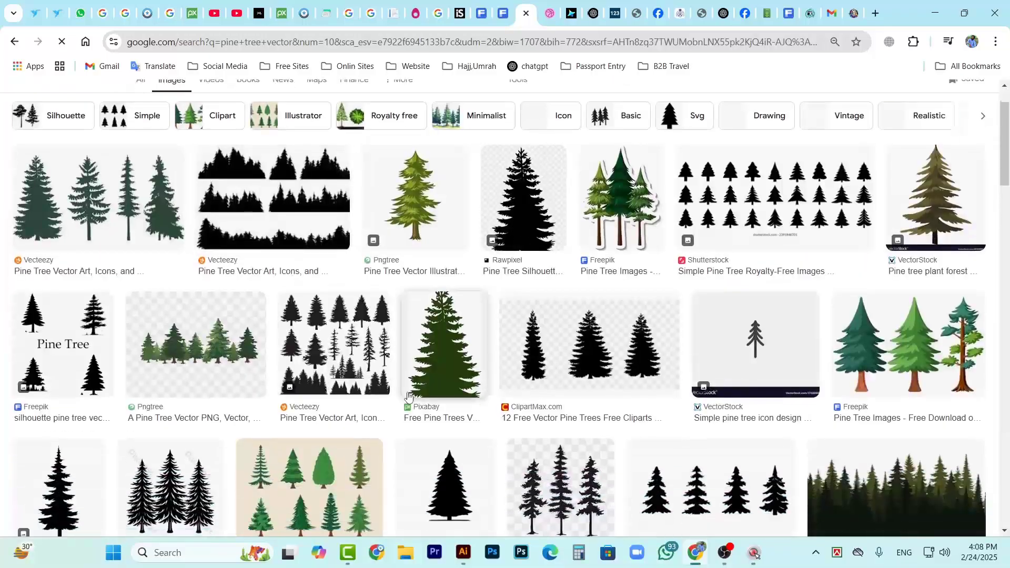
# Preview the single black pine tree silhouette from iStock and copy its large image
pyautogui.scroll(-3, 159, 353)
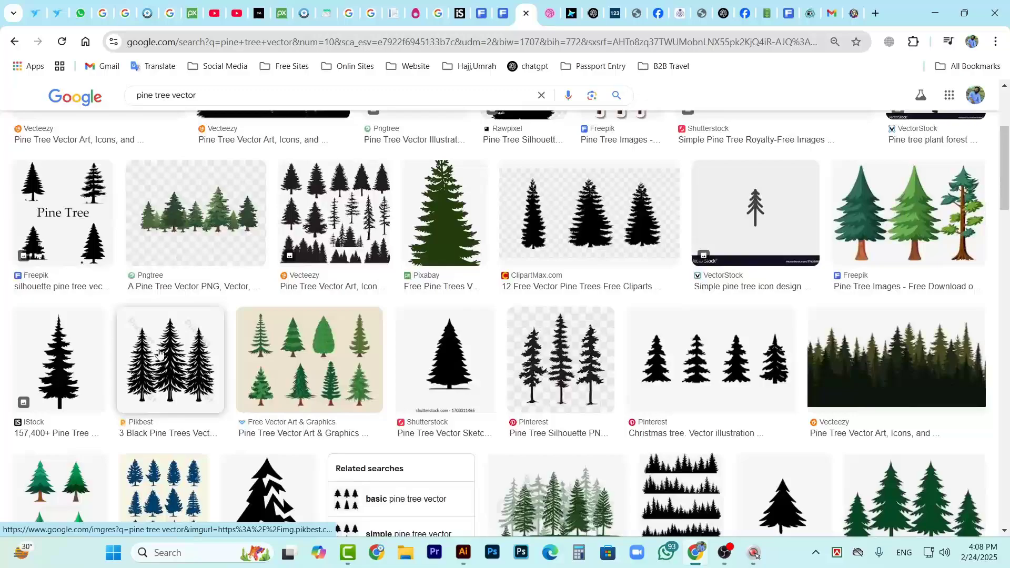
pyautogui.click(87, 388)
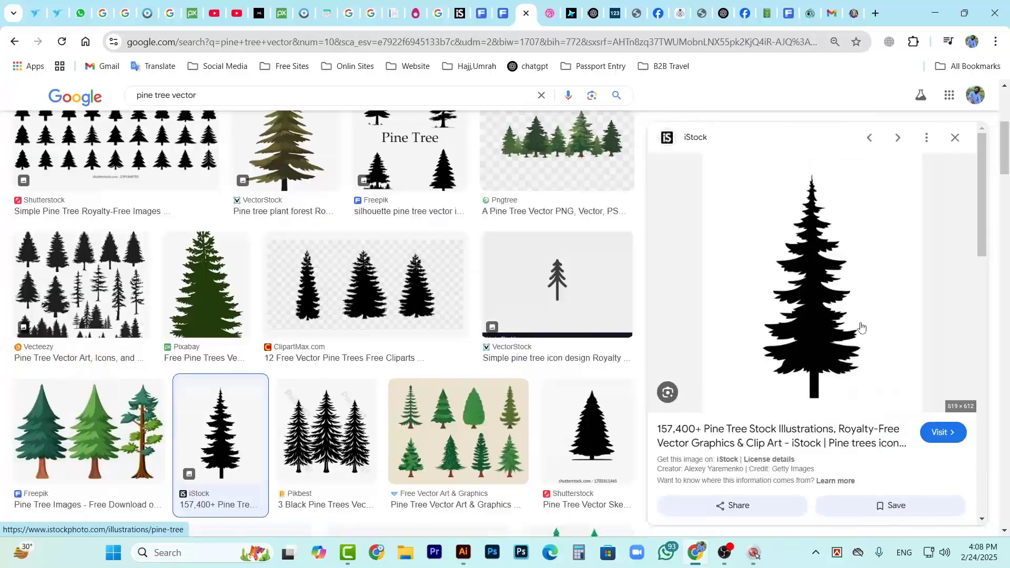
pyautogui.rightClick(801, 326)
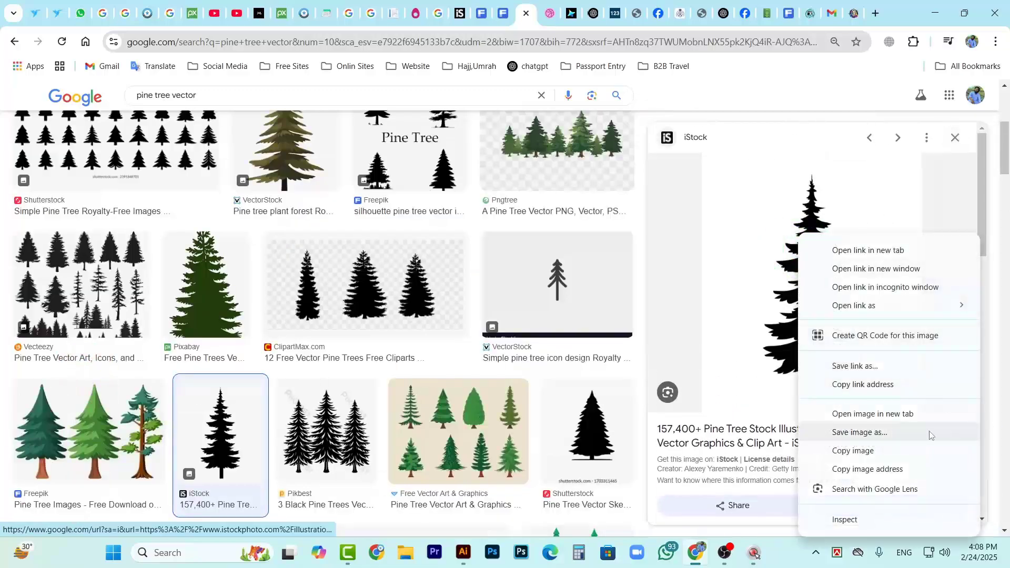
pyautogui.click(883, 459)
# Switch to Illustrator, paste the pine tree image and place it on the empty canvas beside the mountain artboard
pyautogui.click(463, 552)
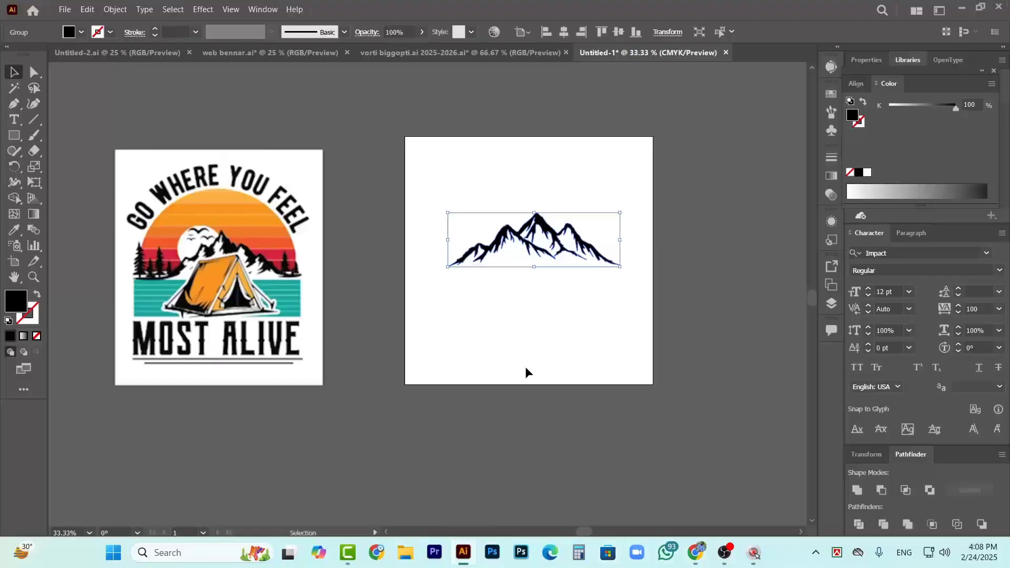
pyautogui.scroll(1, 510, 301)
pyautogui.hotkey('ctrl', 'v')
pyautogui.moveTo(492, 276); pyautogui.dragTo(667, 270)
pyautogui.hscroll(3, 643, 293)
pyautogui.moveTo(454, 281); pyautogui.dragTo(535, 267)
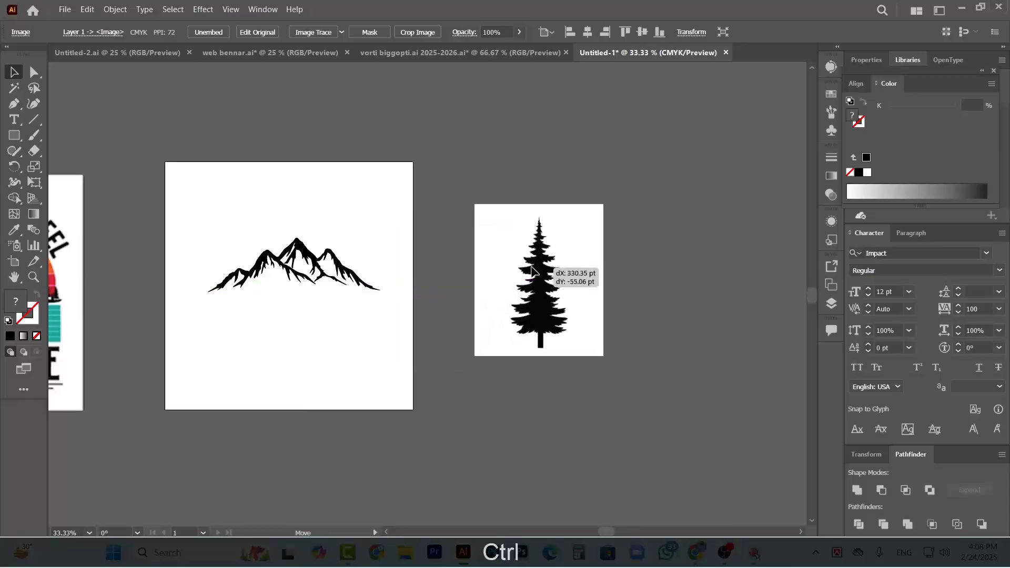
# Apply Image Trace with the default preset to the pine tree image and expand the result into vector paths
pyautogui.click(320, 34)
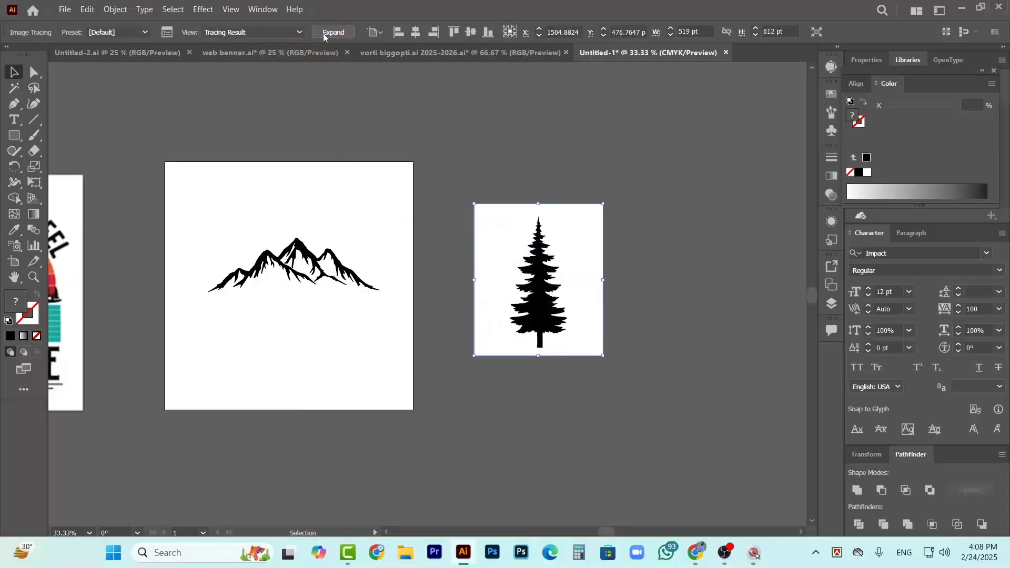
pyautogui.hotkey('ctrl', 'z')
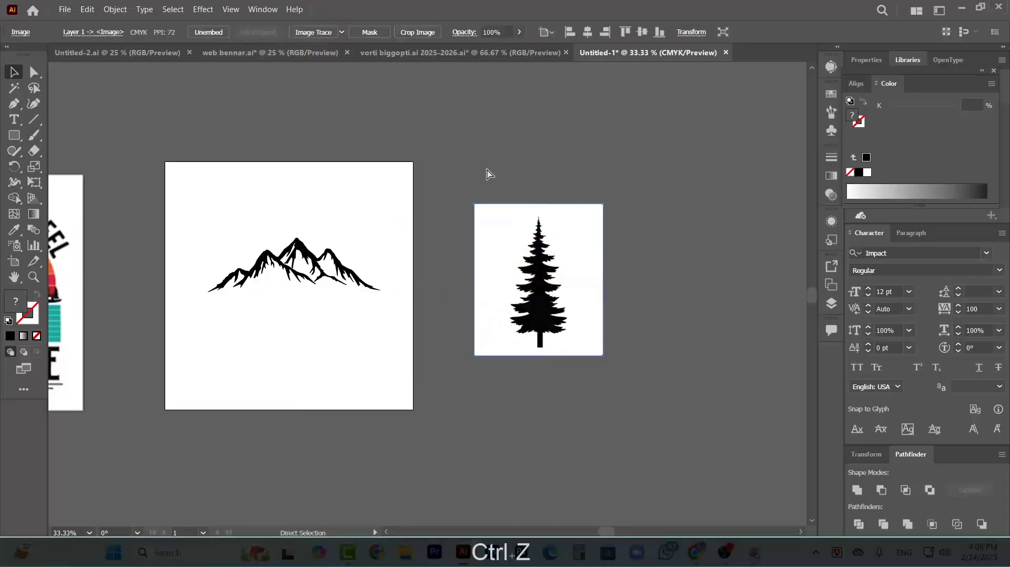
pyautogui.click(311, 32)
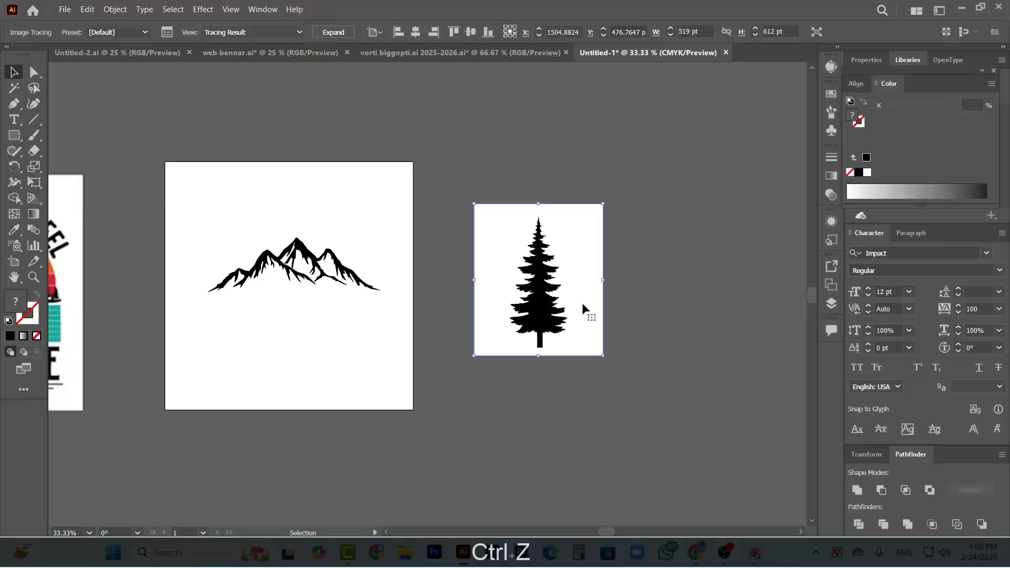
pyautogui.click(342, 33)
# Ungroup the expanded pine tree tracing and delete its white background
pyautogui.click(602, 190)
pyautogui.click(563, 223)
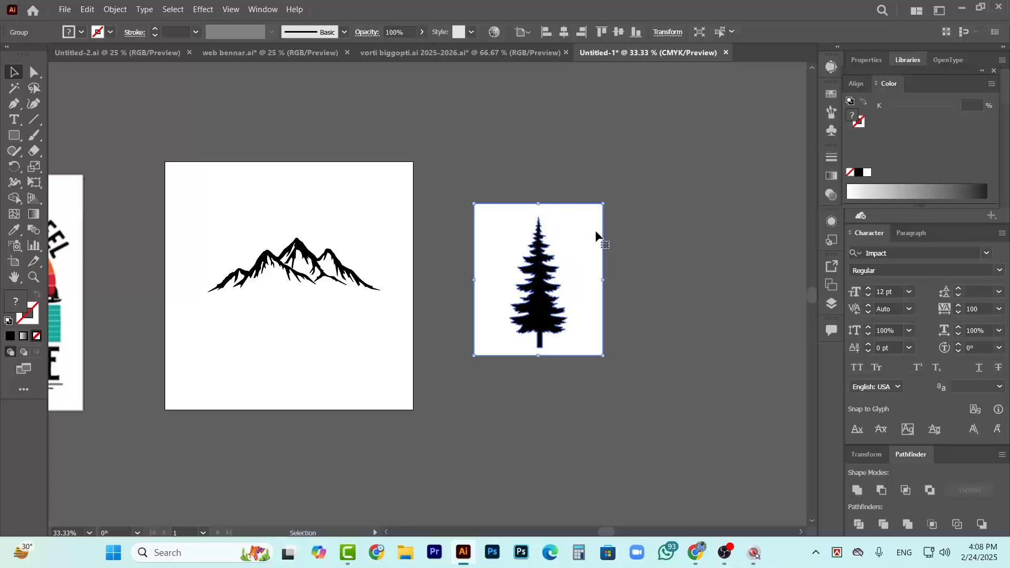
pyautogui.rightClick(596, 235)
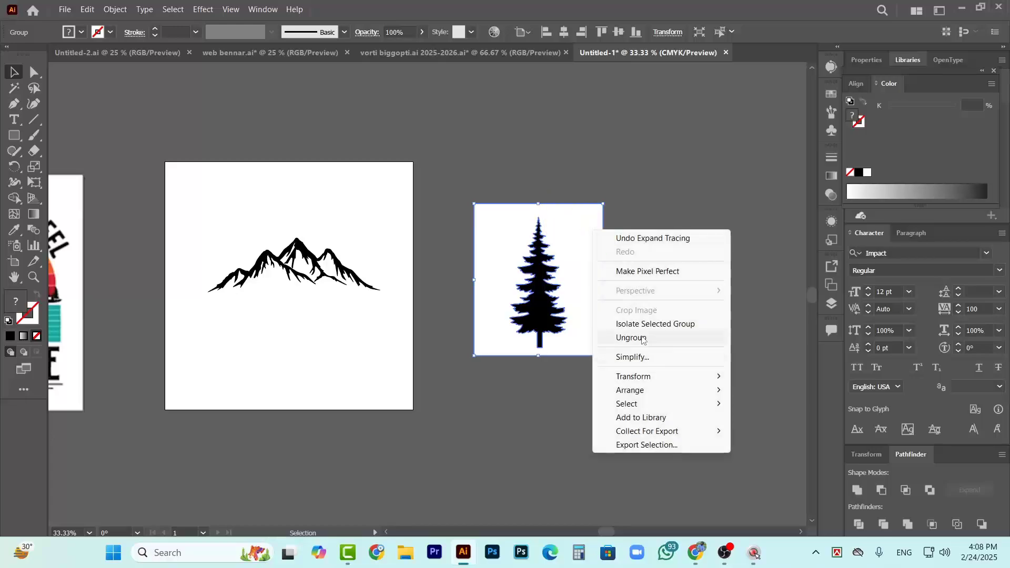
pyautogui.click(642, 338)
pyautogui.click(694, 264)
pyautogui.click(574, 223)
pyautogui.press('Delete')
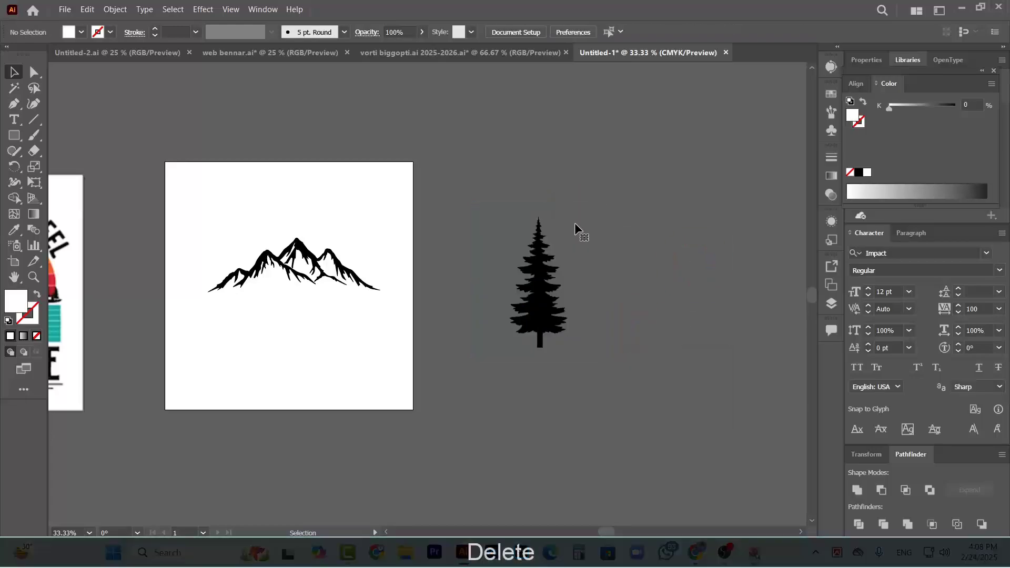
# Move the black pine tree onto the mountain artboard, over the left side of the mountain range
pyautogui.moveTo(495, 187); pyautogui.dragTo(610, 438)
pyautogui.moveTo(538, 284); pyautogui.dragTo(510, 262)
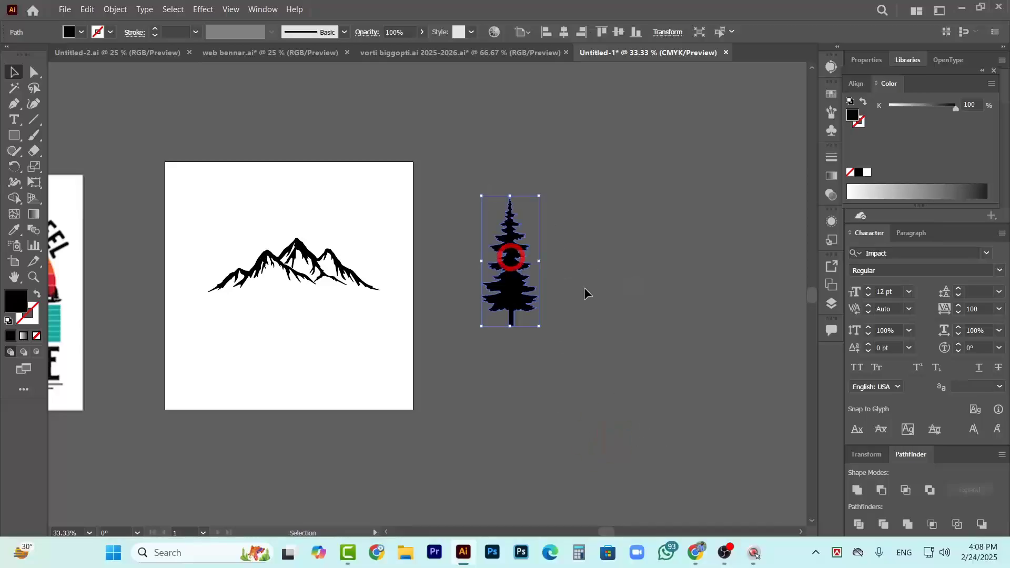
pyautogui.scroll(4, 509, 293)
pyautogui.hscroll(-10, 534, 341)
pyautogui.moveTo(631, 360); pyautogui.dragTo(354, 330)
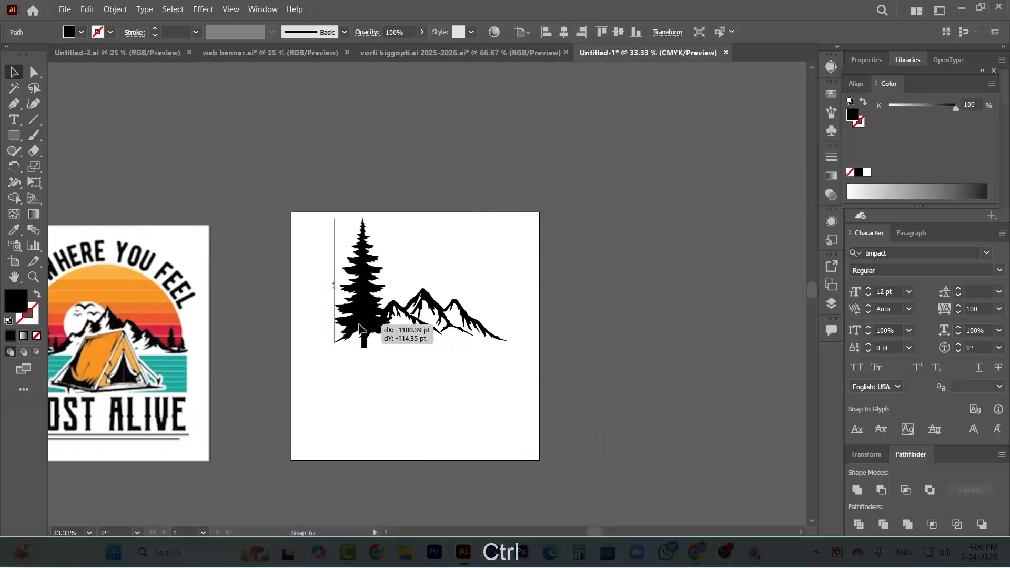
pyautogui.hscroll(-11, 293, 387)
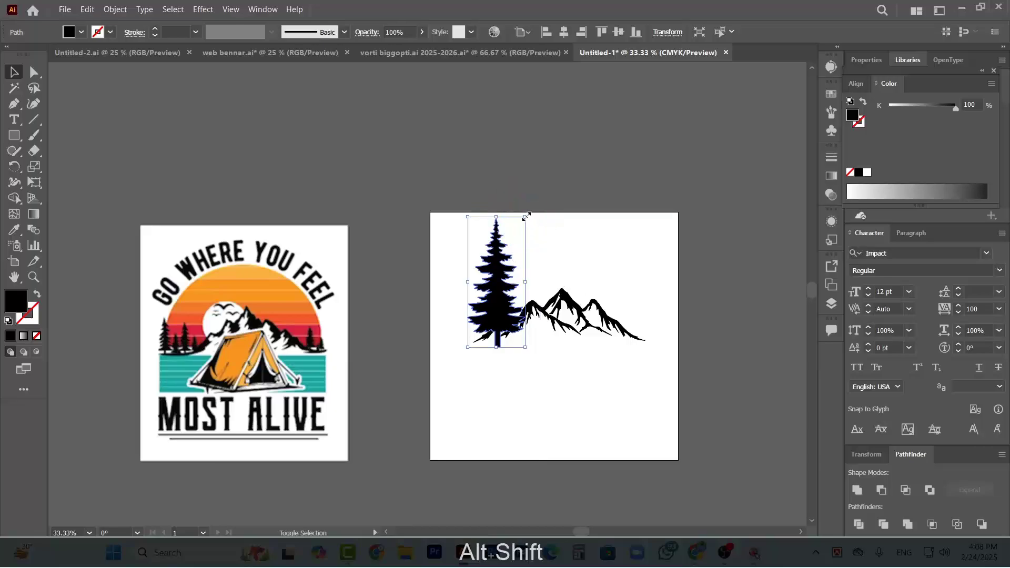
# Scale the pine tree down proportionally and place it to the left of the mountain range
pyautogui.moveTo(527, 217); pyautogui.dragTo(509, 243)
pyautogui.hscroll(-1, 500, 334)
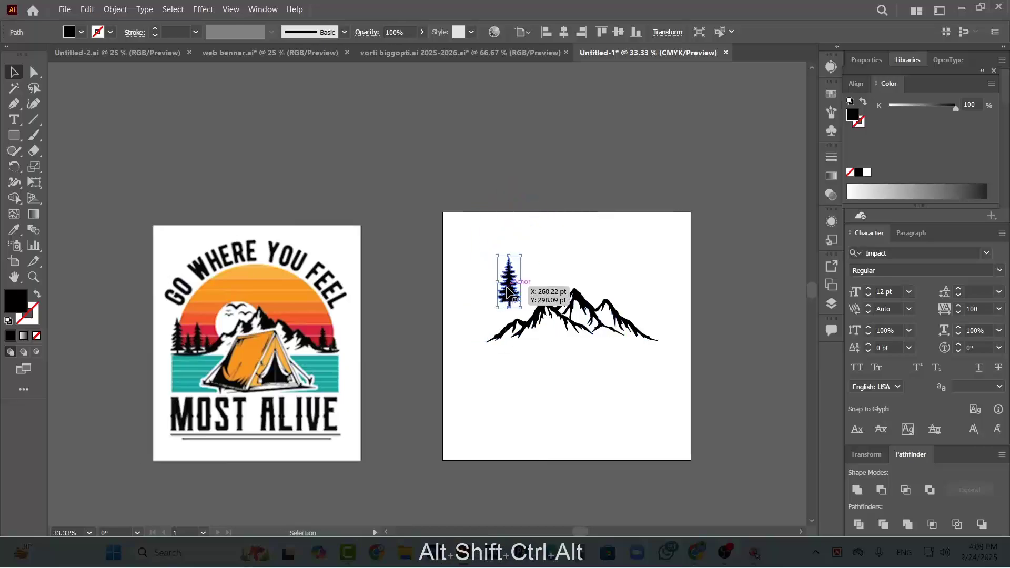
pyautogui.moveTo(509, 292); pyautogui.dragTo(472, 301)
# Duplicate the pine tree, scale the copy down into a shorter tree, and space the two trees apart
pyautogui.scroll(3, 459, 328)
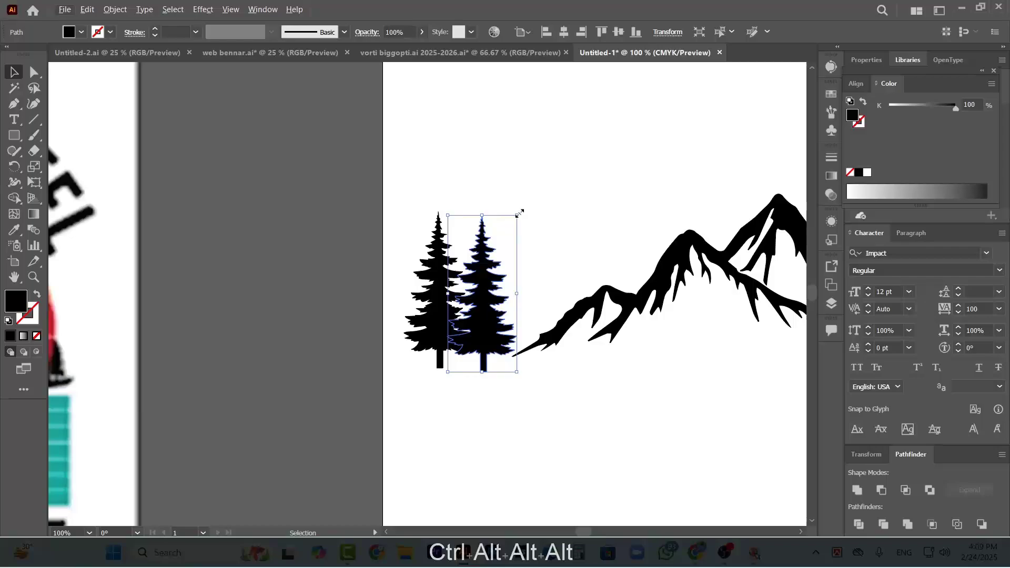
pyautogui.moveTo(520, 212); pyautogui.dragTo(496, 263)
pyautogui.moveTo(466, 359); pyautogui.dragTo(494, 337)
pyautogui.moveTo(431, 339); pyautogui.dragTo(412, 337)
# Duplicate the short tree toward the mountain and enlarge the copy into the tallest tree
pyautogui.moveTo(491, 330); pyautogui.dragTo(519, 319)
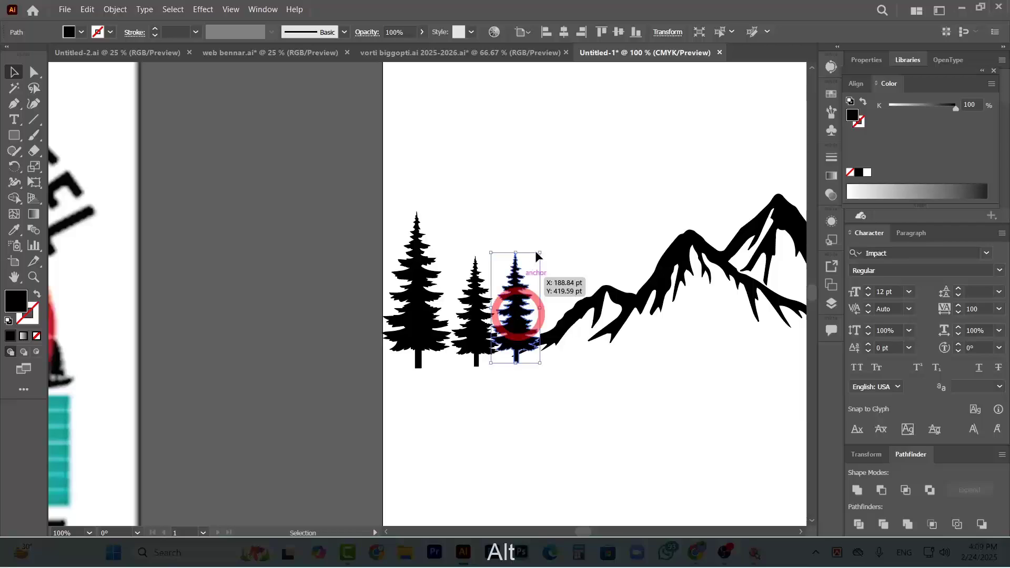
pyautogui.moveTo(542, 254); pyautogui.dragTo(577, 191)
pyautogui.click(603, 177)
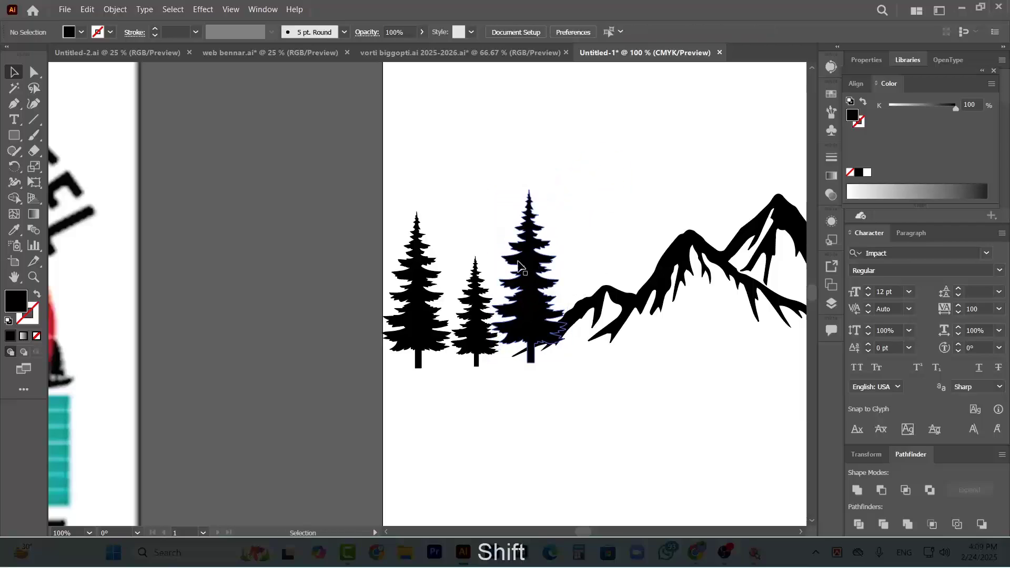
# Add a tiny fourth tree at the mountain's left foot from a shrunken copy of the short tree, and adjust the tree spacing
pyautogui.click(537, 273)
pyautogui.moveTo(473, 311); pyautogui.dragTo(582, 315)
pyautogui.moveTo(609, 261); pyautogui.dragTo(594, 282)
pyautogui.moveTo(581, 322); pyautogui.dragTo(523, 326)
pyautogui.moveTo(479, 329)
pyautogui.mouseDown()
pyautogui.moveTo(470, 332)
pyautogui.moveTo(488, 324)
pyautogui.mouseUp()
pyautogui.scroll(-2, 499, 321)
pyautogui.hscroll(-3, 635, 407)
pyautogui.hscroll(4, 635, 406)
pyautogui.click(566, 327)
pyautogui.keyDown('ctrl'); pyautogui.click(557, 319); pyautogui.keyUp('ctrl')
pyautogui.keyDown('ctrl'); pyautogui.keyDown('shift'); pyautogui.click(533, 325); pyautogui.keyUp('shift'); pyautogui.keyUp('ctrl')
pyautogui.moveTo(584, 331); pyautogui.dragTo(565, 333)
pyautogui.click(549, 375)
# Scale down all the trees and the mountain together and shift them fully onto the artboard
pyautogui.hscroll(1, 549, 375)
pyautogui.moveTo(392, 226); pyautogui.dragTo(784, 370)
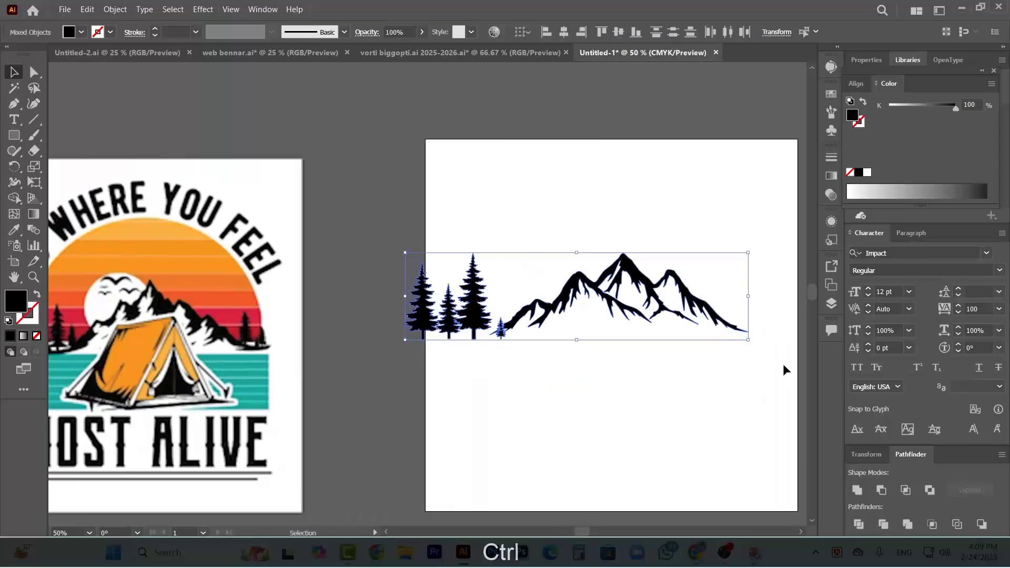
pyautogui.moveTo(747, 341); pyautogui.dragTo(716, 334)
pyautogui.hscroll(3, 716, 334)
pyautogui.moveTo(496, 297); pyautogui.dragTo(508, 298)
pyautogui.click(421, 363)
# Even out the spacing of the three larger trees by nudging them individually
pyautogui.scroll(3, 363, 326)
pyautogui.moveTo(322, 306); pyautogui.dragTo(312, 307)
pyautogui.moveTo(440, 310); pyautogui.dragTo(450, 307)
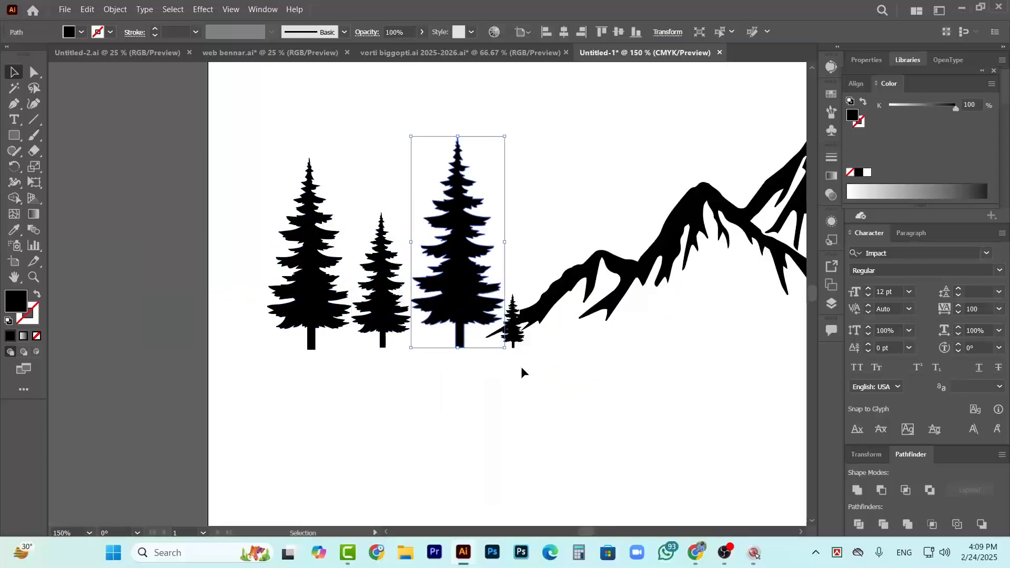
pyautogui.click(522, 370)
pyautogui.scroll(-1, 418, 338)
pyautogui.scroll(1, 445, 348)
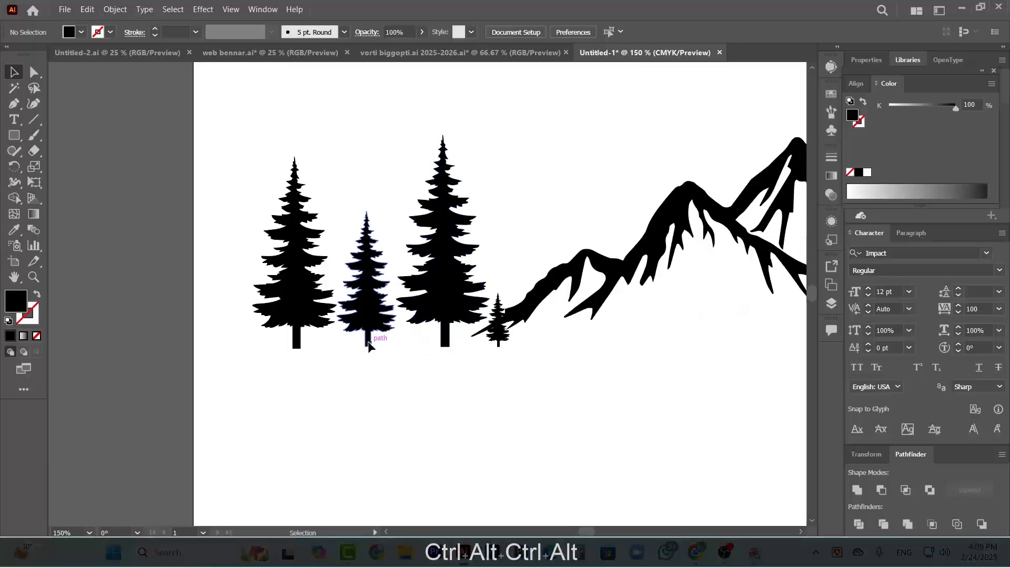
pyautogui.moveTo(368, 344); pyautogui.dragTo(371, 347)
pyautogui.hotkey('ctrl', 'alt', '0')
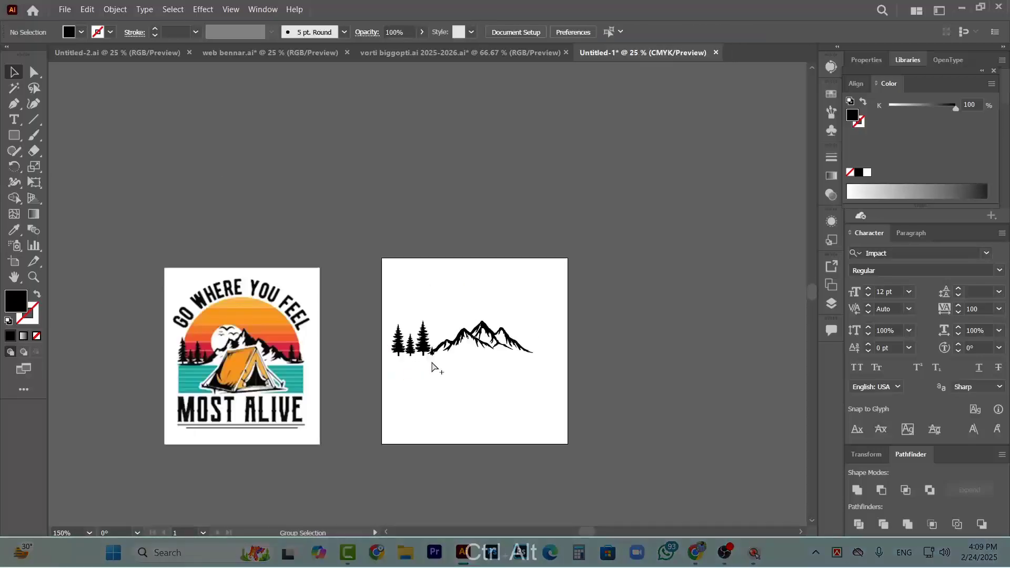
# Compare the tree arrangement with the reference design and raise the tiny tree onto the mountain's left foot
pyautogui.hscroll(-2, 368, 390)
pyautogui.scroll(5, 298, 414)
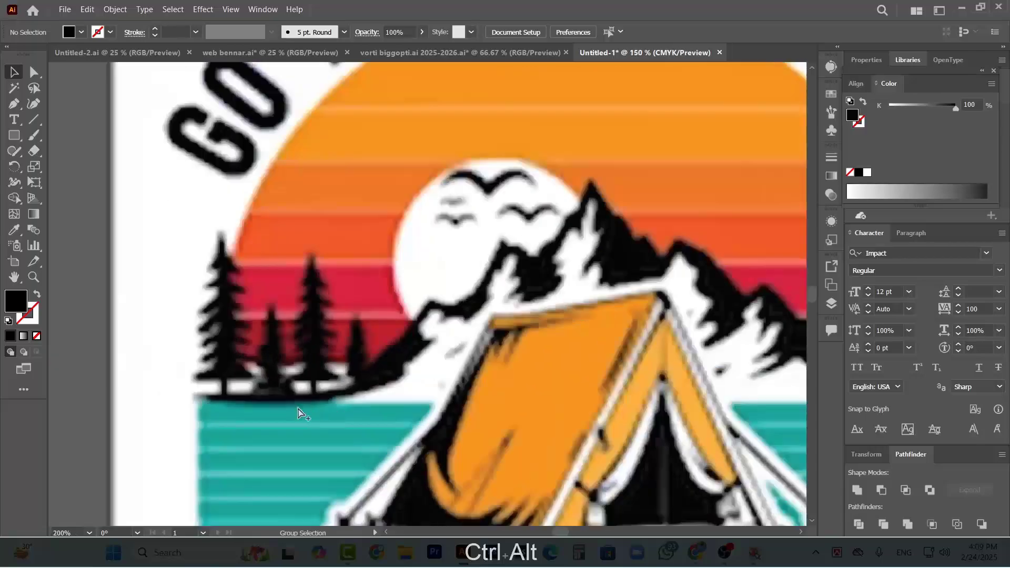
pyautogui.scroll(-4, 298, 414)
pyautogui.hscroll(2, 542, 365)
pyautogui.scroll(5, 573, 343)
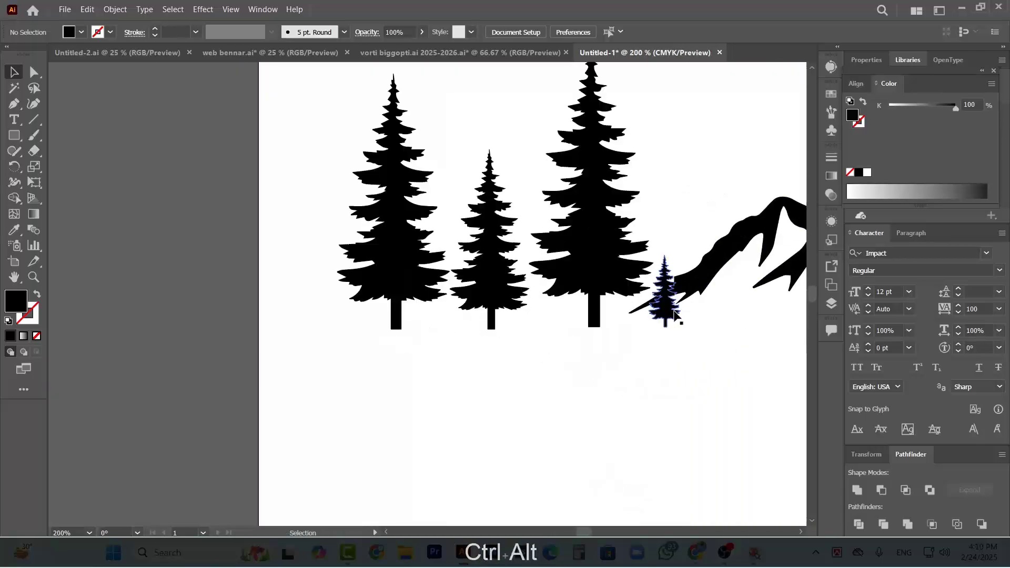
pyautogui.moveTo(669, 313); pyautogui.dragTo(671, 296)
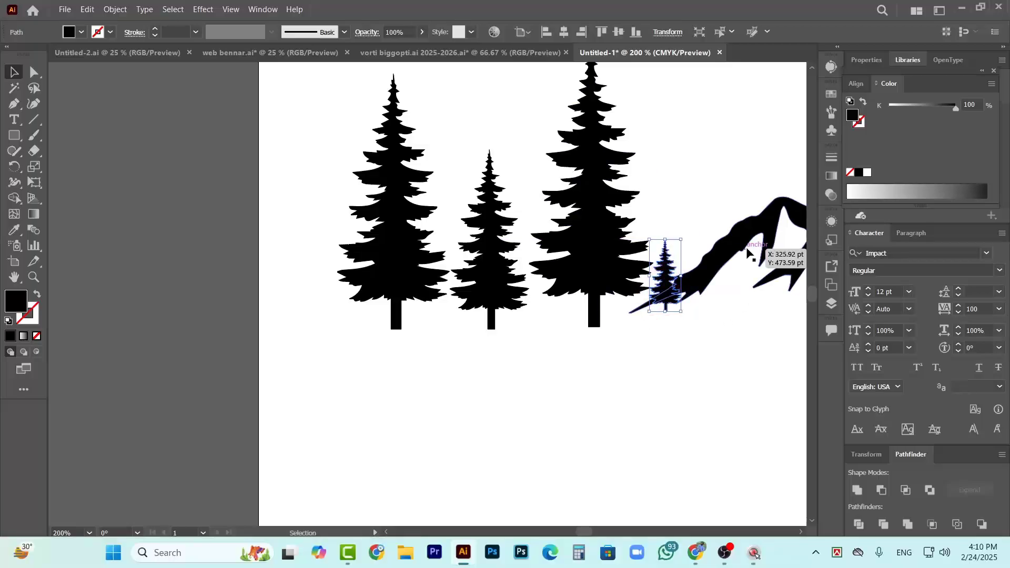
pyautogui.hscroll(2, 634, 376)
pyautogui.hscroll(1, 358, 327)
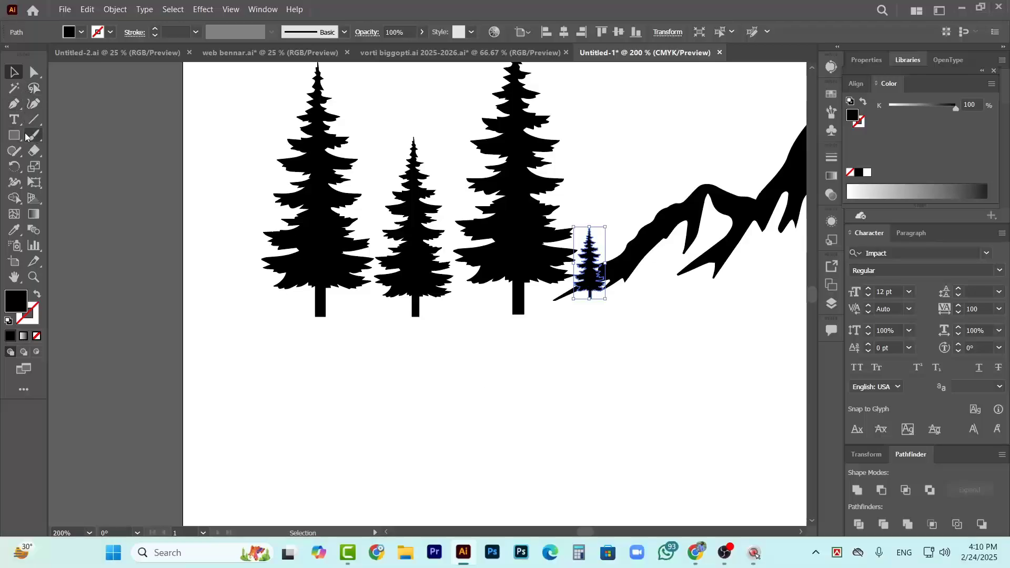
pyautogui.click(13, 103)
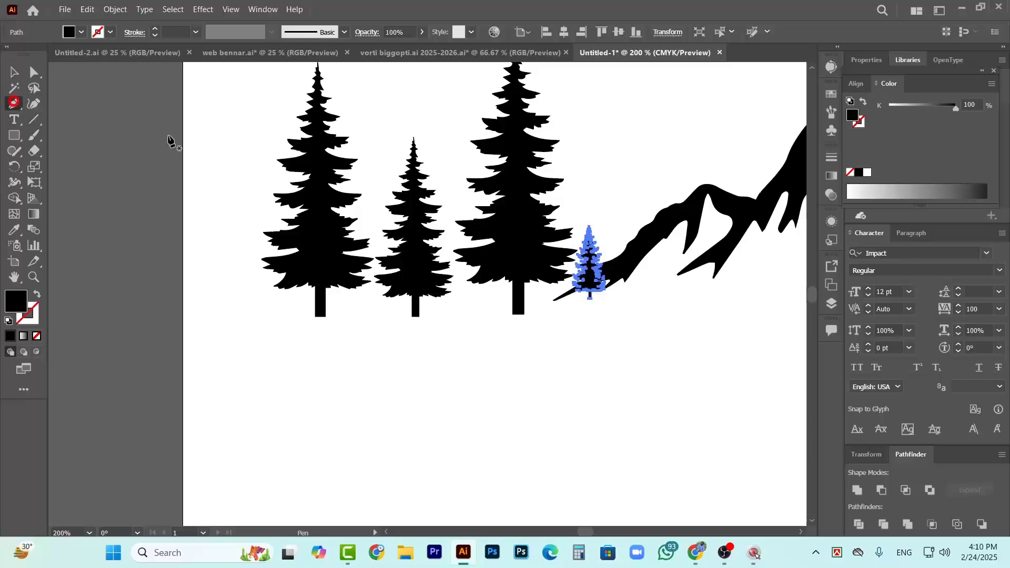
pyautogui.click(553, 301)
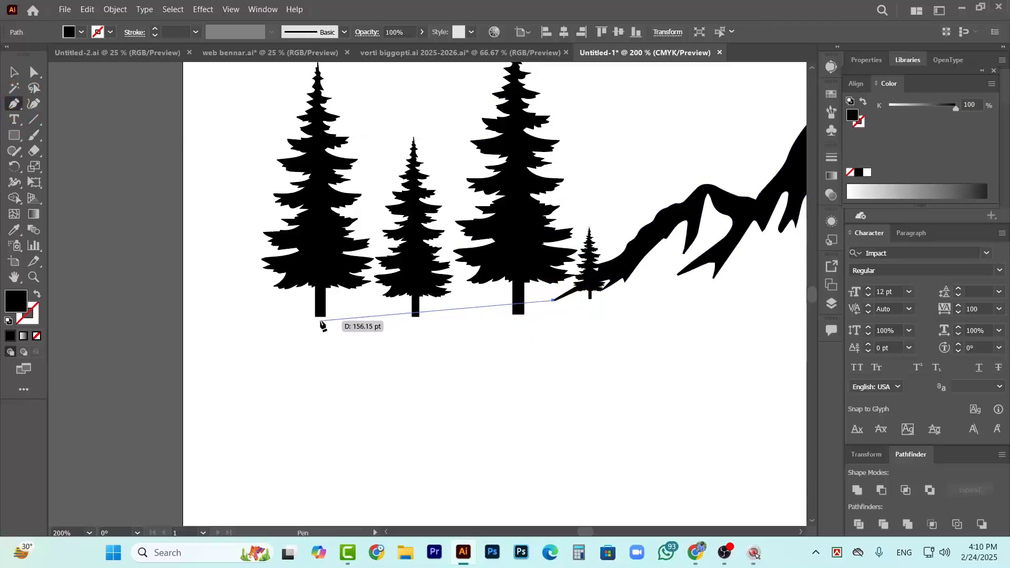
pyautogui.moveTo(316, 317); pyautogui.dragTo(238, 300)
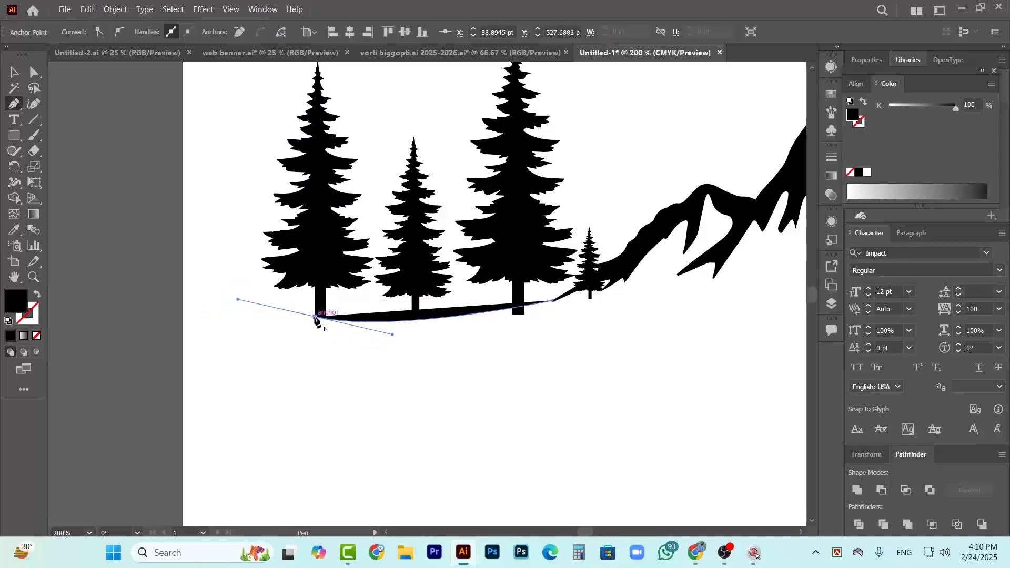
pyautogui.click(317, 317)
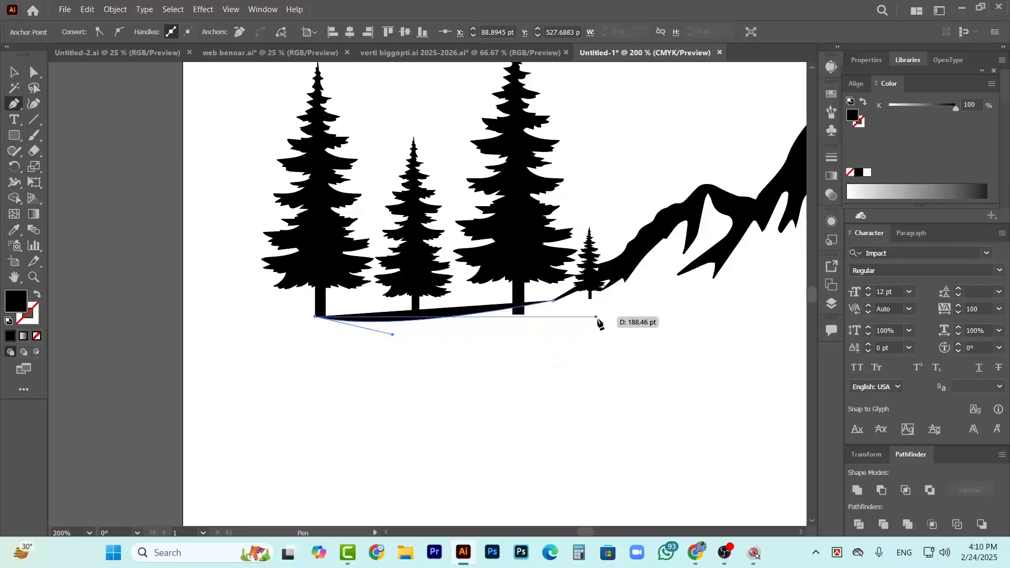
pyautogui.moveTo(599, 317); pyautogui.dragTo(667, 275)
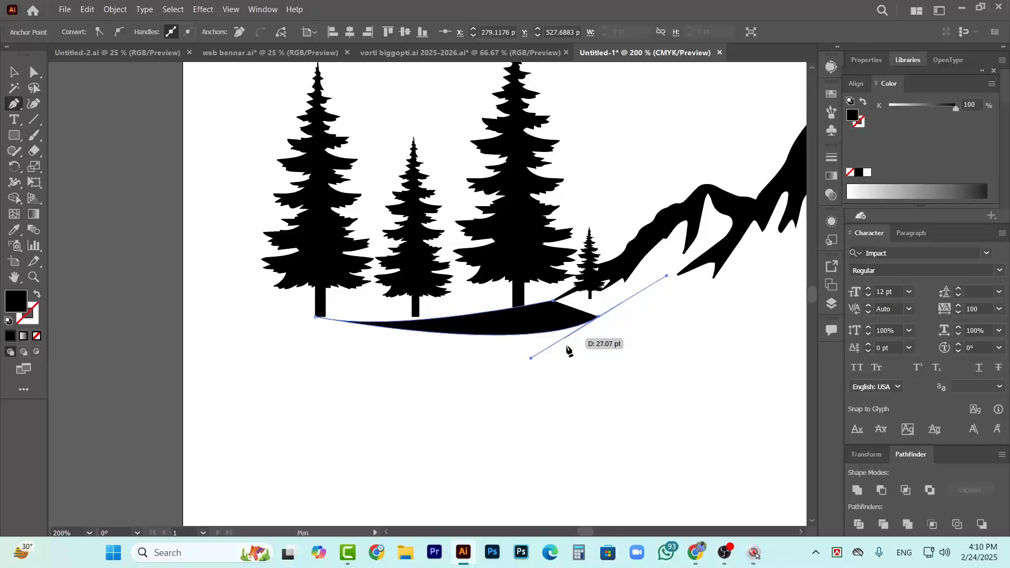
pyautogui.click(13, 71)
pyautogui.click(440, 363)
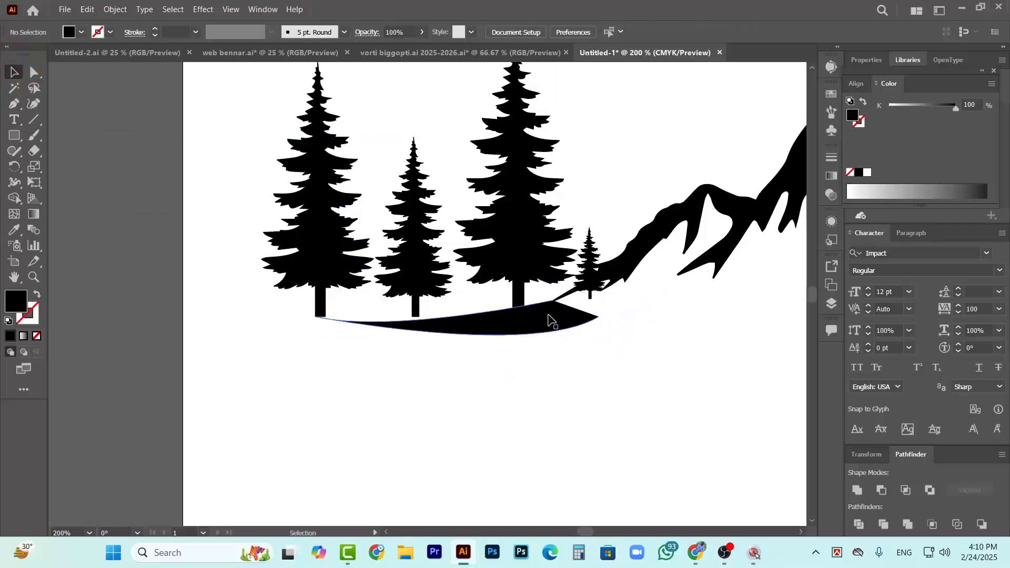
pyautogui.click(548, 323)
pyautogui.press('Delete')
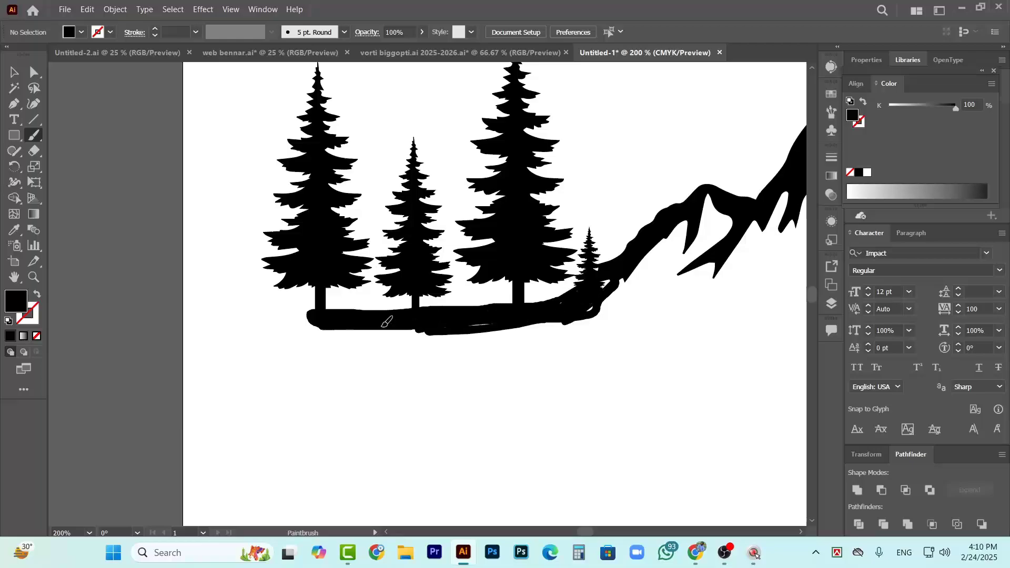
# Paint a thick black ground strip with overlapping Paintbrush strokes beneath the tree trunks, joining the mountain's left foot
pyautogui.moveTo(428, 333); pyautogui.dragTo(445, 331)
pyautogui.scroll(-2, 566, 409)
pyautogui.hscroll(-1, 518, 342)
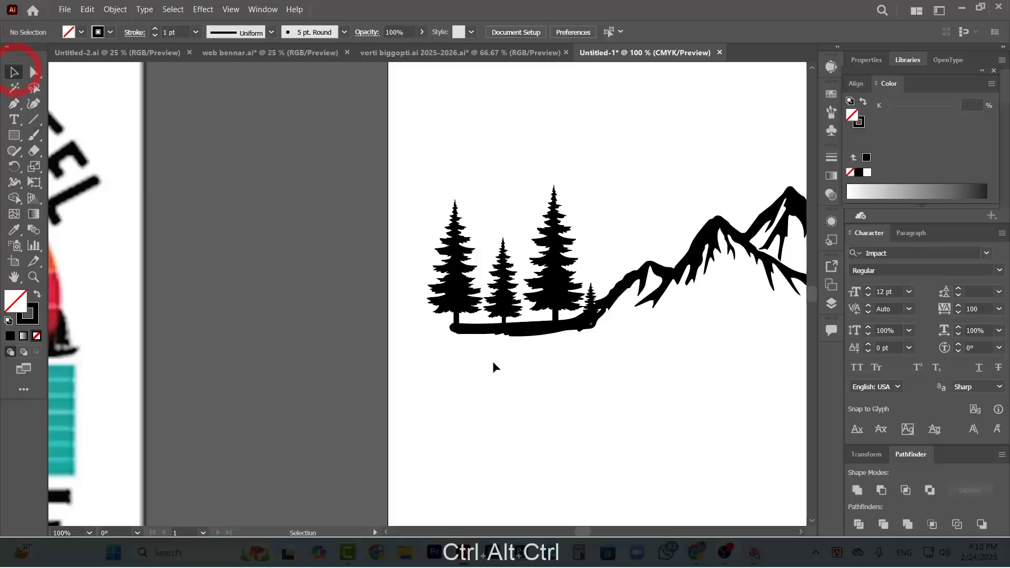
# Expand the appearance of the ground brush strokes and unite them into a single shape
pyautogui.click(523, 336)
pyautogui.scroll(3, 639, 310)
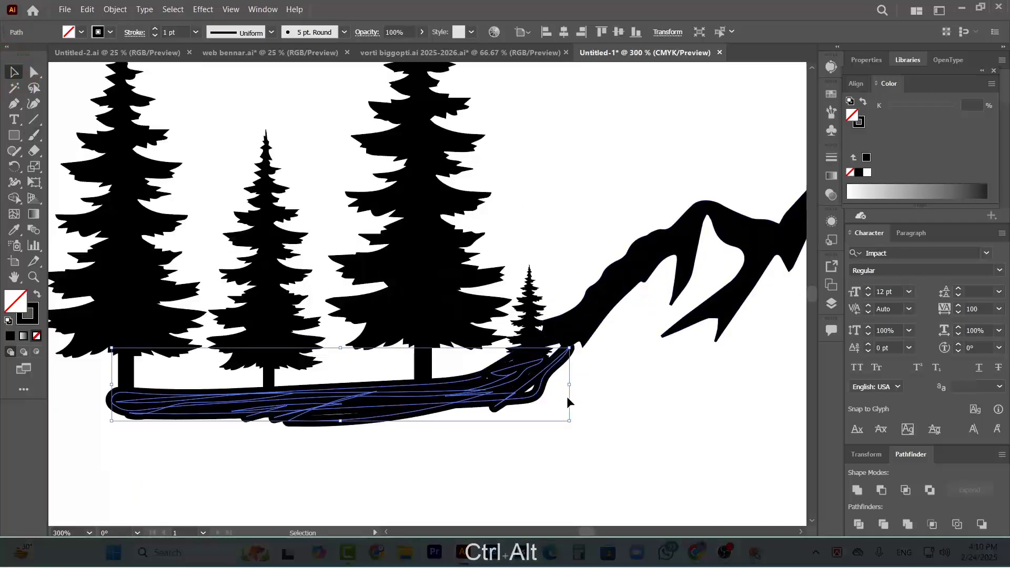
pyautogui.click(116, 10)
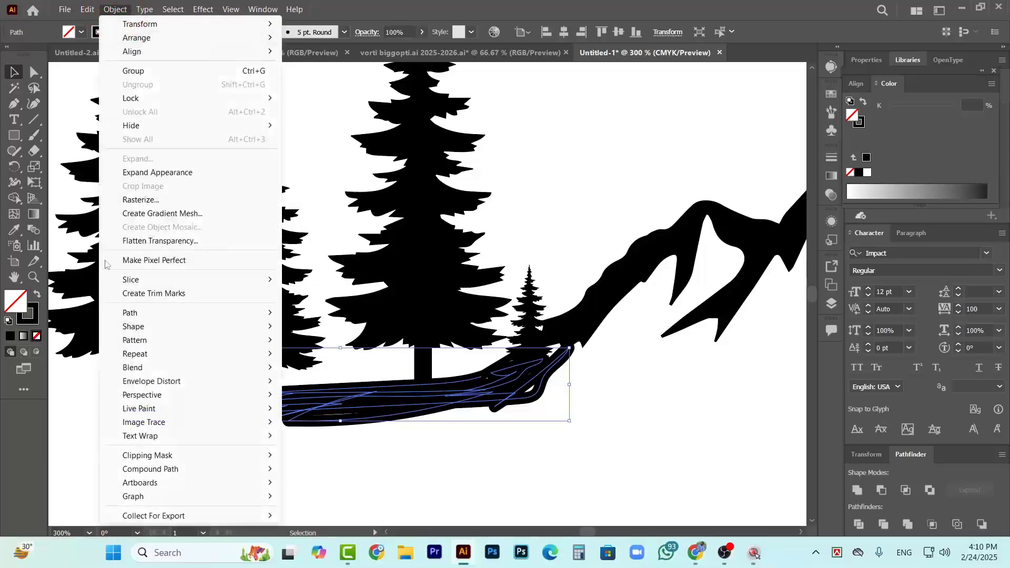
pyautogui.click(181, 173)
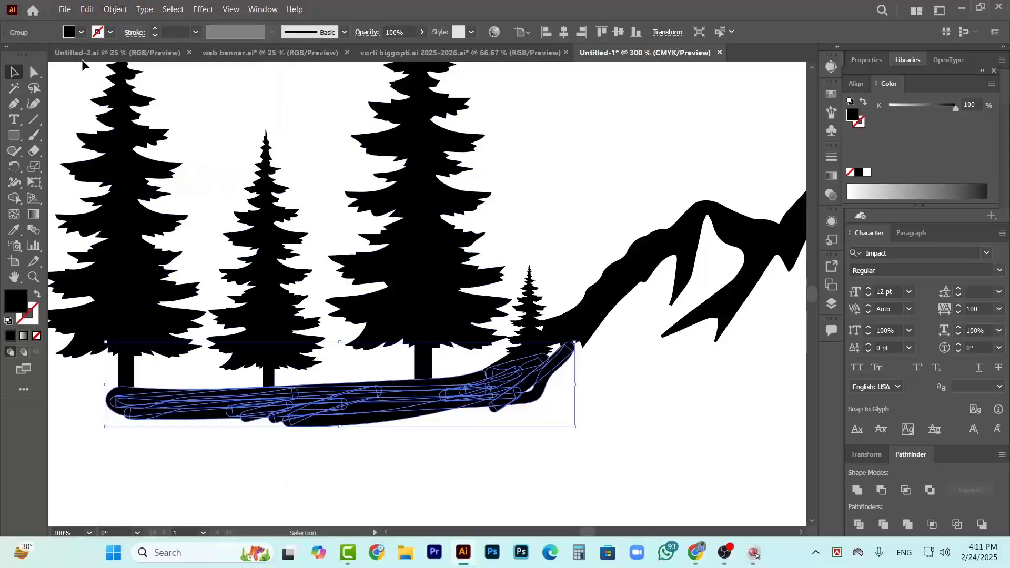
pyautogui.click(857, 489)
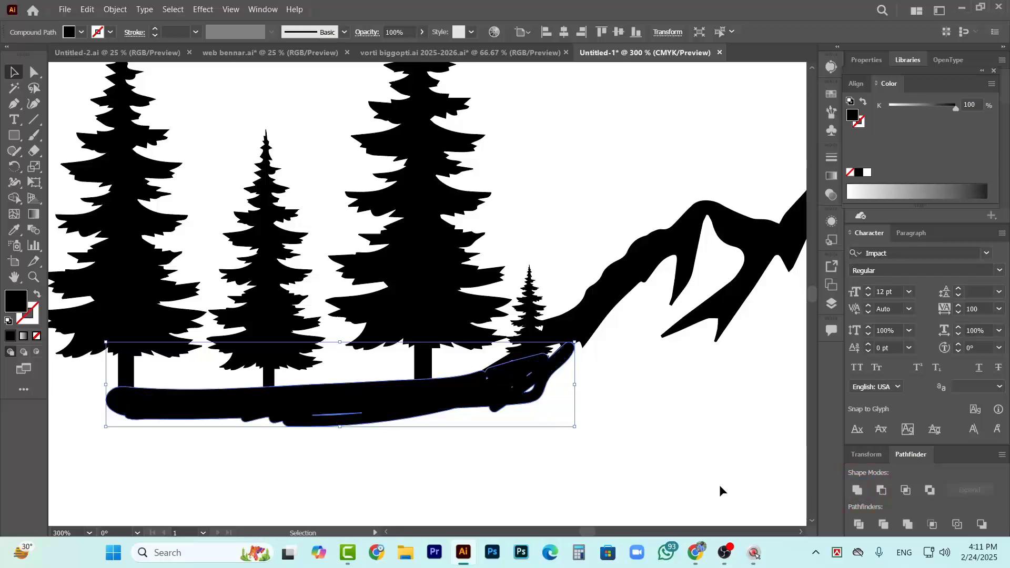
pyautogui.click(687, 468)
# Move the tiny tree up so it stands on the slope at the mountain's left foot
pyautogui.click(523, 322)
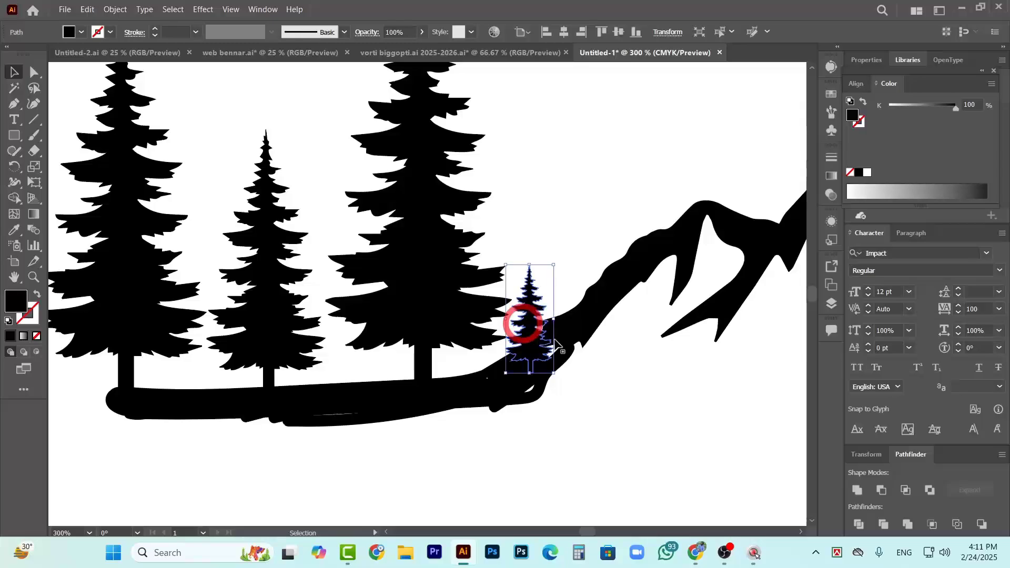
pyautogui.moveTo(535, 337); pyautogui.dragTo(538, 305)
pyautogui.click(622, 403)
# Scale the short middle tree down to about 48 by 109 pt, keeping its trunk on the ground strip
pyautogui.click(290, 342)
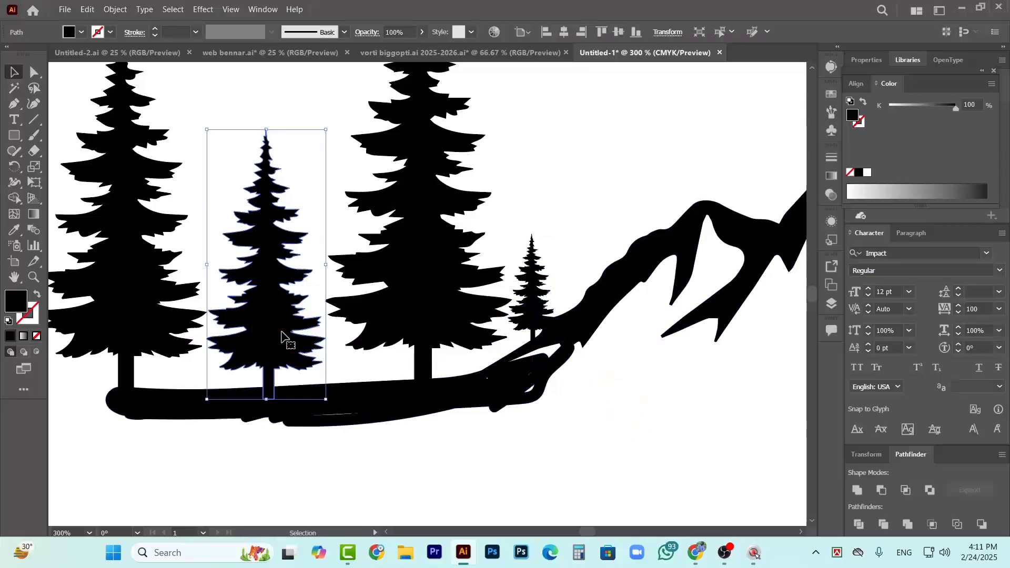
pyautogui.moveTo(326, 130); pyautogui.dragTo(322, 144)
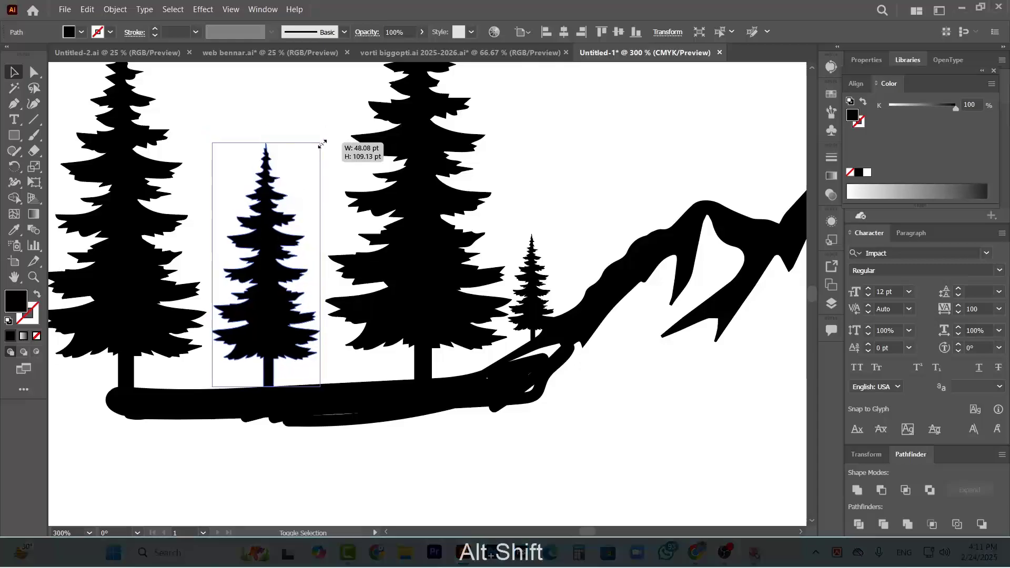
pyautogui.click(271, 310)
pyautogui.click(364, 466)
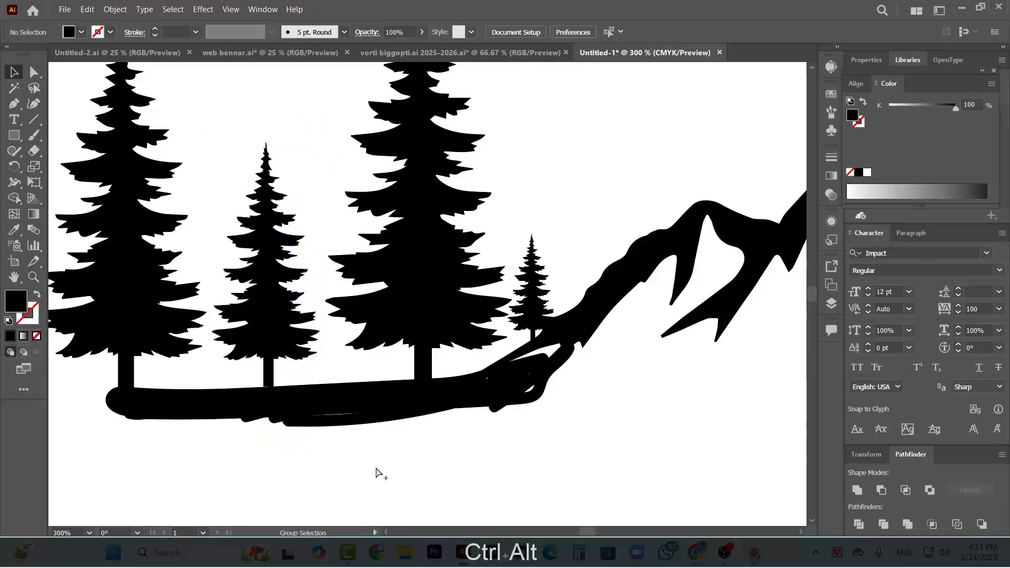
pyautogui.scroll(-4, 380, 466)
pyautogui.scroll(-1, 463, 381)
pyautogui.hscroll(-5, 397, 338)
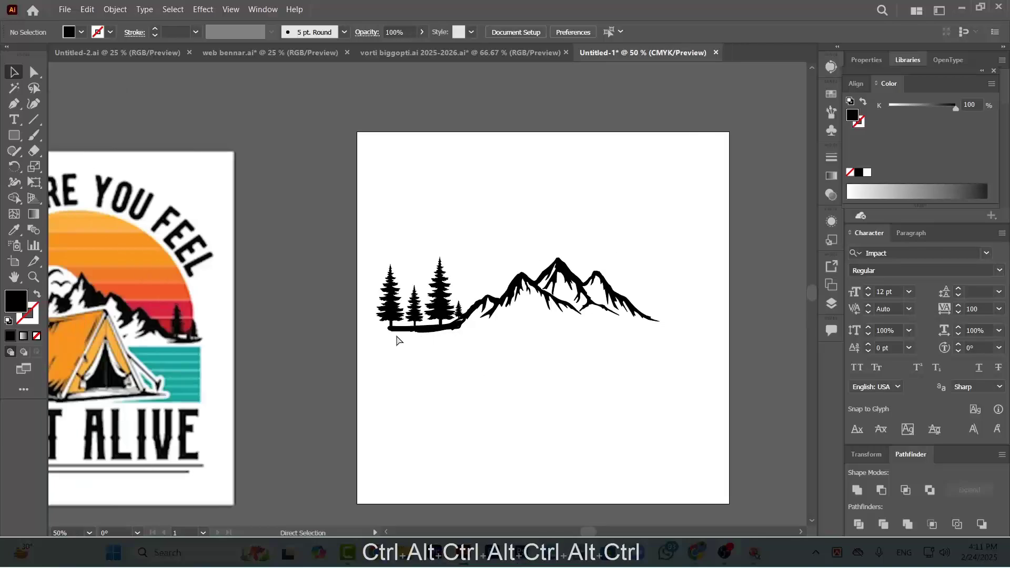
# Select the leftmost pine tree together with the short tree beside it
pyautogui.hscroll(-2, 324, 340)
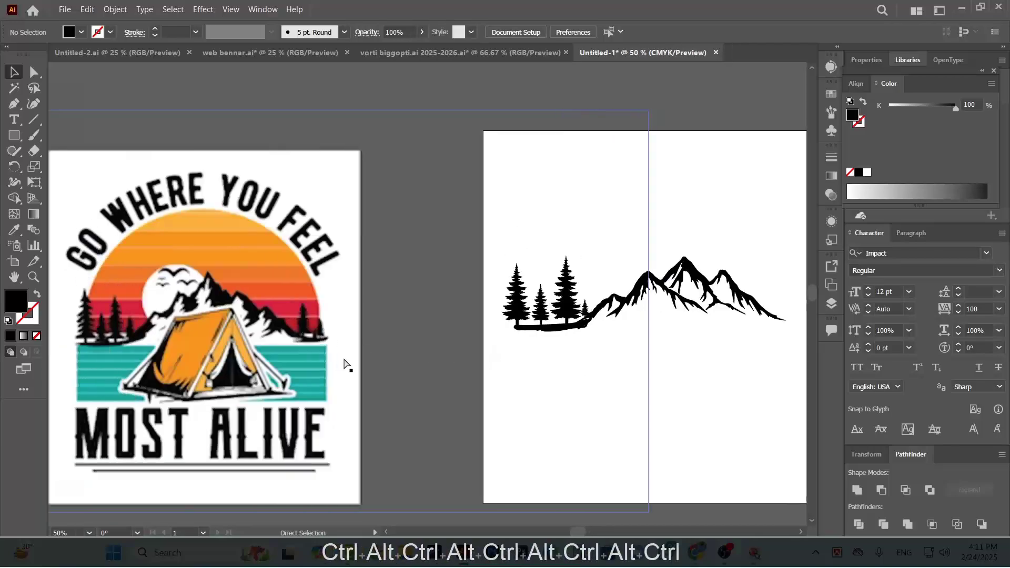
pyautogui.hscroll(8, 435, 382)
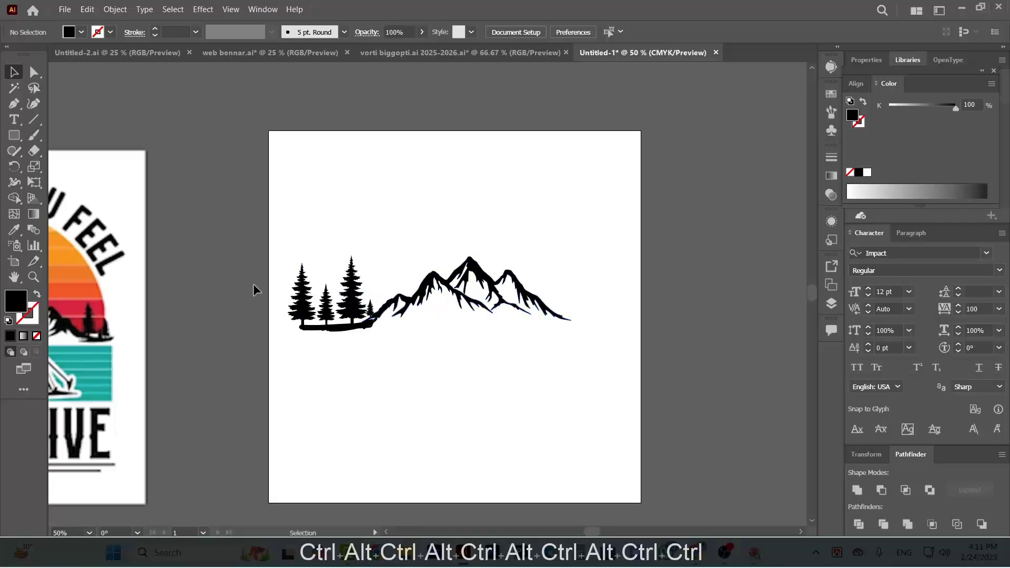
pyautogui.keyDown('shift'); pyautogui.click(328, 308); pyautogui.keyUp('shift')
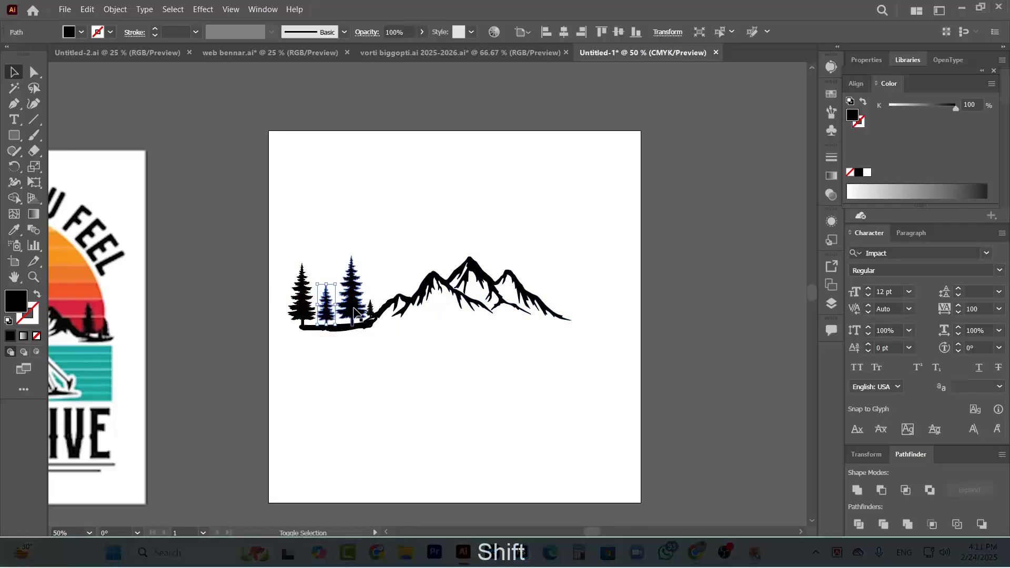
pyautogui.keyDown('shift'); pyautogui.click(311, 304); pyautogui.keyUp('shift')
pyautogui.moveTo(316, 309); pyautogui.dragTo(593, 309)
pyautogui.click(589, 339)
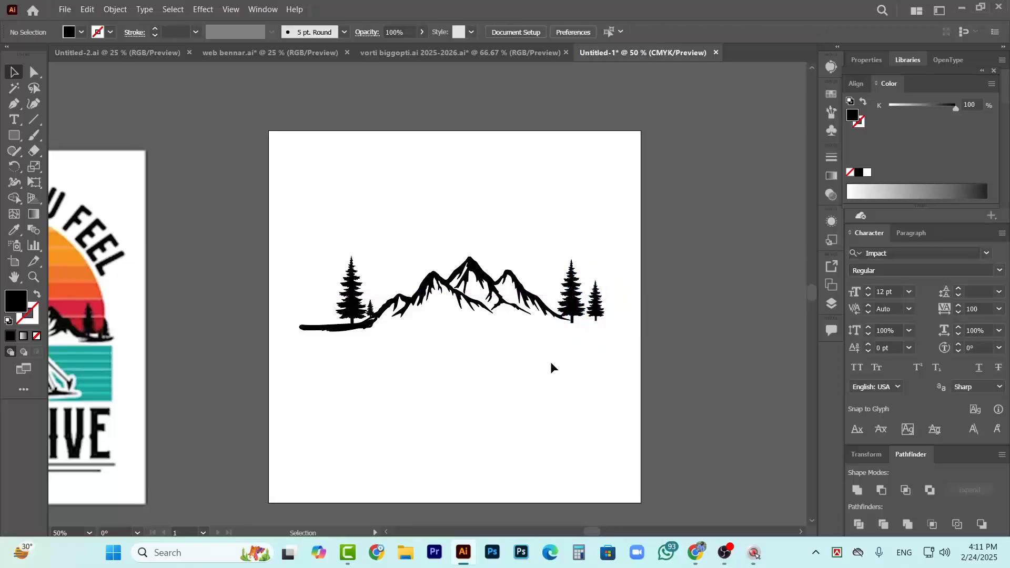
pyautogui.hotkey('ctrl', 'z')
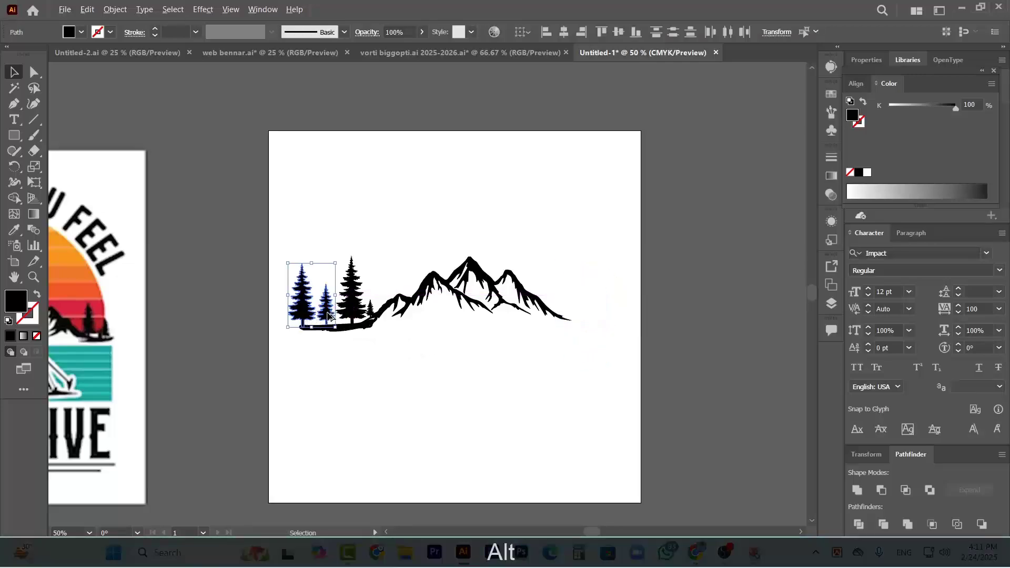
# Duplicate the selected tall and short trees, placing the copies at the mountain's right foot
pyautogui.moveTo(328, 316); pyautogui.dragTo(608, 327)
pyautogui.click(582, 358)
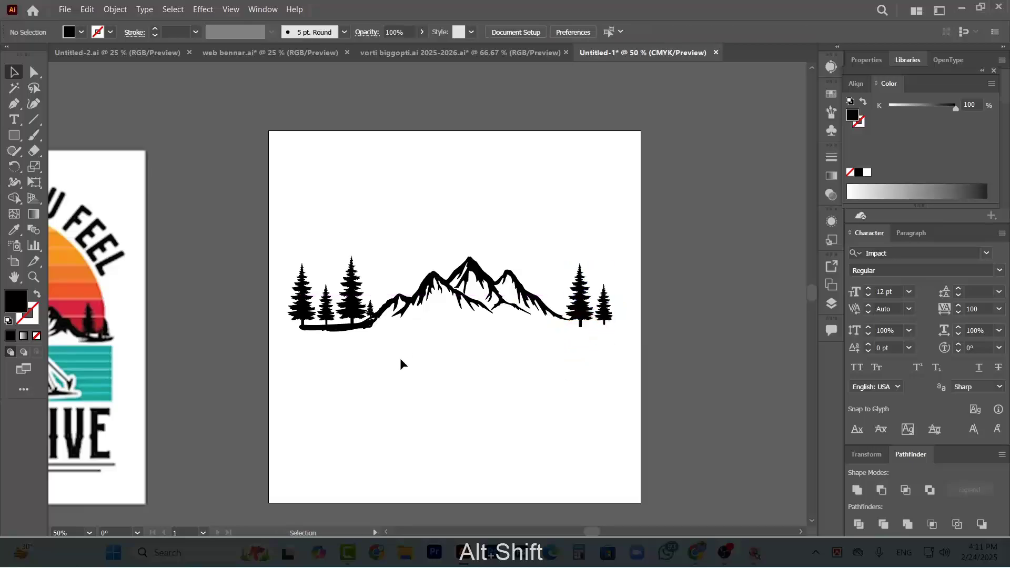
# Scale the four trees left of the mountain down together and stand them on the ground strip near the mountain's foot
pyautogui.scroll(-1, 415, 367)
pyautogui.hscroll(-5, 417, 367)
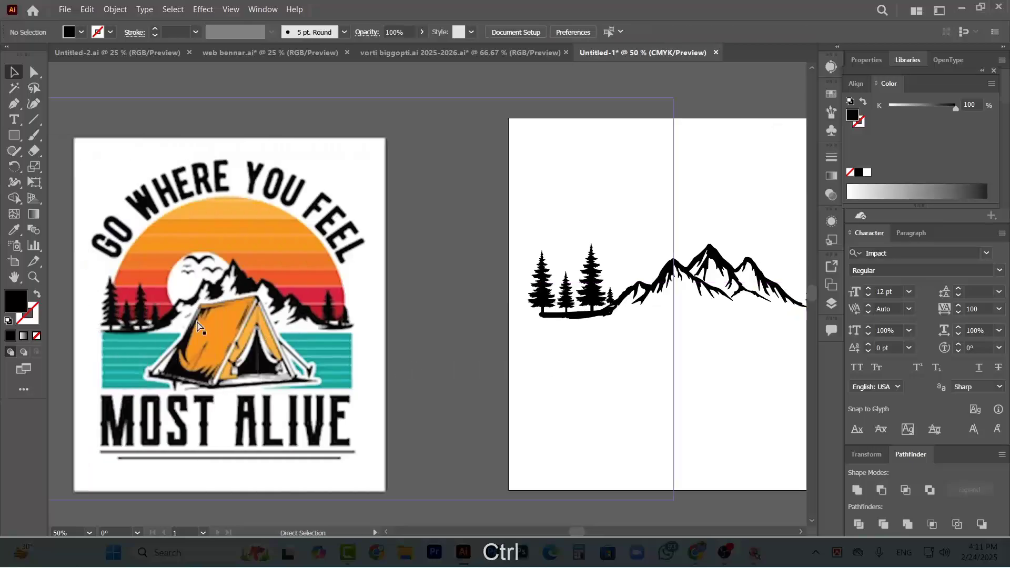
pyautogui.scroll(4, 647, 295)
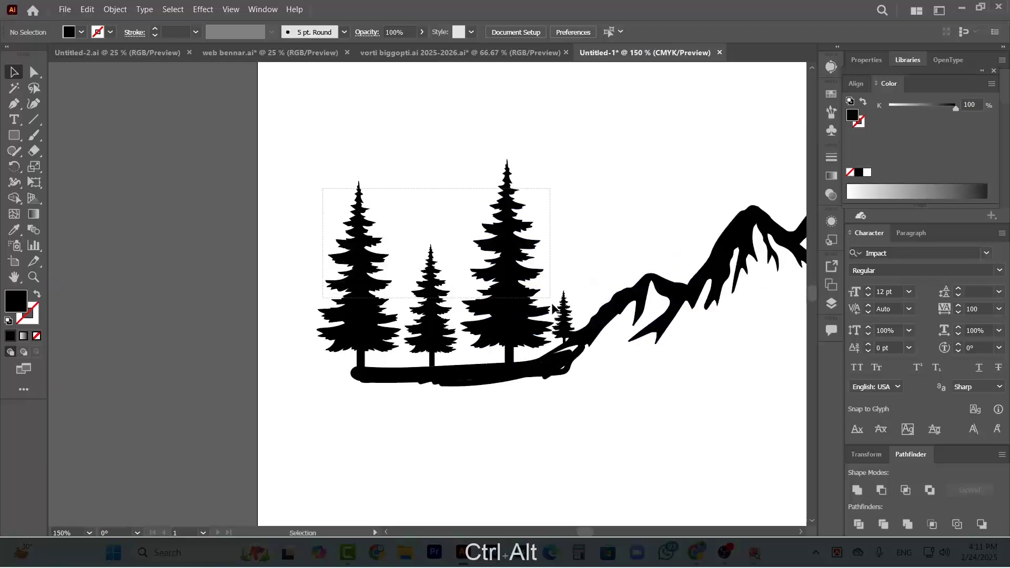
pyautogui.click(566, 331)
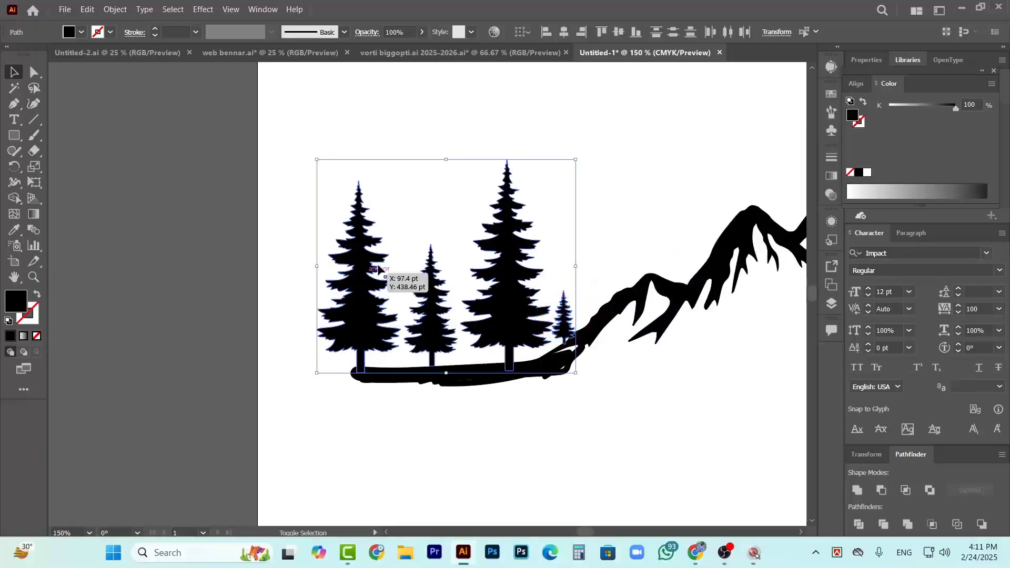
pyautogui.moveTo(315, 160); pyautogui.dragTo(415, 249)
pyautogui.moveTo(530, 337); pyautogui.dragTo(507, 332)
pyautogui.press('shift')
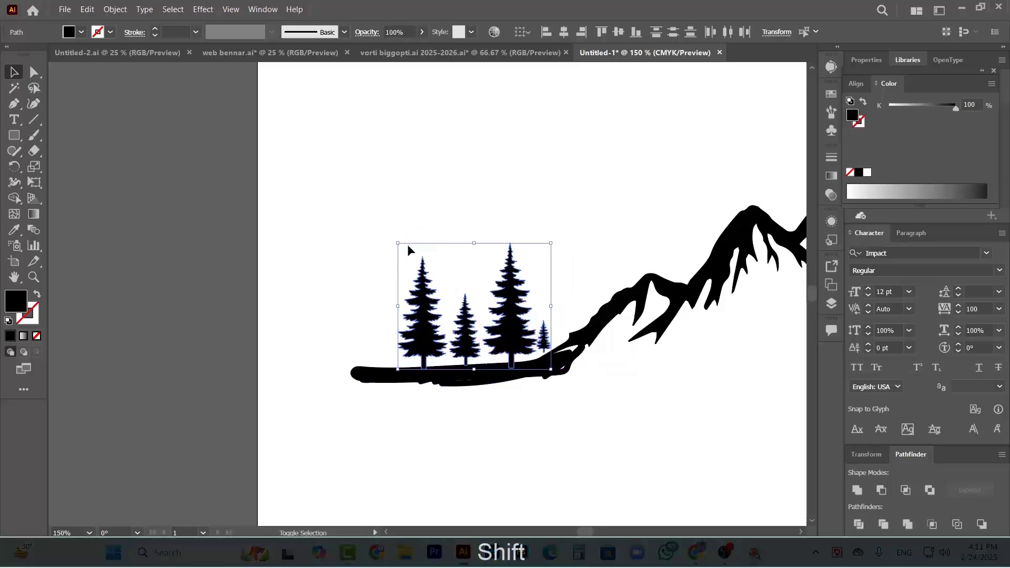
pyautogui.moveTo(398, 242); pyautogui.dragTo(374, 216)
pyautogui.click(514, 194)
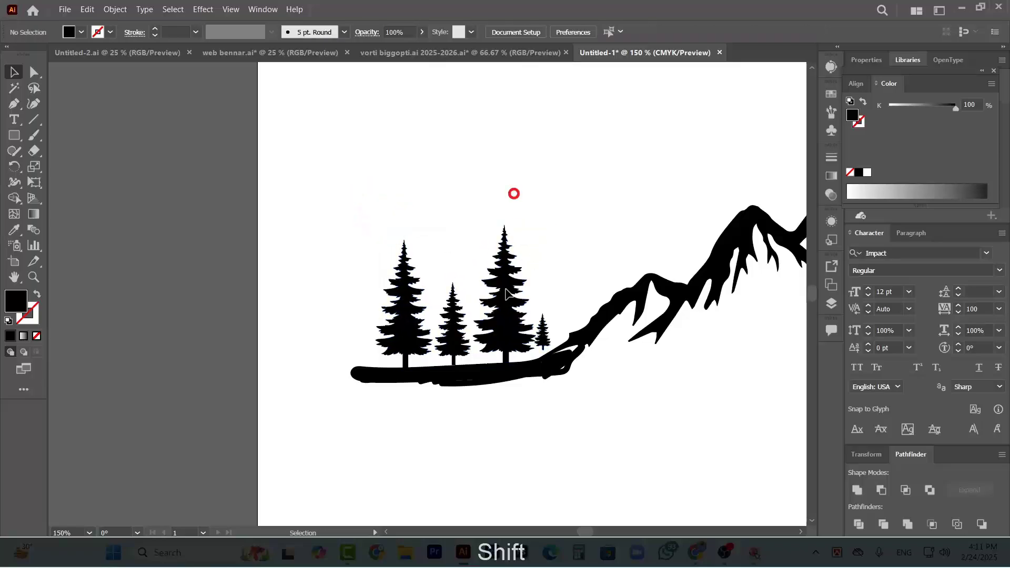
# Trim the rounded left end of the ground strip with the Eraser so it ends in a rough edge
pyautogui.click(367, 384)
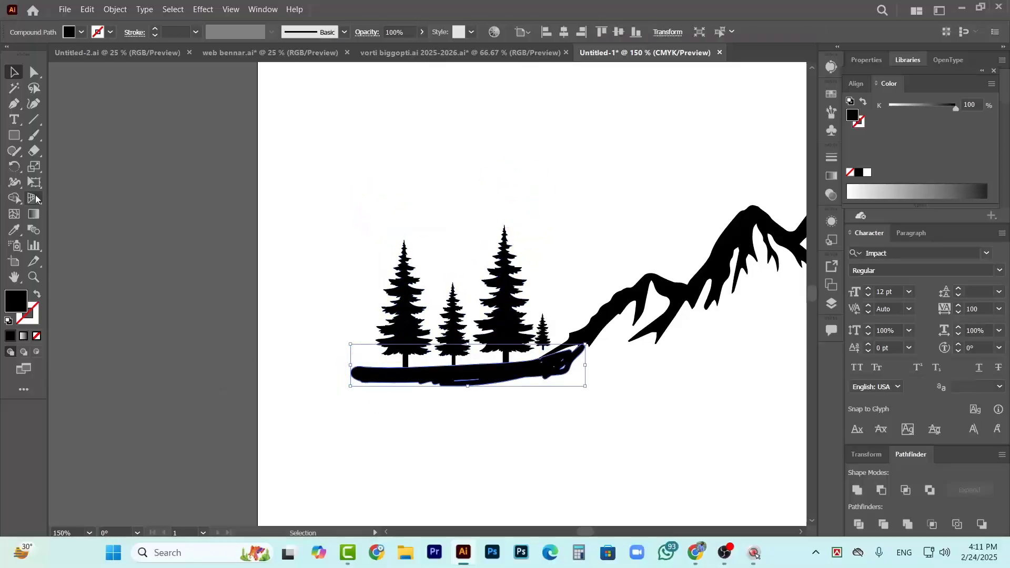
pyautogui.click(33, 152)
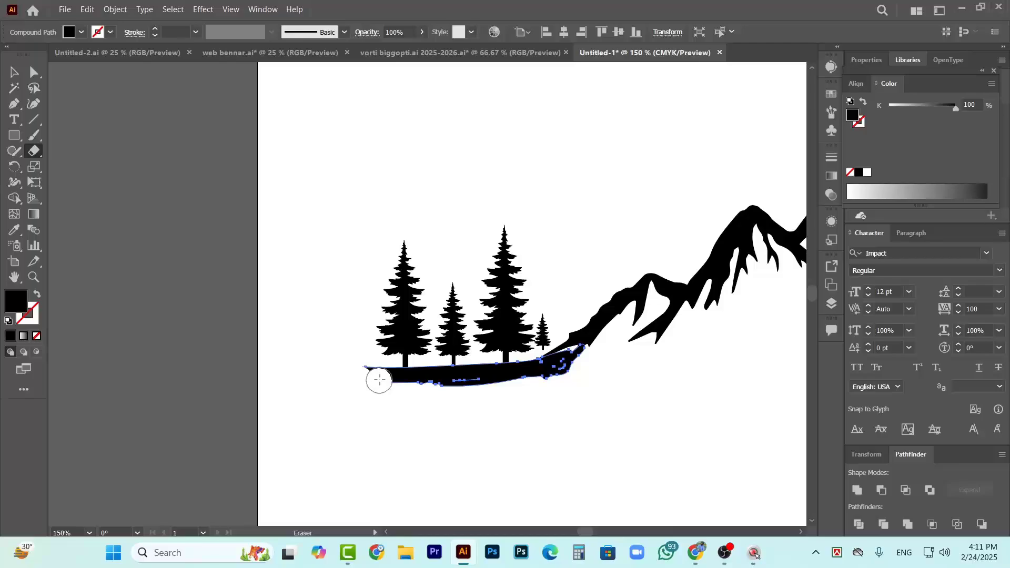
pyautogui.moveTo(365, 377); pyautogui.dragTo(369, 381)
pyautogui.click(13, 77)
pyautogui.click(219, 250)
# Move the two right-hand trees closer to the mountain, with the tall one on the slope's end and the short one slightly lower
pyautogui.hscroll(2, 526, 428)
pyautogui.scroll(-2, 422, 414)
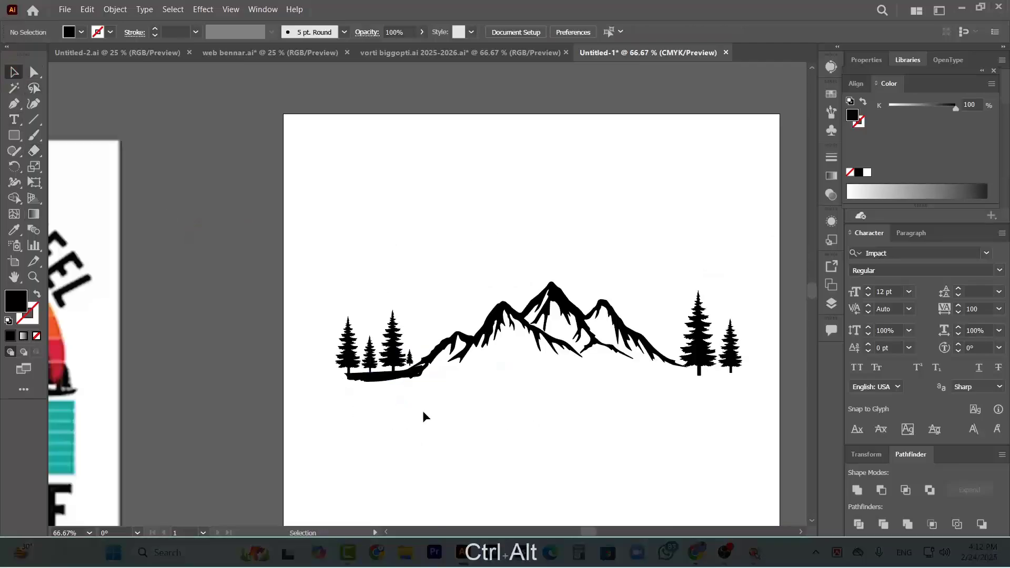
pyautogui.scroll(-1, 526, 408)
pyautogui.hscroll(1, 641, 397)
pyautogui.hscroll(3, 641, 395)
pyautogui.scroll(2, 622, 337)
pyautogui.moveTo(567, 336); pyautogui.dragTo(537, 328)
pyautogui.moveTo(647, 323); pyautogui.dragTo(616, 330)
pyautogui.hotkey('ctrl', 'alt', '0')
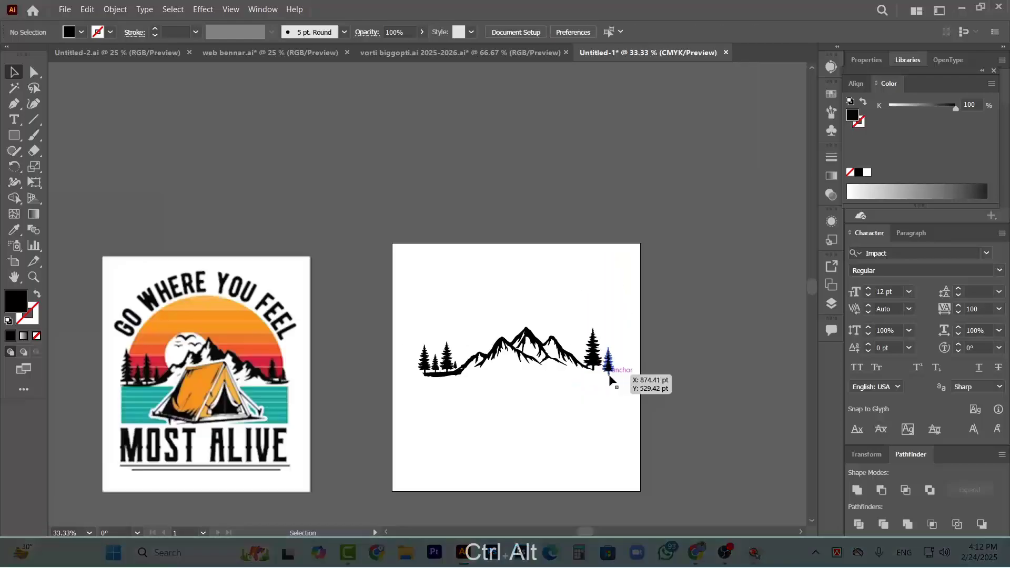
pyautogui.click(401, 392)
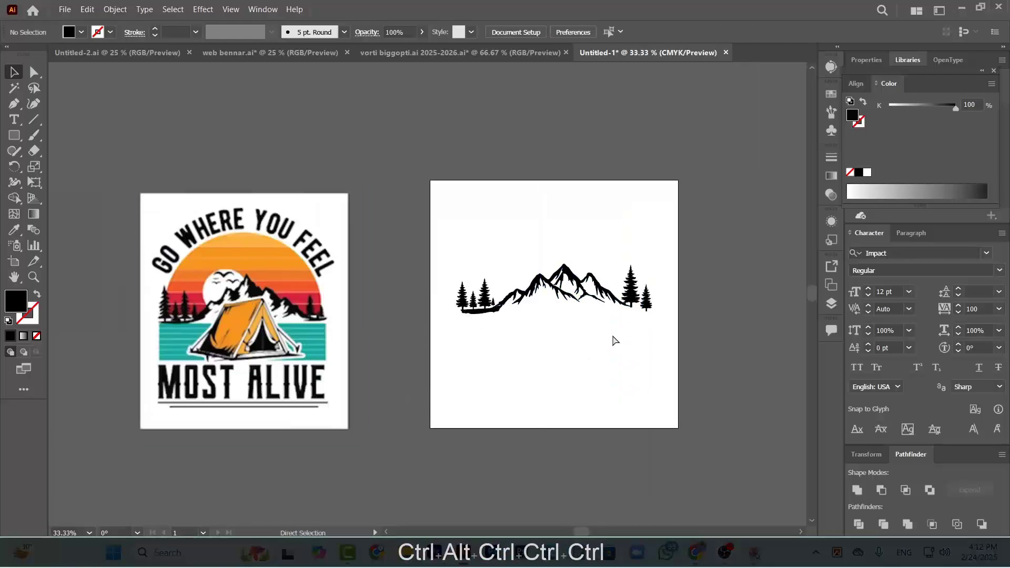
# Paint overlapping black Paintbrush strokes beneath the two right-hand trees, joining the mountain's right foot to form the ground
pyautogui.scroll(3, 502, 286)
pyautogui.scroll(-1, 476, 318)
pyautogui.press('b')
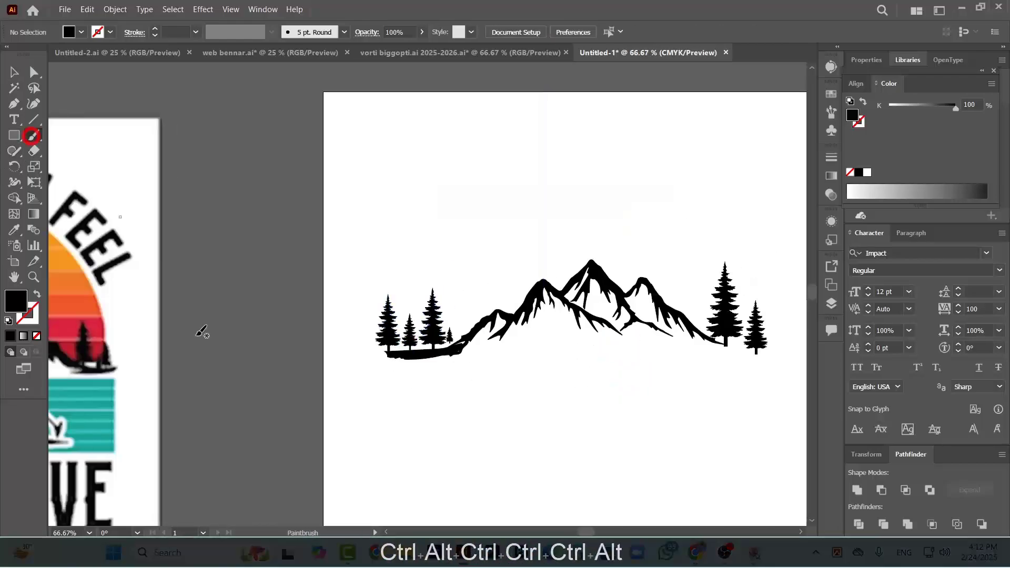
pyautogui.scroll(3, 510, 383)
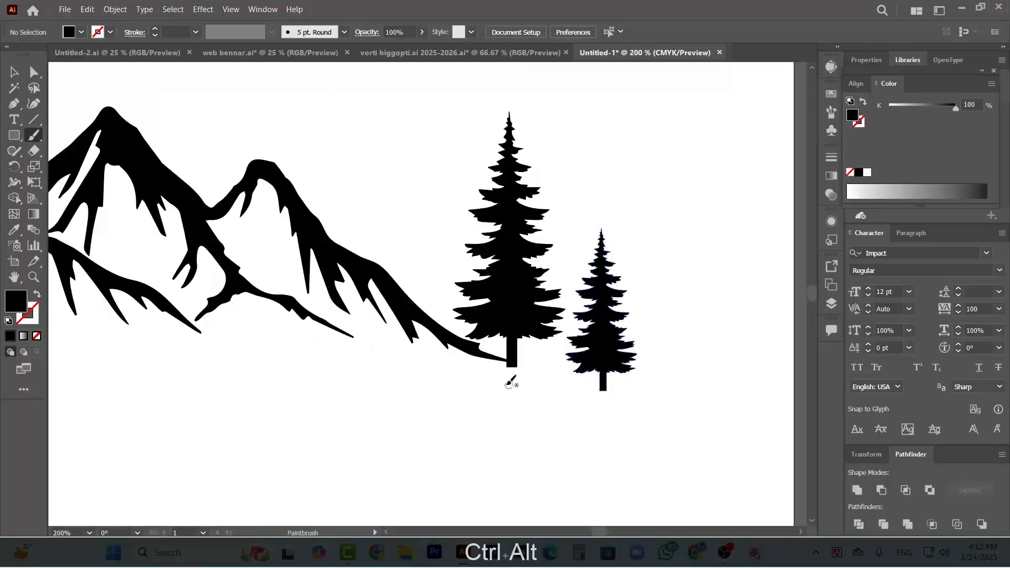
pyautogui.moveTo(470, 362)
pyautogui.mouseDown()
pyautogui.moveTo(598, 378)
pyautogui.moveTo(513, 376)
pyautogui.moveTo(589, 383)
pyautogui.moveTo(548, 395)
pyautogui.moveTo(608, 390)
pyautogui.mouseUp()
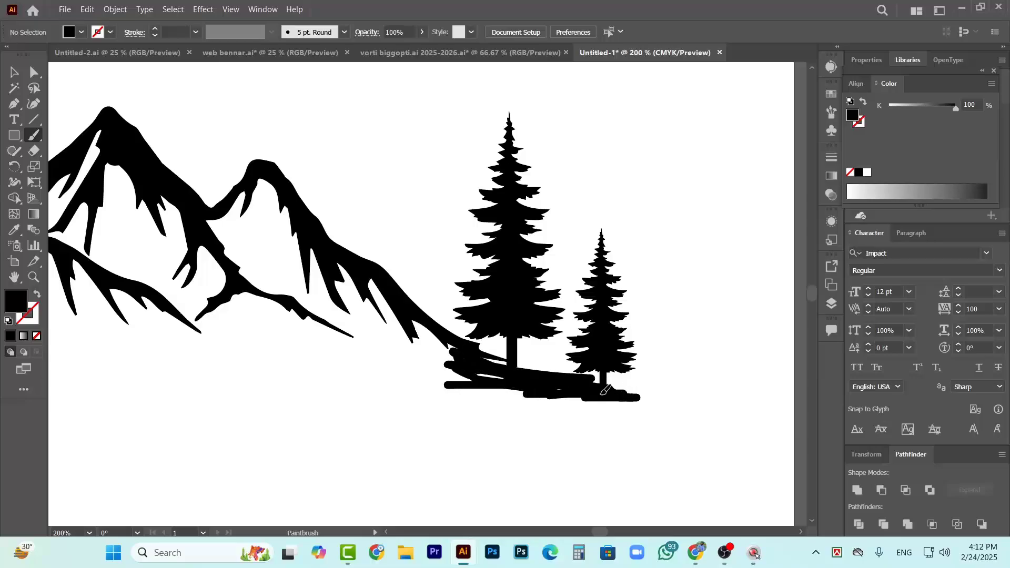
pyautogui.moveTo(503, 392); pyautogui.dragTo(498, 395)
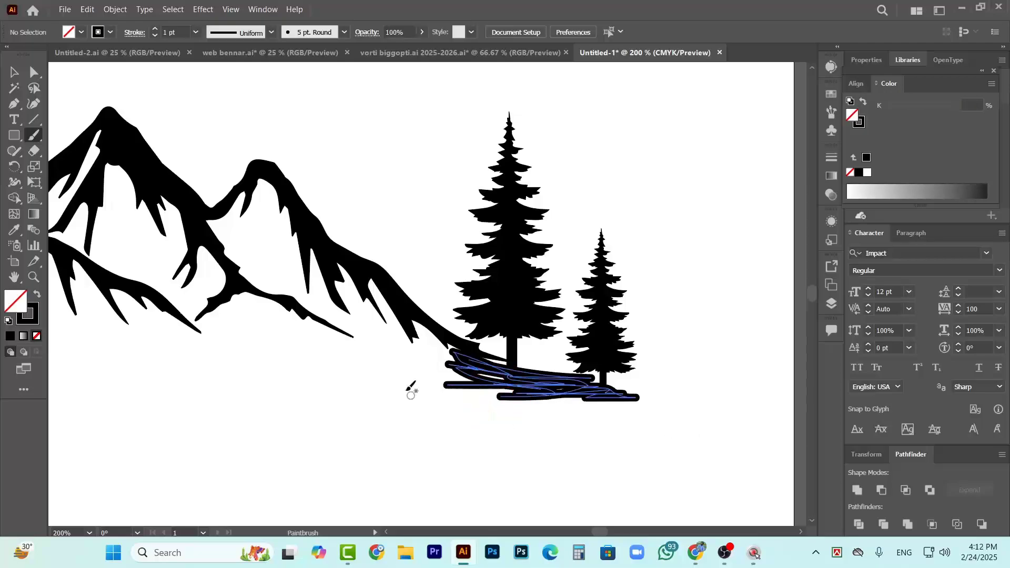
# Expand the appearance of the right-hand ground brush strokes and unite them into a single shape
pyautogui.click(115, 9)
pyautogui.click(455, 401)
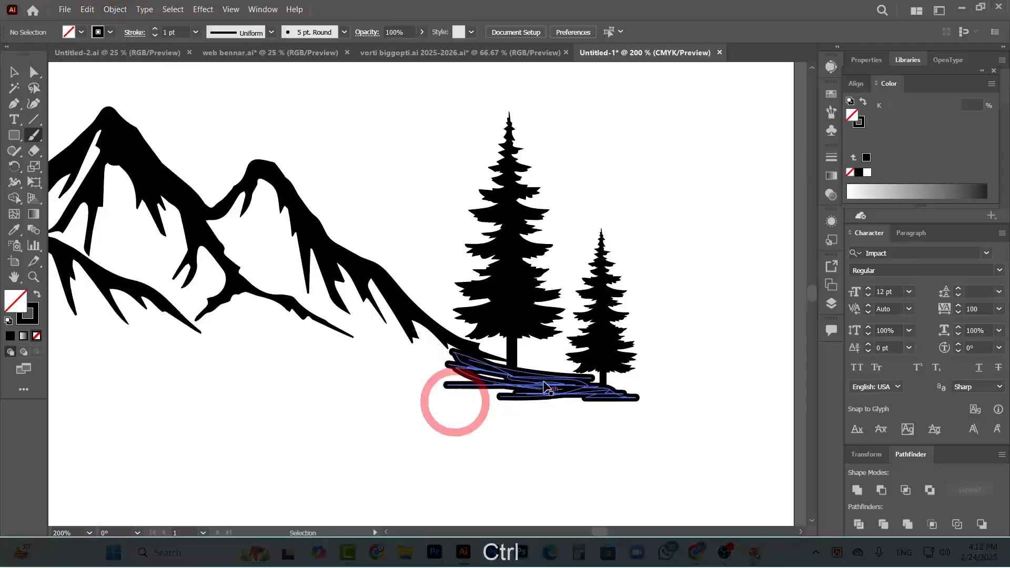
pyautogui.keyDown('ctrl'); pyautogui.click(544, 388); pyautogui.keyUp('ctrl')
pyautogui.click(115, 9)
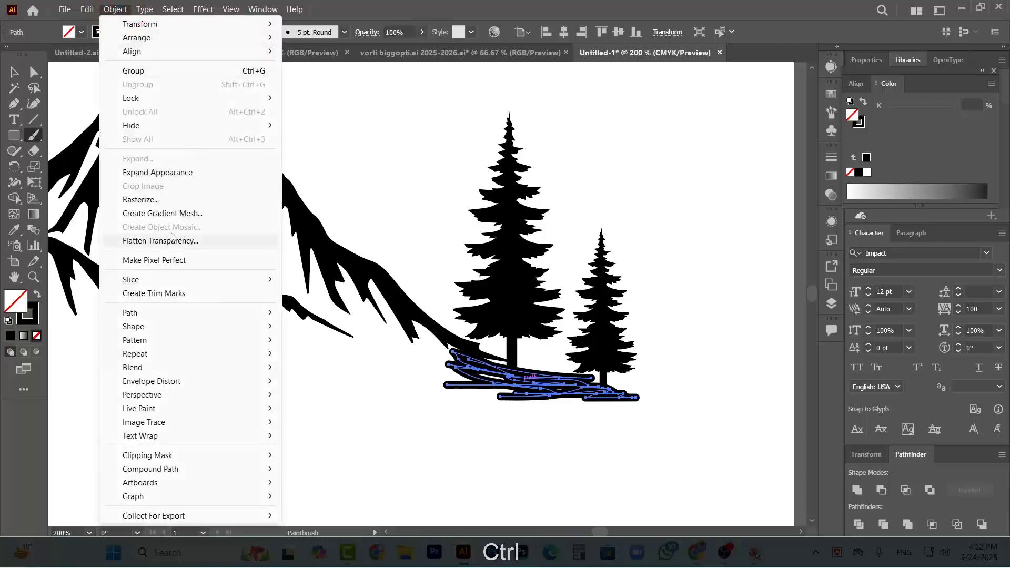
pyautogui.click(158, 172)
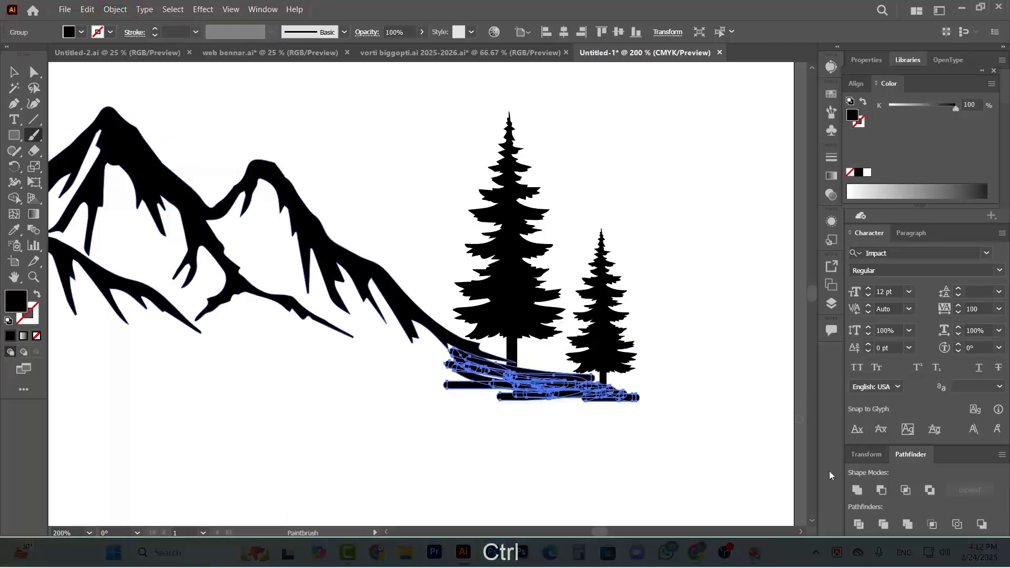
pyautogui.click(857, 490)
pyautogui.keyDown('ctrl'); pyautogui.click(656, 442); pyautogui.keyUp('ctrl')
# Scale the two right-hand trees down together proportionally, keeping them on their painted ground
pyautogui.scroll(-2, 684, 458)
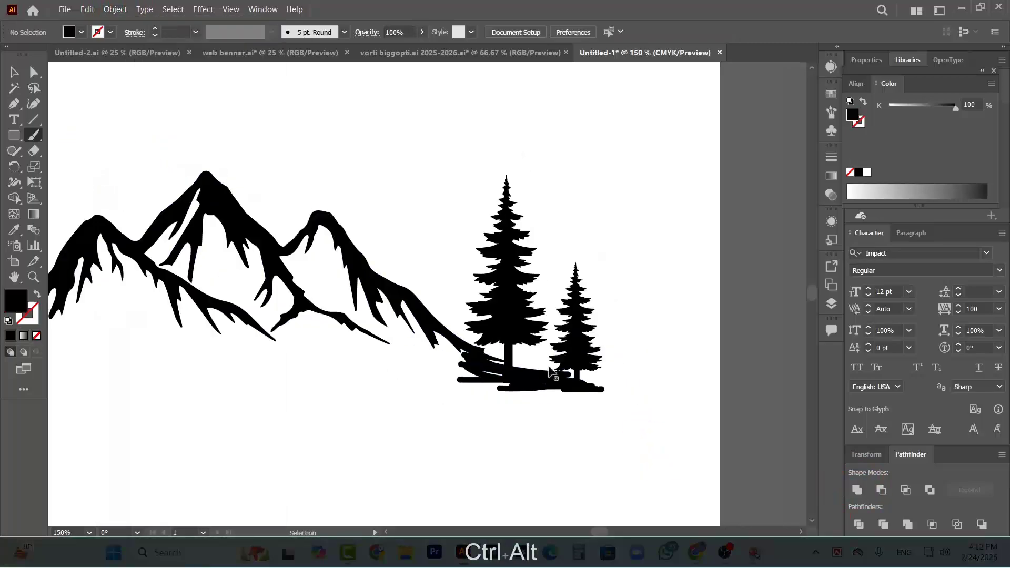
pyautogui.scroll(-1, 613, 365)
pyautogui.hscroll(-2, 492, 376)
pyautogui.scroll(-1, 523, 368)
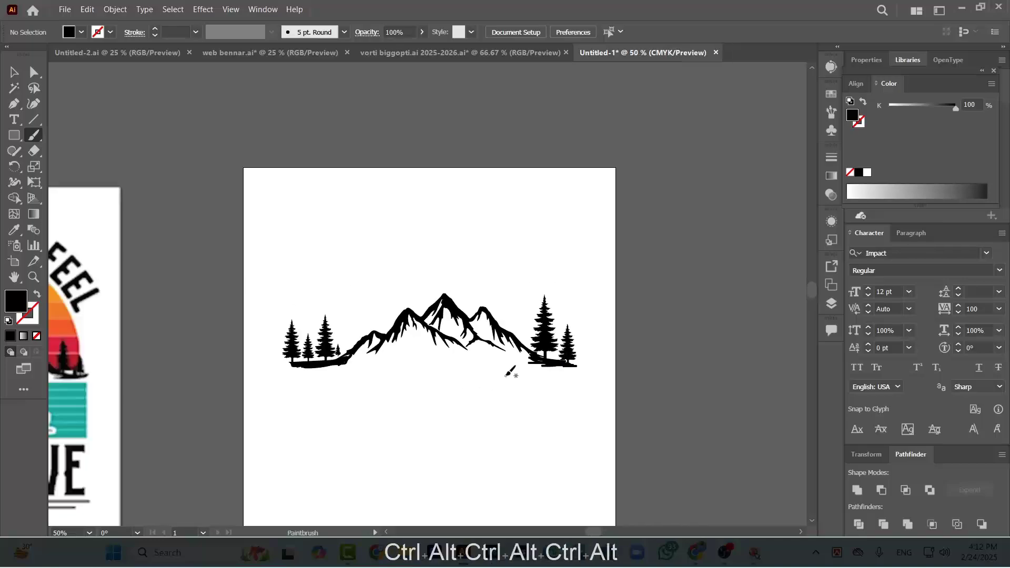
pyautogui.scroll(3, 487, 297)
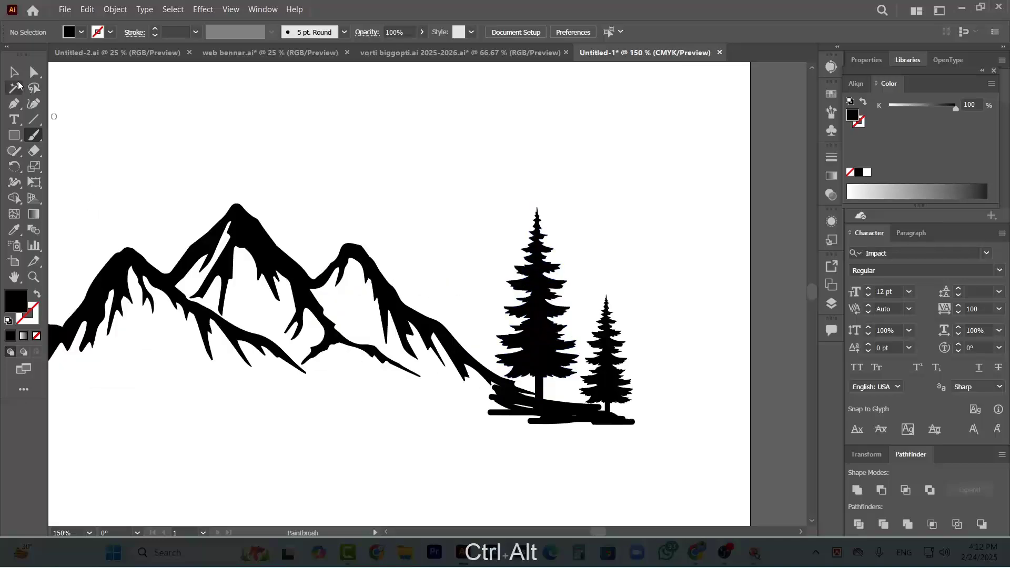
pyautogui.click(15, 72)
pyautogui.click(540, 300)
pyautogui.keyDown('shift'); pyautogui.click(611, 354); pyautogui.keyUp('shift')
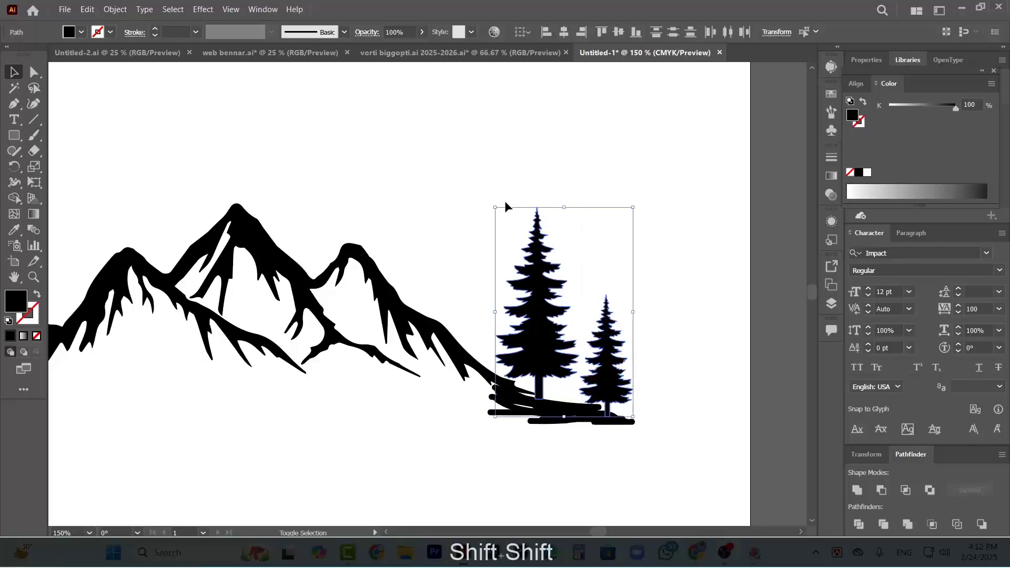
pyautogui.moveTo(493, 205); pyautogui.dragTo(533, 263)
pyautogui.click(593, 232)
# Switch to Chrome, search Google Images for "camp vector" and open the Shutterstock result with black camping tent silhouettes
pyautogui.scroll(-5, 600, 388)
pyautogui.scroll(2, 473, 279)
pyautogui.hscroll(-5, 356, 334)
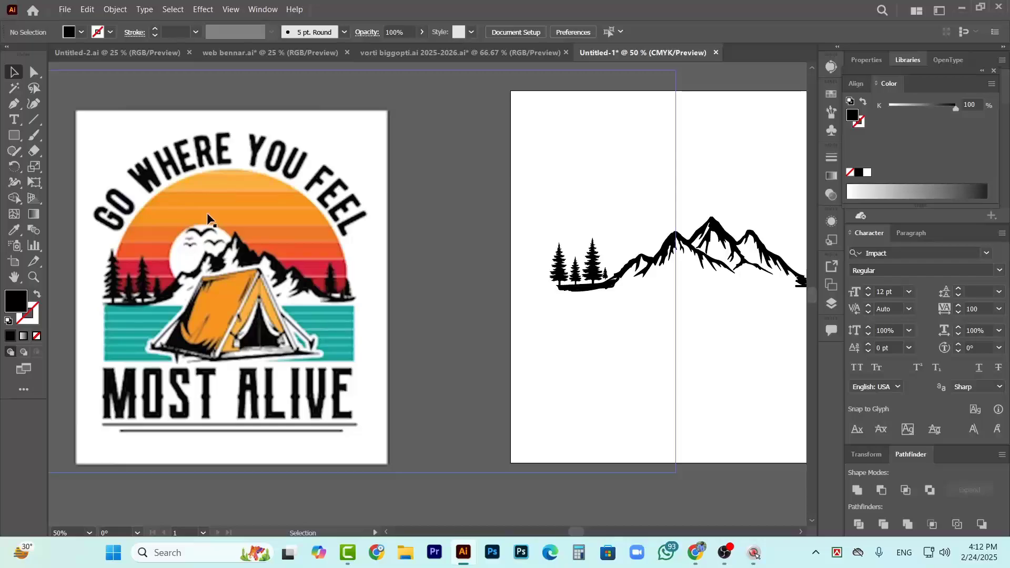
pyautogui.scroll(-1, 323, 321)
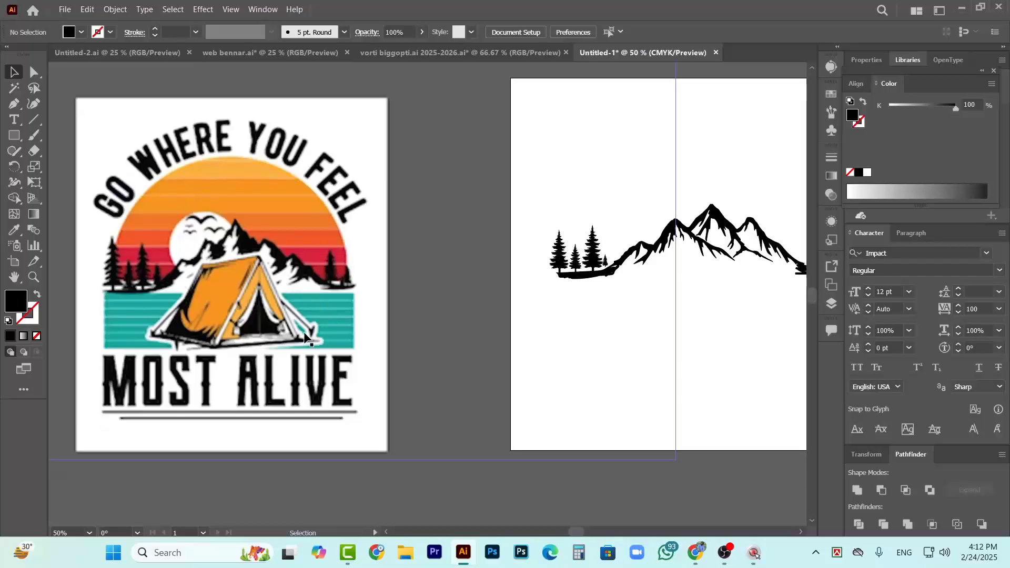
pyautogui.press('ctrl')
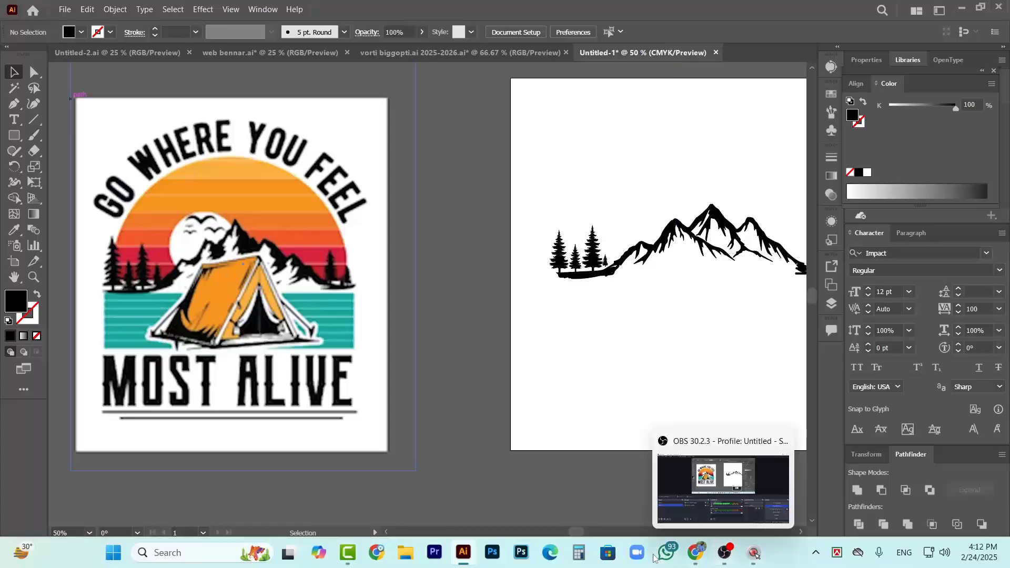
pyautogui.click(694, 552)
pyautogui.scroll(5, 220, 141)
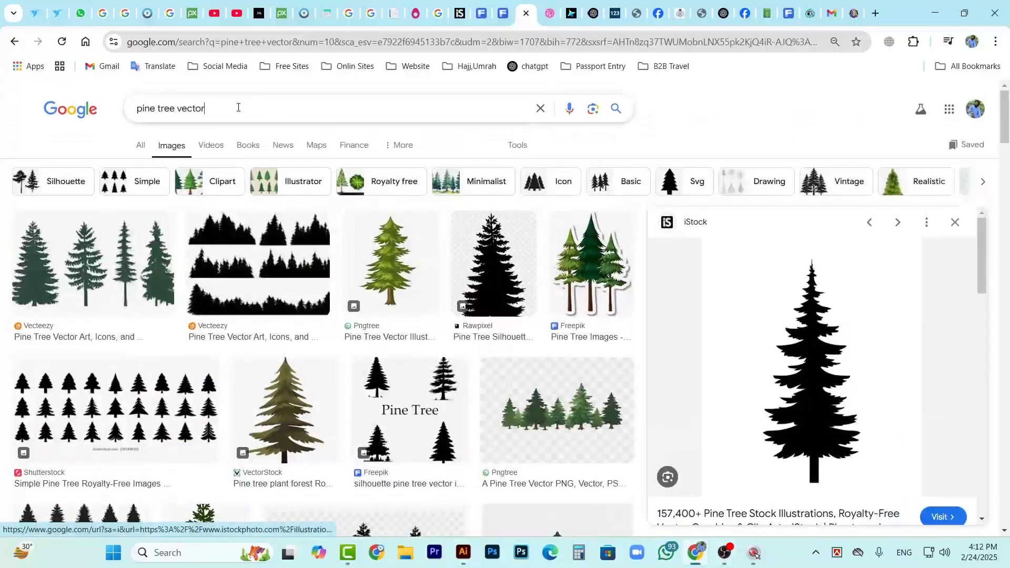
pyautogui.moveTo(234, 107); pyautogui.dragTo(139, 118)
pyautogui.write('ca')
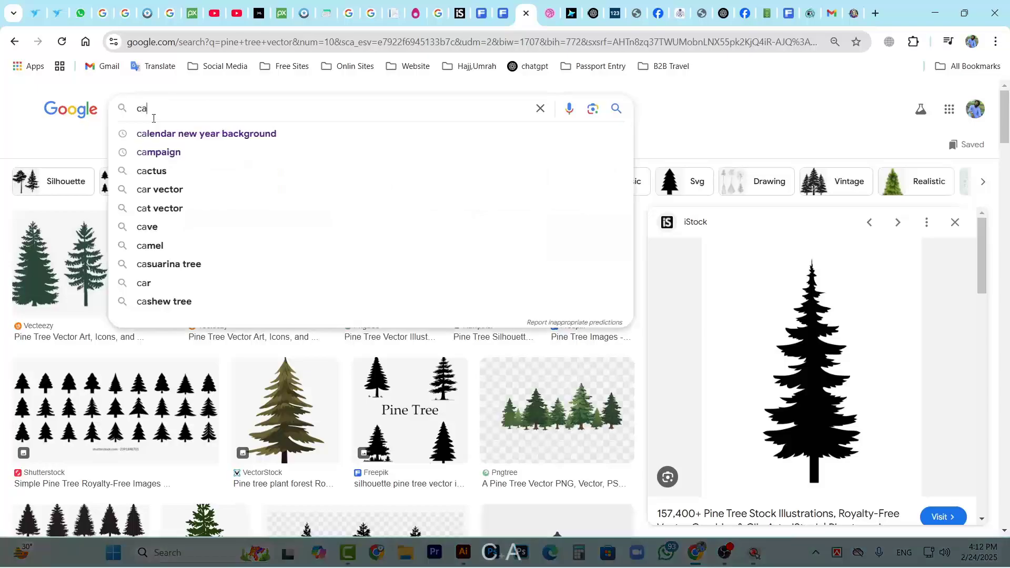
pyautogui.write('mp')
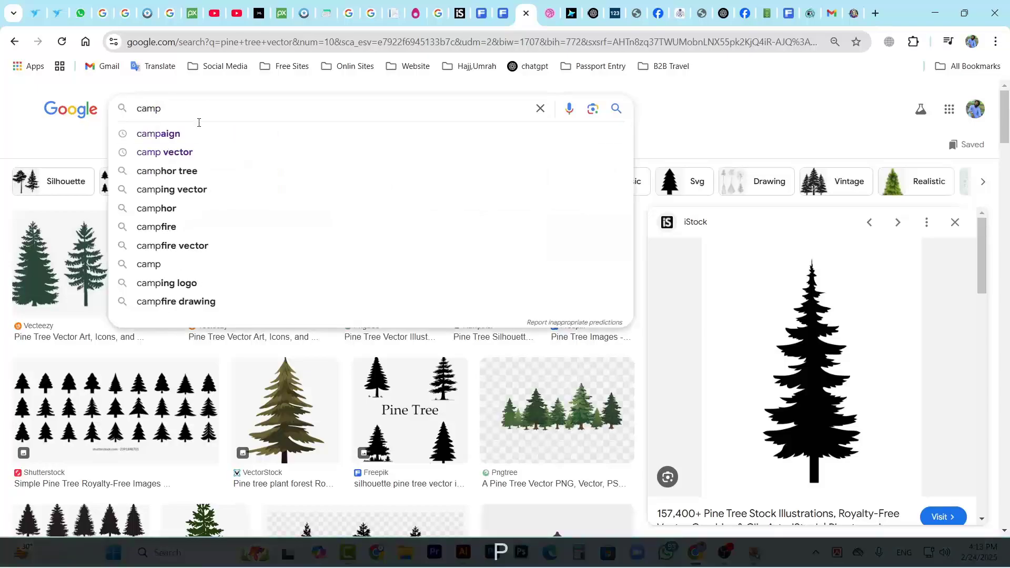
pyautogui.click(165, 152)
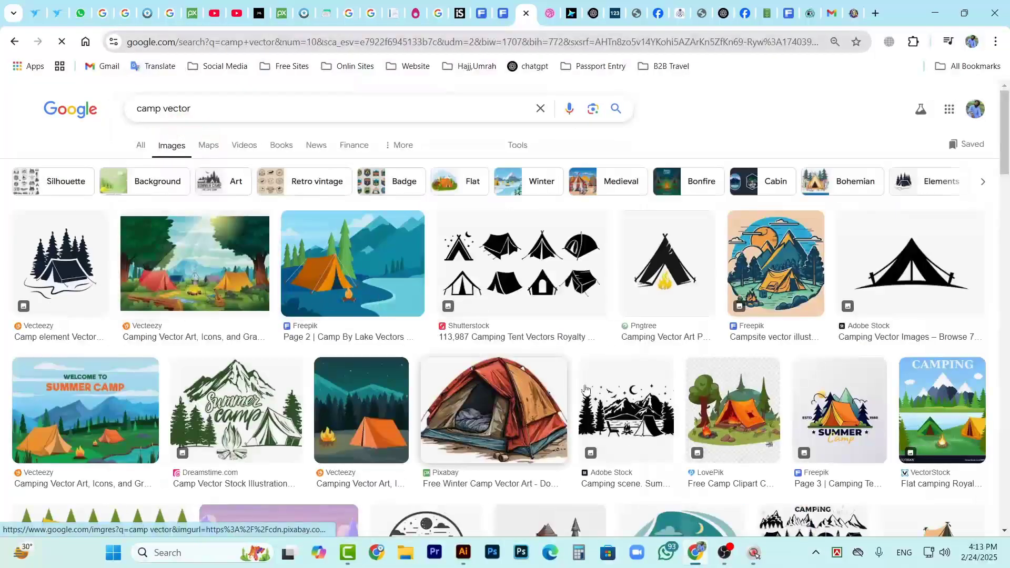
pyautogui.click(554, 260)
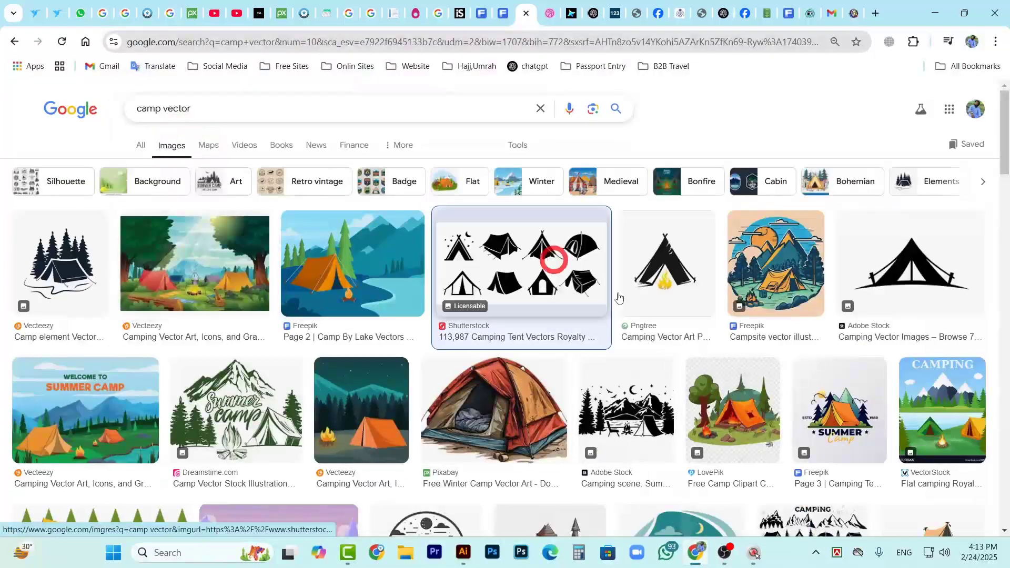
# Look through the camp vector image results and open the 123RF black camping tent preview
pyautogui.scroll(-5, 909, 388)
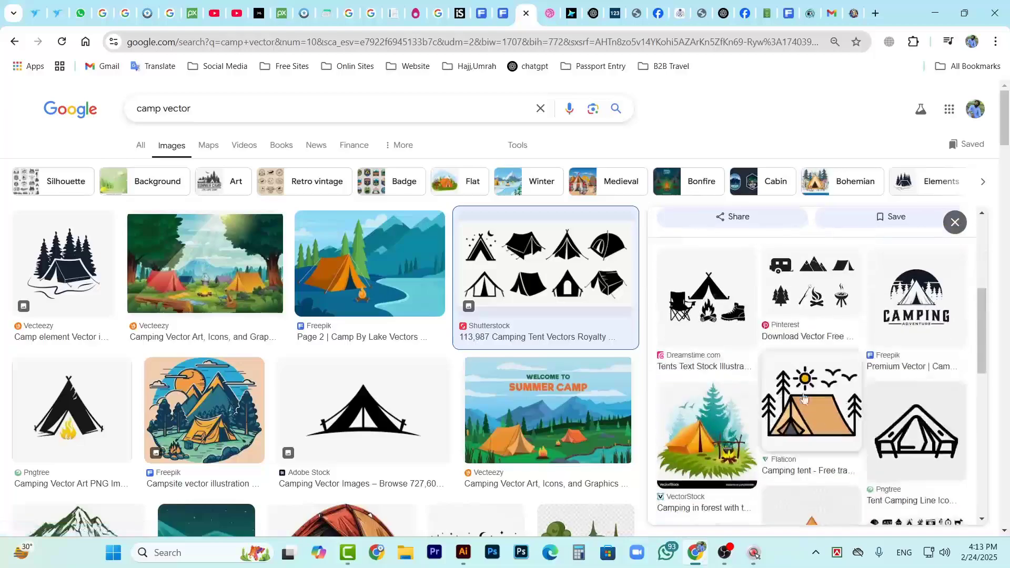
pyautogui.scroll(-10, 803, 398)
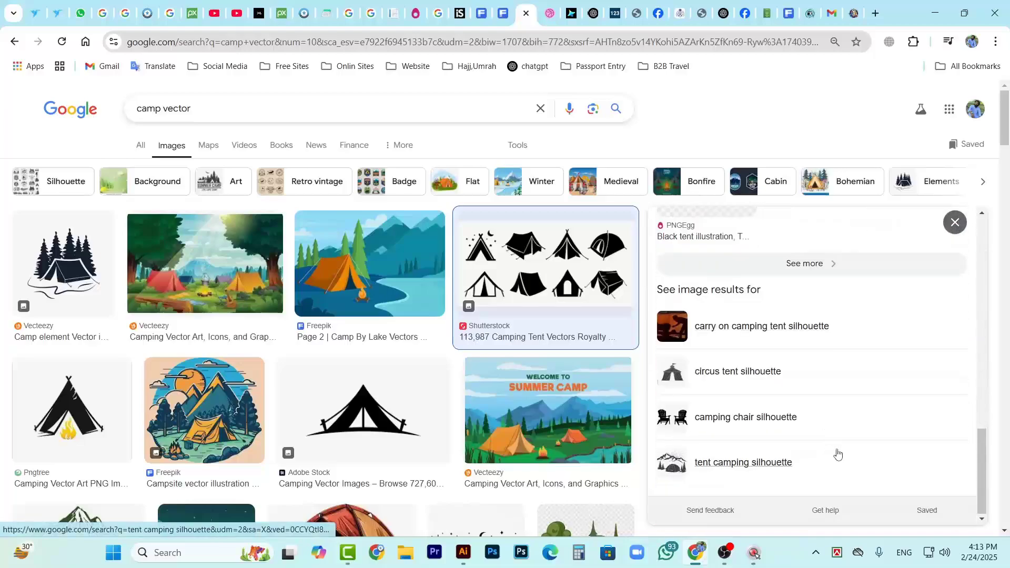
pyautogui.scroll(15, 811, 431)
pyautogui.scroll(-12, 800, 428)
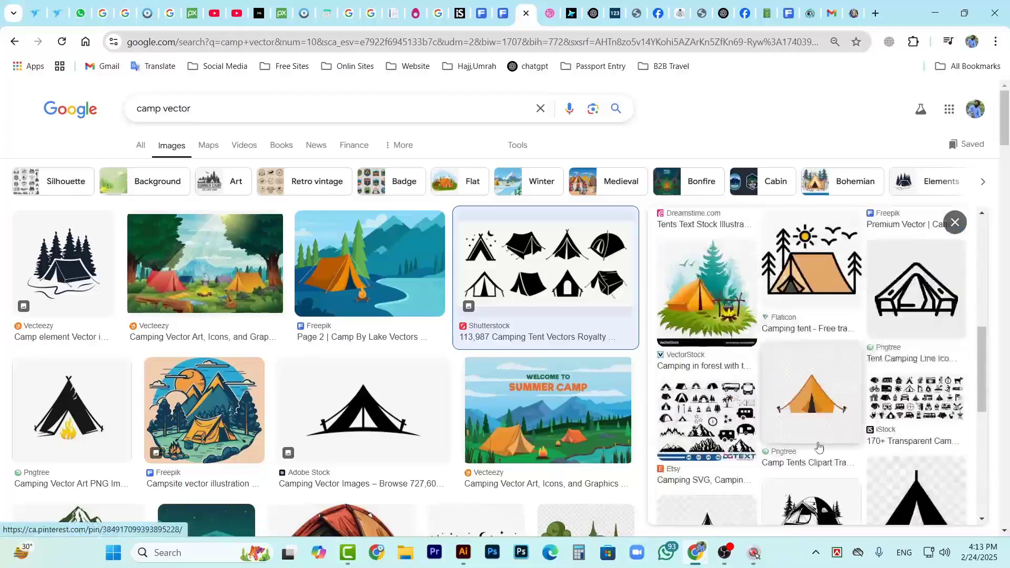
pyautogui.scroll(-20, 372, 320)
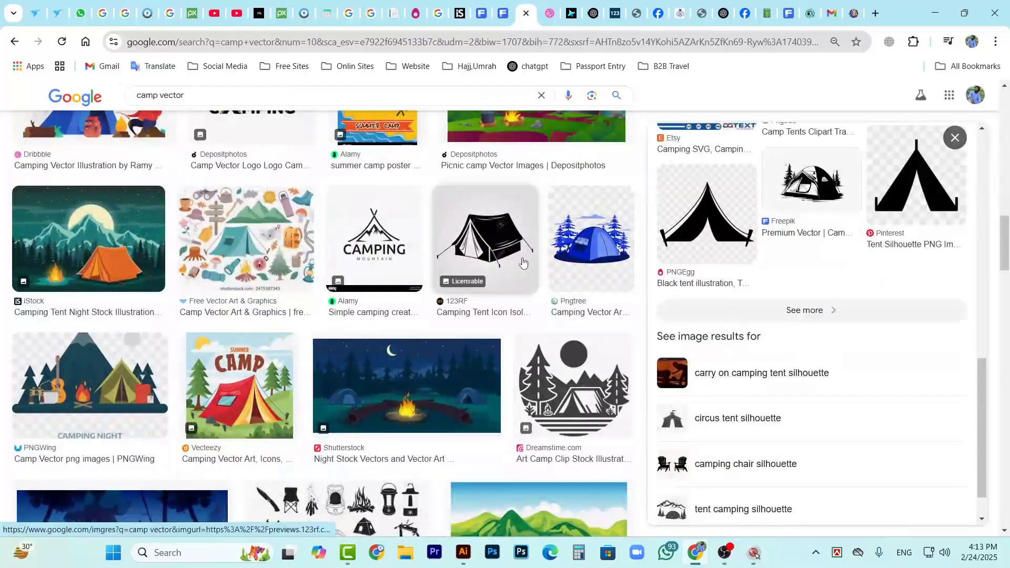
pyautogui.click(487, 237)
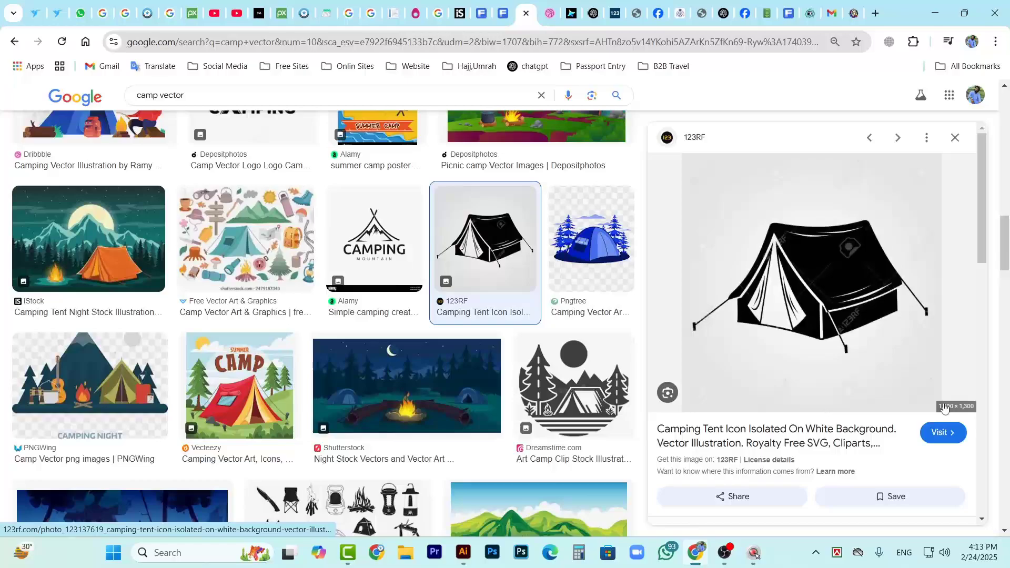
# Look over the 123RF black tent and its related images, and copy the tent image
pyautogui.scroll(-2, 875, 318)
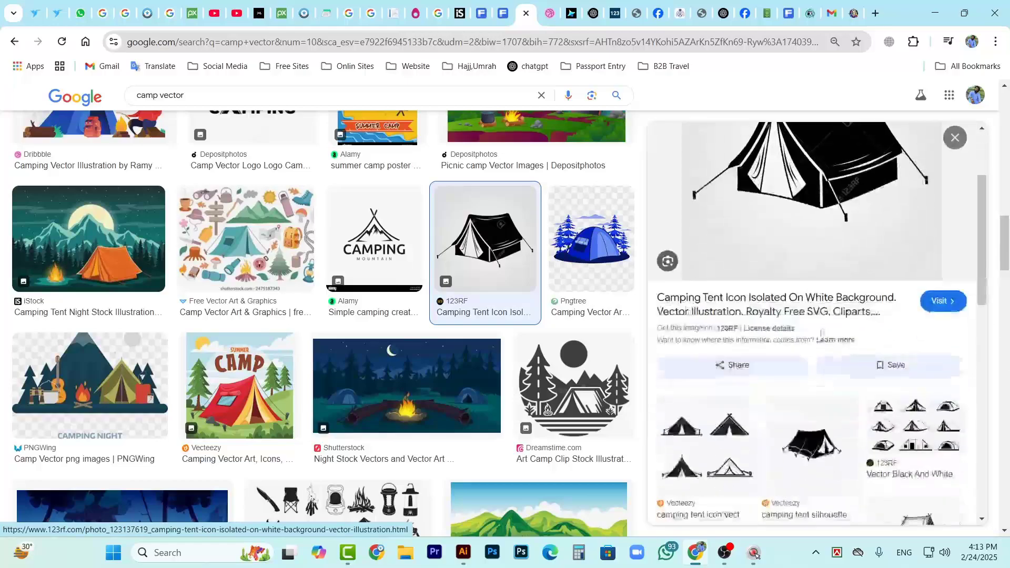
pyautogui.scroll(1, 875, 319)
pyautogui.scroll(-2, 873, 319)
pyautogui.scroll(3, 872, 319)
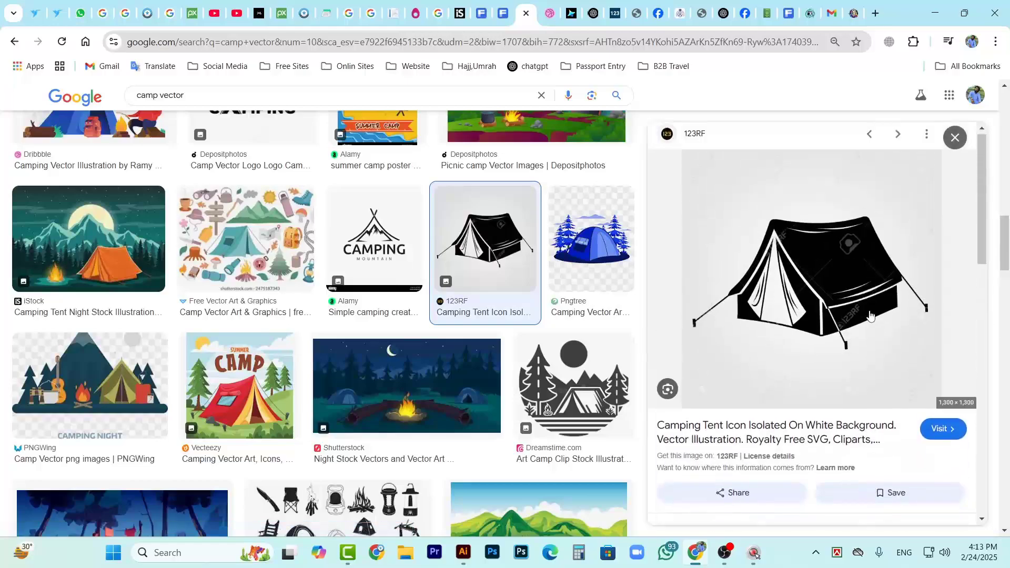
pyautogui.scroll(-8, 860, 356)
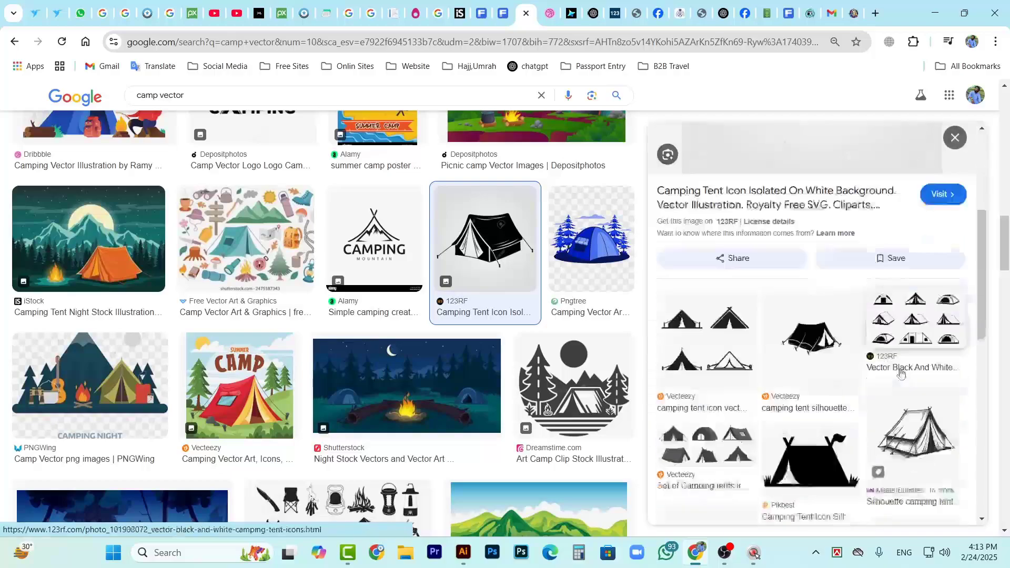
pyautogui.scroll(-3, 898, 457)
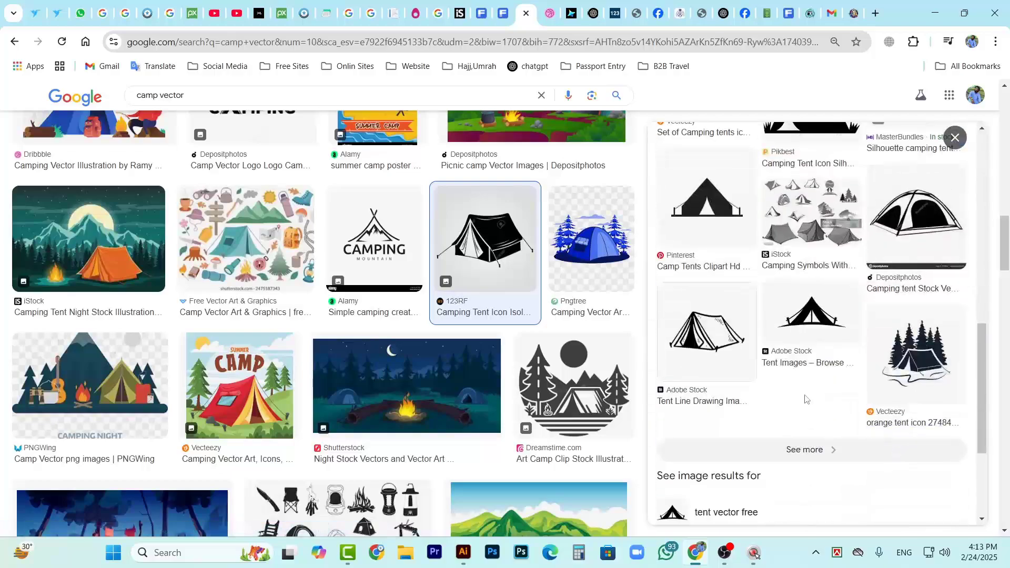
pyautogui.scroll(10, 821, 451)
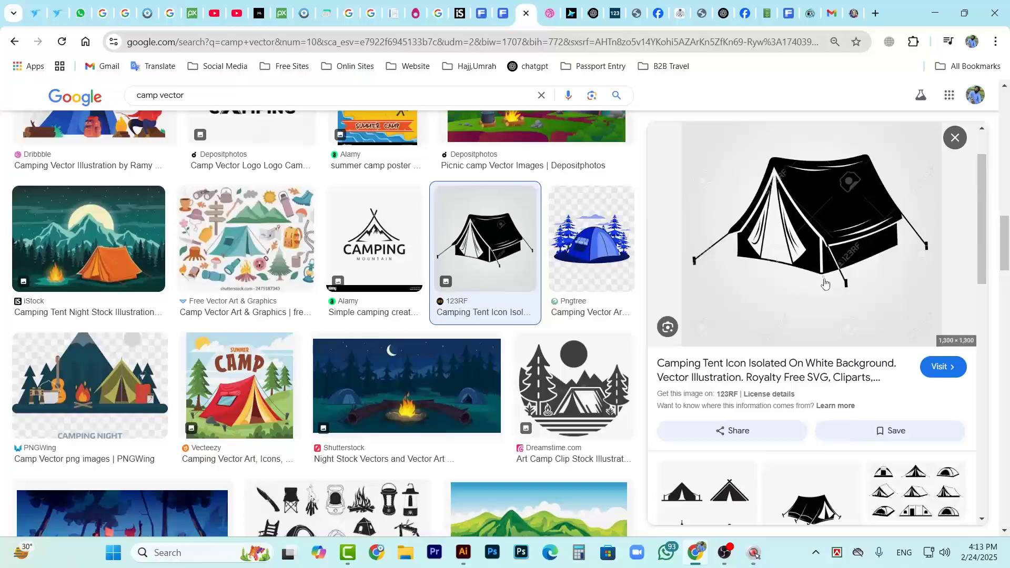
pyautogui.rightClick(835, 320)
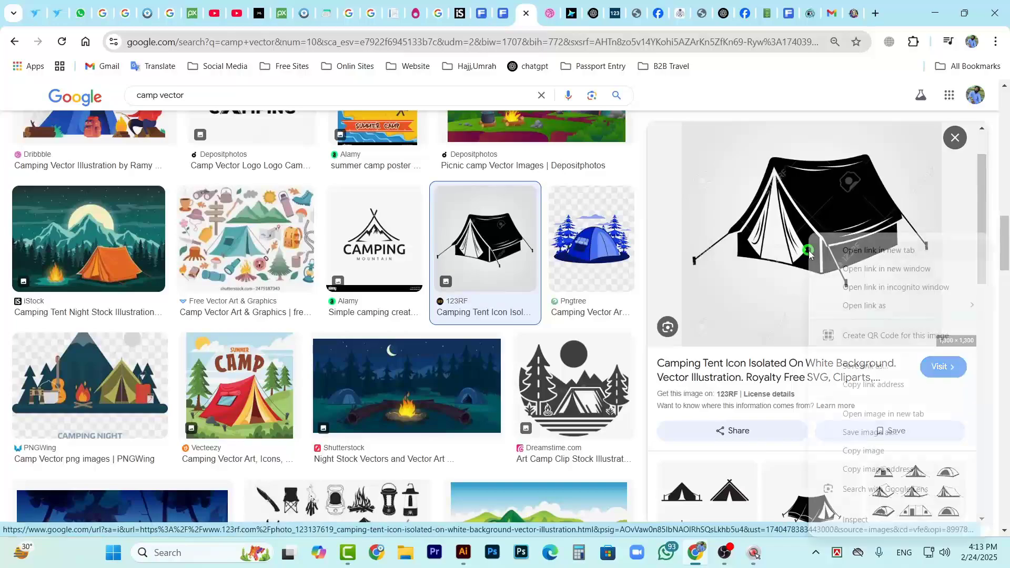
pyautogui.click(863, 451)
# Browse further camp vector results and open the full set of images similar to the 123RF tent
pyautogui.scroll(-10, 789, 421)
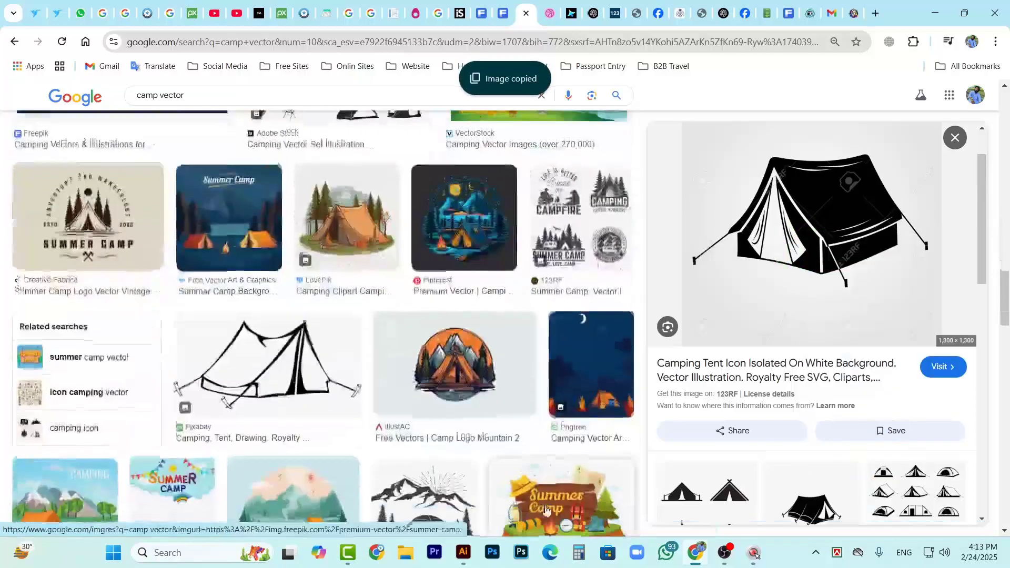
pyautogui.scroll(-10, 781, 417)
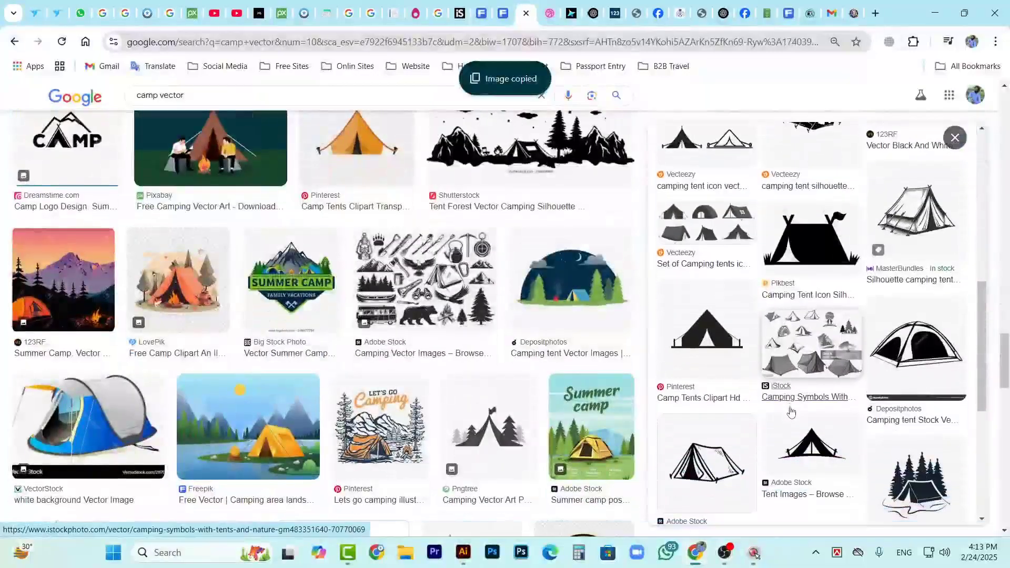
pyautogui.scroll(-3, 811, 395)
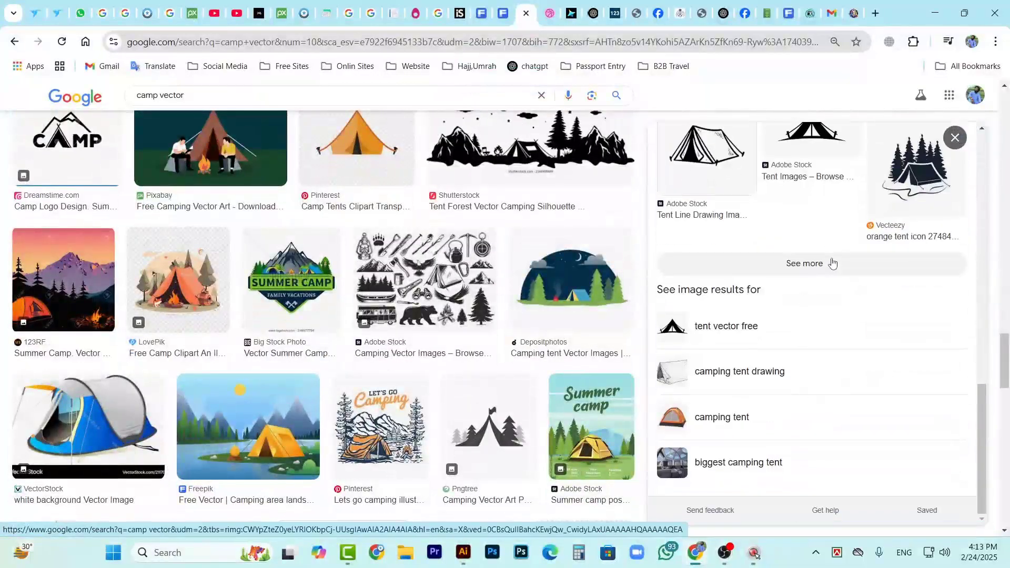
pyautogui.click(830, 261)
# Find the MasterBundles line-drawn silhouette camping tent among the similar images and copy the image
pyautogui.scroll(-10, 495, 321)
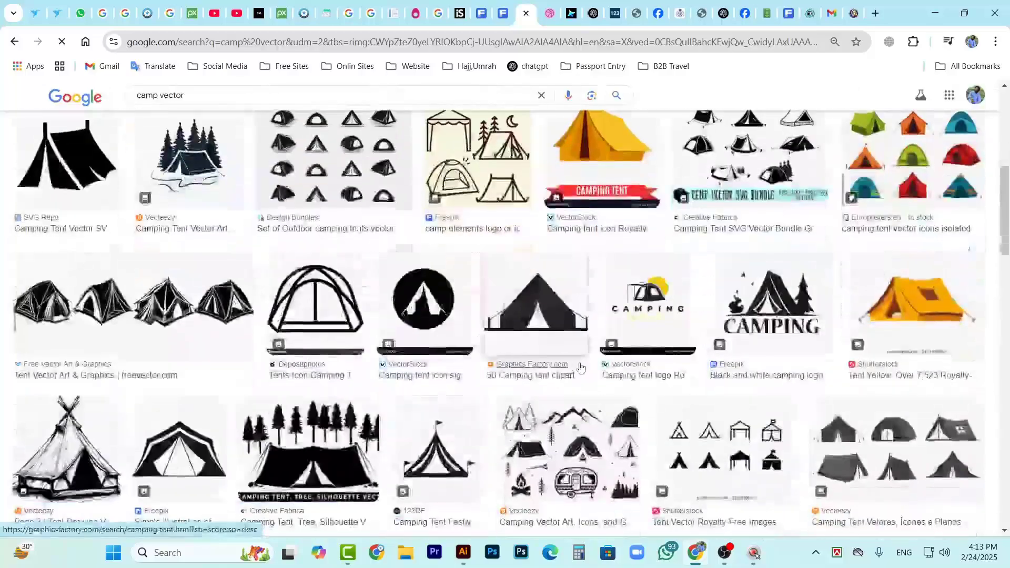
pyautogui.scroll(-5, 396, 379)
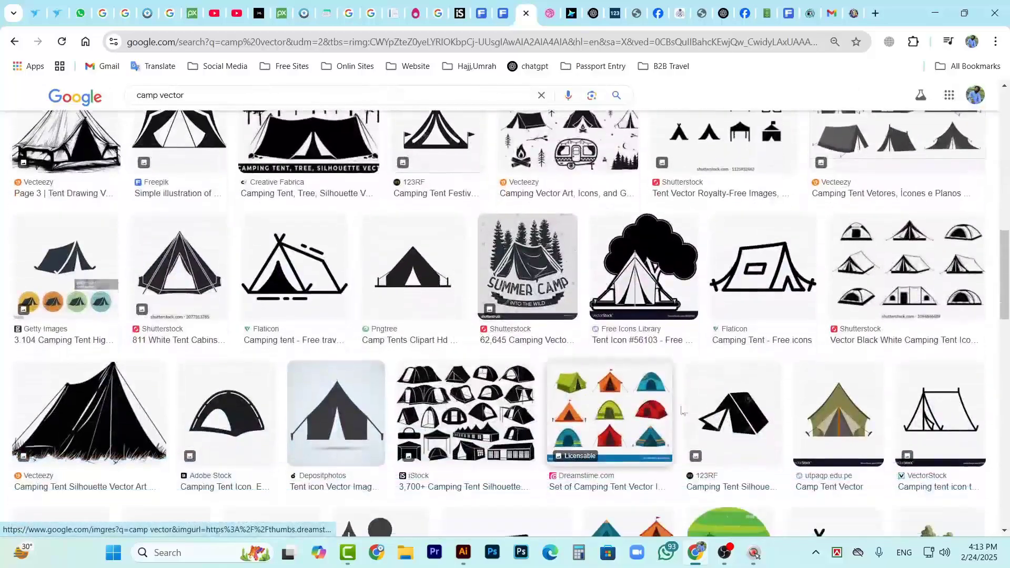
pyautogui.scroll(-1, 388, 417)
pyautogui.scroll(1, 388, 417)
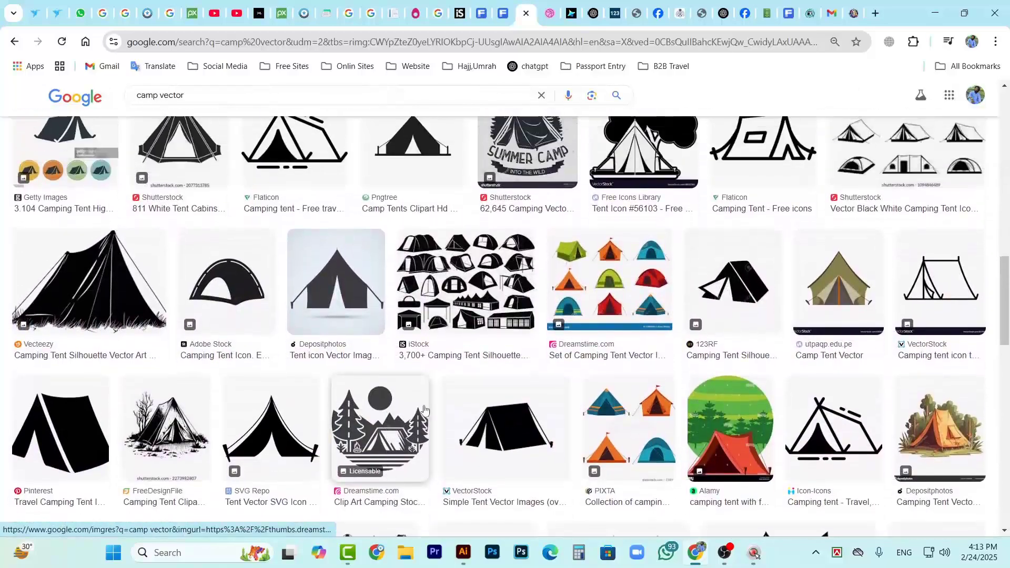
pyautogui.scroll(3, 304, 375)
pyautogui.scroll(2, 303, 376)
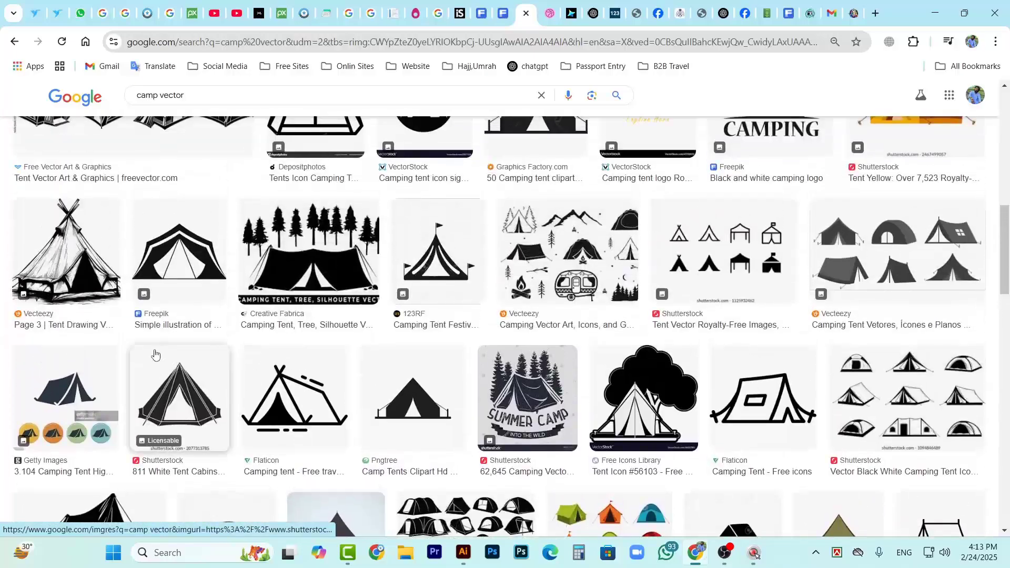
pyautogui.scroll(2, 316, 289)
pyautogui.scroll(5, 316, 290)
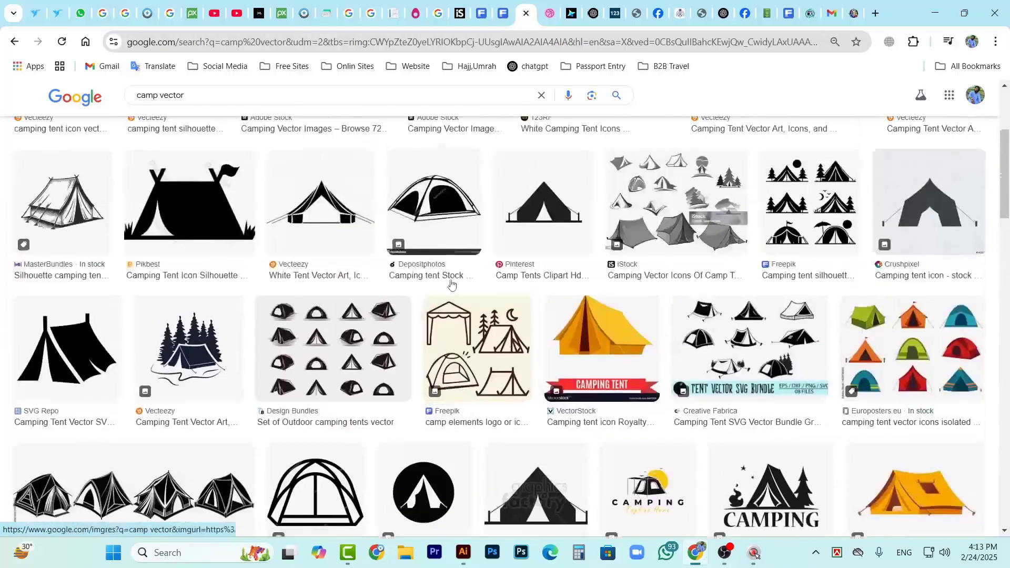
pyautogui.click(58, 207)
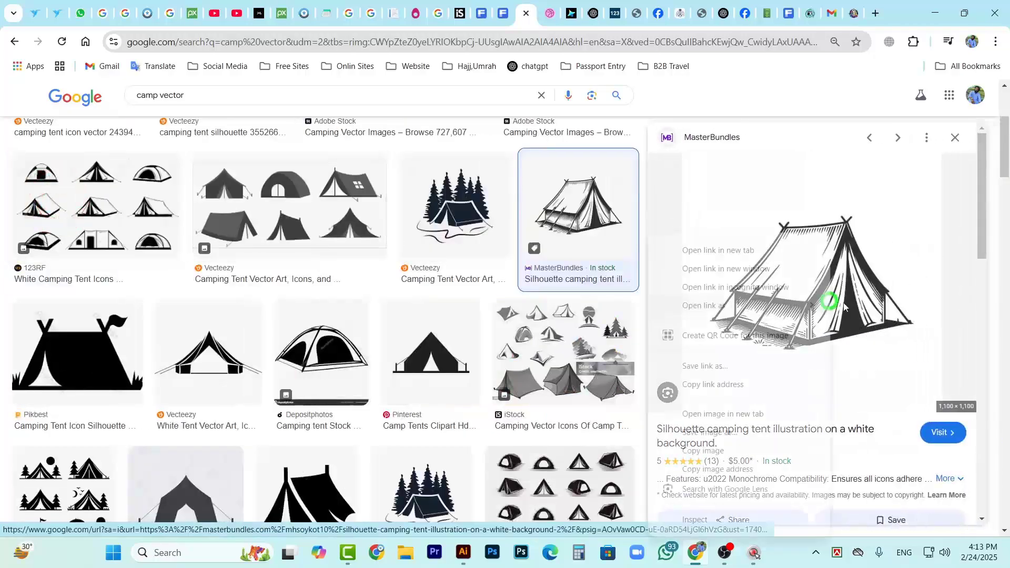
pyautogui.rightClick(842, 303)
pyautogui.click(703, 451)
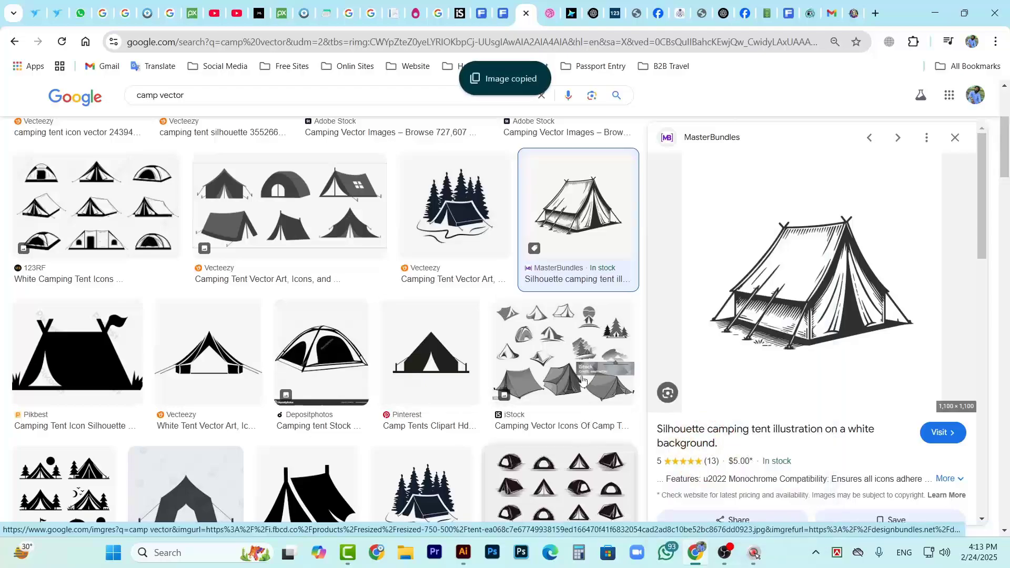
# Switch to Illustrator, paste the copied tent image and place it on the empty canvas to the right of the artboard
pyautogui.click(463, 552)
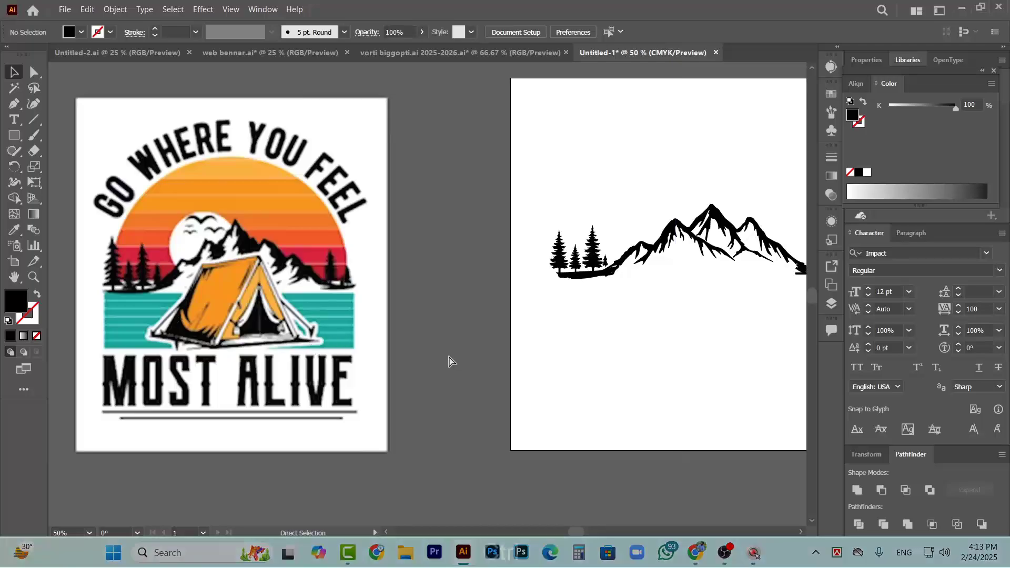
pyautogui.hscroll(4, 448, 361)
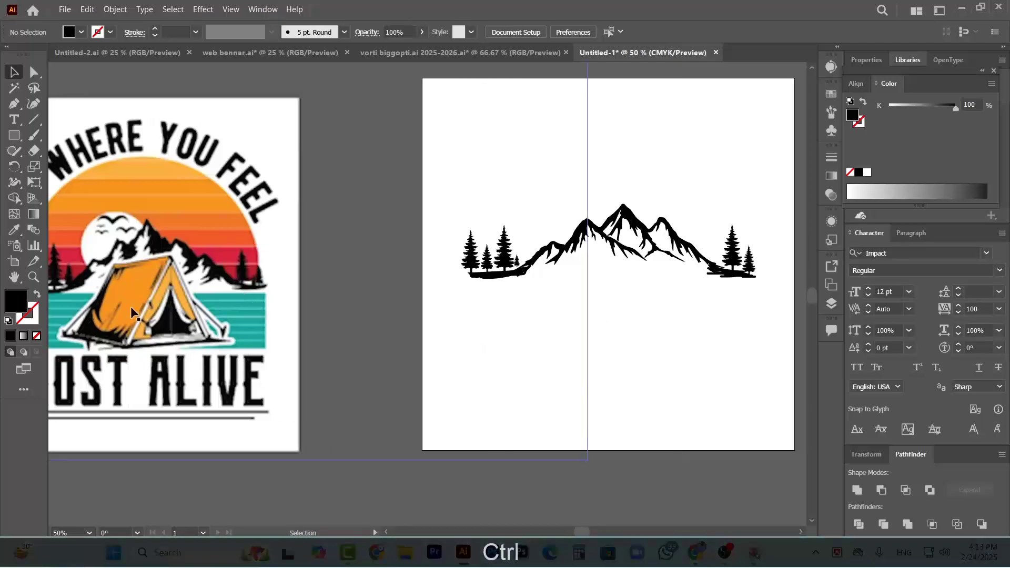
pyautogui.hscroll(2, 569, 327)
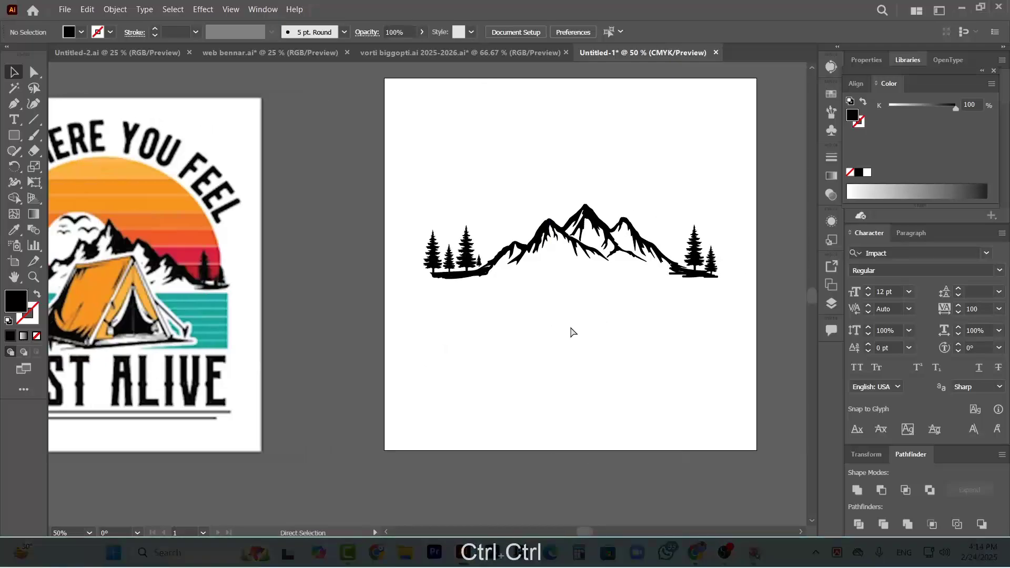
pyautogui.hotkey('ctrl', 'v')
pyautogui.hscroll(3, 521, 380)
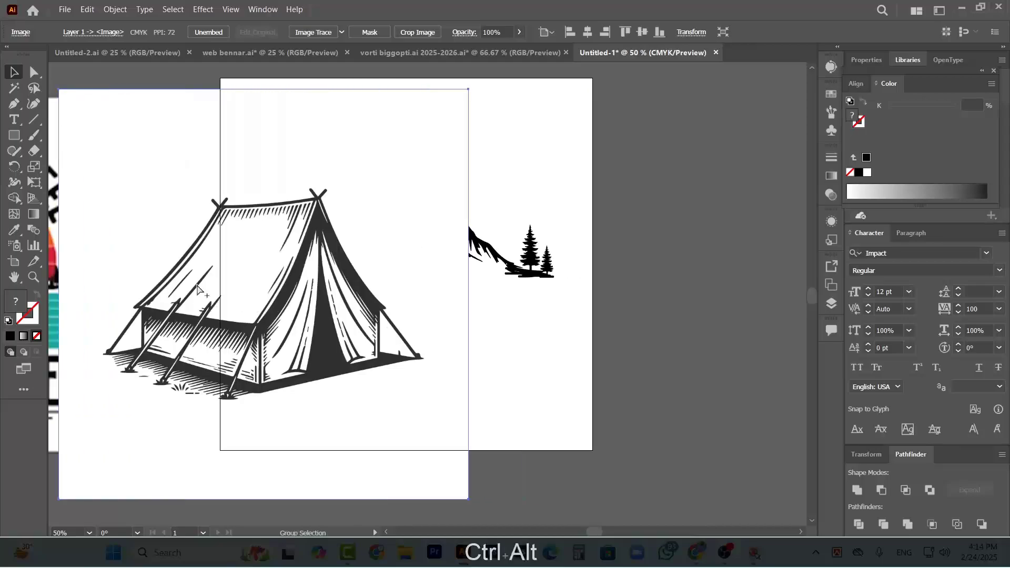
pyautogui.scroll(-3, 520, 380)
pyautogui.moveTo(208, 294); pyautogui.dragTo(513, 268)
pyautogui.scroll(3, 513, 268)
pyautogui.scroll(-3, 508, 267)
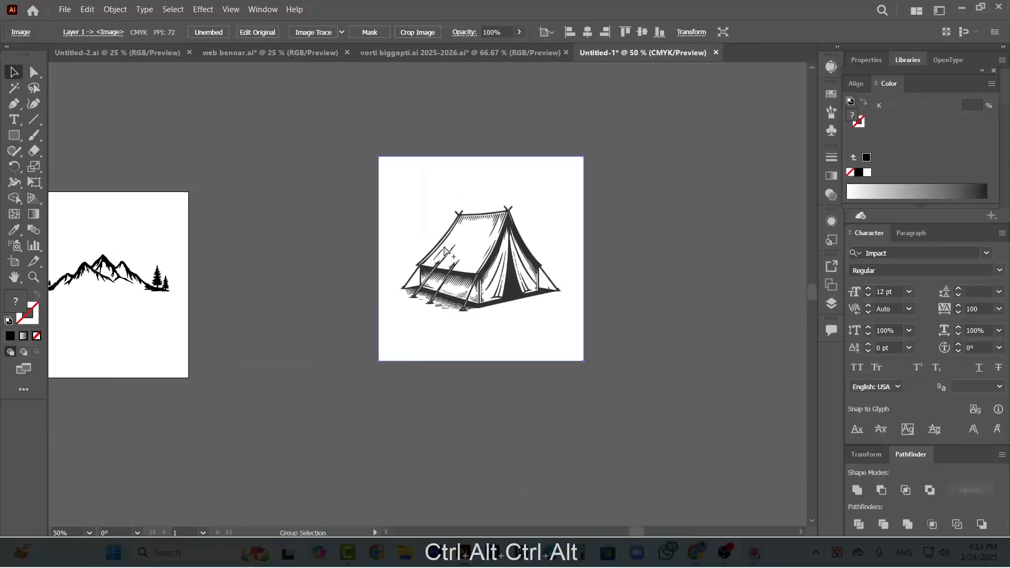
pyautogui.scroll(1, 584, 237)
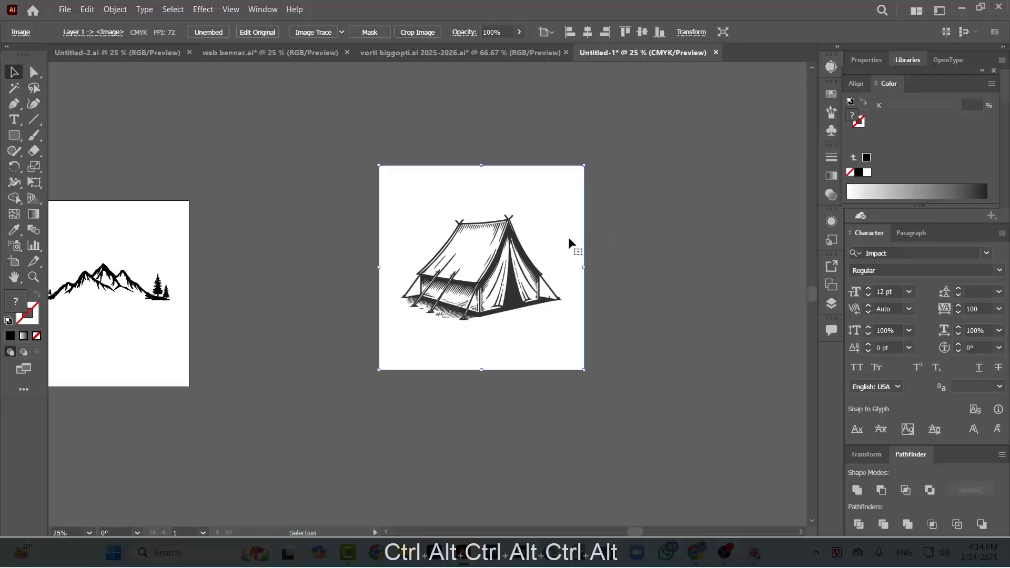
pyautogui.scroll(1, 553, 258)
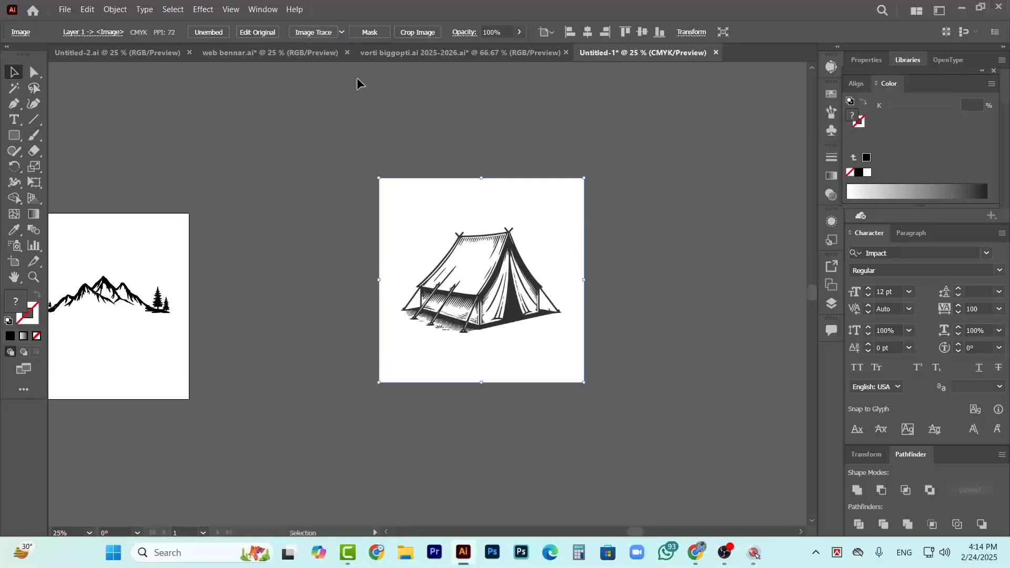
pyautogui.click(314, 32)
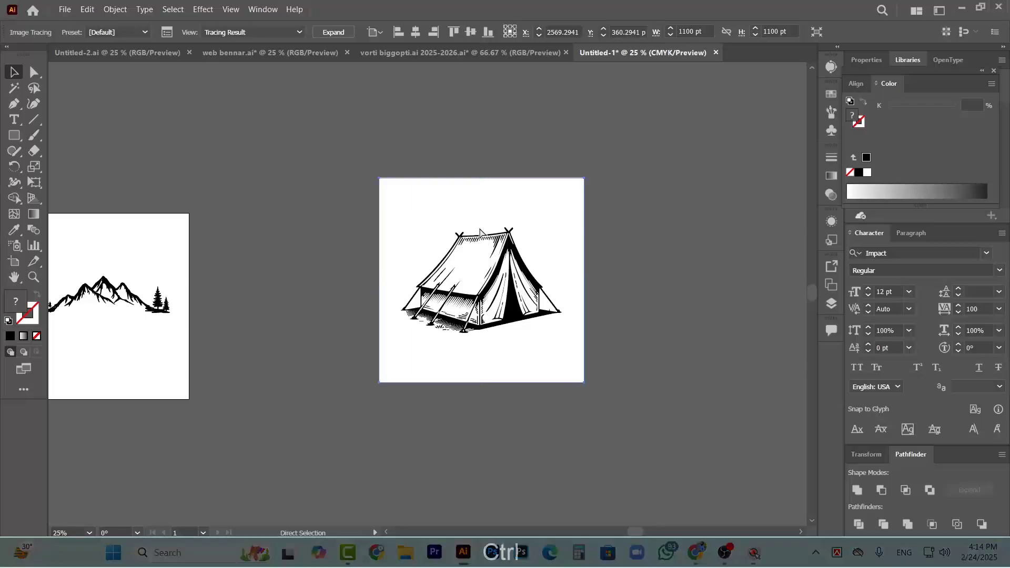
pyautogui.hotkey('ctrl', 'z')
pyautogui.hscroll(5, 314, 205)
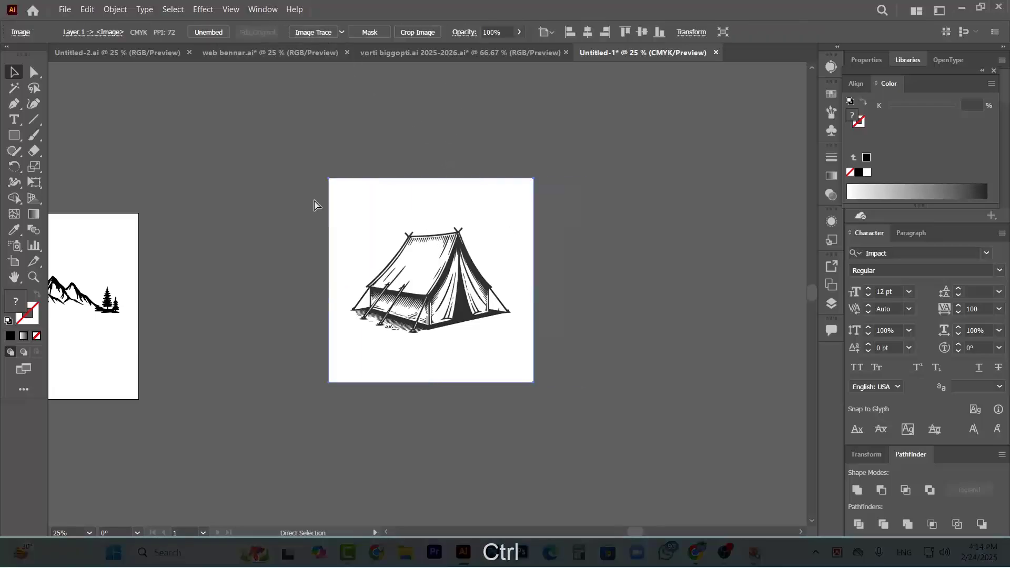
# Image Trace the tent picture in Black and White mode with threshold 175 and Ignore White off, and deselect it
pyautogui.click(263, 9)
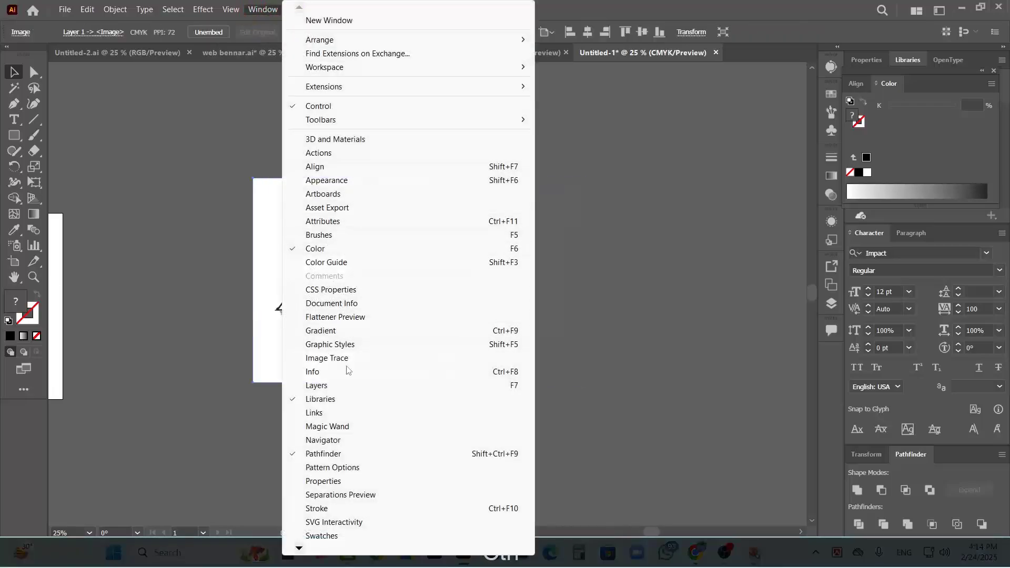
pyautogui.click(327, 358)
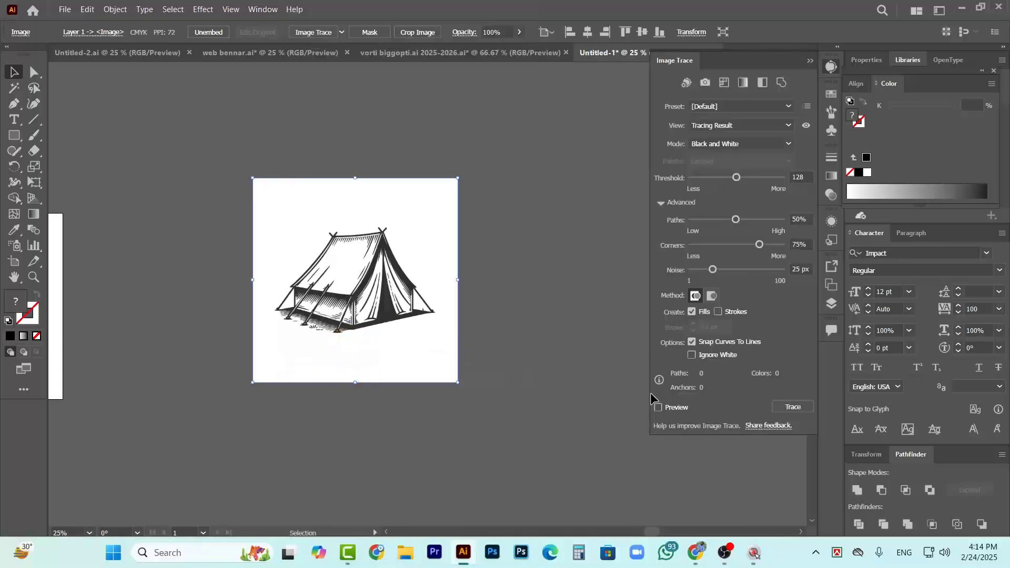
pyautogui.click(659, 408)
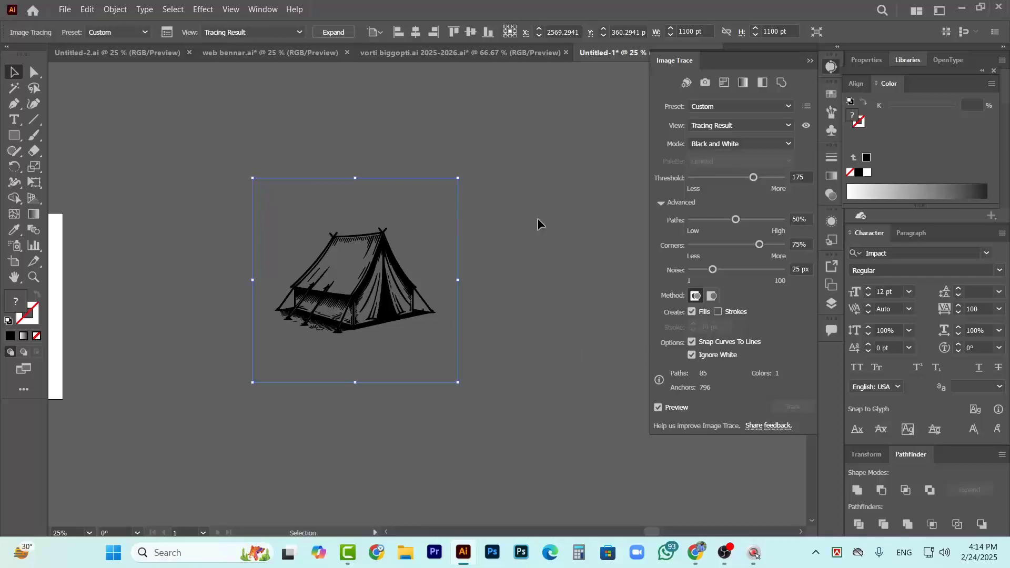
pyautogui.click(692, 356)
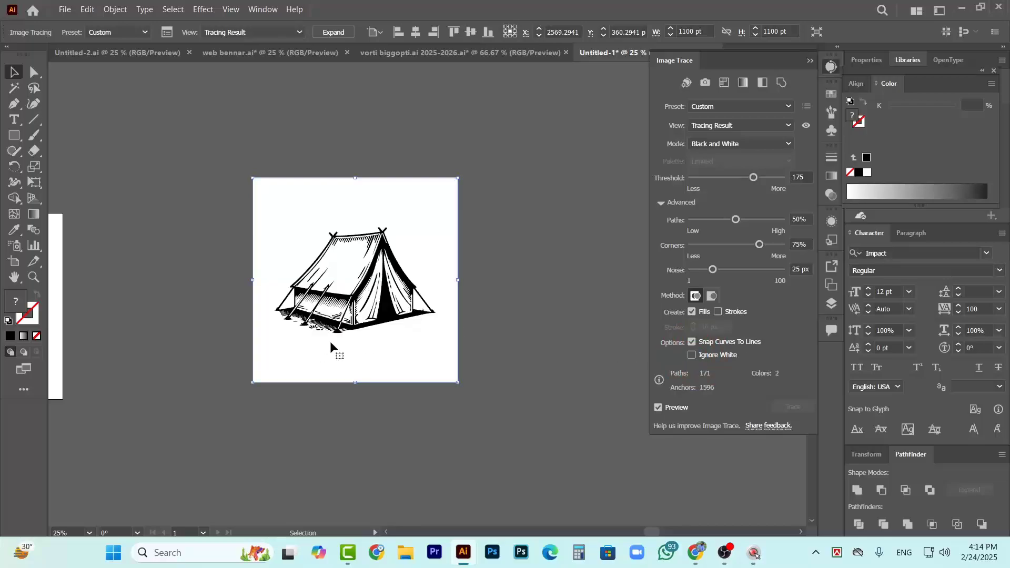
pyautogui.click(810, 62)
pyautogui.click(591, 223)
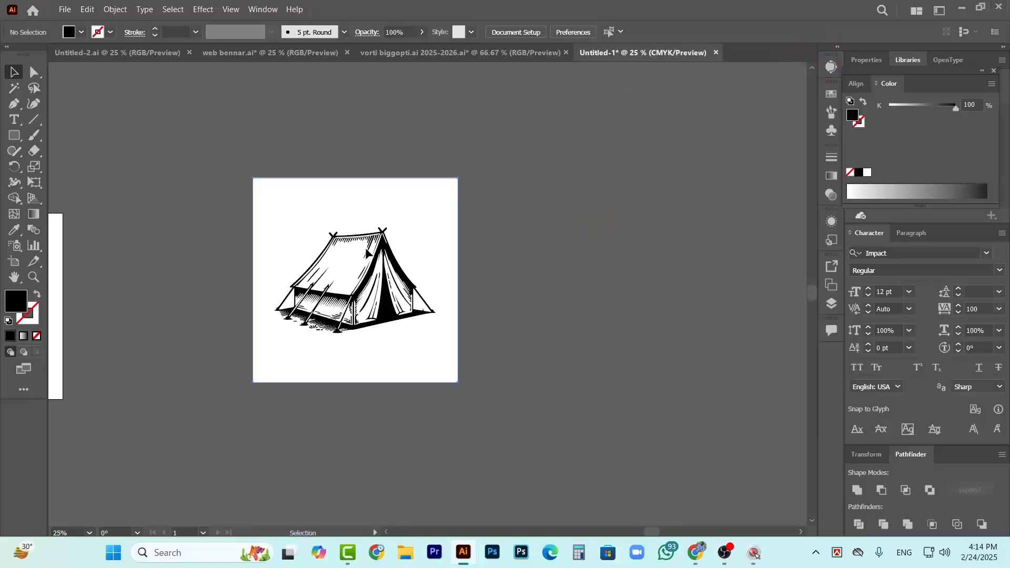
# Expand the tent tracing into editable paths, ungroup it and deselect the pieces
pyautogui.click(370, 259)
pyautogui.click(333, 33)
pyautogui.click(573, 224)
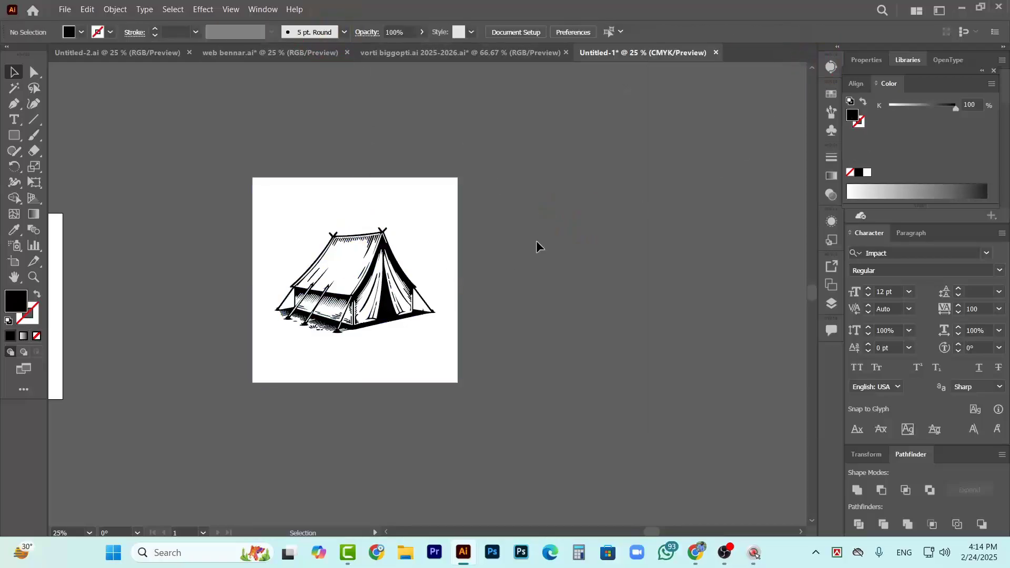
pyautogui.click(420, 213)
pyautogui.rightClick(407, 215)
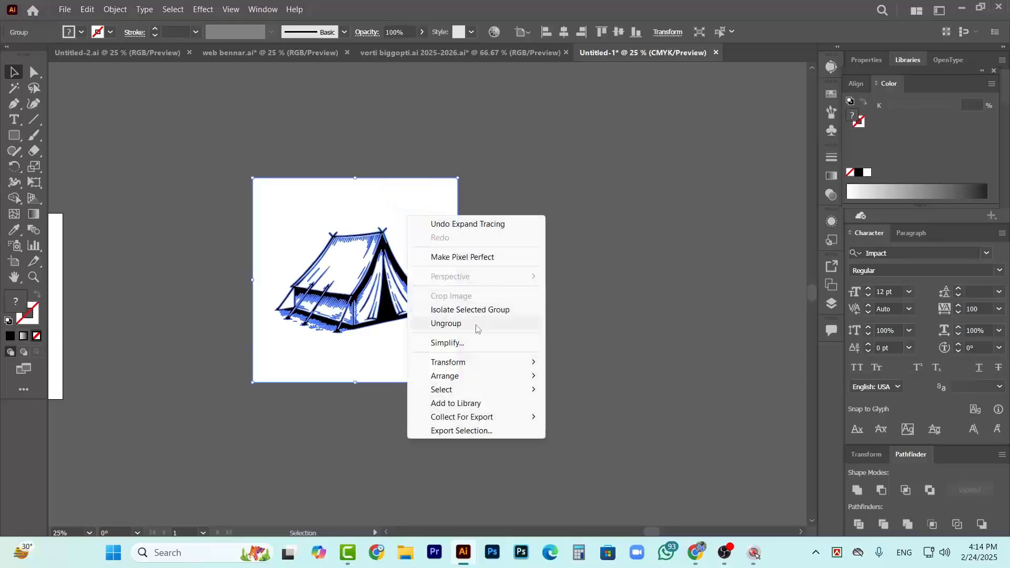
pyautogui.click(476, 324)
pyautogui.click(504, 291)
# Delete the white background square and the two white triangles between the guy ropes and the tent's outer sides
pyautogui.click(421, 237)
pyautogui.press('Delete')
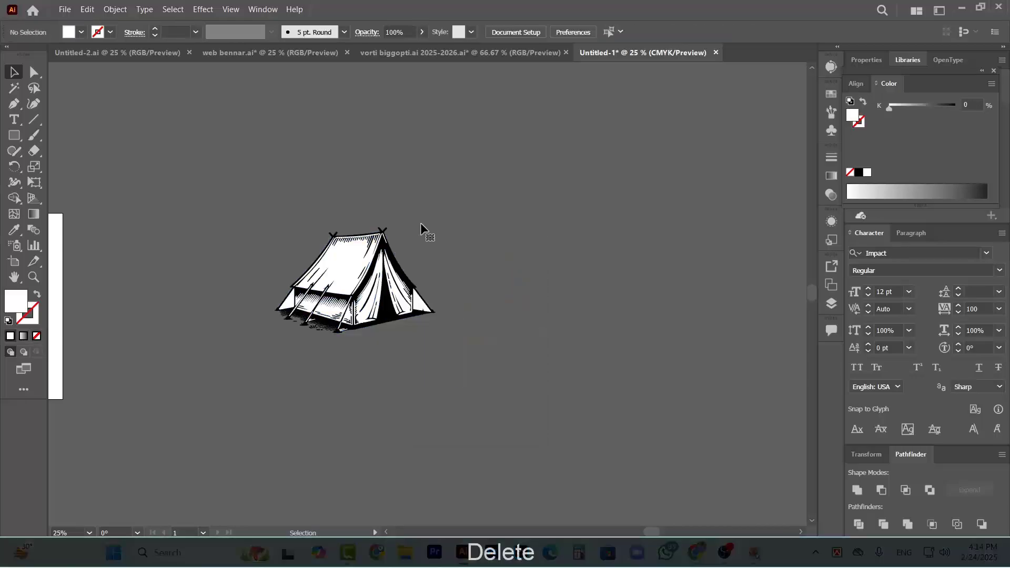
pyautogui.scroll(3, 317, 302)
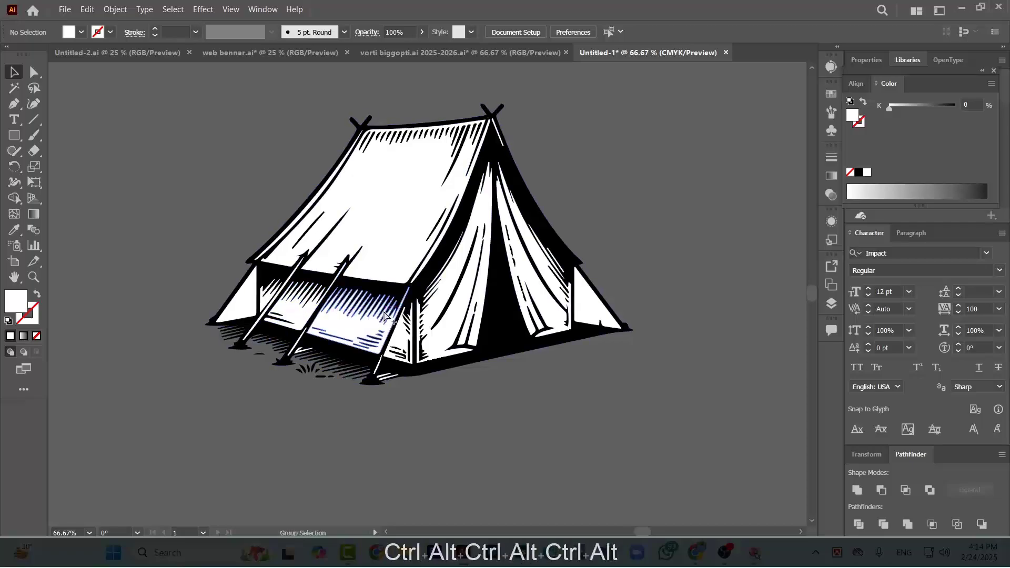
pyautogui.keyDown('shift'); pyautogui.click(241, 294); pyautogui.keyUp('shift')
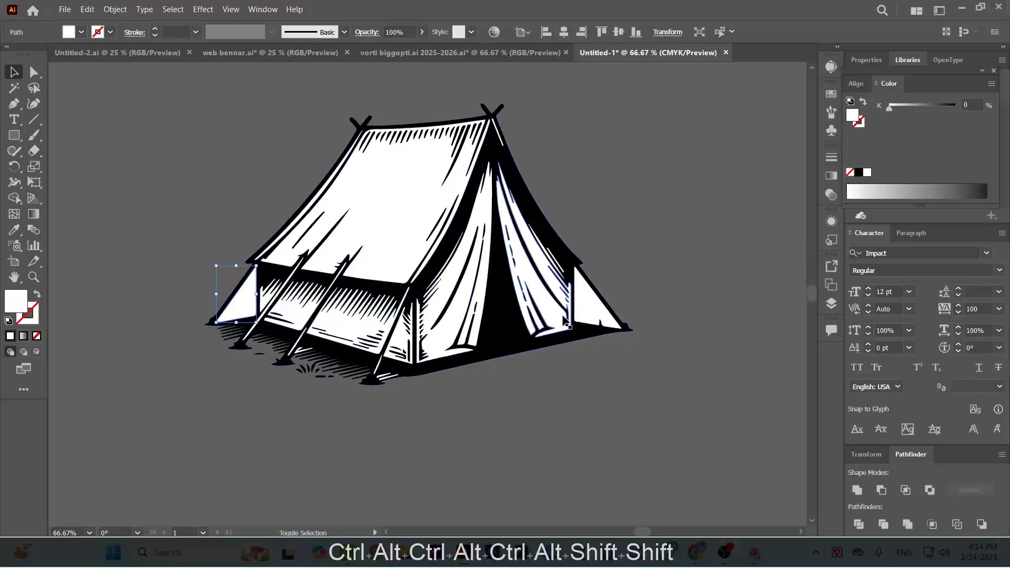
pyautogui.keyDown('shift'); pyautogui.click(595, 313); pyautogui.keyUp('shift')
pyautogui.press('Delete')
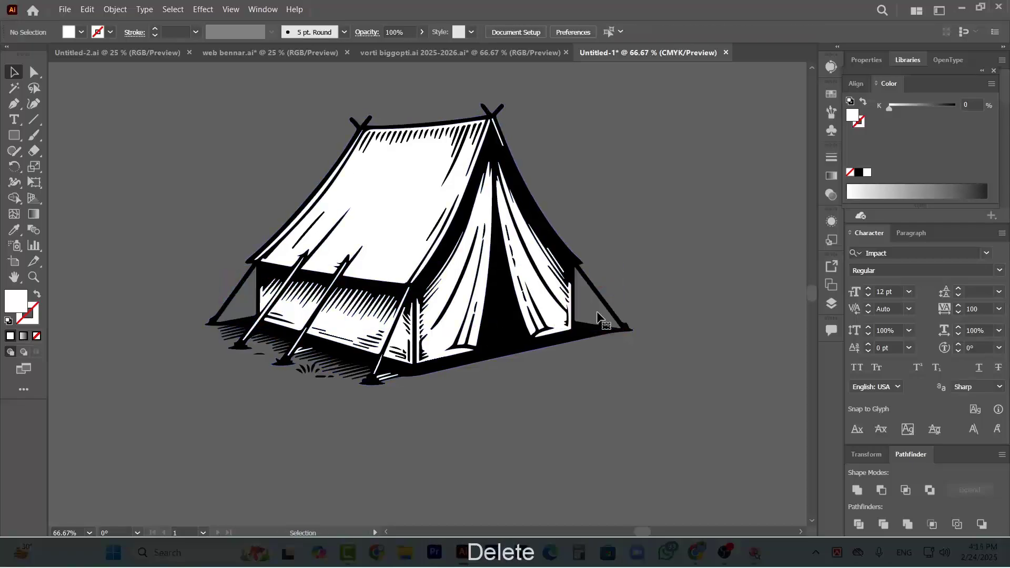
# Fill the tent's white roof, side wall, edge strips and door flaps with orange (C 0, M 50, Y 100, K 0)
pyautogui.click(394, 187)
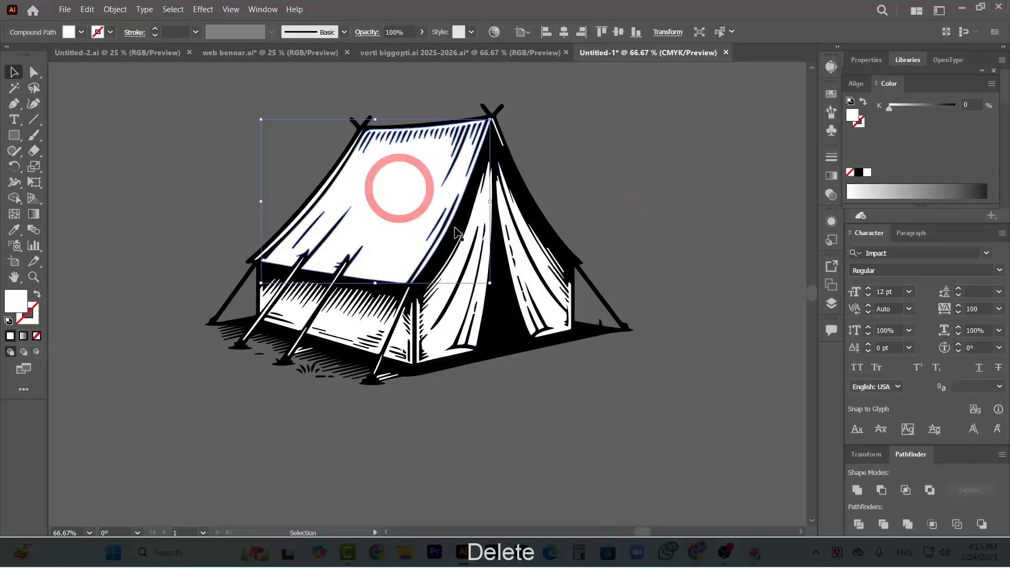
pyautogui.keyDown('shift'); pyautogui.click(459, 302); pyautogui.keyUp('shift')
pyautogui.keyDown('shift'); pyautogui.click(537, 301); pyautogui.keyUp('shift')
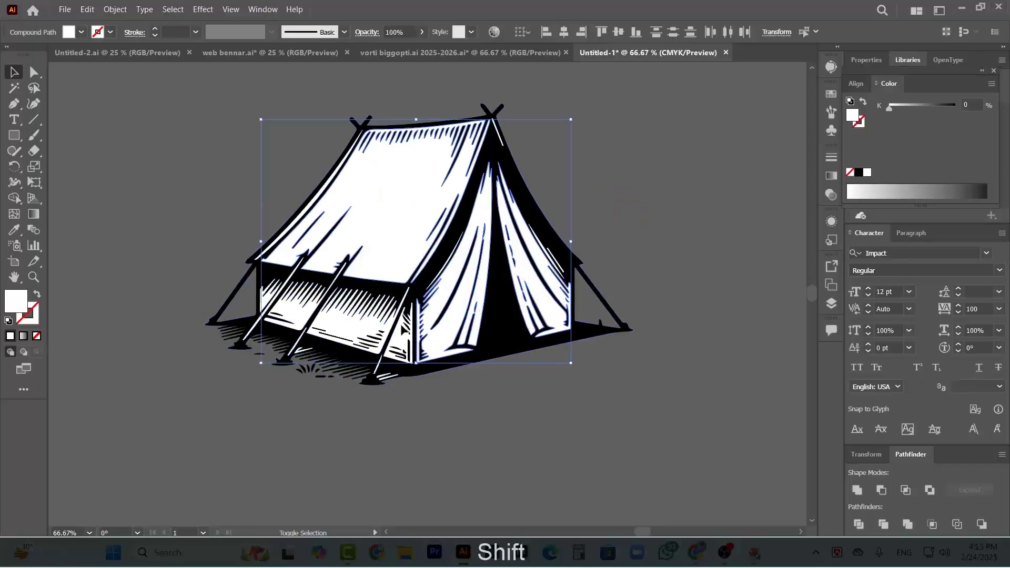
pyautogui.keyDown('shift'); pyautogui.click(294, 320); pyautogui.keyUp('shift')
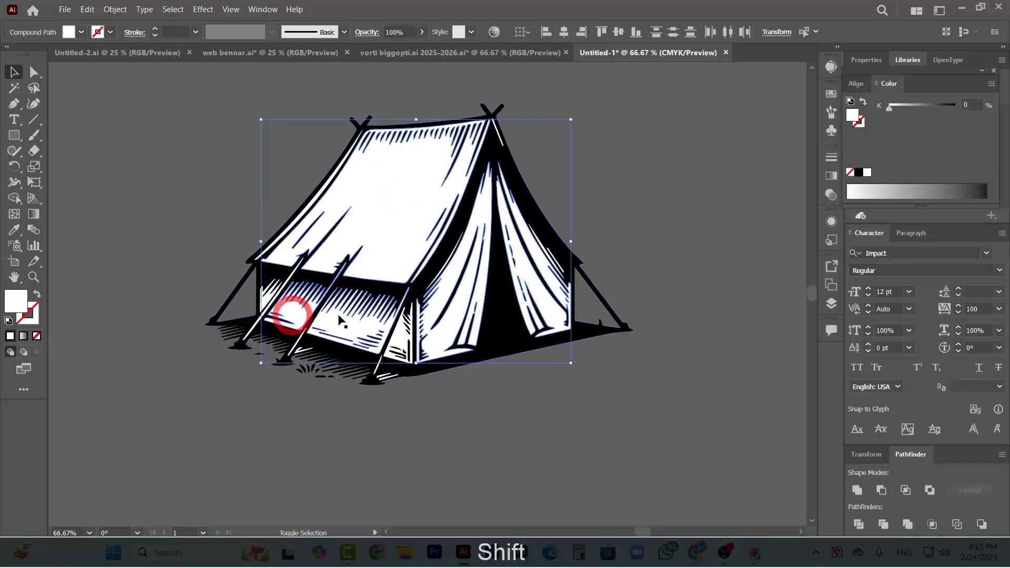
pyautogui.keyDown('shift'); pyautogui.click(267, 305); pyautogui.keyUp('shift')
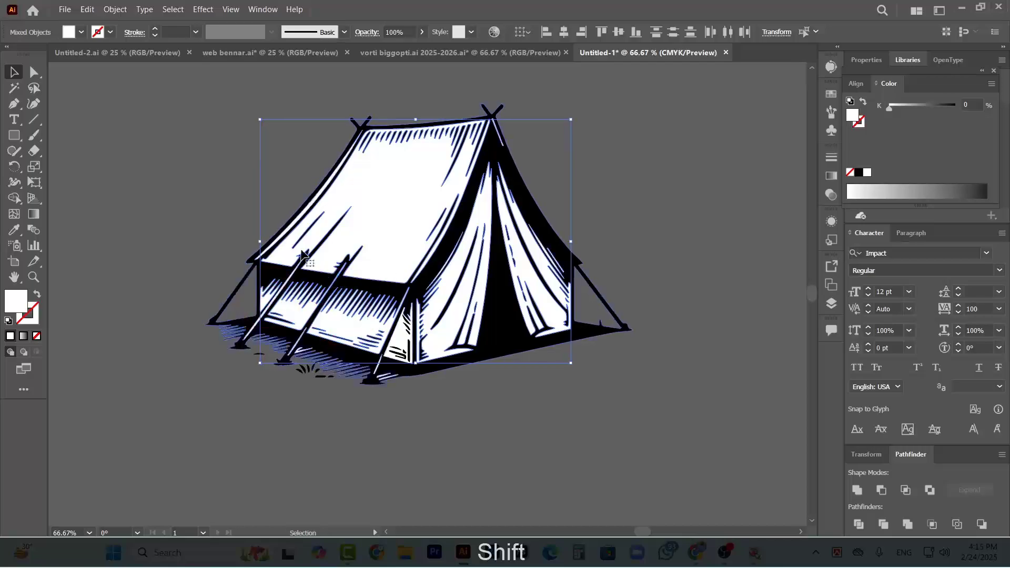
pyautogui.keyDown('shift'); pyautogui.click(298, 223); pyautogui.keyUp('shift')
pyautogui.click(82, 32)
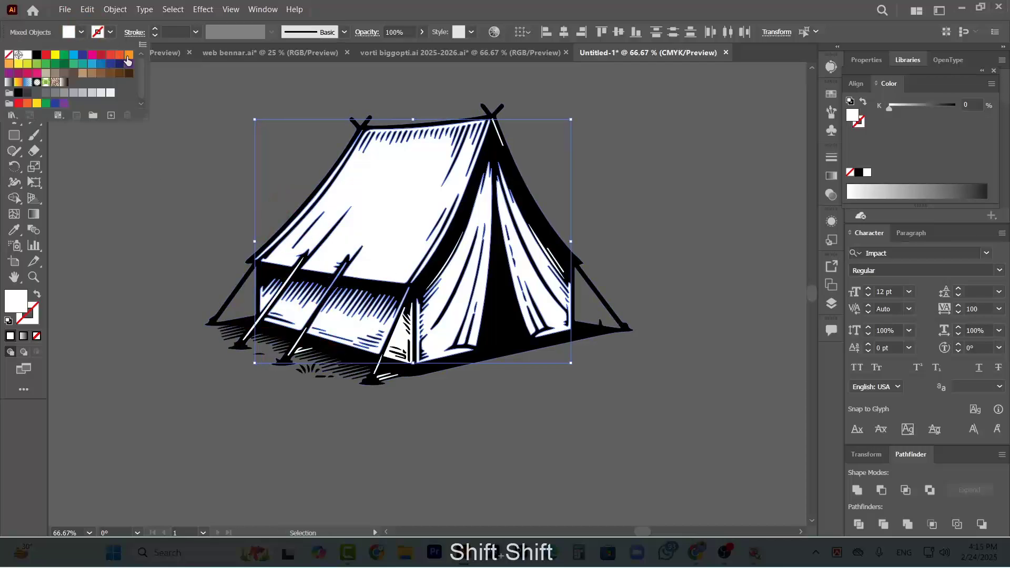
pyautogui.click(127, 59)
# Apply the roof's orange to the remaining white piece at the tent's front corner with the Eyedropper
pyautogui.hscroll(2, 594, 301)
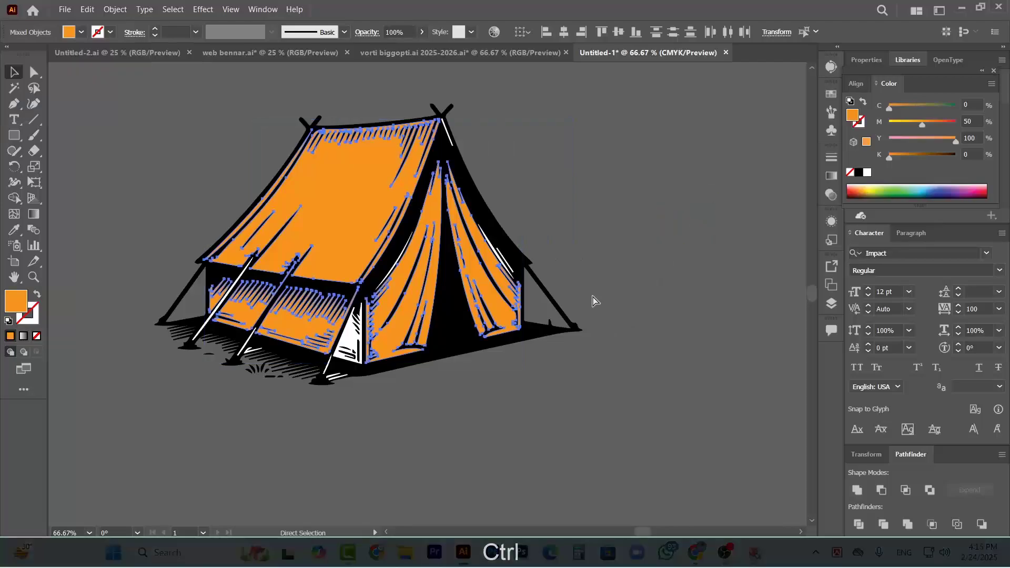
pyautogui.scroll(1, 421, 332)
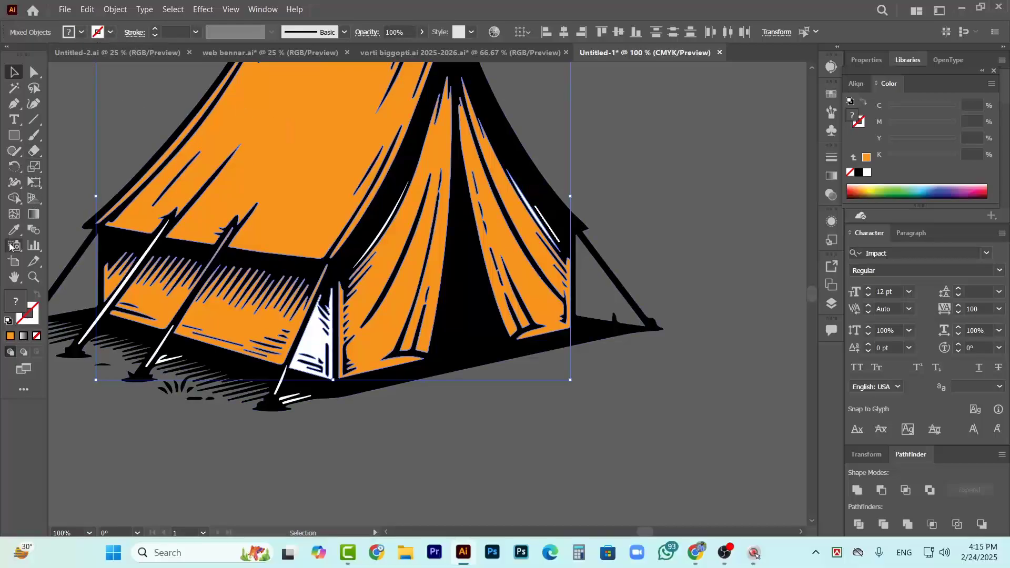
pyautogui.press('i')
pyautogui.click(323, 181)
pyautogui.keyDown('ctrl'); pyautogui.click(666, 159); pyautogui.keyUp('ctrl')
# Compare the coloured tent with the tent in the reference T-shirt design
pyautogui.scroll(-2, 562, 185)
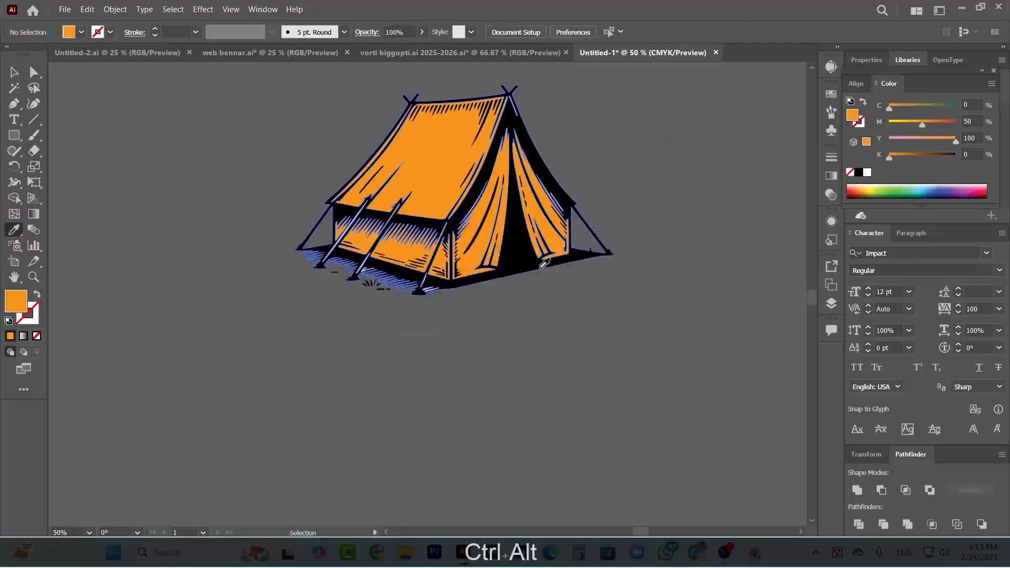
pyautogui.scroll(5, 543, 264)
pyautogui.scroll(-3, 587, 272)
pyautogui.scroll(-3, 683, 359)
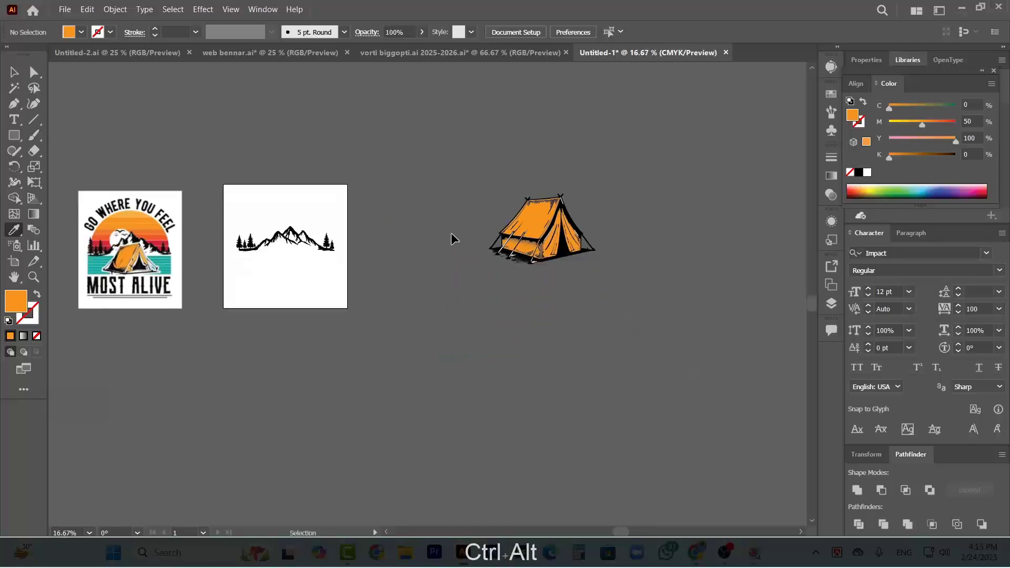
pyautogui.hscroll(-2, 295, 253)
pyautogui.scroll(2, 158, 263)
pyautogui.hscroll(3, 169, 258)
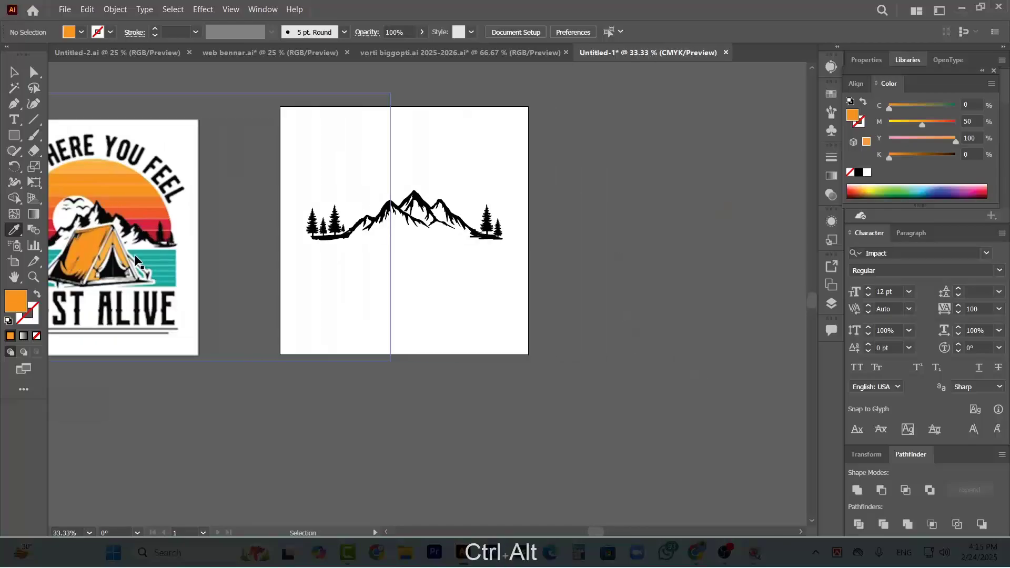
pyautogui.scroll(2, 131, 254)
pyautogui.hscroll(-2, 134, 253)
pyautogui.scroll(-5, 157, 250)
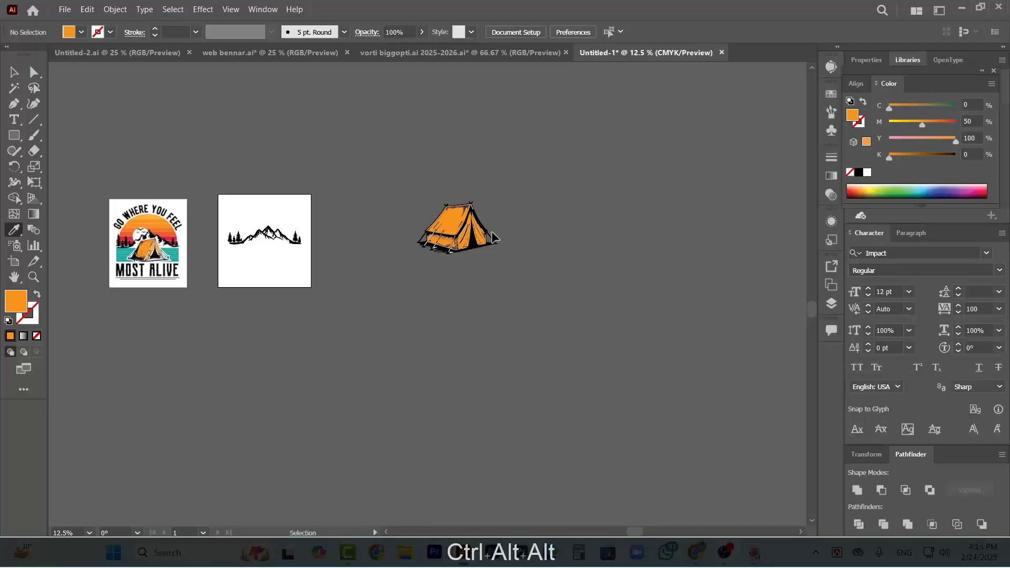
pyautogui.scroll(6, 477, 258)
pyautogui.scroll(-1, 459, 263)
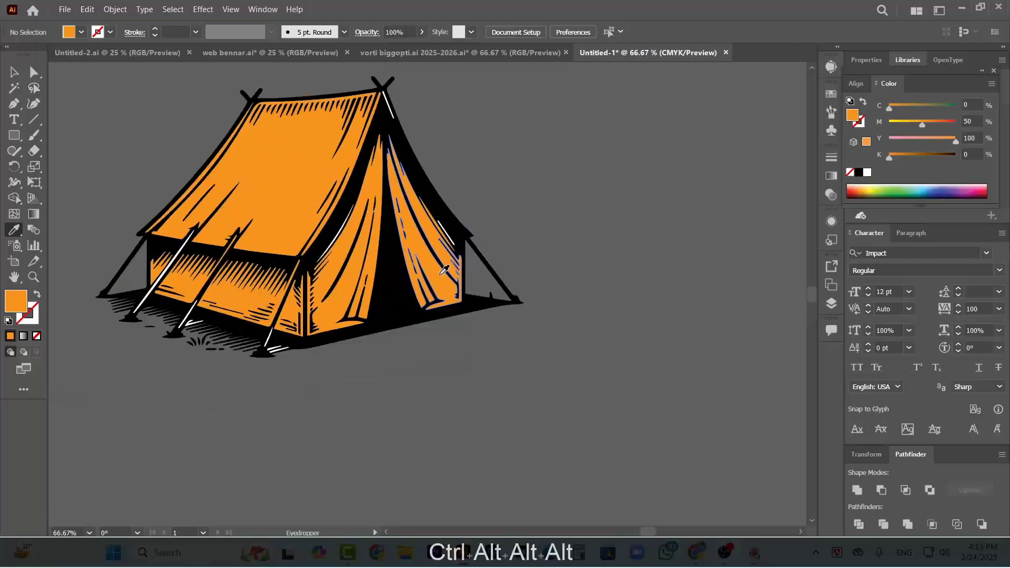
# Recolour both front door flaps of the tent to light orange #f7b56d and deselect them
pyautogui.click(14, 72)
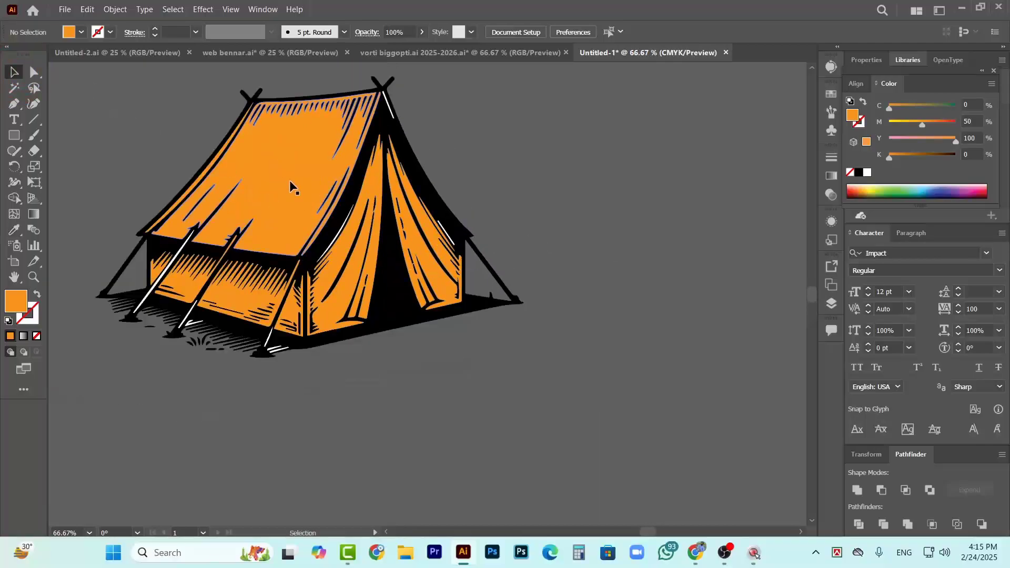
pyautogui.click(429, 266)
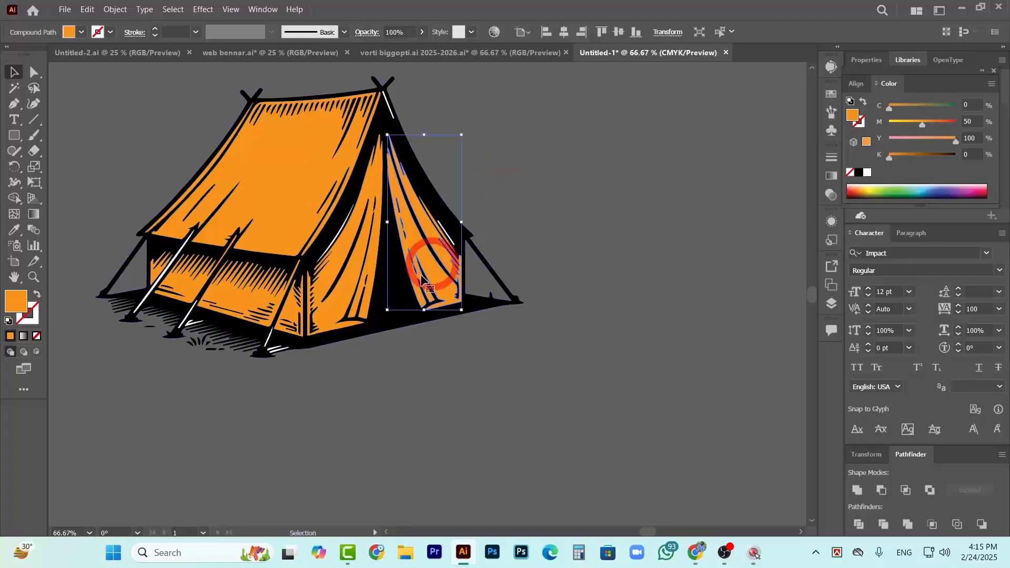
pyautogui.keyDown('shift'); pyautogui.click(347, 280); pyautogui.keyUp('shift')
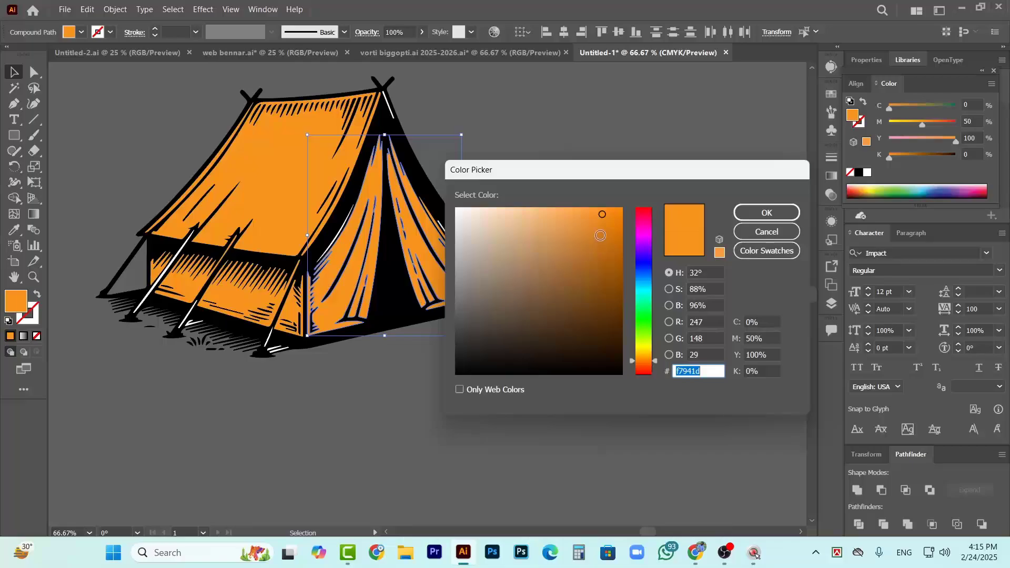
pyautogui.moveTo(575, 212)
pyautogui.mouseDown()
pyautogui.moveTo(558, 240)
pyautogui.moveTo(552, 212)
pyautogui.mouseUp()
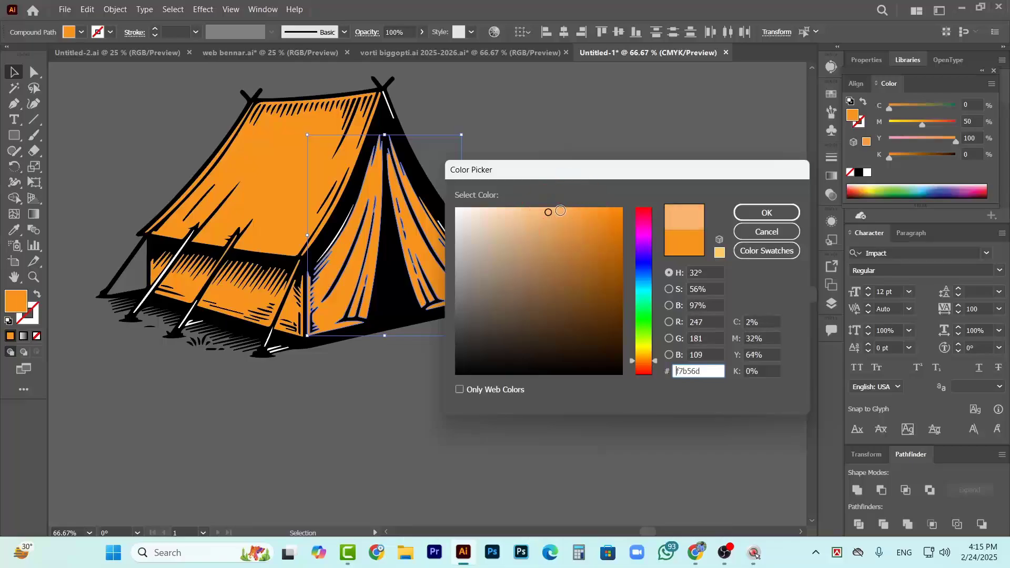
pyautogui.click(766, 212)
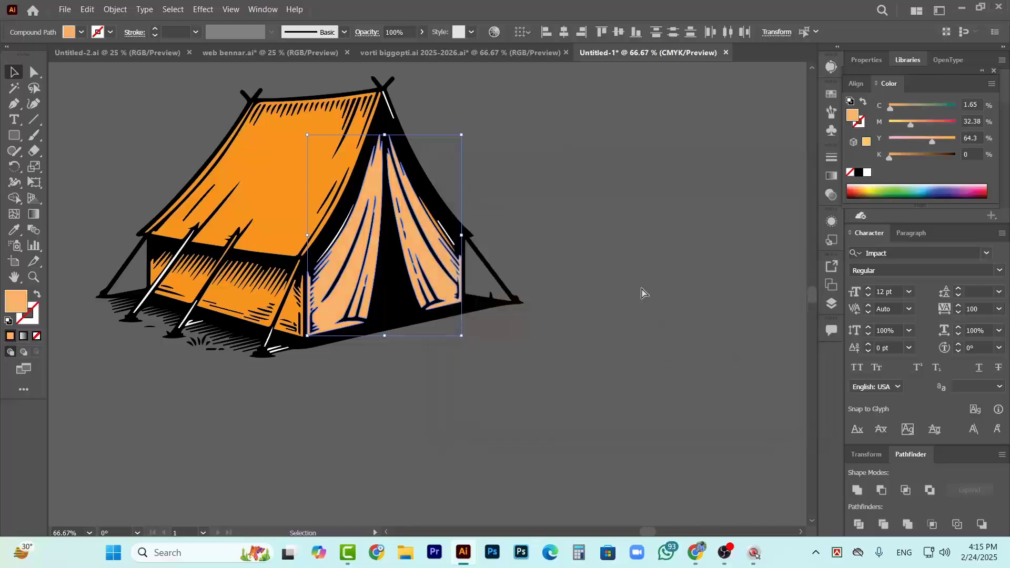
pyautogui.keyDown('ctrl'); pyautogui.click(634, 250); pyautogui.keyUp('ctrl')
# Select all the pieces of the tent and group them
pyautogui.scroll(3, 467, 242)
pyautogui.scroll(-4, 467, 242)
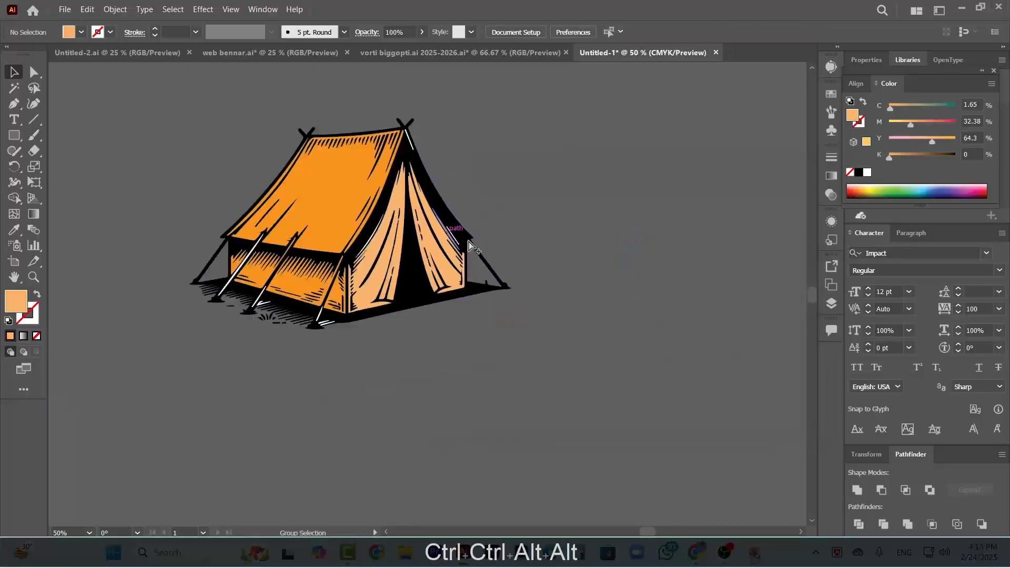
pyautogui.scroll(-1, 450, 306)
pyautogui.hscroll(1, 426, 302)
pyautogui.scroll(2, 312, 310)
pyautogui.scroll(-3, 327, 305)
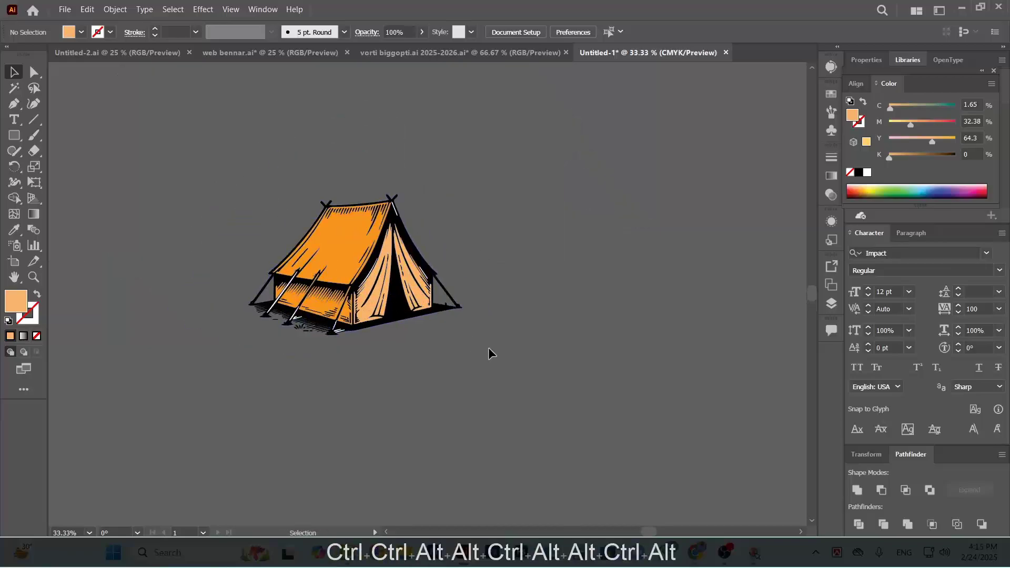
pyautogui.hotkey('ctrl', 'a')
pyautogui.hotkey('ctrl', 'g')
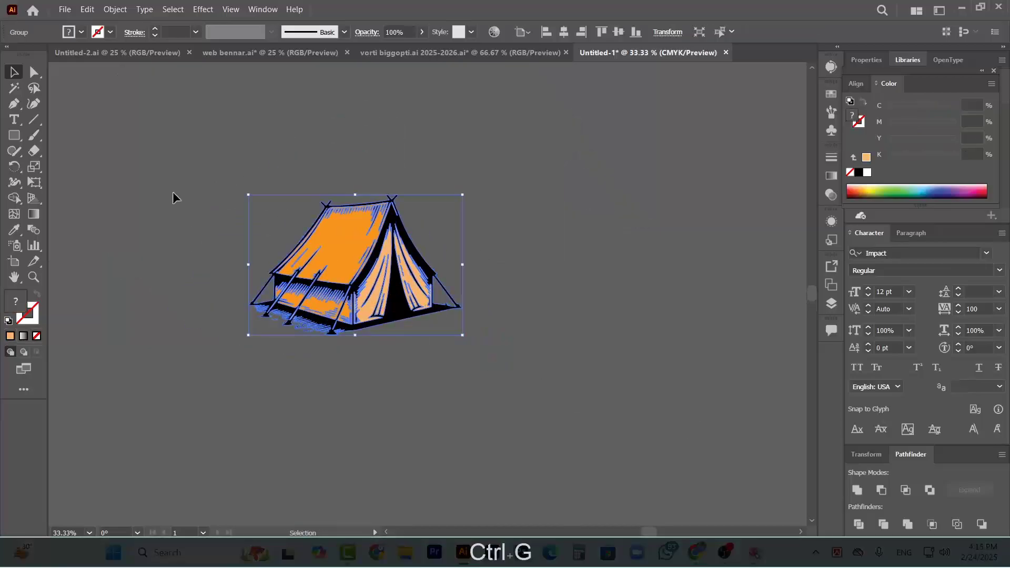
# Move the tent group onto the artboard, over the mountain scene
pyautogui.moveTo(257, 265); pyautogui.dragTo(658, 339)
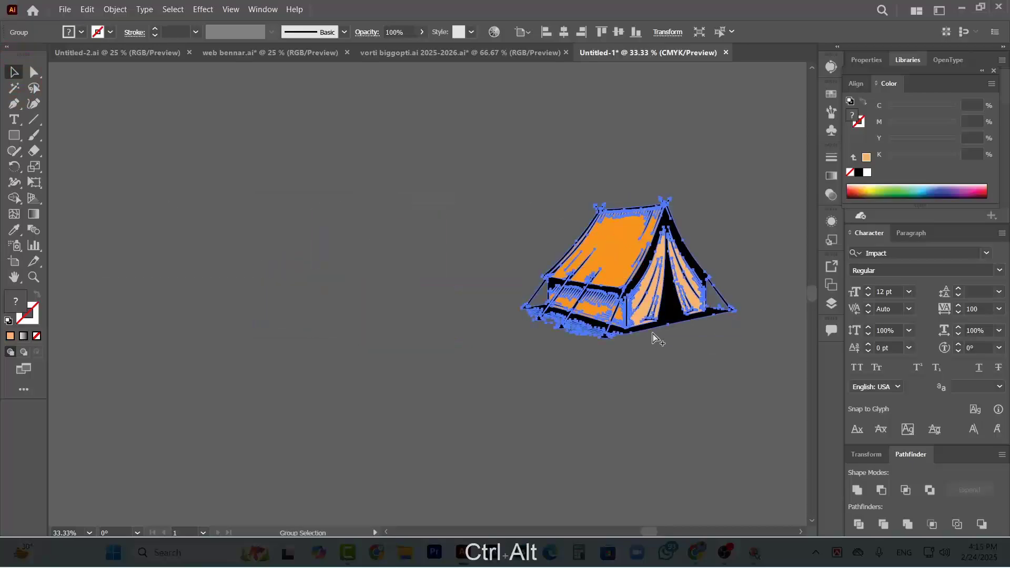
pyautogui.scroll(-5, 588, 340)
pyautogui.moveTo(565, 322); pyautogui.dragTo(446, 329)
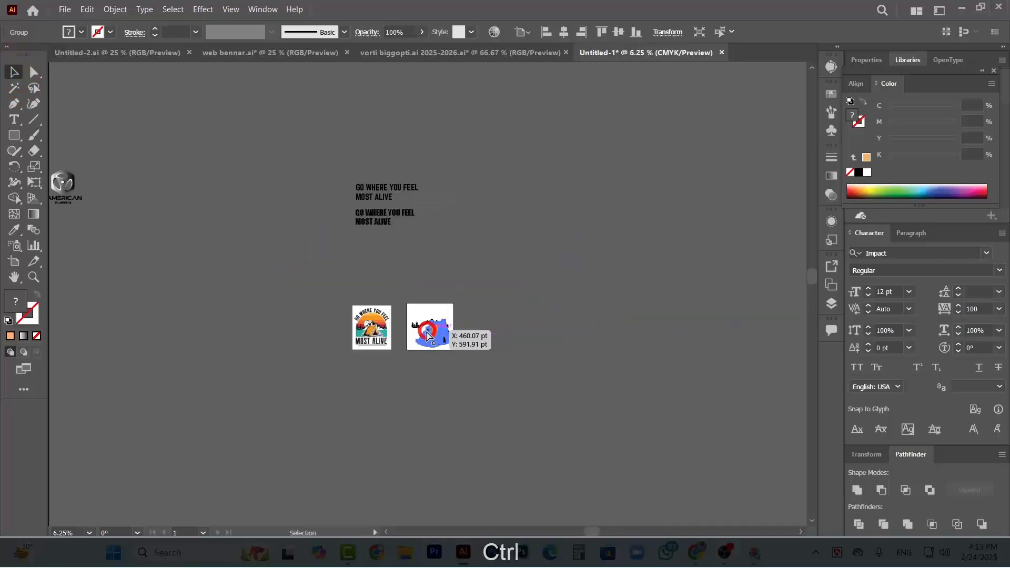
# Scale the tent down proportionally to roughly half the mountain range's width and centre it in front of the mountains
pyautogui.scroll(7, 446, 329)
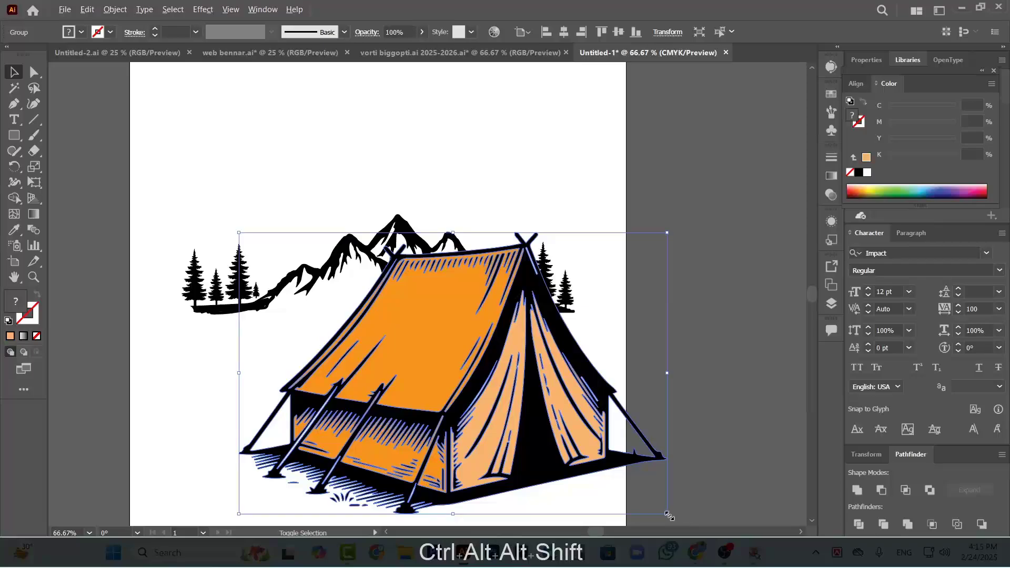
pyautogui.moveTo(669, 516); pyautogui.dragTo(501, 427)
pyautogui.moveTo(470, 382); pyautogui.dragTo(401, 303)
pyautogui.moveTo(442, 335); pyautogui.dragTo(462, 352)
pyautogui.moveTo(413, 330); pyautogui.dragTo(419, 335)
pyautogui.click(614, 332)
# Stretch the mountain group upward to make the peaks taller behind the tent, and deselect it
pyautogui.click(422, 233)
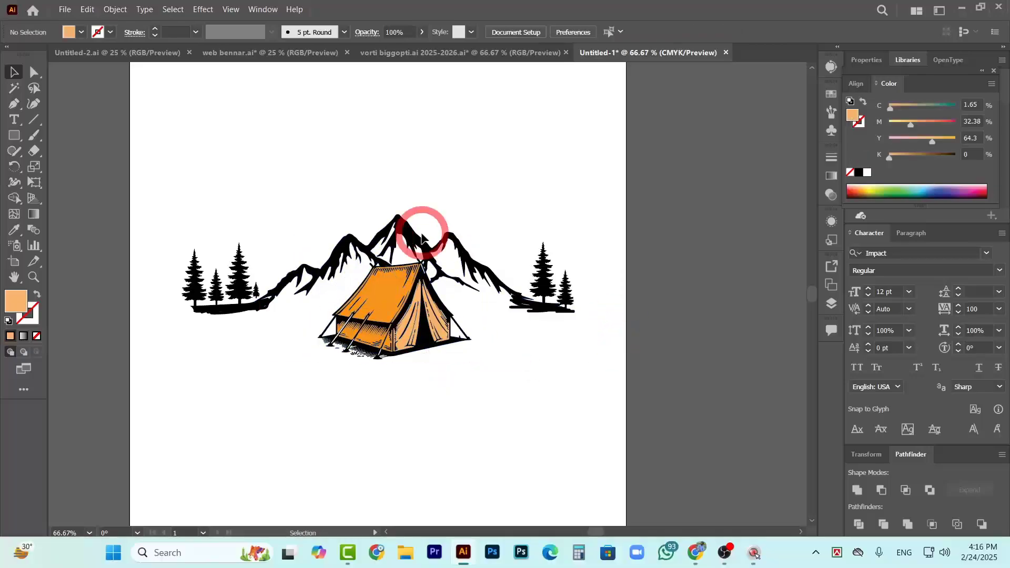
pyautogui.click(424, 236)
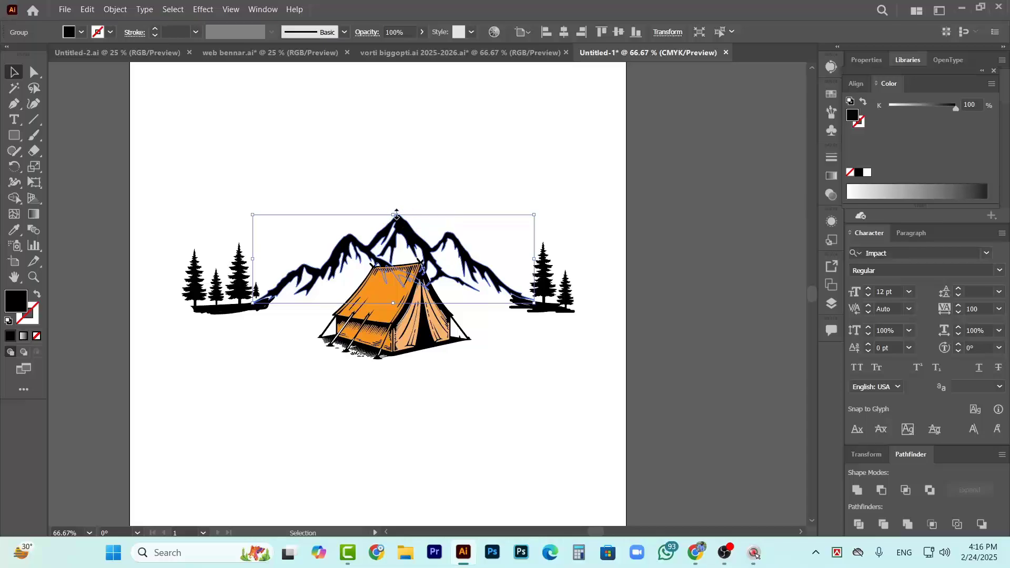
pyautogui.moveTo(394, 213); pyautogui.dragTo(391, 189)
pyautogui.click(595, 191)
pyautogui.hotkey('ctrl', '-')
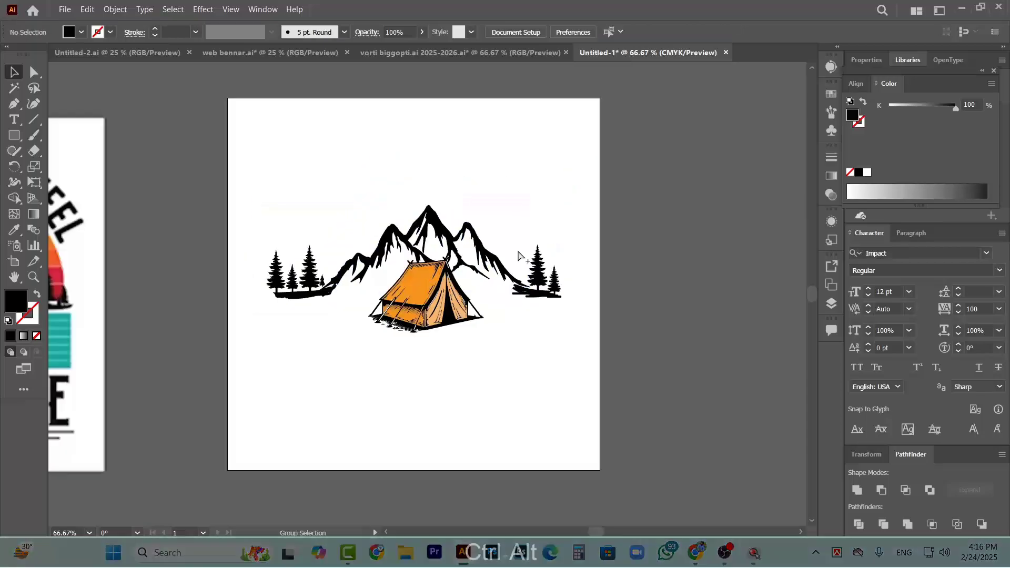
# Shift the tent slightly up and to the right against the mountains, and compare the placement with the reference design
pyautogui.moveTo(442, 305); pyautogui.dragTo(447, 298)
pyautogui.scroll(-1, 466, 297)
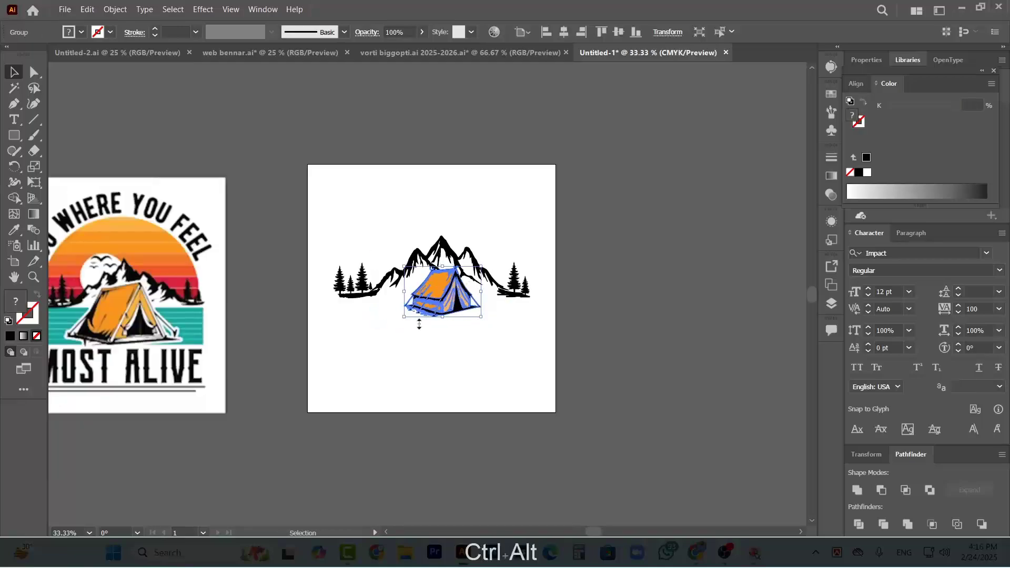
pyautogui.hscroll(-1, 221, 315)
pyautogui.scroll(1, 477, 278)
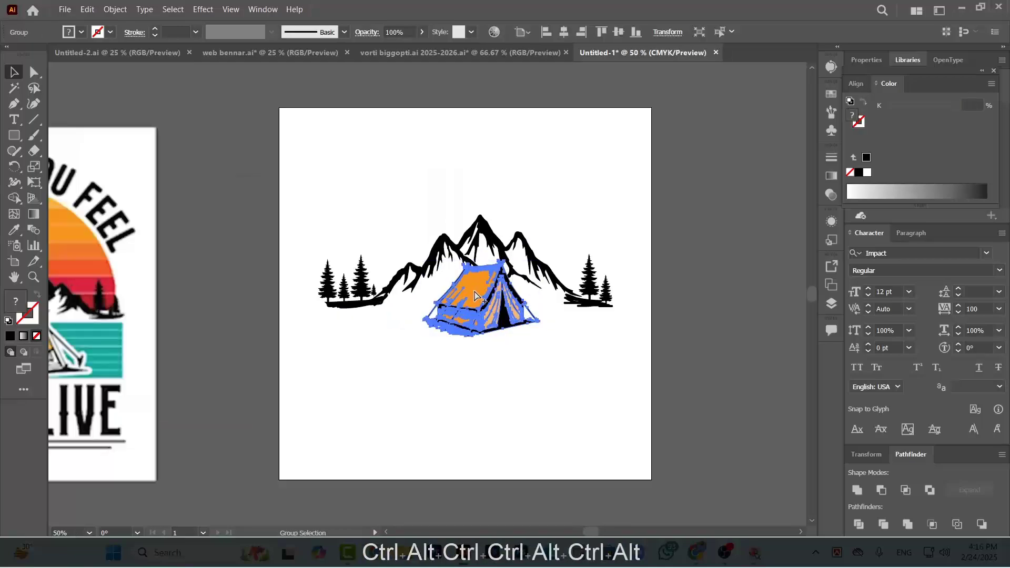
pyautogui.scroll(-1, 475, 289)
pyautogui.scroll(1, 504, 289)
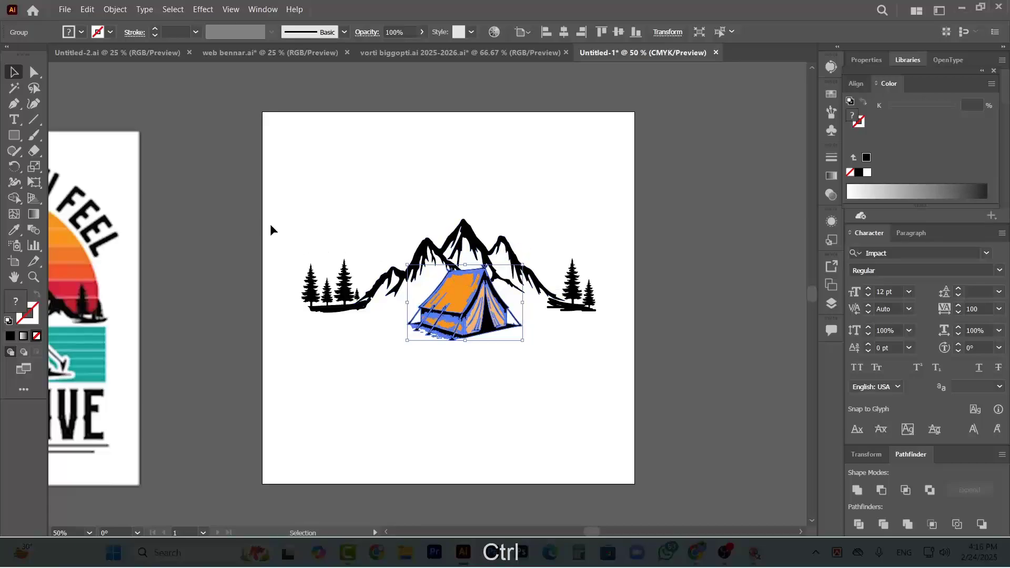
# Move the mountain, pine and tent artwork off the artboard onto the empty canvas to its right, and deselect it
pyautogui.moveTo(429, 321); pyautogui.dragTo(611, 369)
pyautogui.hscroll(5, 377, 356)
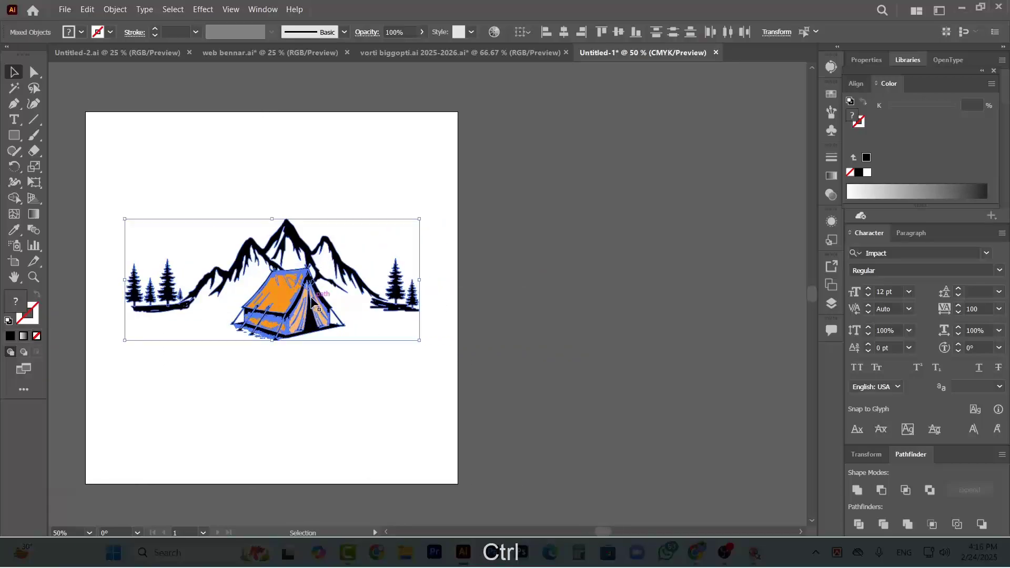
pyautogui.moveTo(308, 295); pyautogui.dragTo(611, 257)
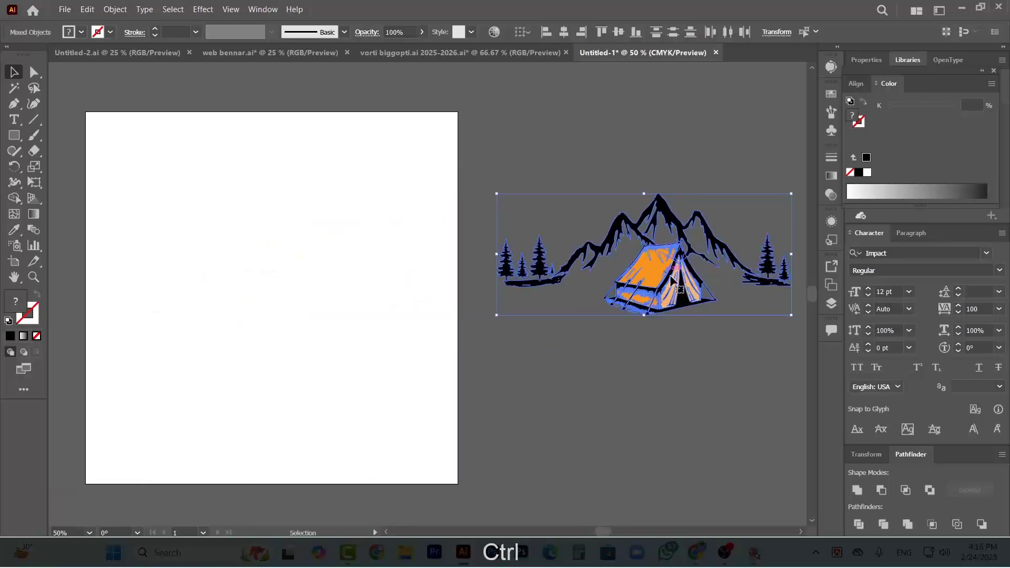
pyautogui.moveTo(655, 284)
pyautogui.mouseDown()
pyautogui.moveTo(293, 305)
pyautogui.moveTo(650, 289)
pyautogui.mouseUp()
pyautogui.hscroll(5, 685, 324)
pyautogui.click(605, 330)
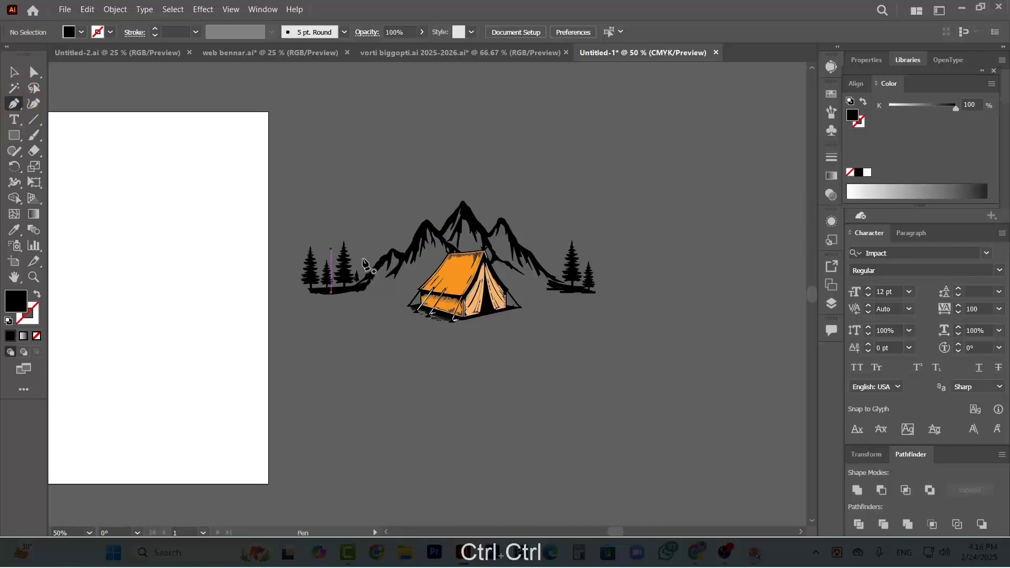
# Trace the mountain outline with the Pen tool from the left foothill along the ridge, over the central peak to its right slope
pyautogui.scroll(2, 363, 263)
pyautogui.click(324, 268)
pyautogui.click(353, 237)
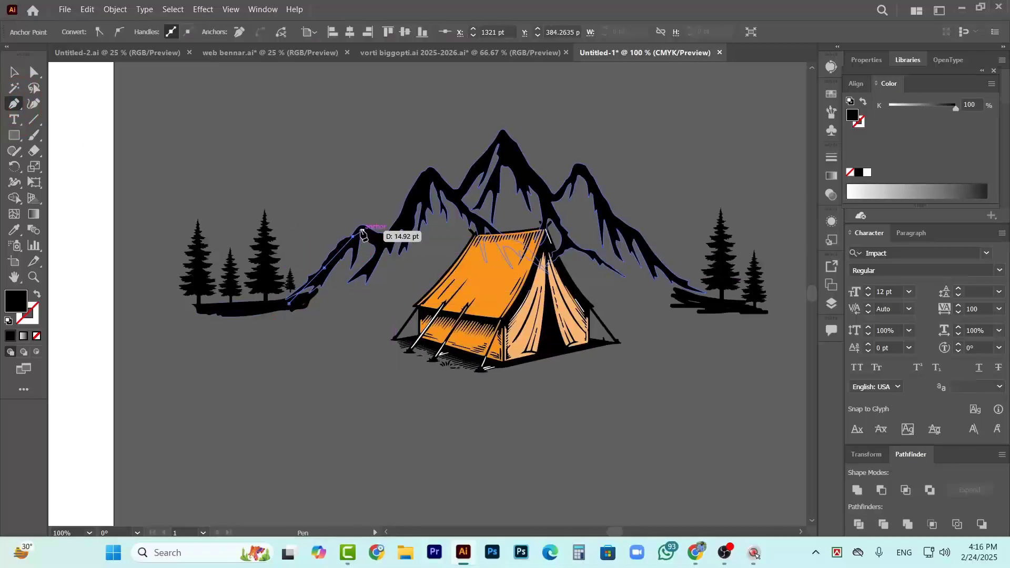
pyautogui.click(363, 231)
pyautogui.click(375, 234)
pyautogui.click(385, 241)
pyautogui.click(403, 221)
pyautogui.click(429, 175)
pyautogui.click(451, 194)
pyautogui.click(504, 136)
pyautogui.click(547, 193)
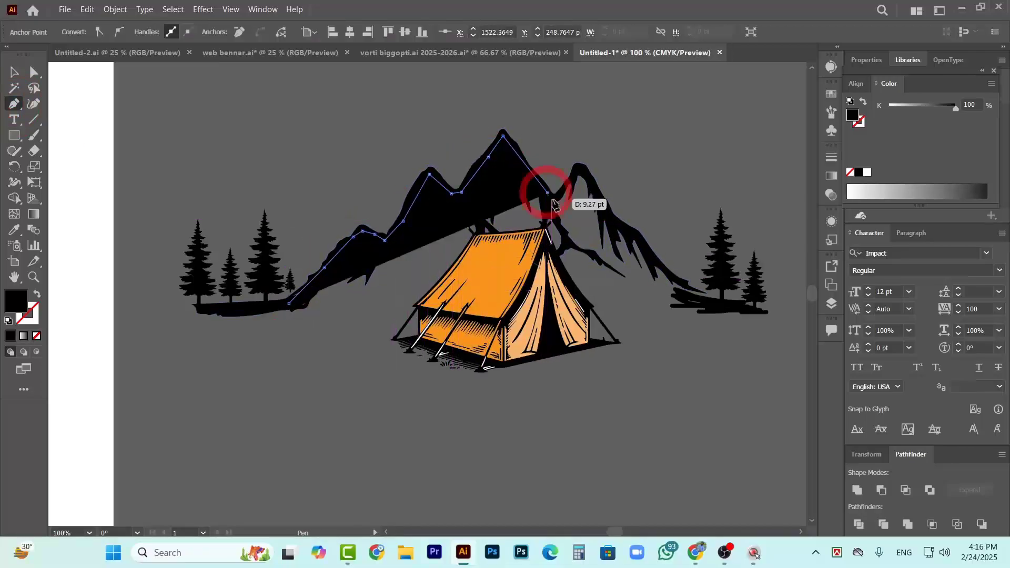
# Continue the pen outline over the right-hand peak and down its slope to the ground beneath the right pines
pyautogui.scroll(3, 573, 185)
pyautogui.click(507, 228)
pyautogui.click(572, 156)
pyautogui.scroll(-5, 664, 295)
pyautogui.scroll(4, 580, 322)
pyautogui.click(538, 257)
pyautogui.click(613, 342)
pyautogui.click(653, 358)
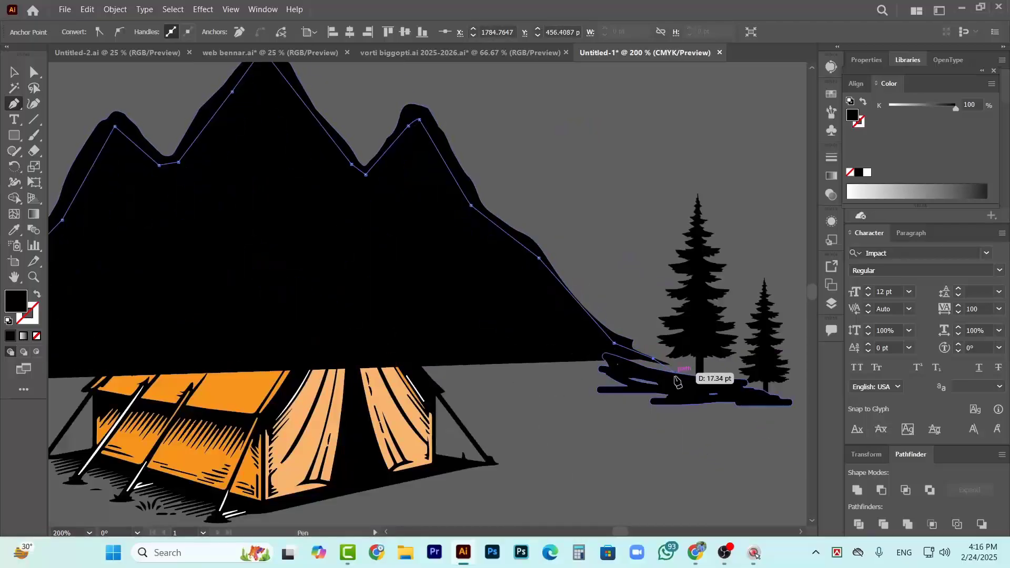
pyautogui.click(684, 376)
# Close the mountain outline with a lower edge running behind the tent back to the left foothill
pyautogui.click(444, 382)
pyautogui.click(384, 342)
pyautogui.click(282, 343)
pyautogui.scroll(2, 227, 354)
pyautogui.click(232, 371)
pyautogui.click(115, 366)
pyautogui.press('v')
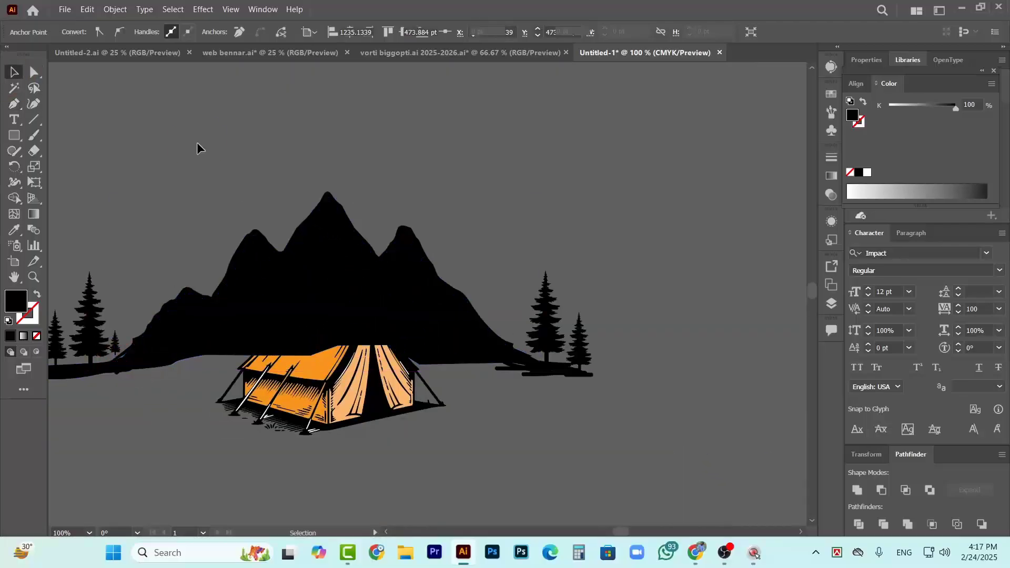
# Fill the traced mountain shape with white
pyautogui.click(79, 32)
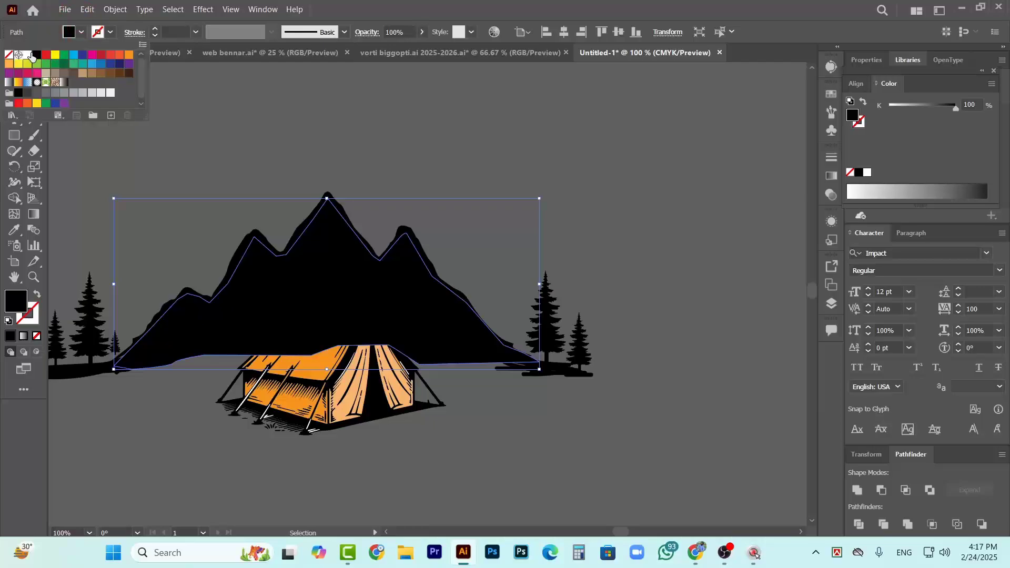
pyautogui.click(30, 55)
pyautogui.press('Escape')
pyautogui.press('a')
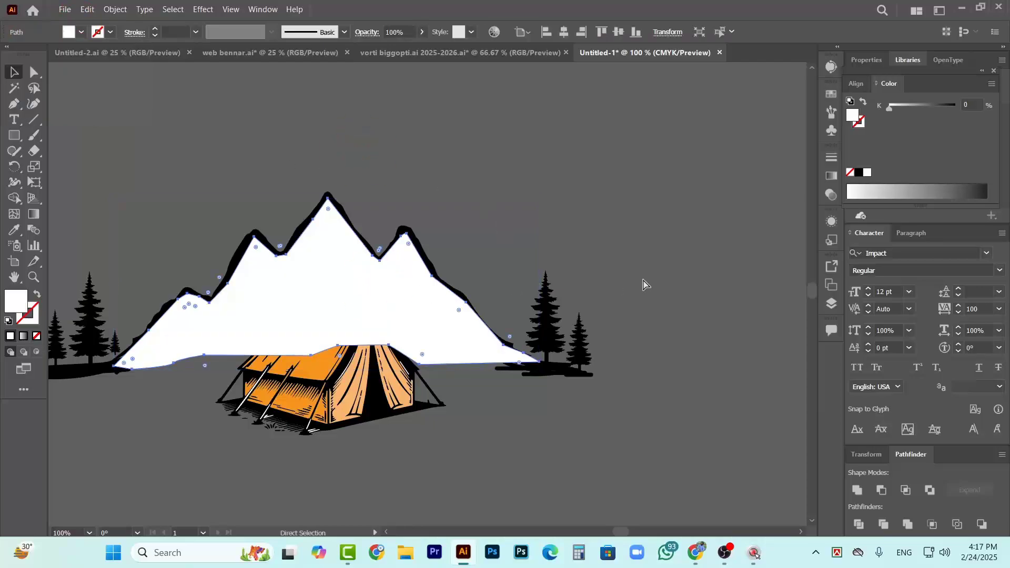
# Send the white mountain shape to the back, behind the black mountain lines and the tent, and deselect it
pyautogui.keyDown('ctrl'); pyautogui.rightClick(393, 296); pyautogui.keyUp('ctrl')
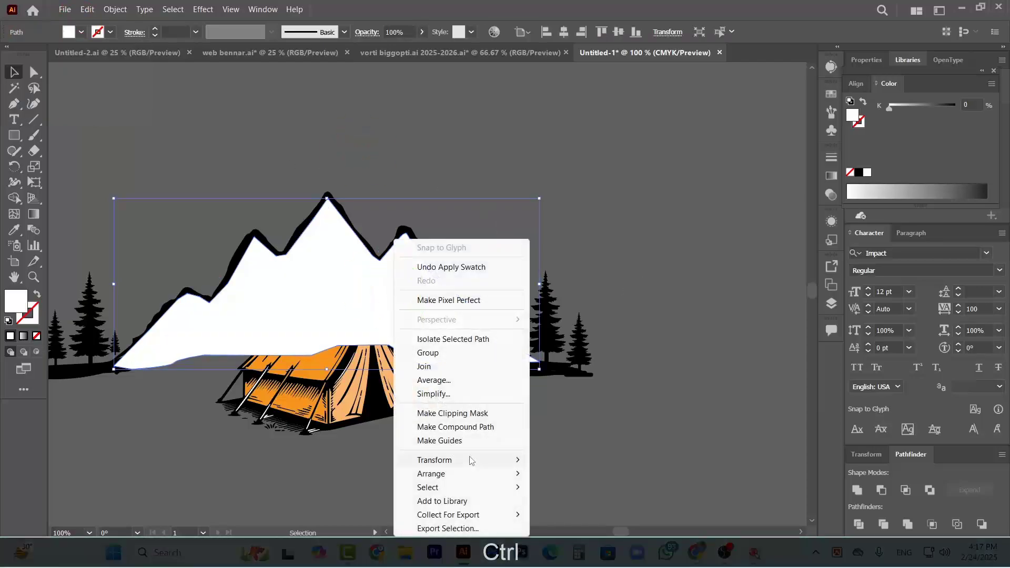
pyautogui.moveTo(488, 480)
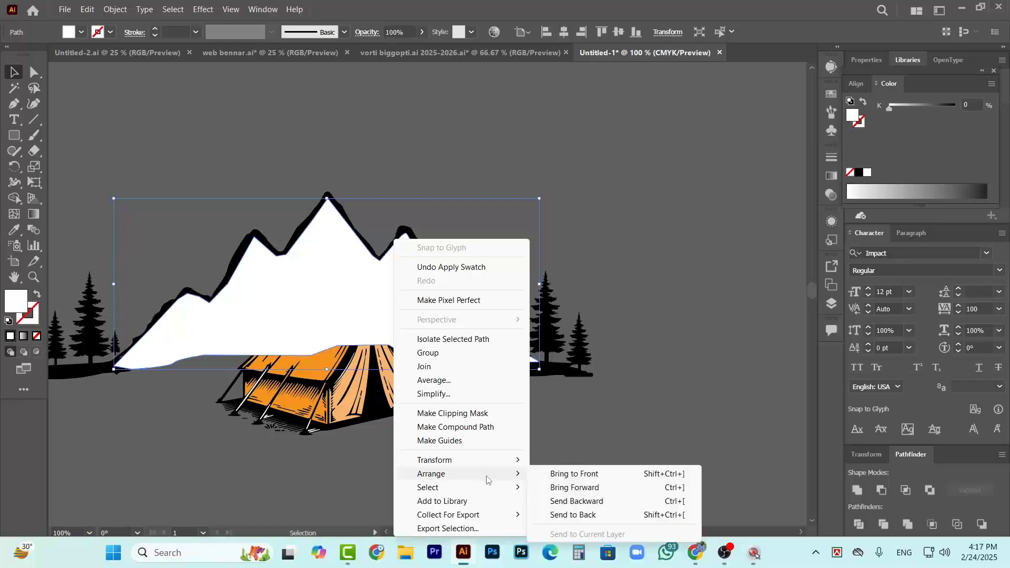
pyautogui.click(578, 503)
pyautogui.click(591, 212)
# Move the whole mountain and tent artwork, including the white backing, back to the middle of the artboard and deselect it
pyautogui.hotkey('ctrl', 'alt', '0')
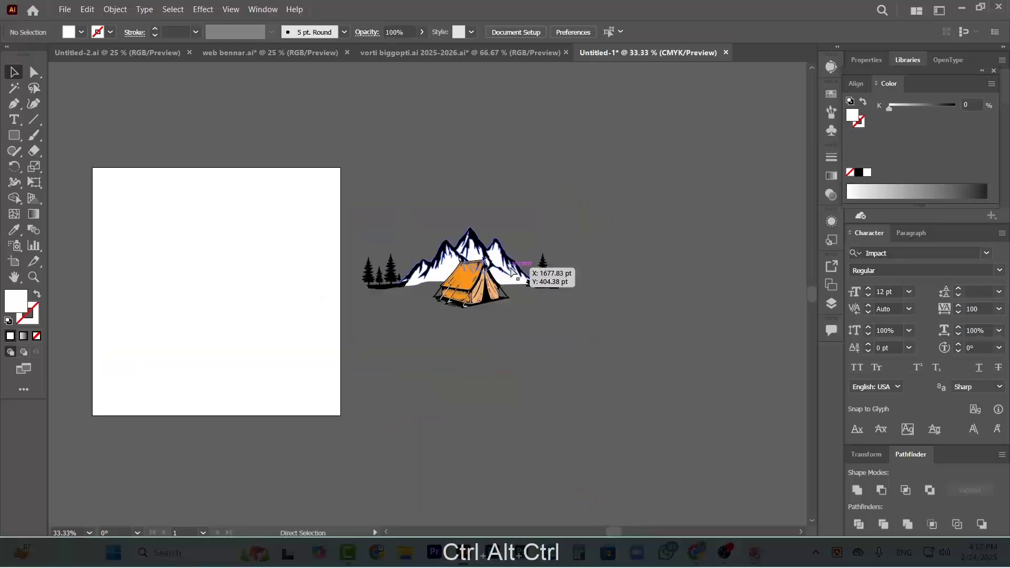
pyautogui.hscroll(-2, 513, 277)
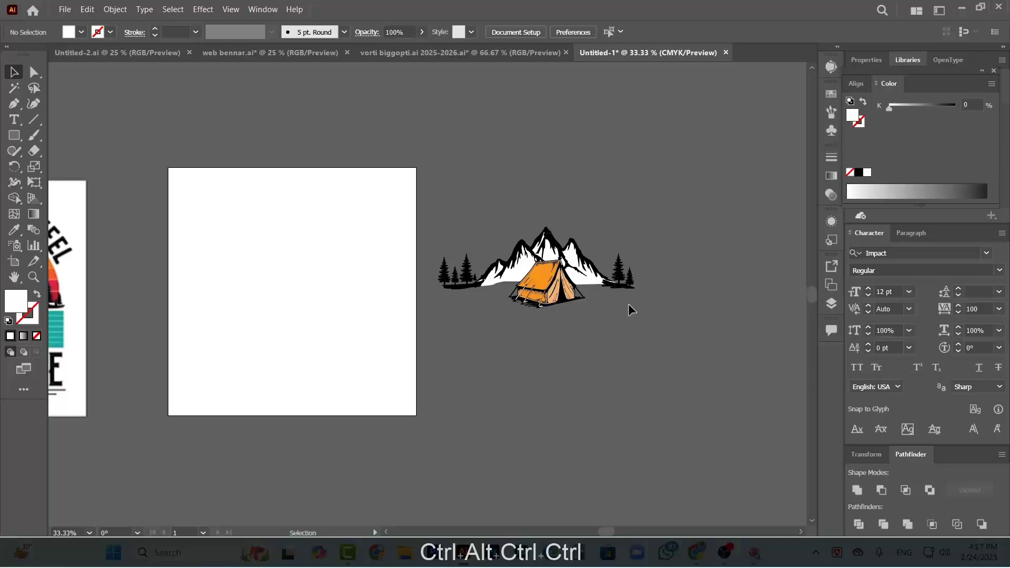
pyautogui.moveTo(629, 304); pyautogui.dragTo(660, 319)
pyautogui.moveTo(551, 286); pyautogui.dragTo(306, 295)
pyautogui.click(486, 270)
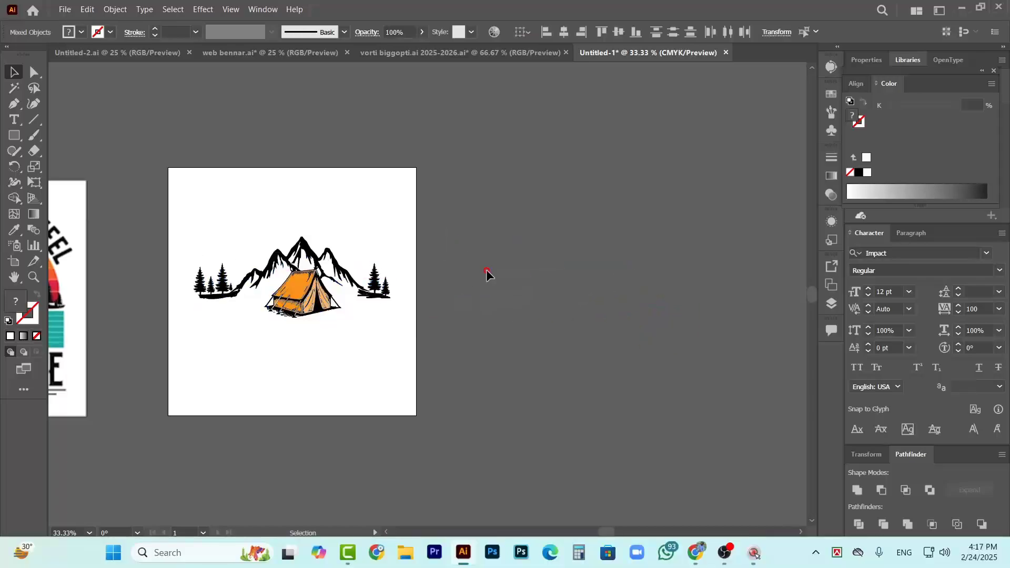
# Examine the reference design's striped sunset, moon and water behind the mountains and compare it with the artwork on the artboard
pyautogui.hscroll(-5, 514, 279)
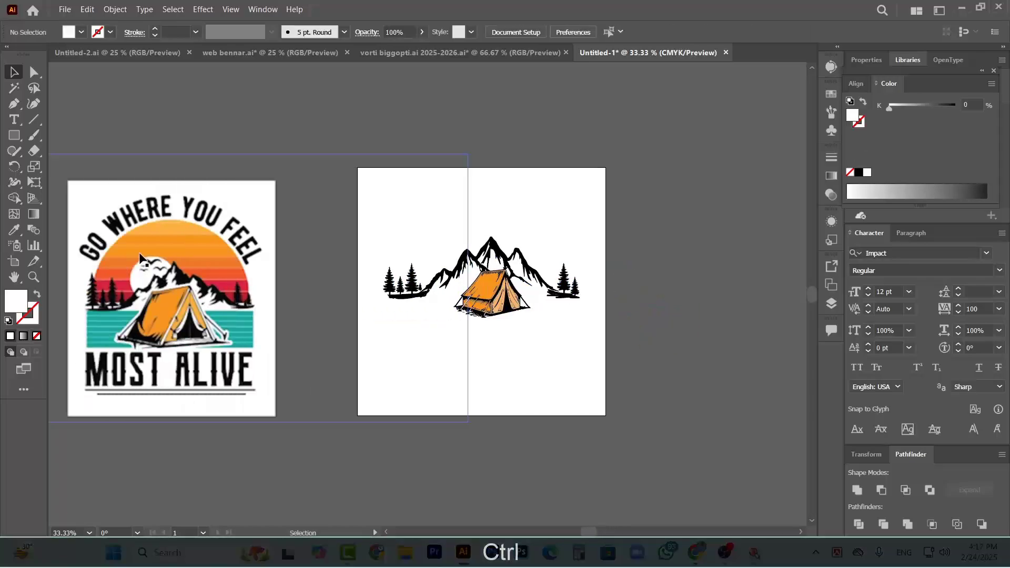
pyautogui.scroll(2, 131, 279)
pyautogui.scroll(-1, 112, 266)
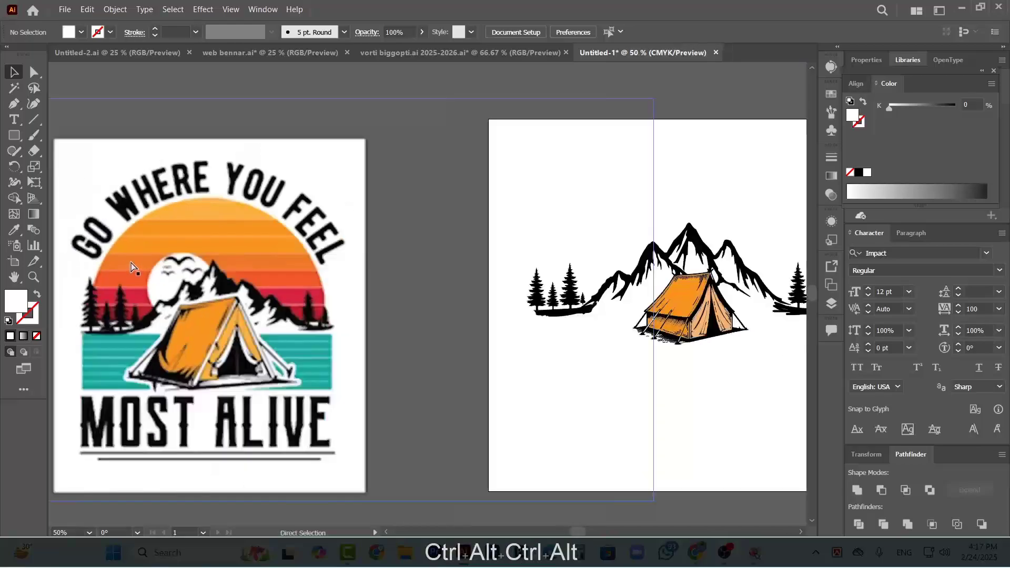
pyautogui.hscroll(2, 316, 339)
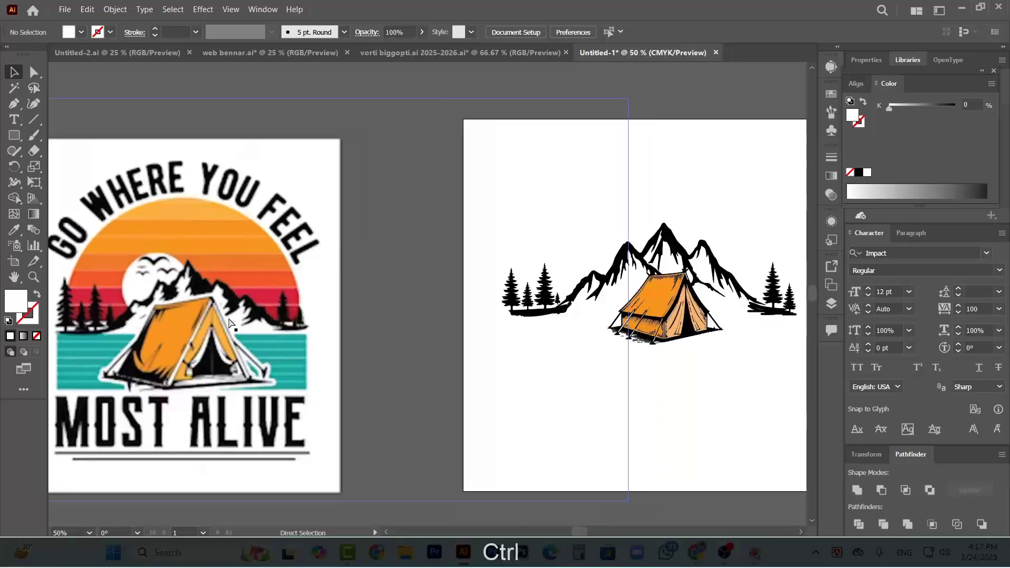
pyautogui.scroll(-1, 171, 263)
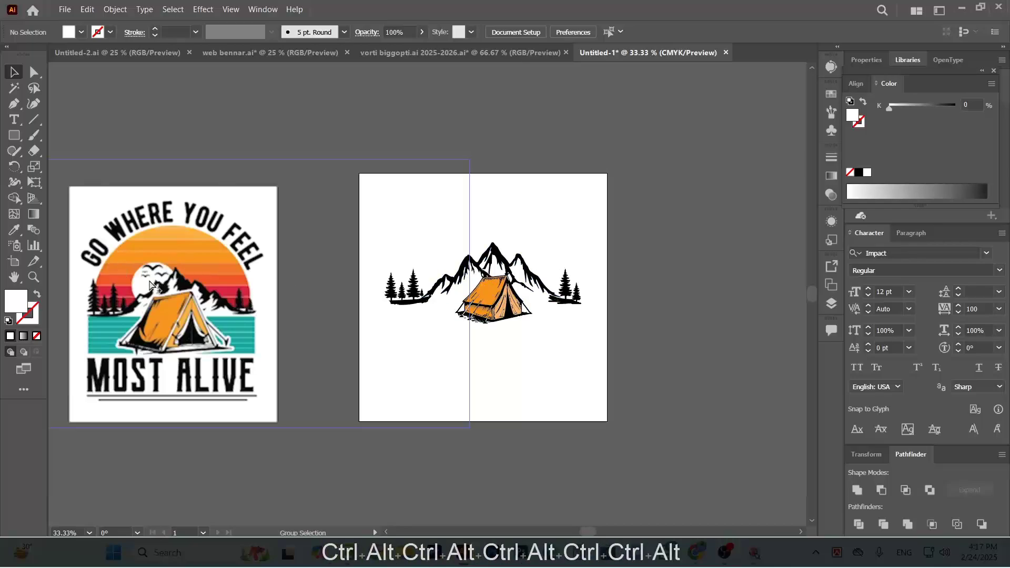
pyautogui.scroll(1, 120, 252)
pyautogui.scroll(-2, 74, 232)
pyautogui.click(11, 138)
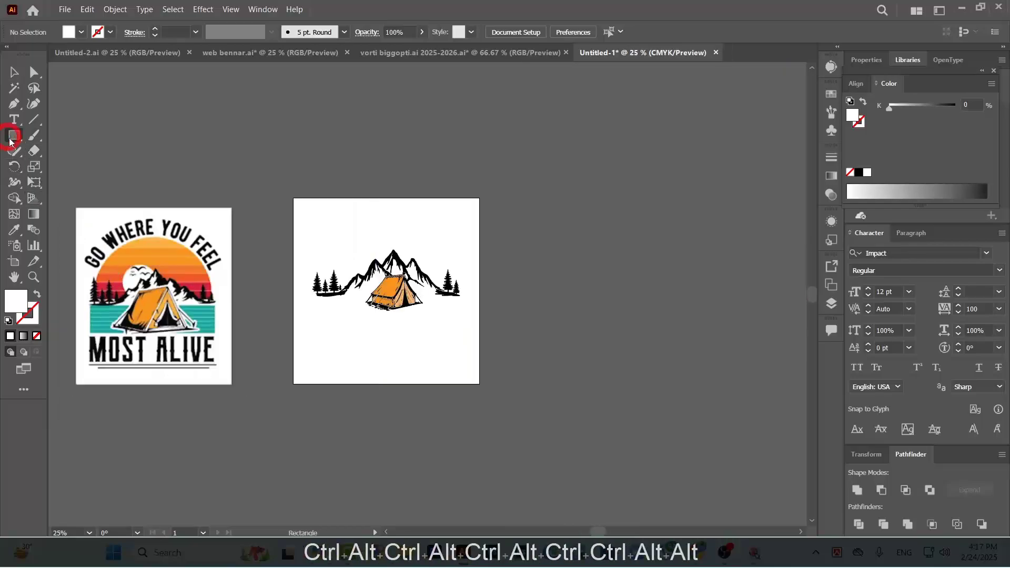
pyautogui.click(15, 73)
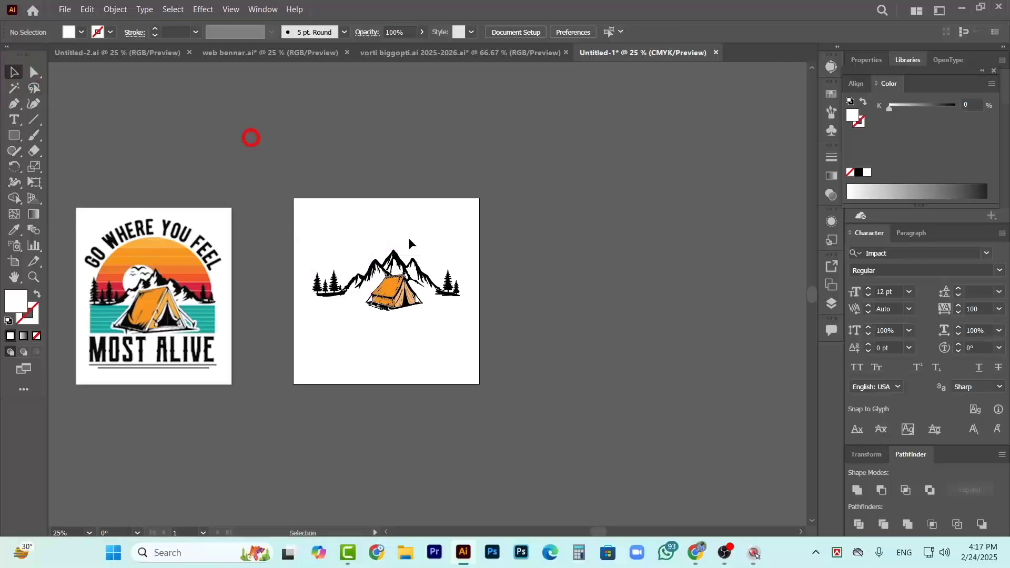
pyautogui.moveTo(352, 267); pyautogui.dragTo(472, 336)
pyautogui.press('ctrl')
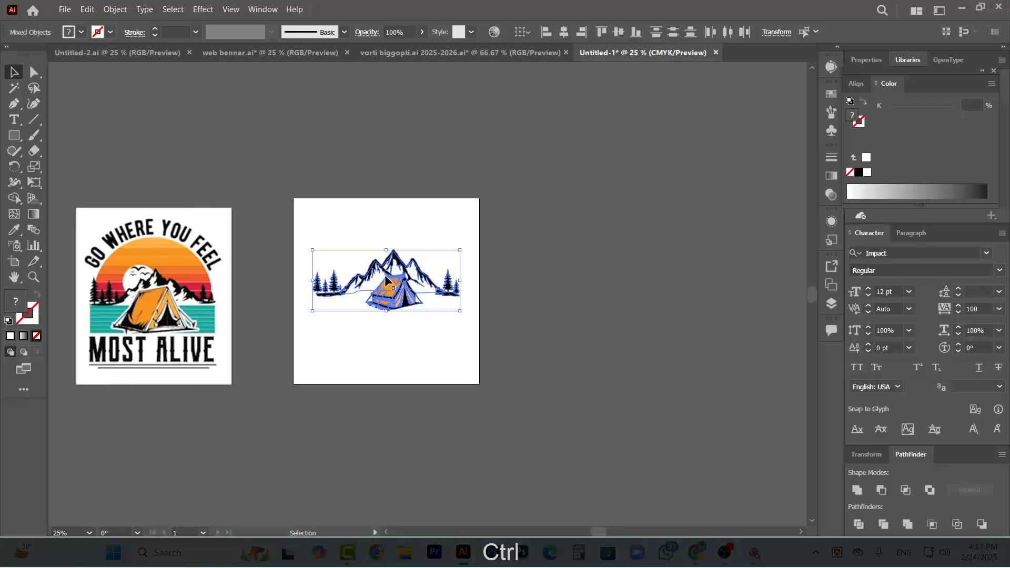
pyautogui.click(400, 209)
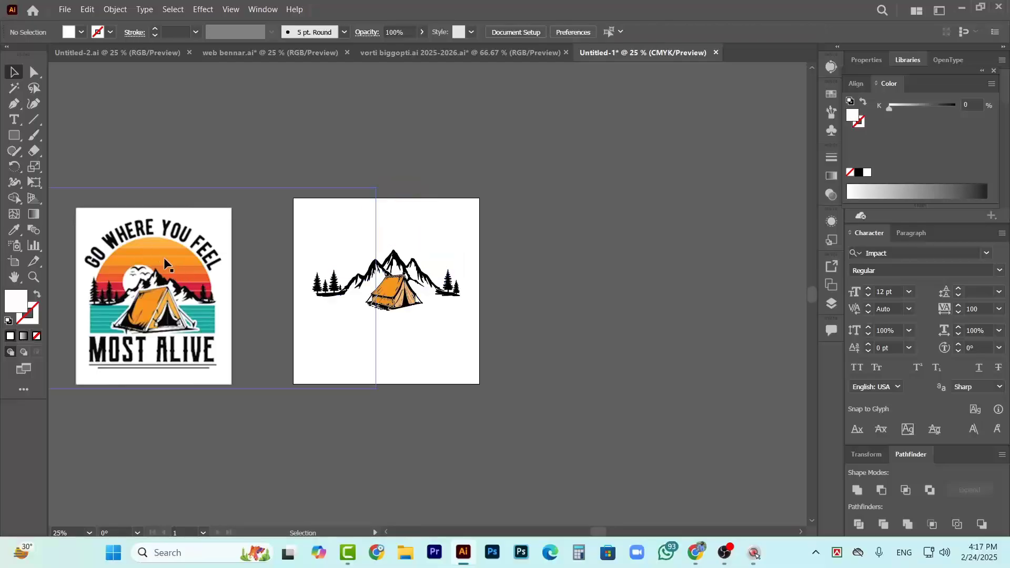
pyautogui.scroll(2, 163, 258)
pyautogui.scroll(1, 171, 268)
pyautogui.hscroll(-4, 182, 275)
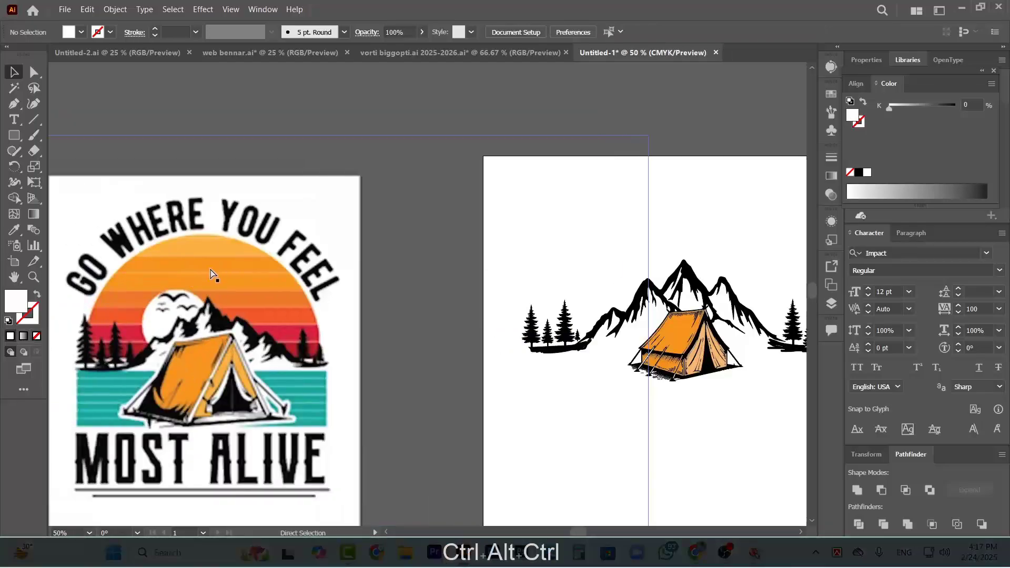
pyautogui.hscroll(3, 208, 277)
pyautogui.scroll(-2, 189, 273)
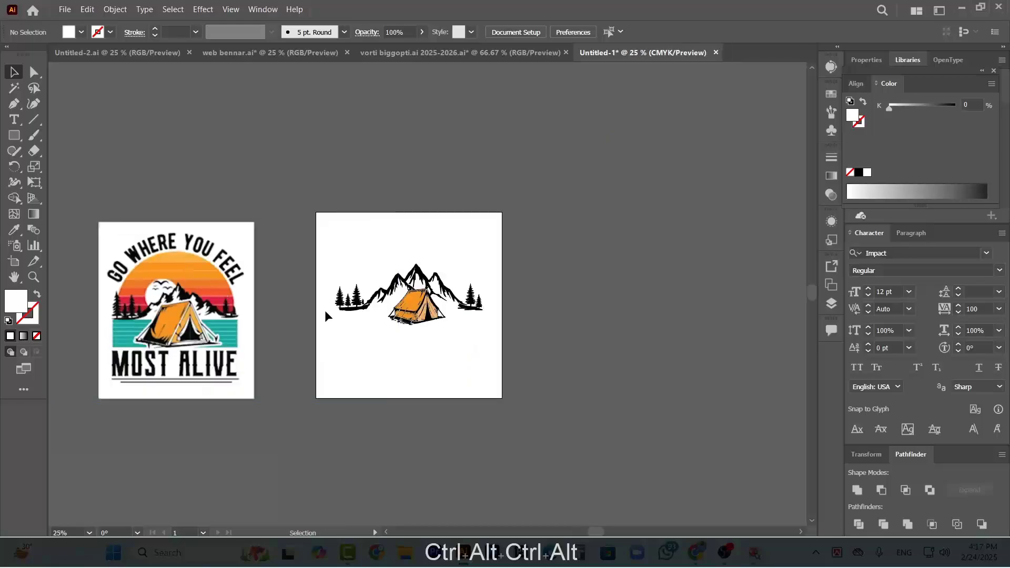
# Draw a thin horizontal rectangle slightly wider than the mountain scene and position it across the pines and the top of the tent
pyautogui.click(14, 136)
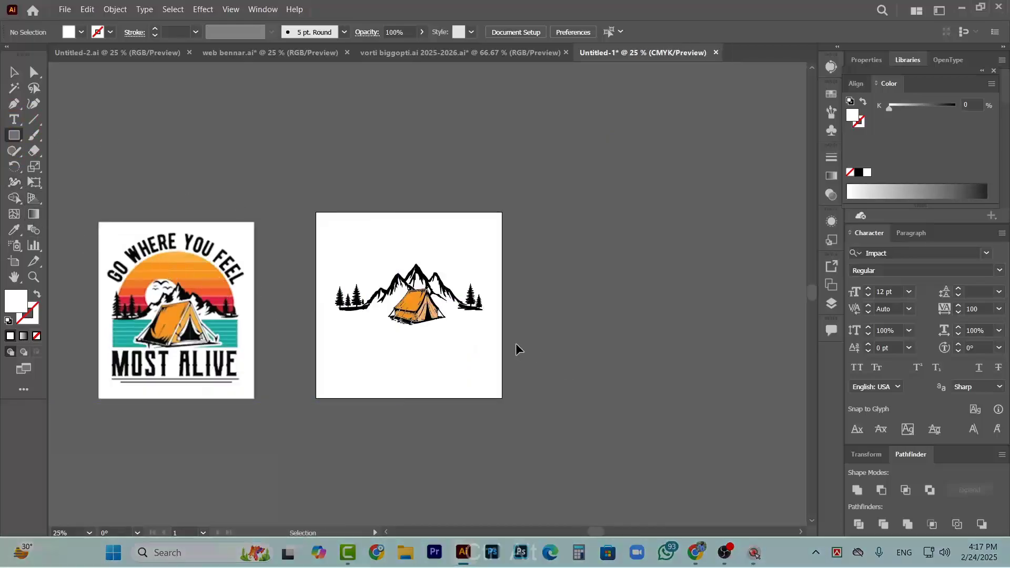
pyautogui.scroll(3, 387, 284)
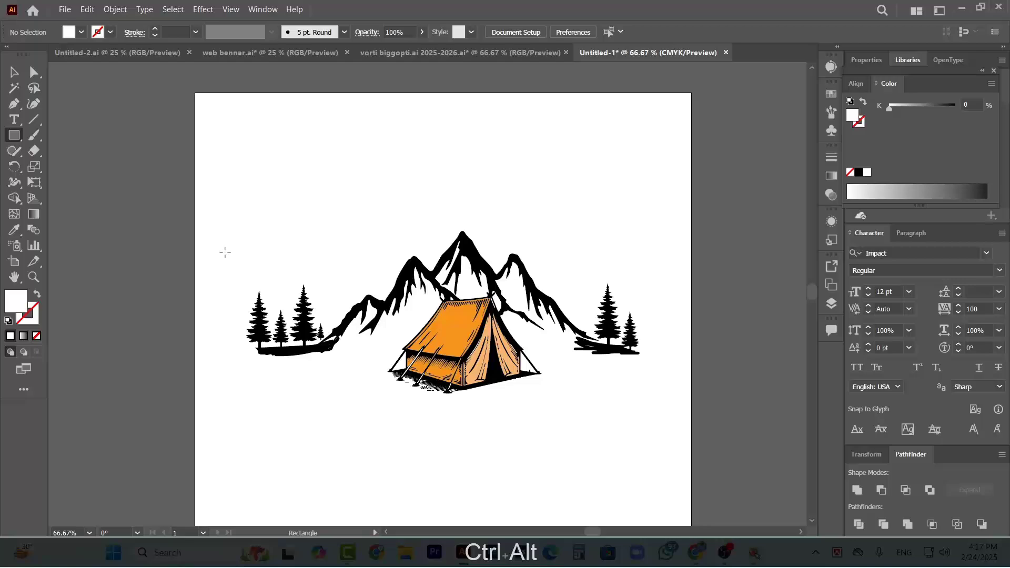
pyautogui.moveTo(269, 270); pyautogui.dragTo(665, 280)
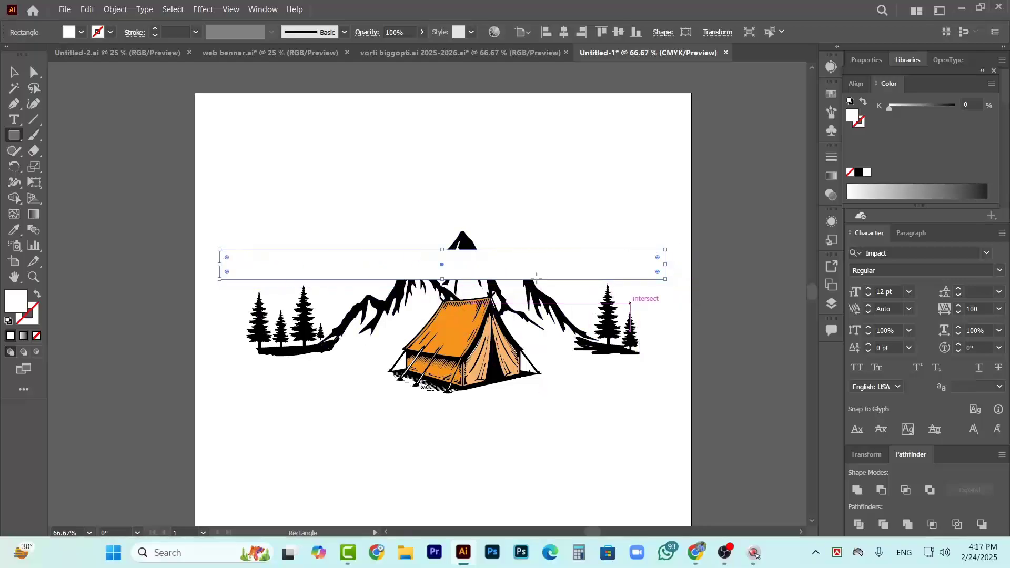
pyautogui.click(21, 73)
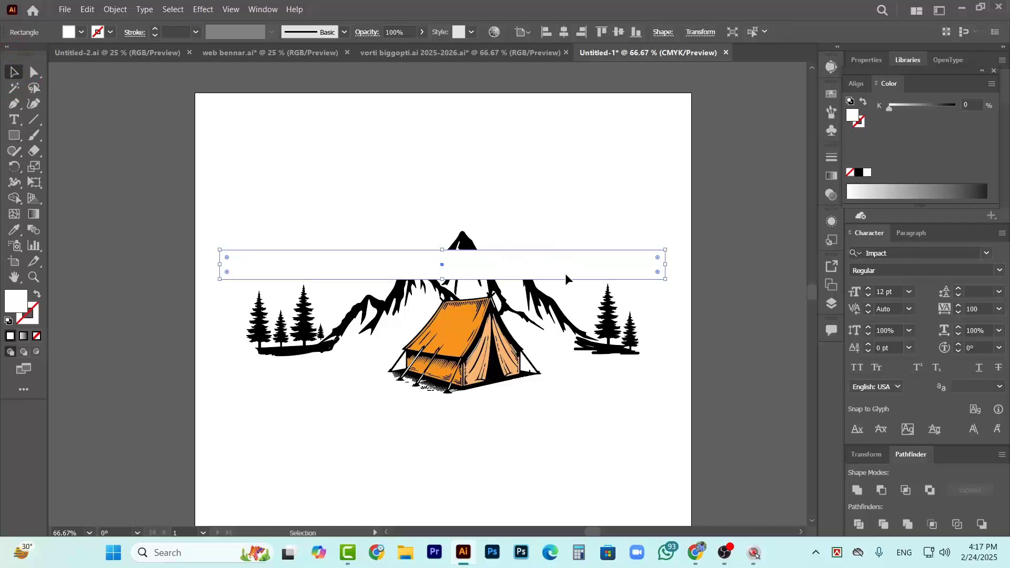
pyautogui.moveTo(565, 279); pyautogui.dragTo(575, 309)
pyautogui.scroll(-3, 558, 310)
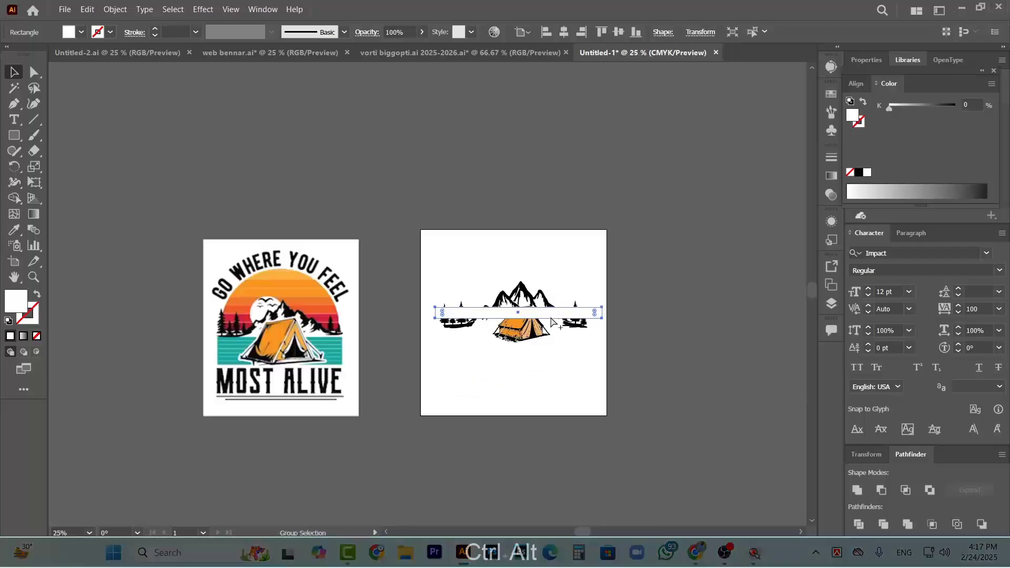
pyautogui.scroll(2, 547, 310)
pyautogui.scroll(1, 581, 322)
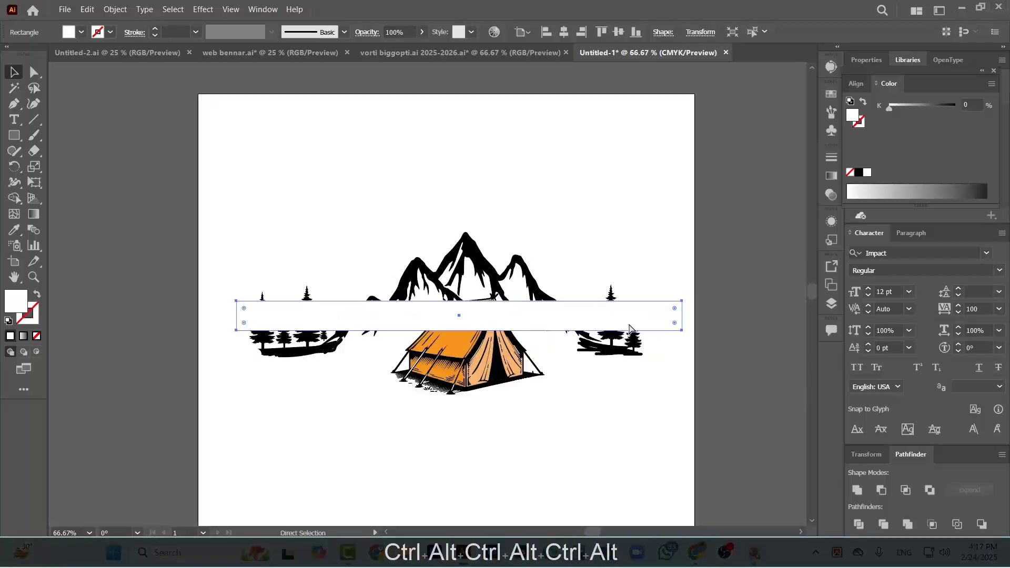
pyautogui.moveTo(598, 326); pyautogui.dragTo(597, 326)
pyautogui.hscroll(2, 527, 316)
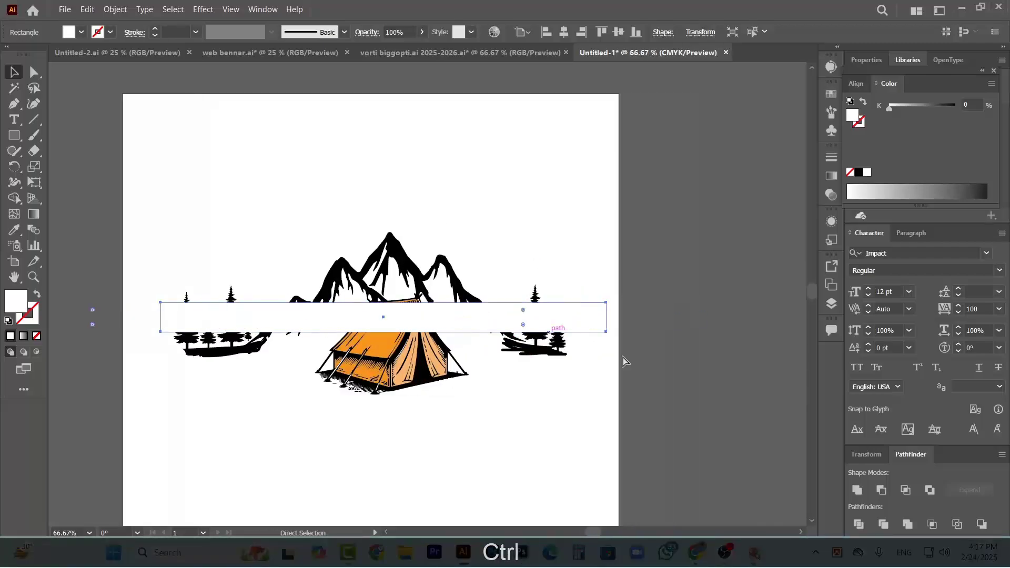
# Fill the horizontal rectangle with the dark red swatch C=15 M=100 Y=90 K=10
pyautogui.scroll(-3, 469, 323)
pyautogui.click(80, 33)
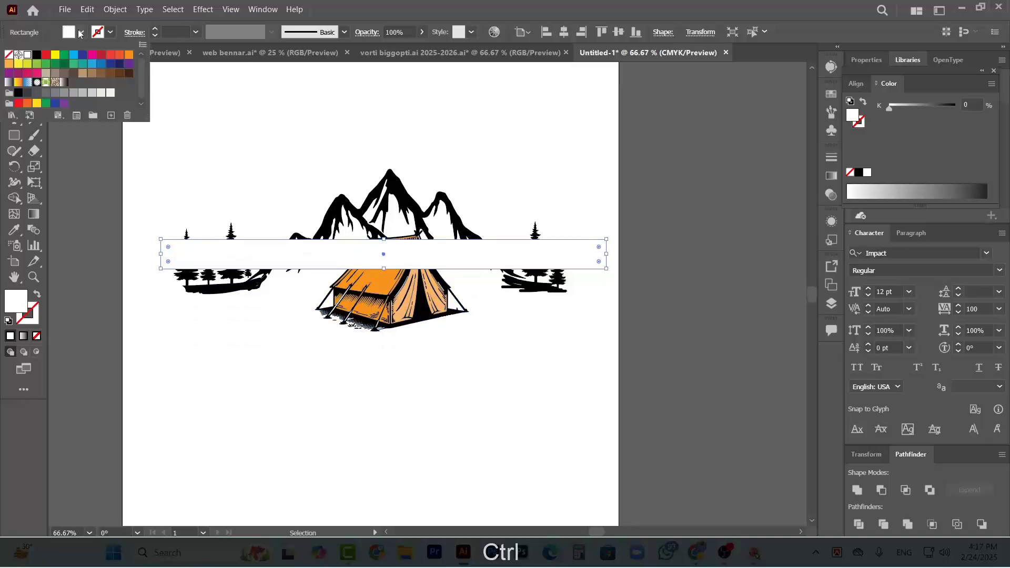
pyautogui.click(101, 55)
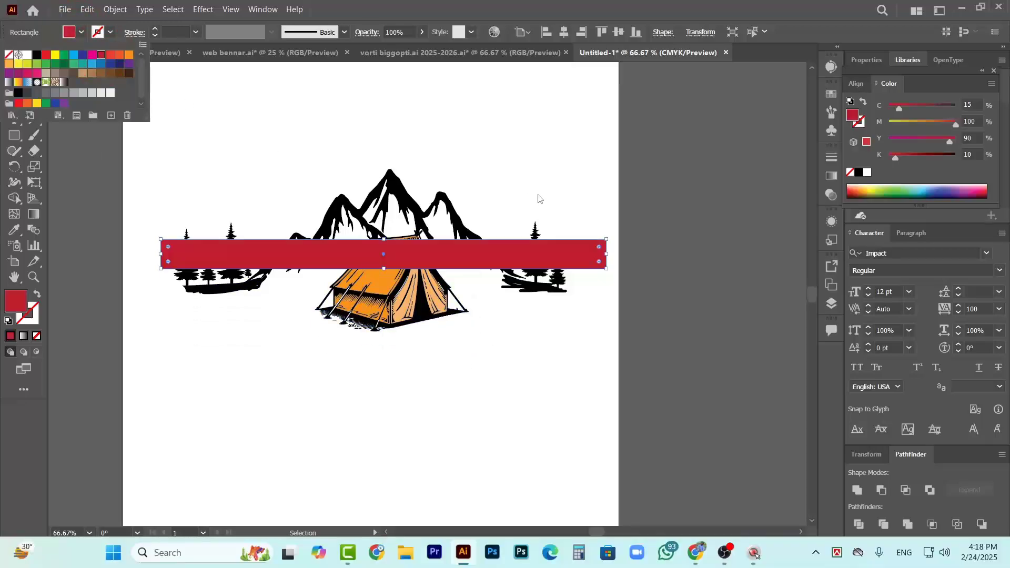
pyautogui.click(584, 191)
# Duplicate the red bar straight upward with a narrow gap, and repeat the duplication once to make three evenly spaced stripes
pyautogui.moveTo(445, 252); pyautogui.dragTo(447, 222)
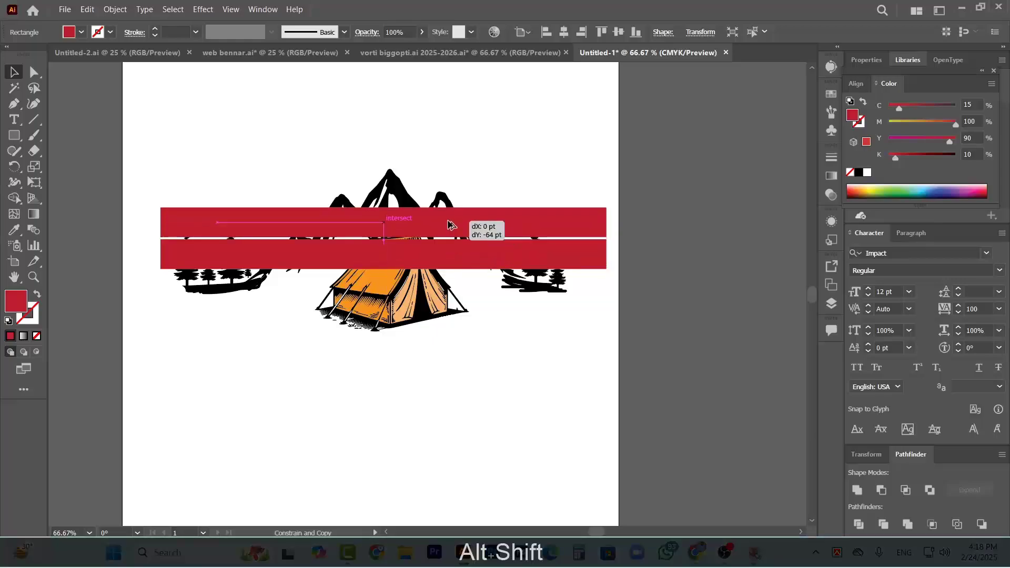
pyautogui.moveTo(447, 223); pyautogui.dragTo(448, 223)
pyautogui.hotkey('ctrl', 'd')
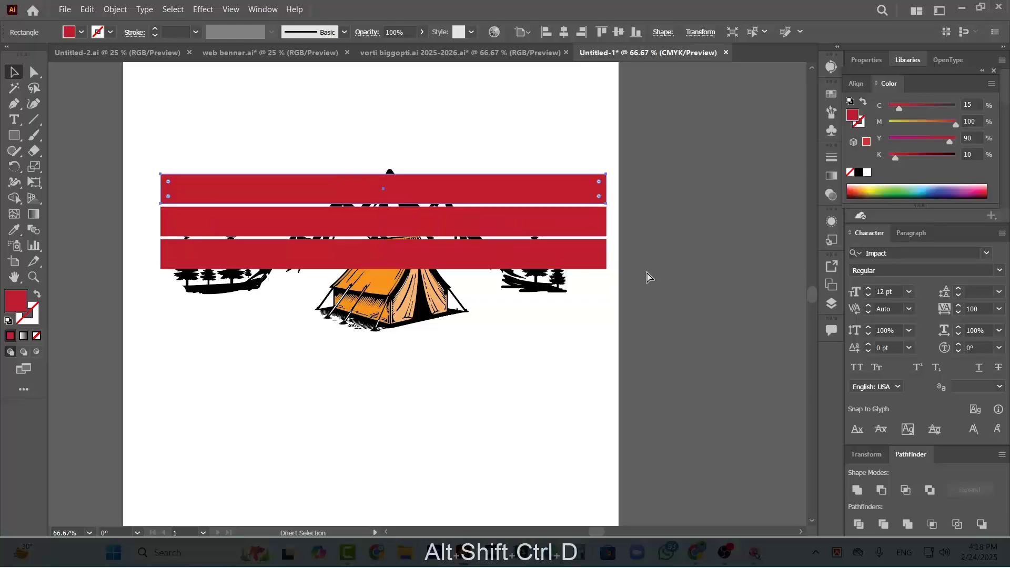
# Repeat the upward duplication of the red bar three more times to make six evenly spaced stripes
pyautogui.hotkey('ctrl', 'd')
pyautogui.hotkey('ctrl', 'd')
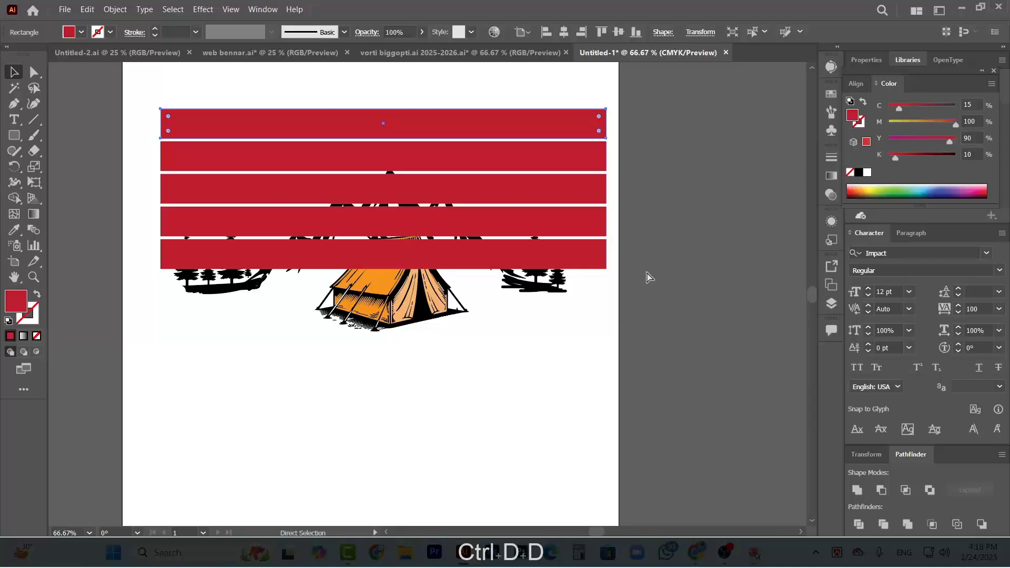
pyautogui.hotkey('ctrl', 'd')
pyautogui.scroll(-2, 541, 218)
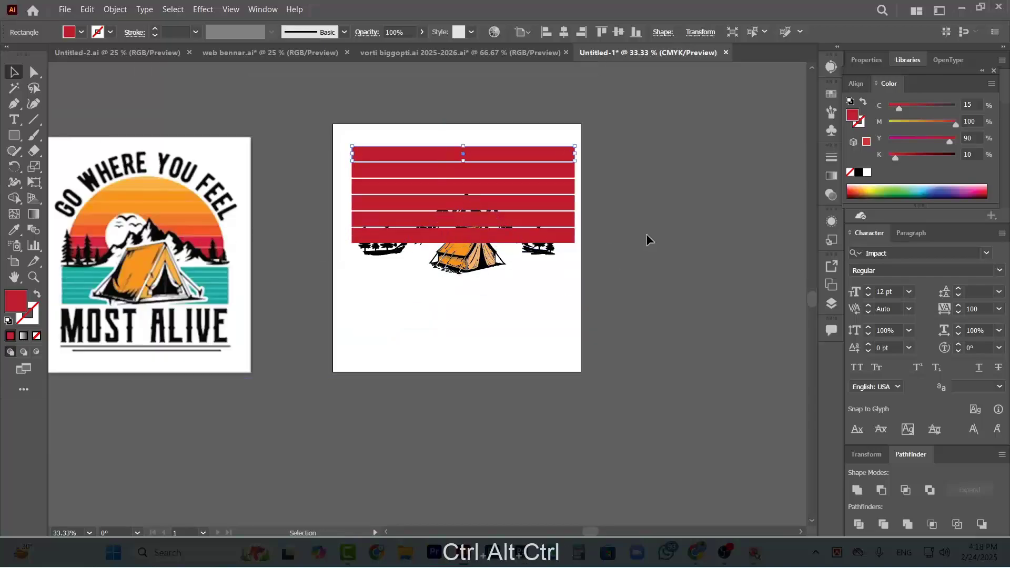
pyautogui.scroll(1, 547, 229)
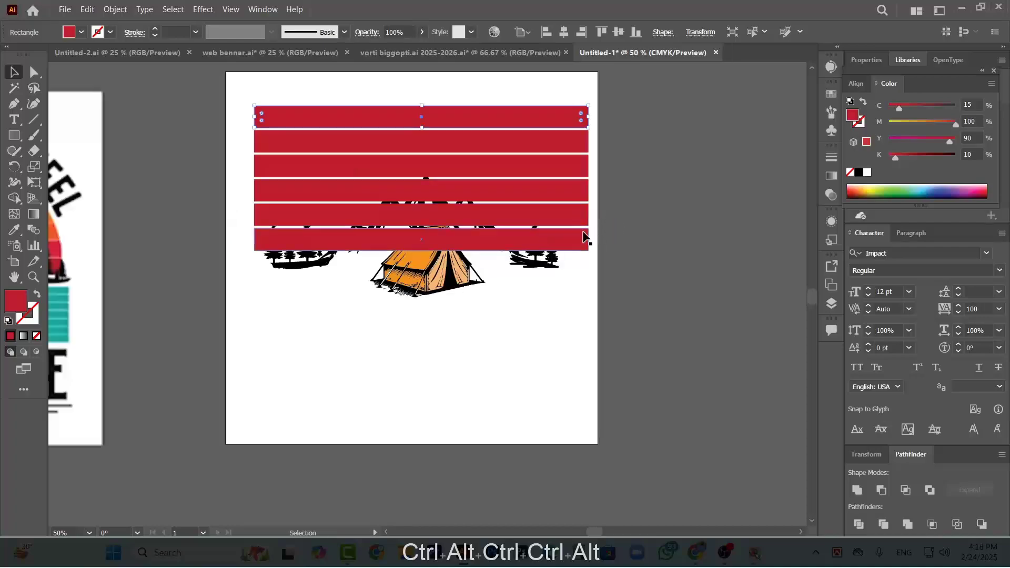
# Fill the second stripe from the bottom with bright red C=0 M=100 Y=100 K=0
pyautogui.click(581, 235)
pyautogui.click(635, 228)
pyautogui.click(518, 215)
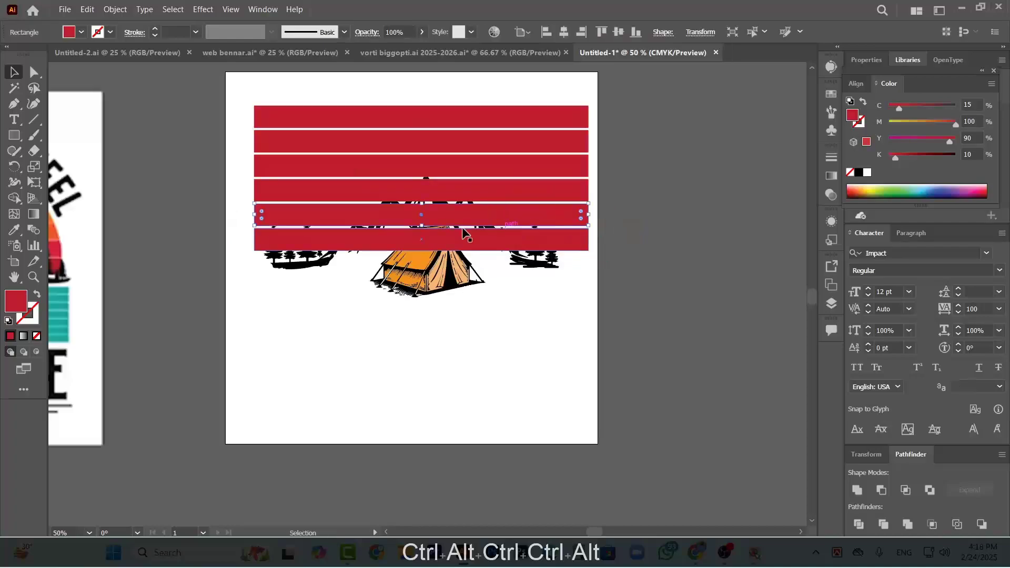
pyautogui.click(80, 32)
pyautogui.click(47, 57)
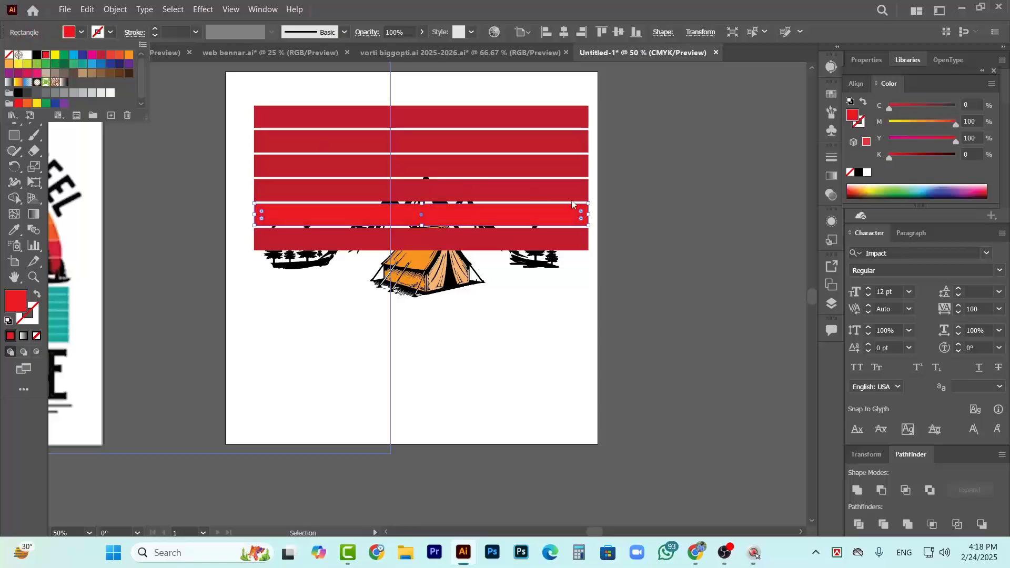
pyautogui.click(685, 201)
# Fill the third stripe from the bottom with light red C=0 M=90 Y=85 K=0
pyautogui.scroll(-1, 520, 213)
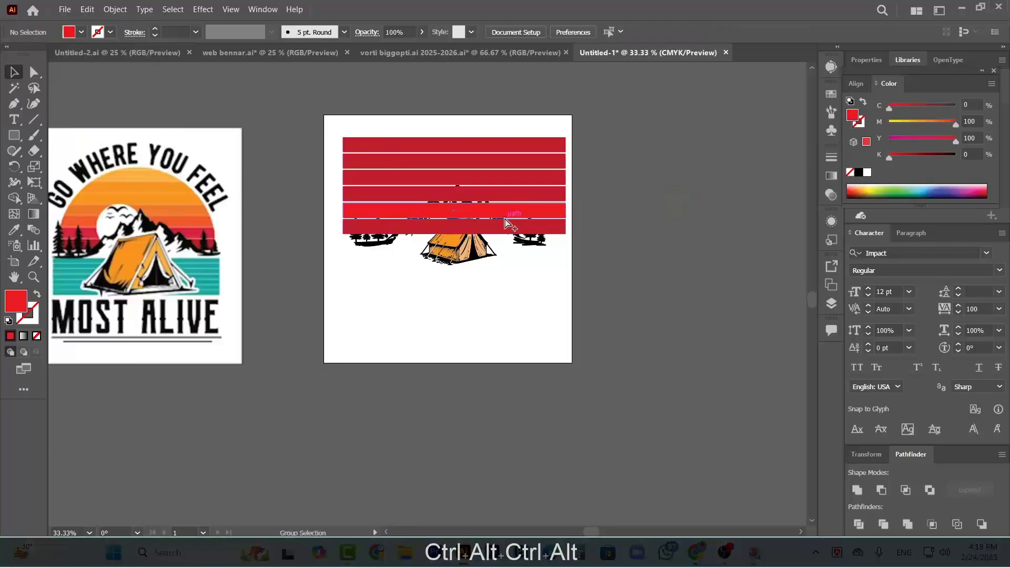
pyautogui.scroll(1, 517, 213)
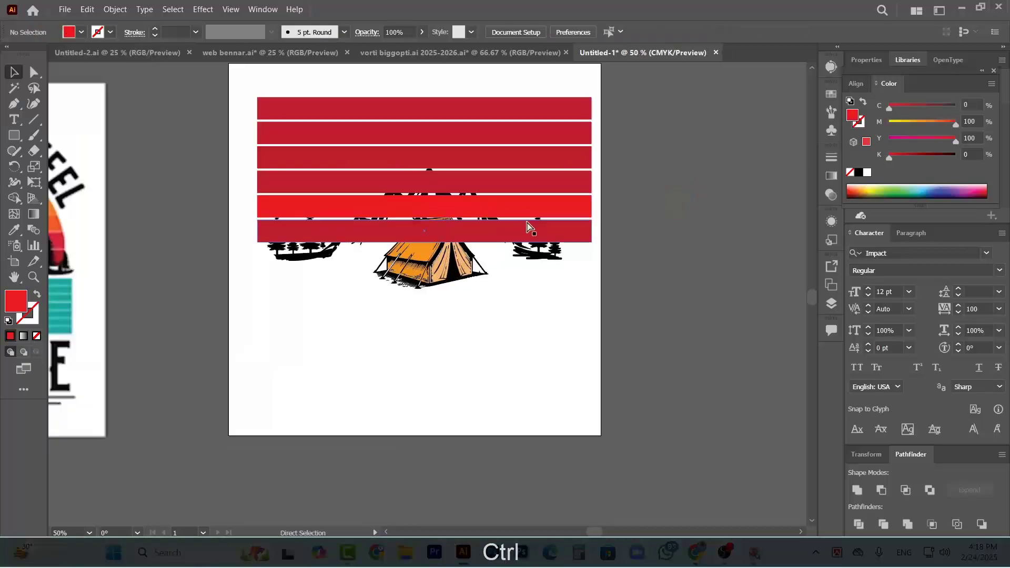
pyautogui.hscroll(-1, 516, 205)
pyautogui.click(497, 172)
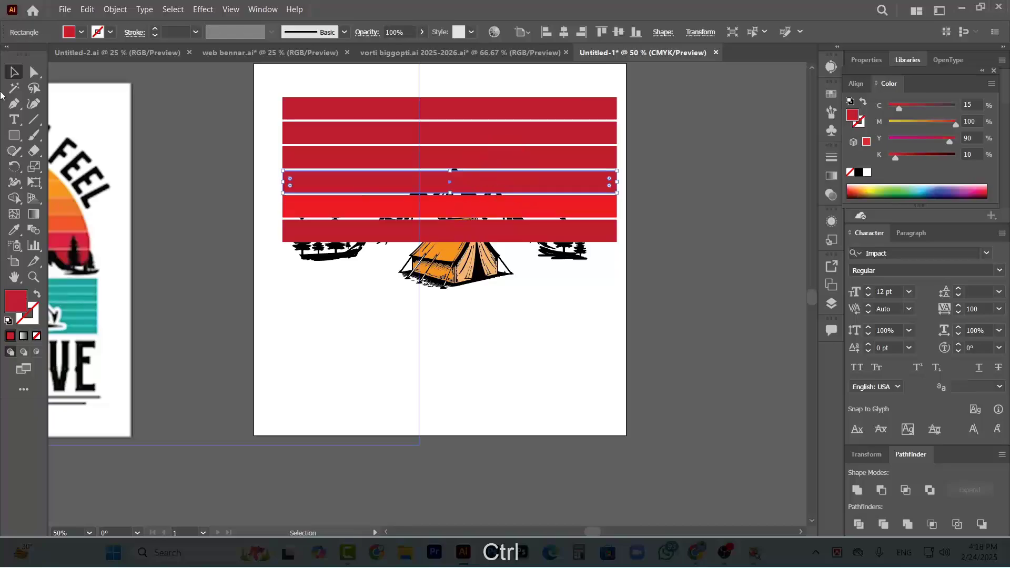
pyautogui.click(80, 33)
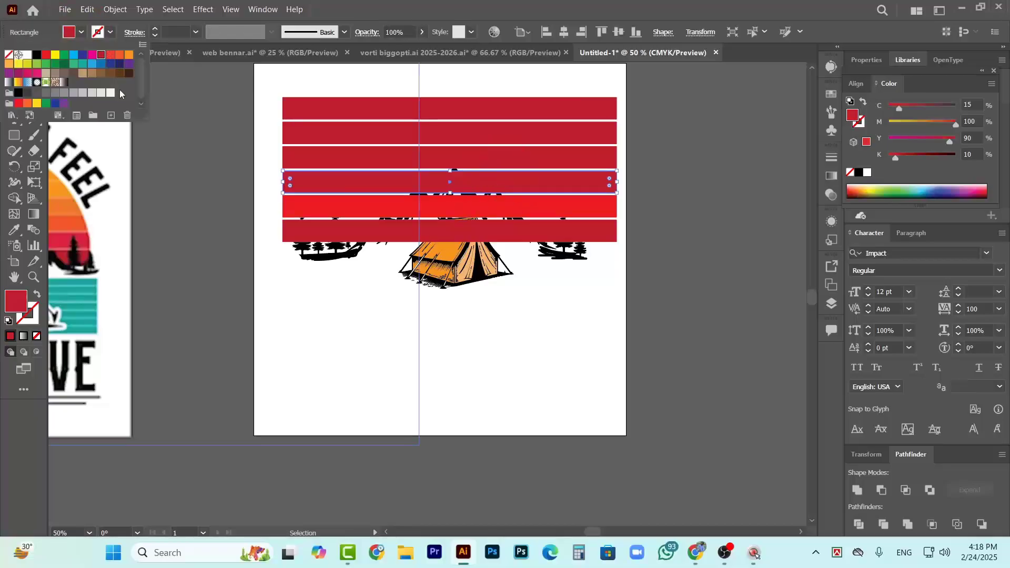
pyautogui.click(111, 56)
pyautogui.click(641, 191)
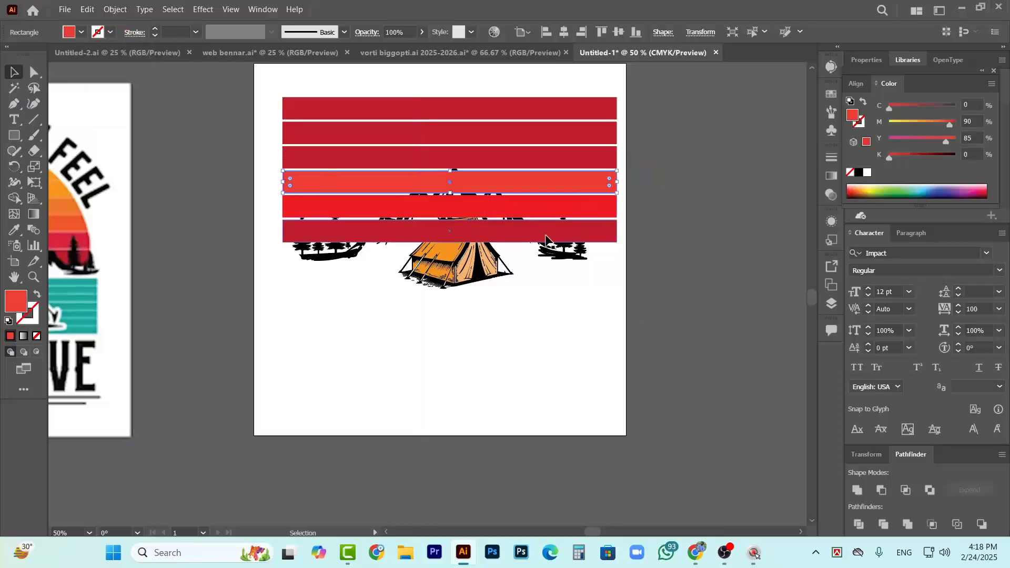
pyautogui.click(658, 145)
# Fill the fourth stripe from the bottom with C=0 M=80 Y=95 K=0 and the fifth with C=0 M=50 Y=100 K=0
pyautogui.keyDown('ctrl'); pyautogui.click(526, 154); pyautogui.keyUp('ctrl')
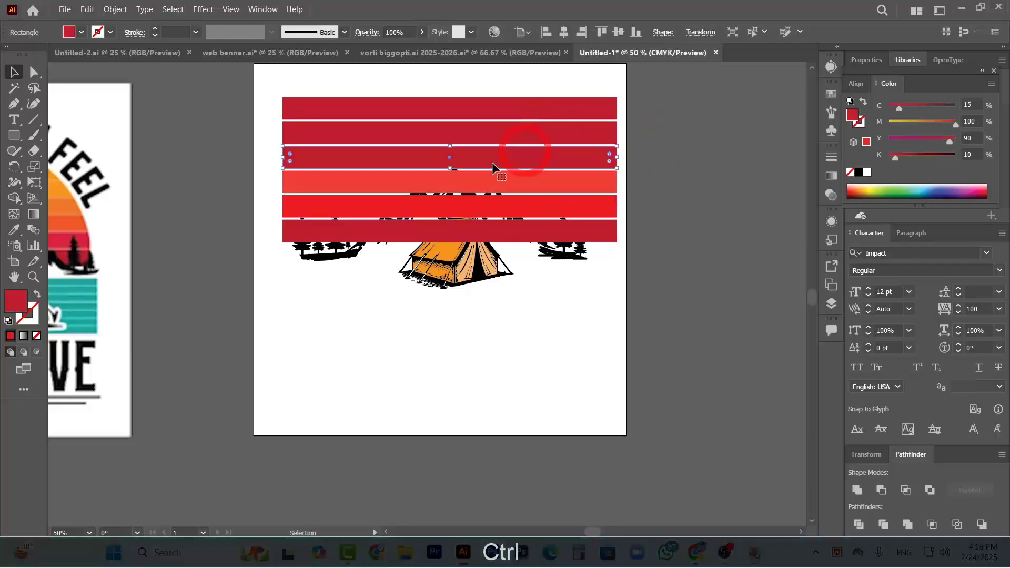
pyautogui.click(82, 32)
pyautogui.click(119, 55)
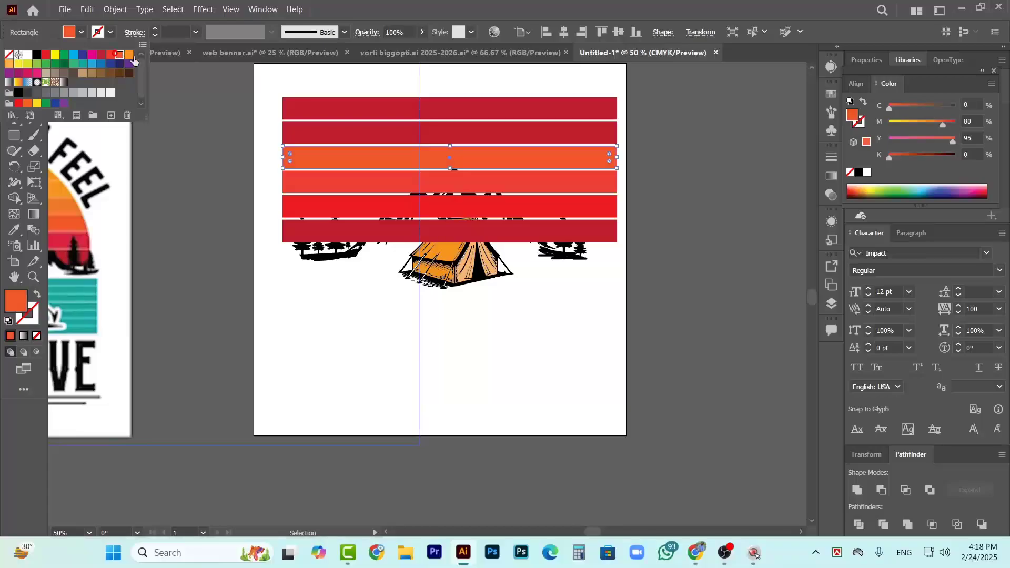
pyautogui.click(703, 192)
pyautogui.keyDown('ctrl'); pyautogui.click(558, 130); pyautogui.keyUp('ctrl')
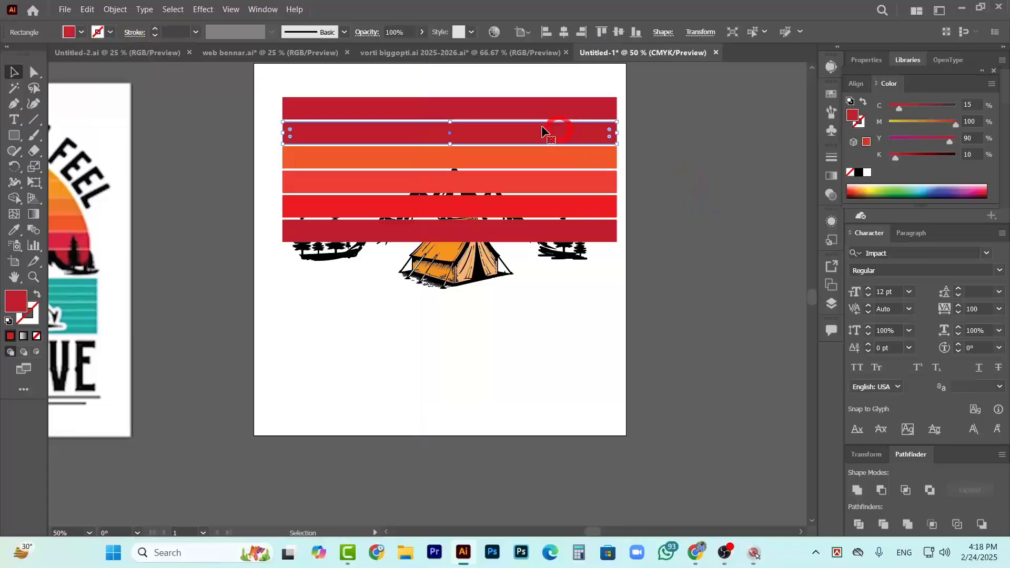
pyautogui.click(81, 32)
pyautogui.click(128, 56)
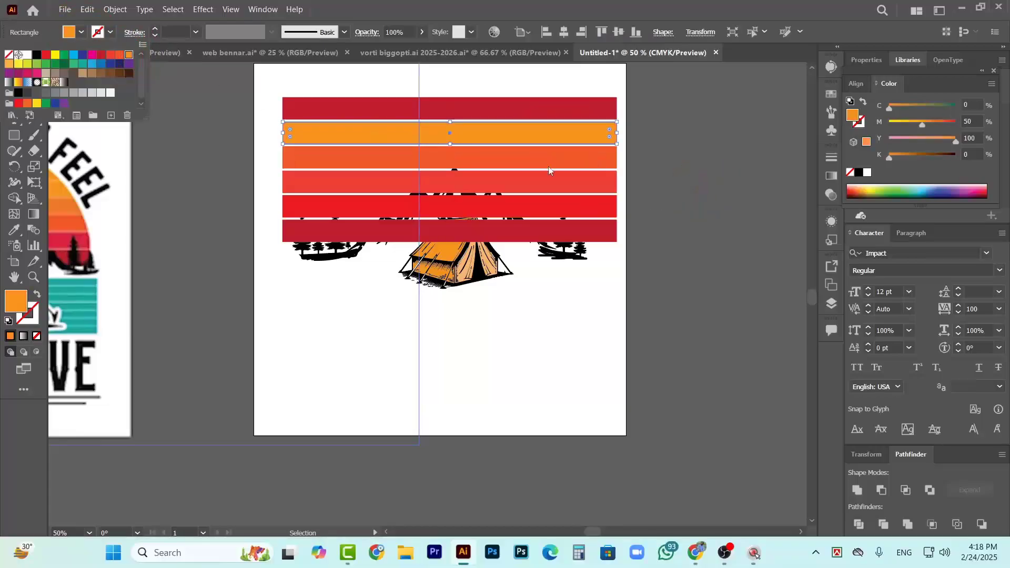
pyautogui.click(693, 180)
# Fill the top stripe with light orange C=0 M=35 Y=85 K=0 and compare the stripes with the reference design
pyautogui.click(563, 113)
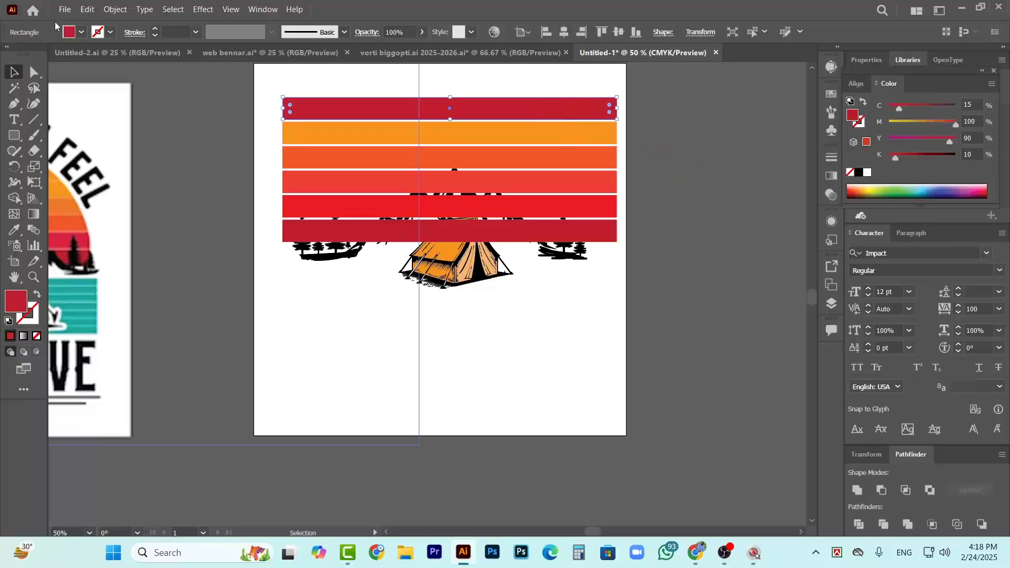
pyautogui.click(82, 32)
pyautogui.click(9, 64)
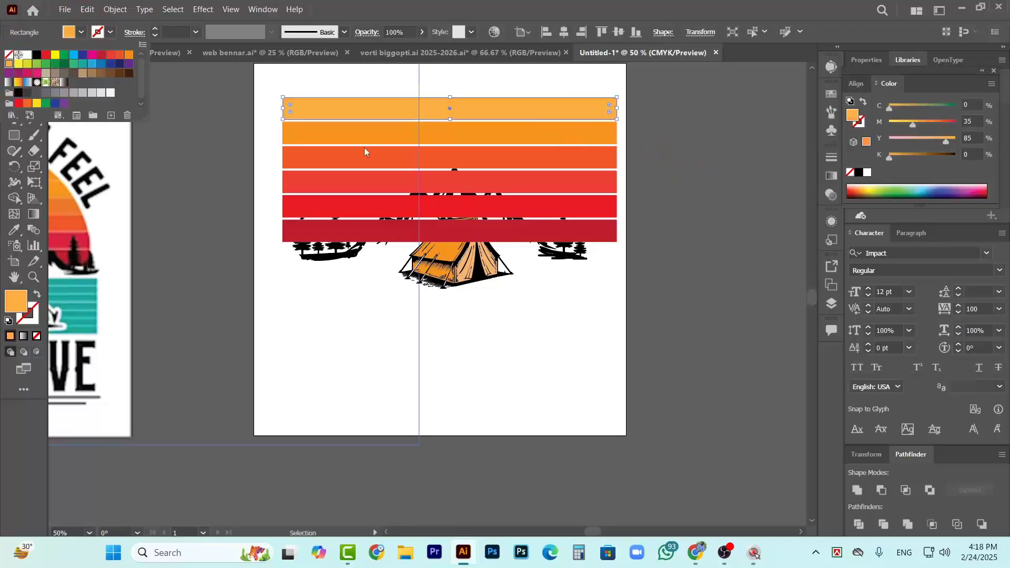
pyautogui.click(765, 172)
pyautogui.scroll(-2, 514, 207)
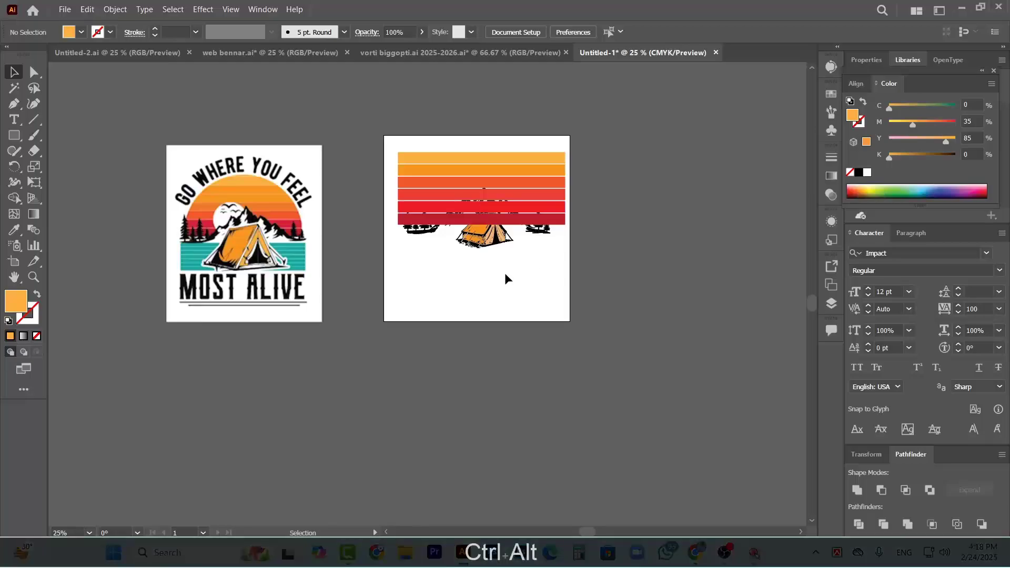
pyautogui.scroll(3, 495, 275)
pyautogui.scroll(1, 444, 218)
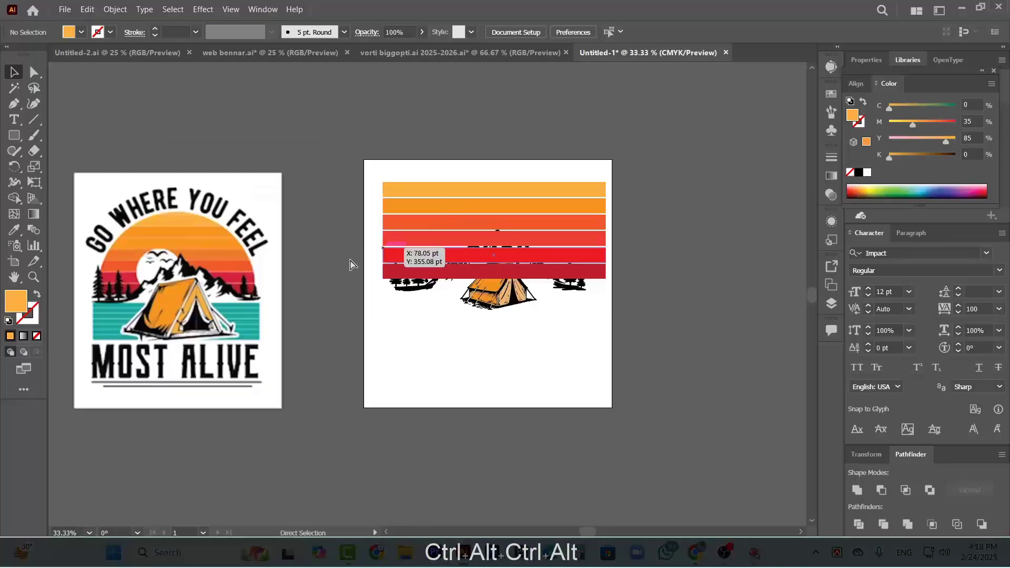
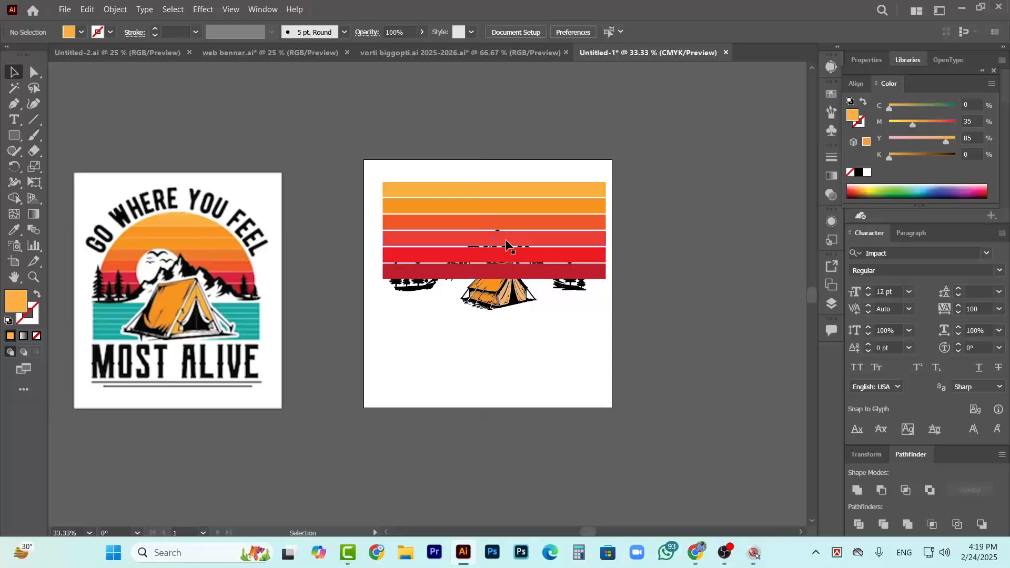
# Compare the six sunset stripes on the artboard with the striped sun in the reference design
pyautogui.scroll(1, 595, 228)
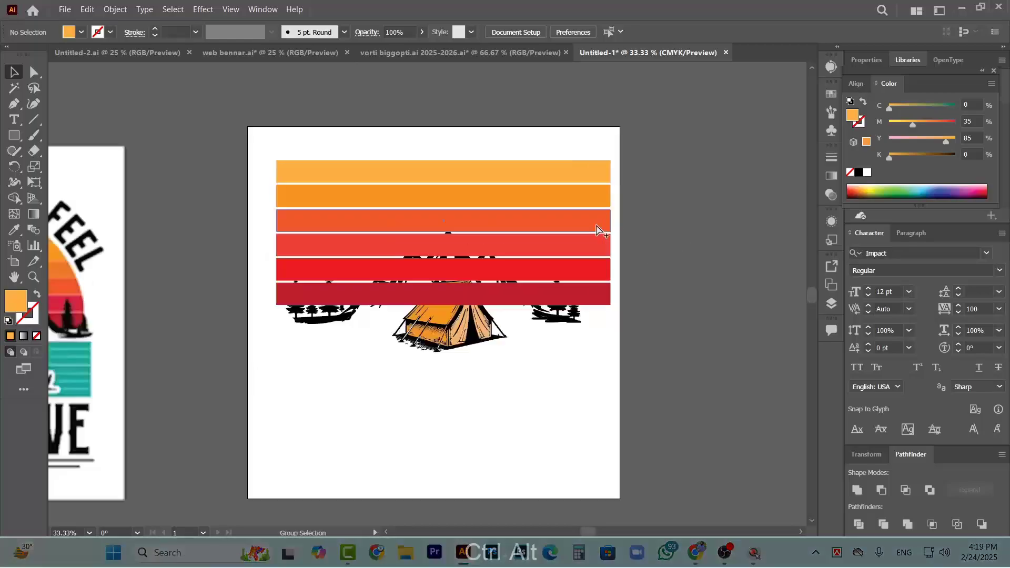
pyautogui.scroll(1, 569, 302)
pyautogui.scroll(-1, 563, 328)
pyautogui.scroll(1, 562, 331)
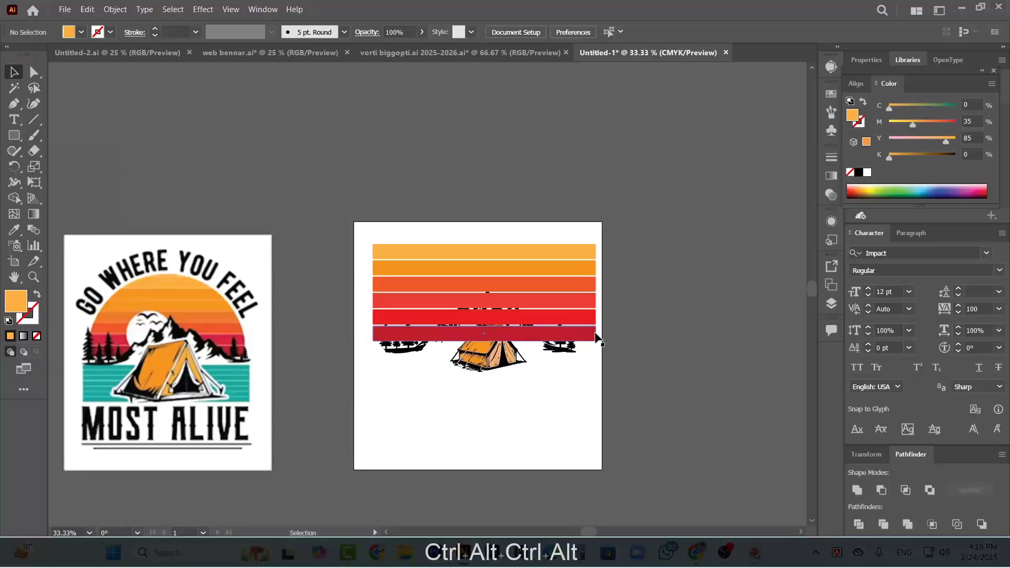
pyautogui.scroll(1, 562, 300)
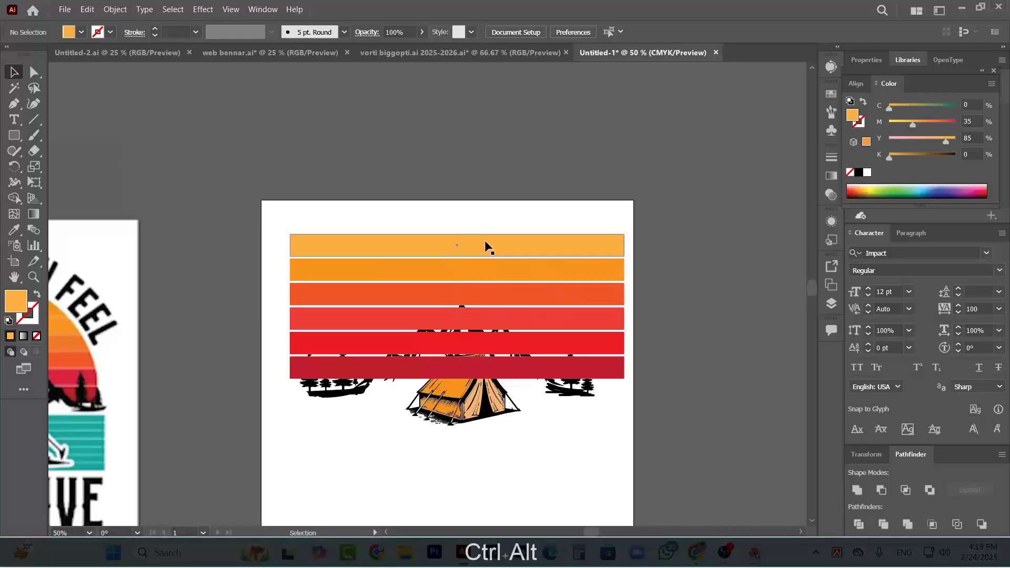
pyautogui.click(500, 240)
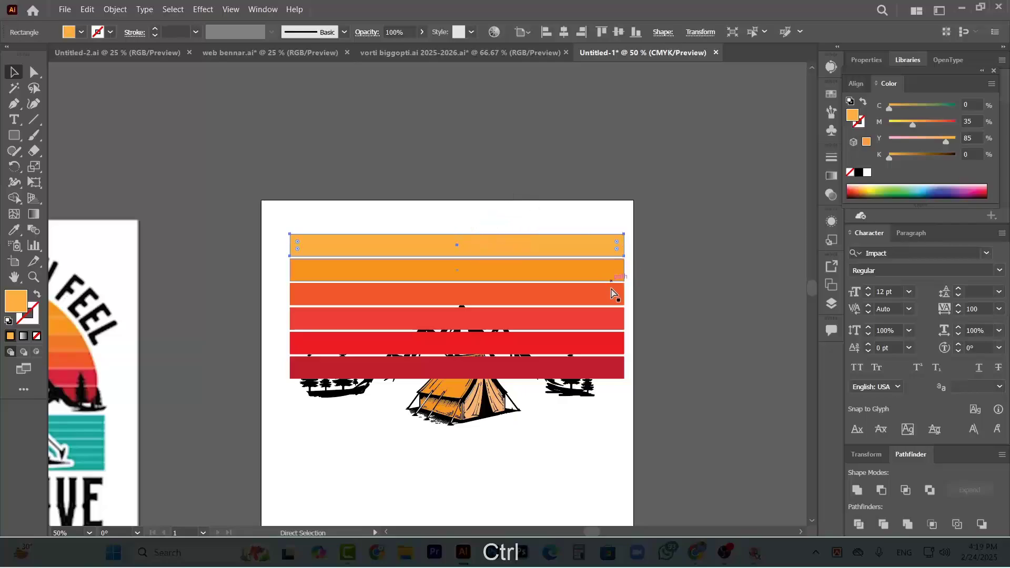
pyautogui.scroll(-1, 514, 295)
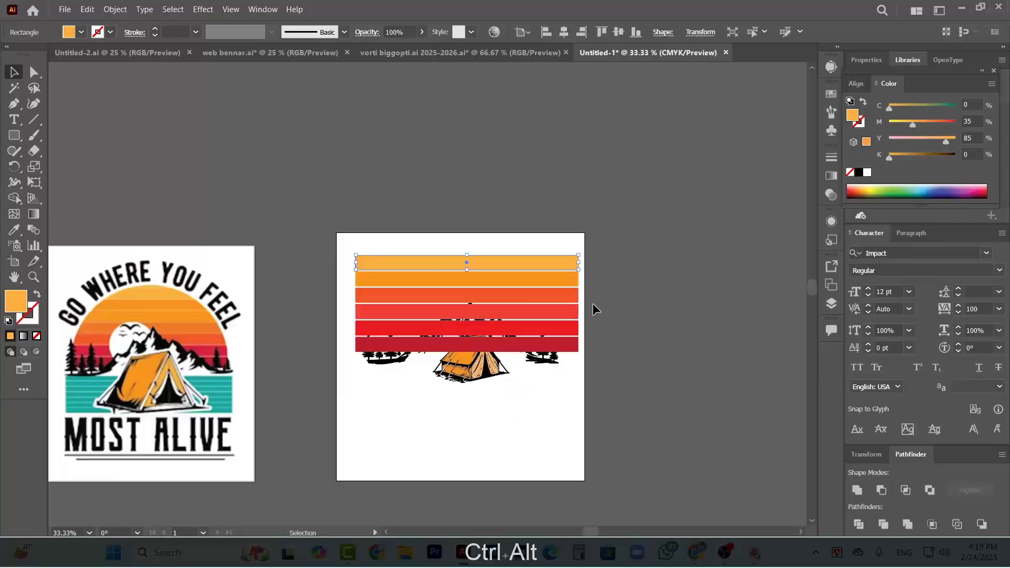
pyautogui.scroll(1, 584, 300)
pyautogui.click(267, 216)
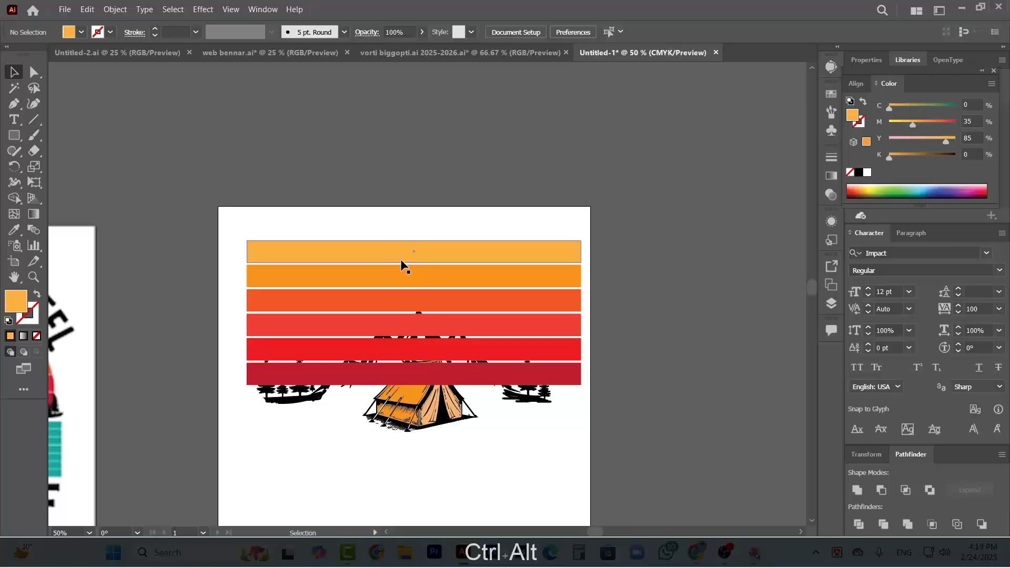
# Duplicate the top light orange stripe directly above itself with the same spacing as the other stripes
pyautogui.click(465, 254)
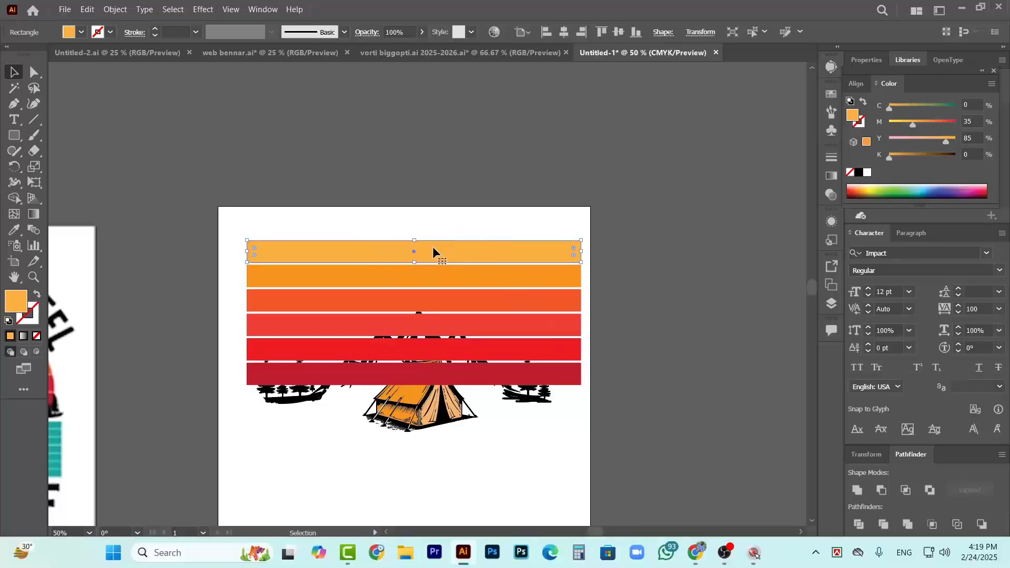
pyautogui.press('alt')
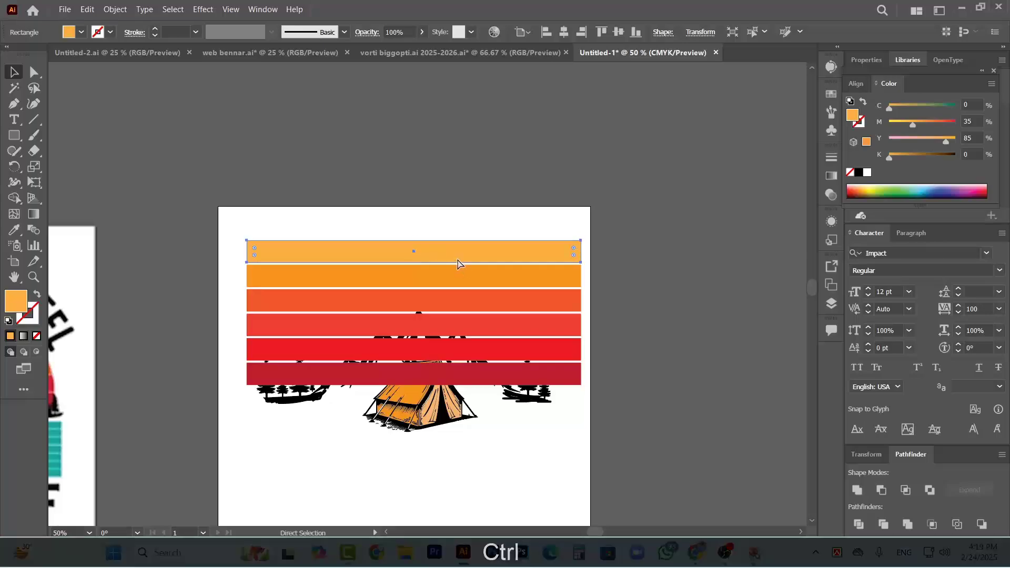
pyautogui.hotkey('ctrl', 'd')
pyautogui.click(642, 222)
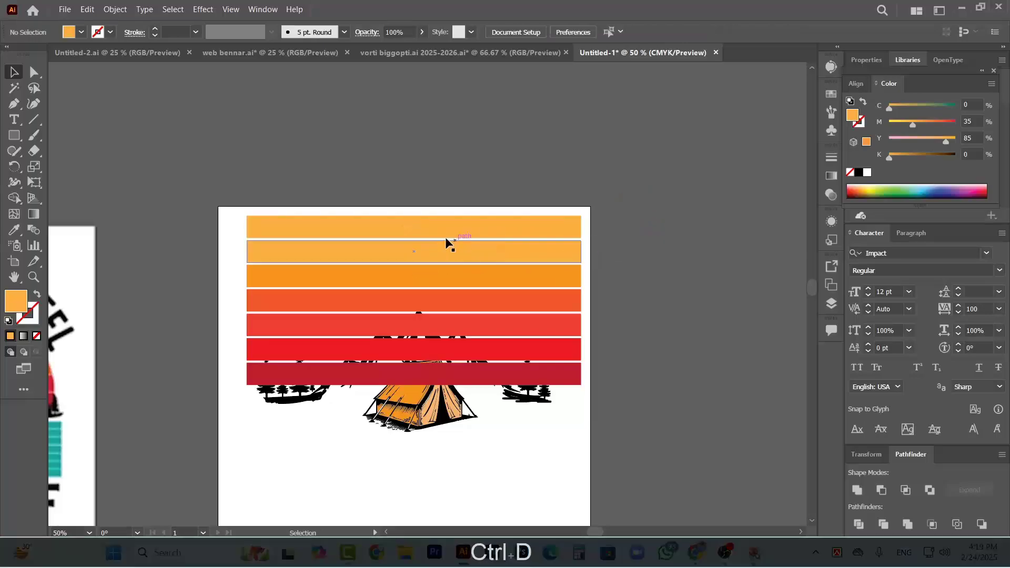
# Fill the new top stripe with pale orange C=2.14 M=25.51 Y=58.27 K=0
pyautogui.click(356, 234)
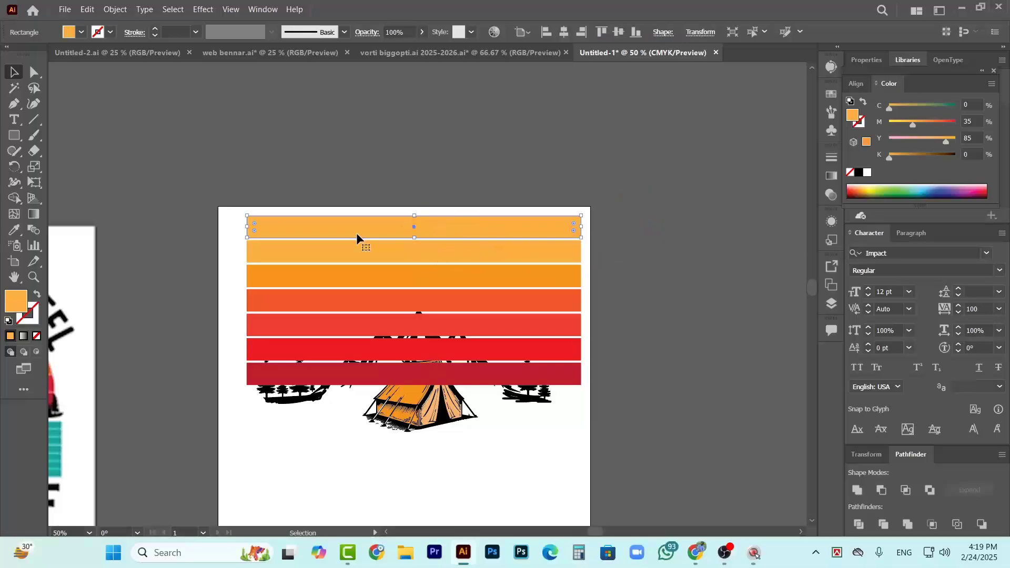
pyautogui.doubleClick(16, 301)
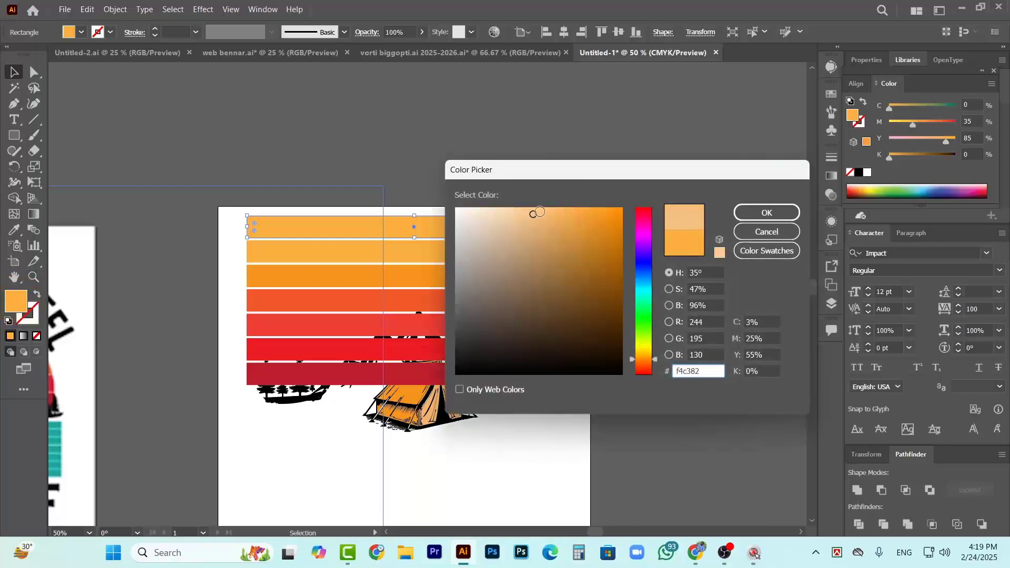
pyautogui.click(766, 213)
pyautogui.click(670, 250)
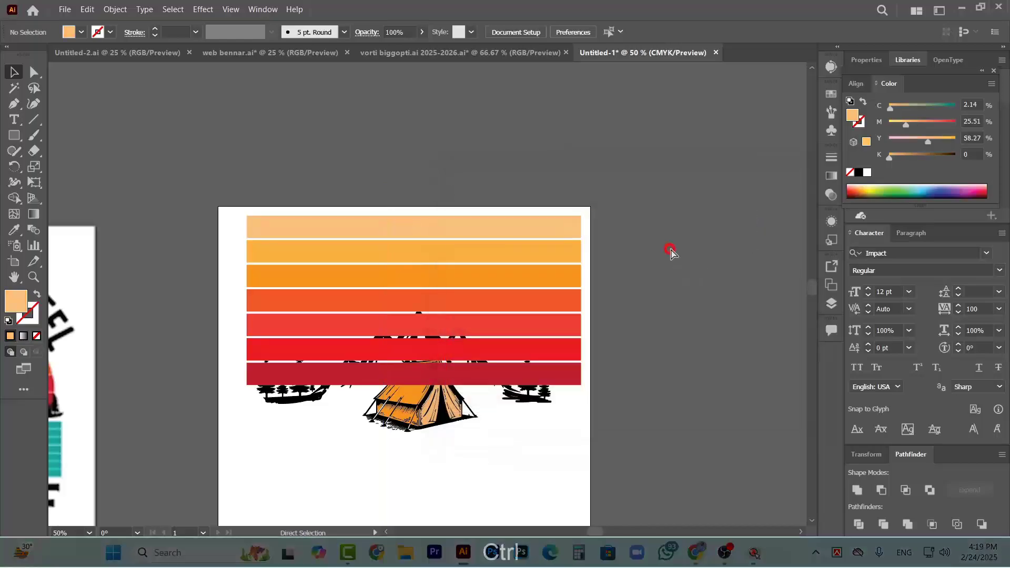
# Select all seven stripes together and send them to the back, behind the mountains, pines and tent
pyautogui.hotkey('ctrl', '-')
pyautogui.scroll(-1, 530, 317)
pyautogui.scroll(-1, 426, 321)
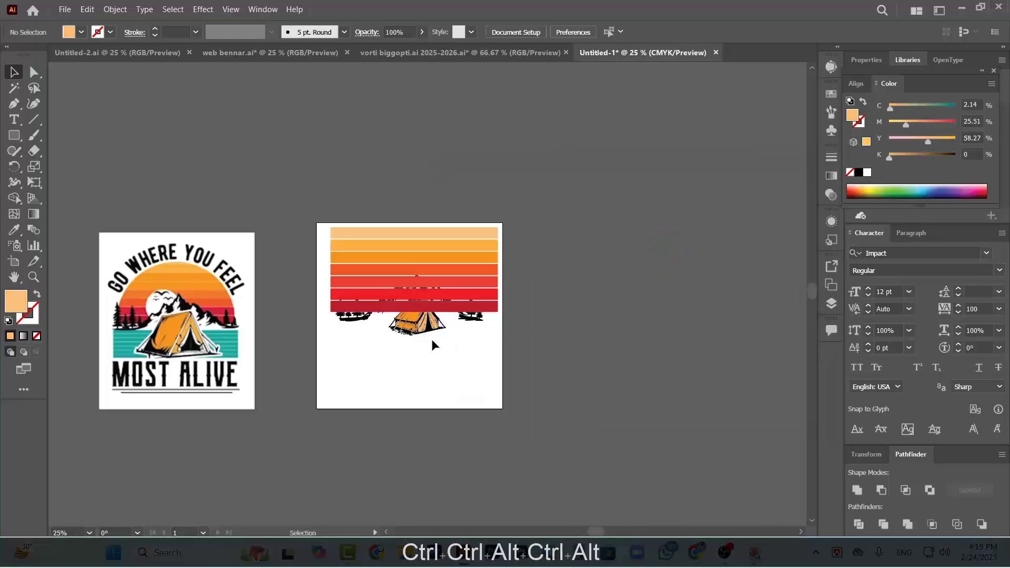
pyautogui.scroll(2, 470, 332)
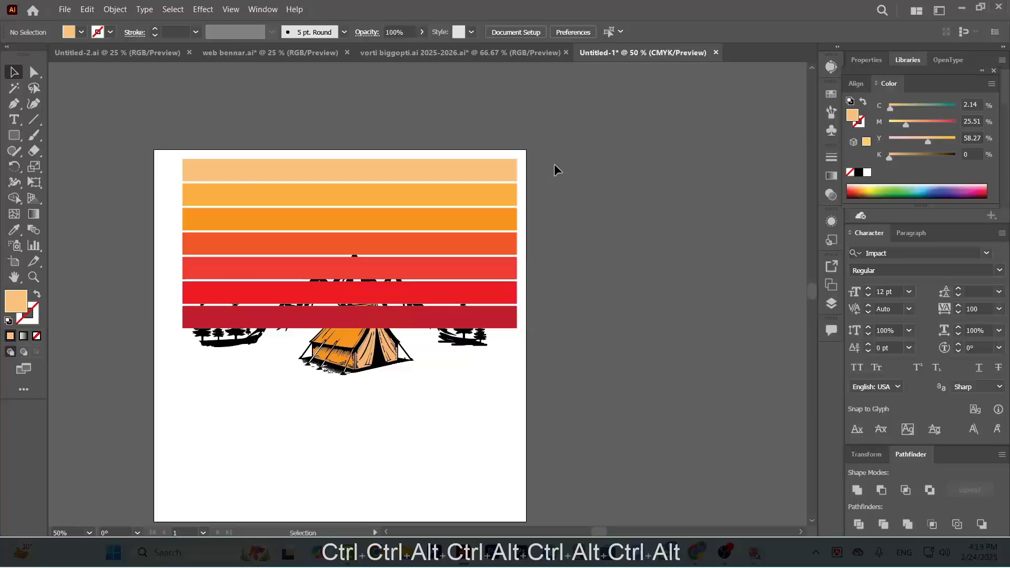
pyautogui.moveTo(500, 337); pyautogui.dragTo(498, 341)
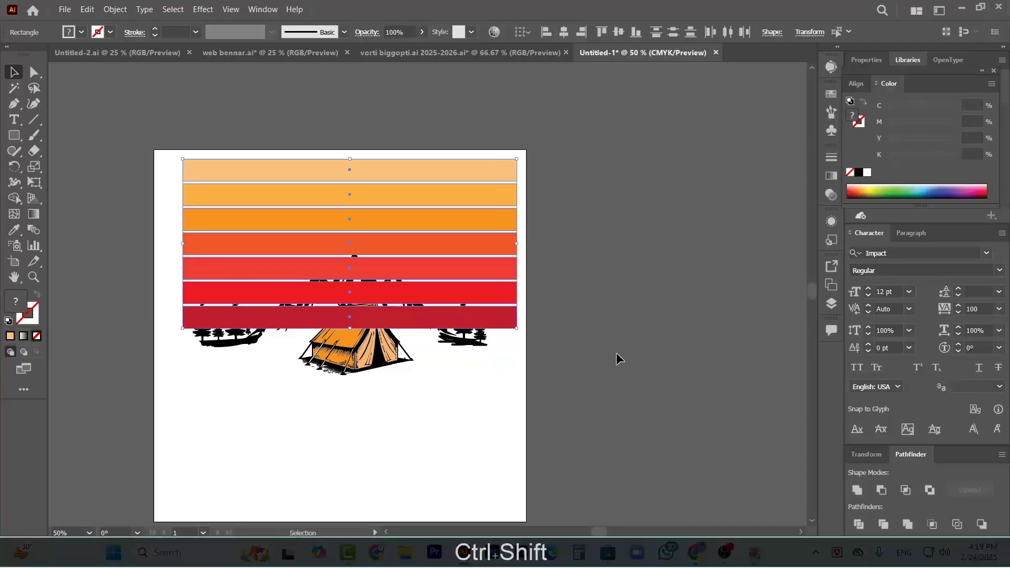
pyautogui.rightClick(462, 252)
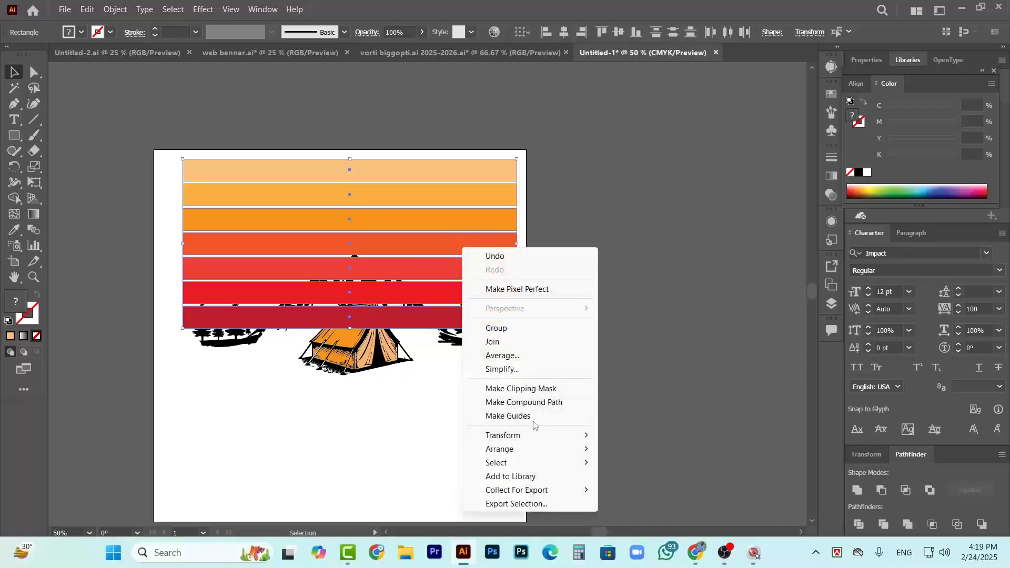
pyautogui.moveTo(545, 450)
pyautogui.click(658, 490)
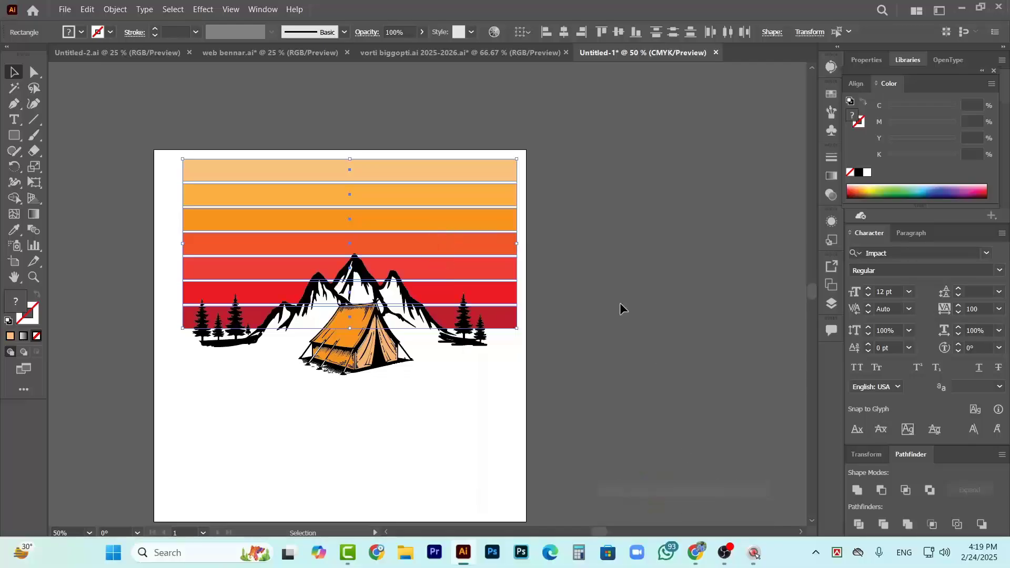
pyautogui.click(599, 242)
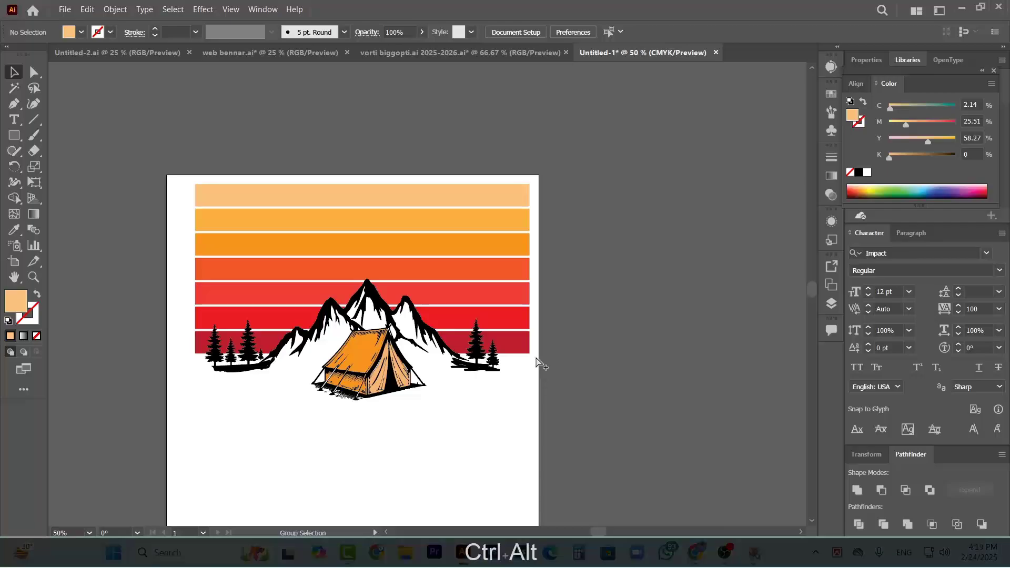
# Draw a circle over the stripes with the Ellipse tool and enlarge it from its centre to about 870 pt in diameter
pyautogui.scroll(-1, 541, 361)
pyautogui.hscroll(-3, 530, 367)
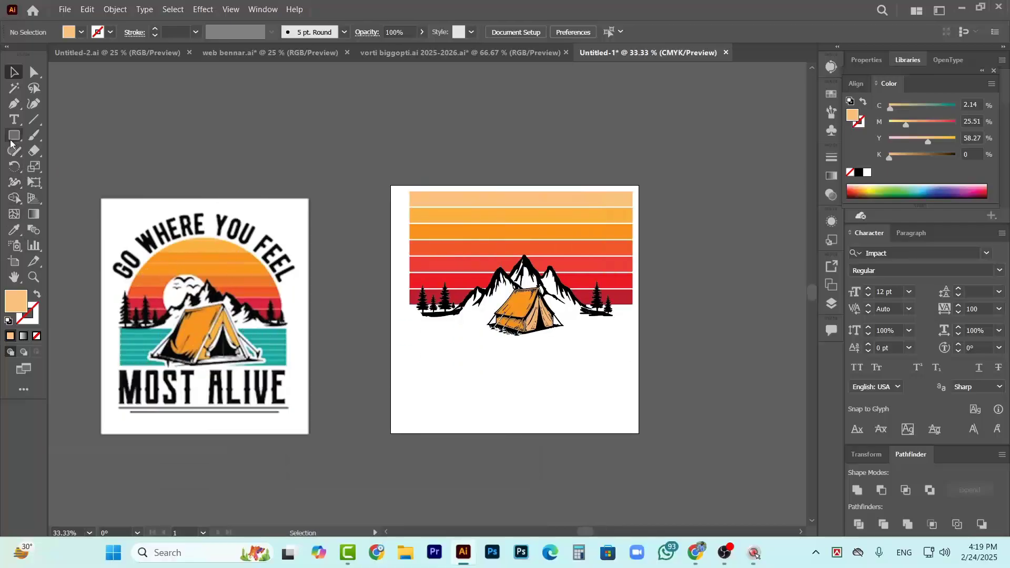
pyautogui.moveTo(12, 138); pyautogui.dragTo(81, 170)
pyautogui.hscroll(3, 559, 318)
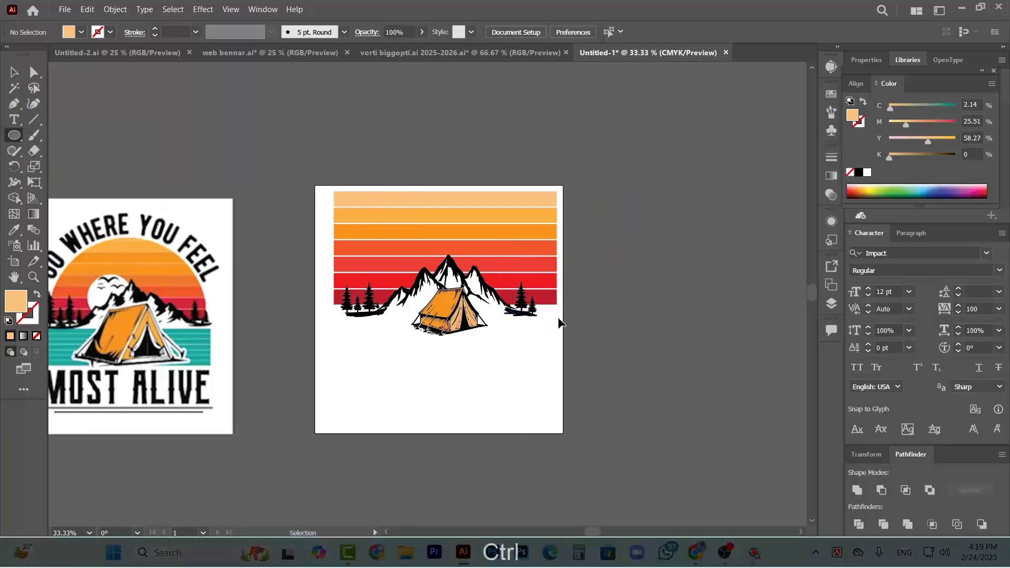
pyautogui.scroll(1, 476, 271)
pyautogui.moveTo(434, 251); pyautogui.dragTo(567, 346)
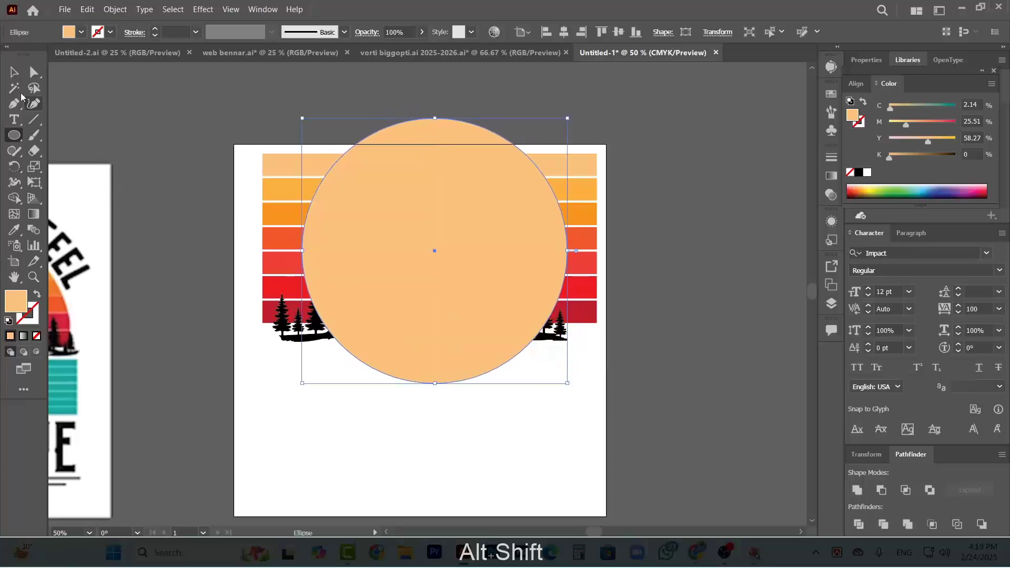
pyautogui.click(8, 72)
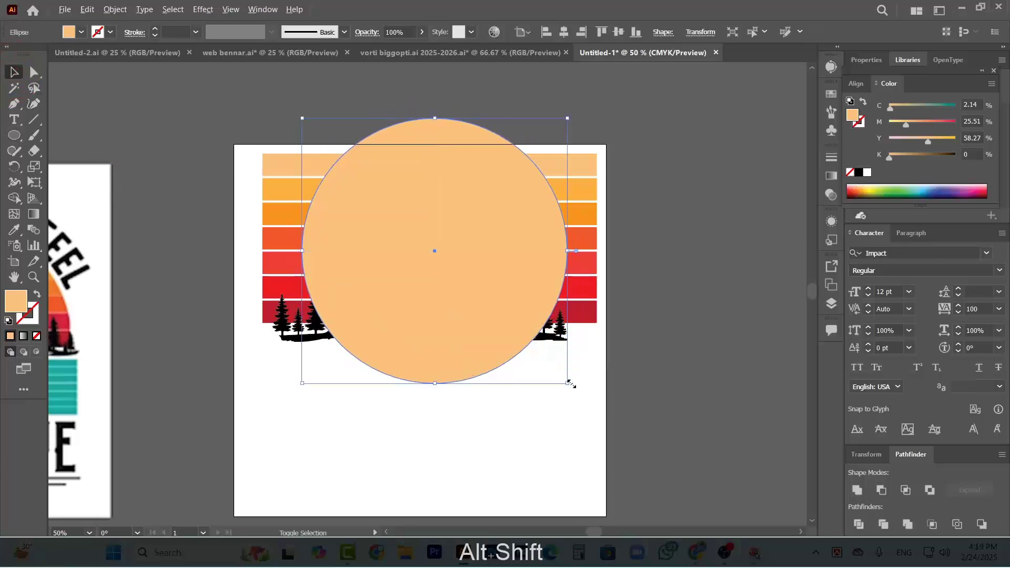
pyautogui.moveTo(569, 384); pyautogui.dragTo(599, 412)
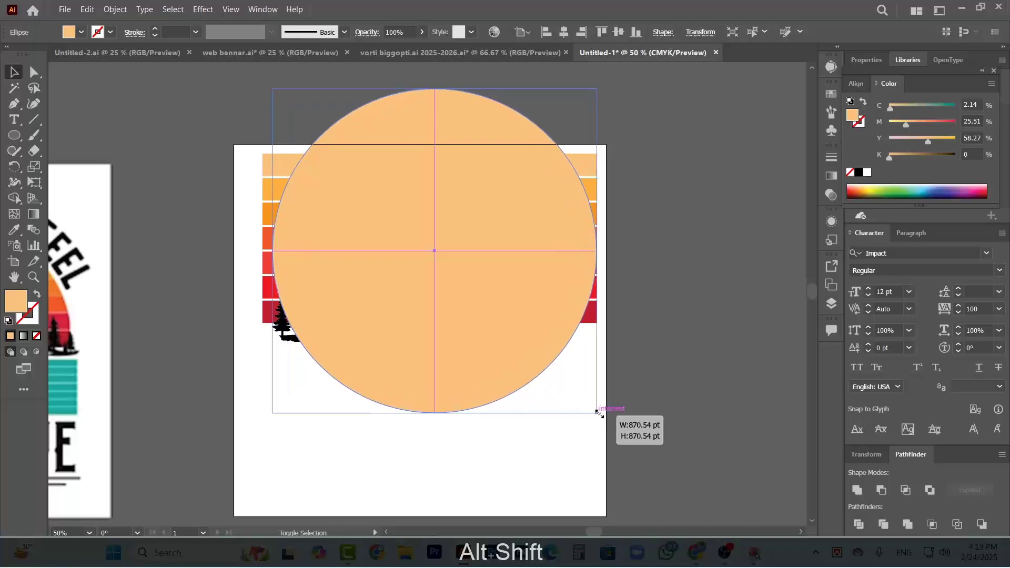
# Move the circle down so its top sits just inside the top stripe and its centre near the lowest stripe's bottom edge
pyautogui.moveTo(433, 363); pyautogui.dragTo(456, 399)
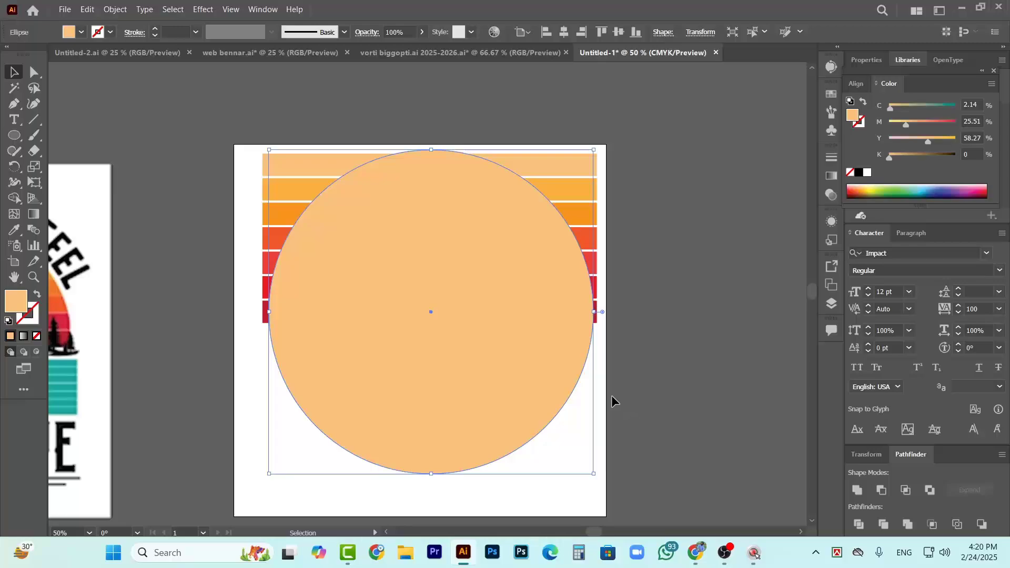
pyautogui.press('Down')
pyautogui.press('Down')
pyautogui.press('Down')
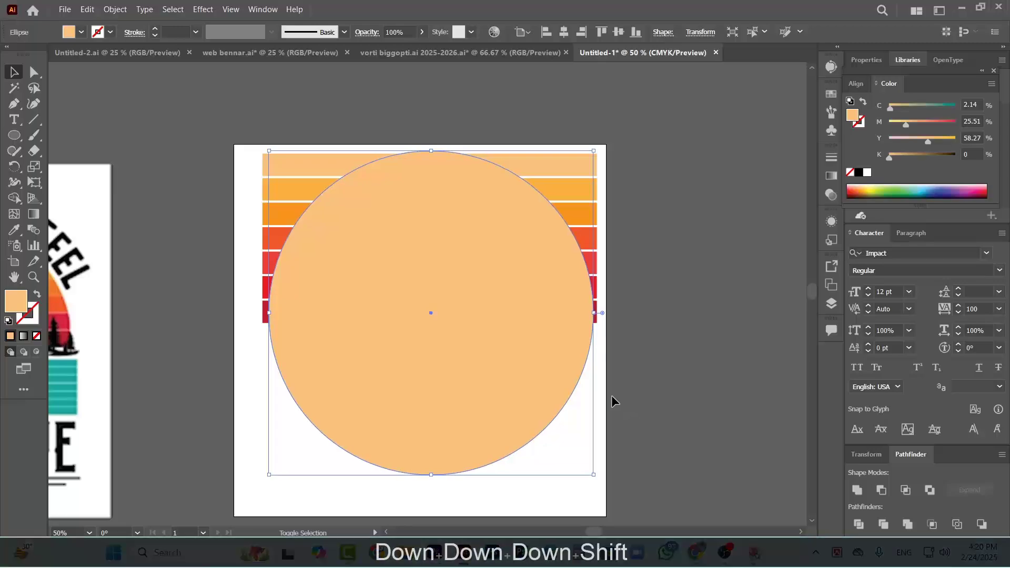
pyautogui.hotkey('shift', 'Down')
pyautogui.press('Down')
pyautogui.hotkey('shift', 'Down')
pyautogui.press('Up')
pyautogui.press('Up')
pyautogui.press('Up')
pyautogui.press('Up')
pyautogui.press('Up')
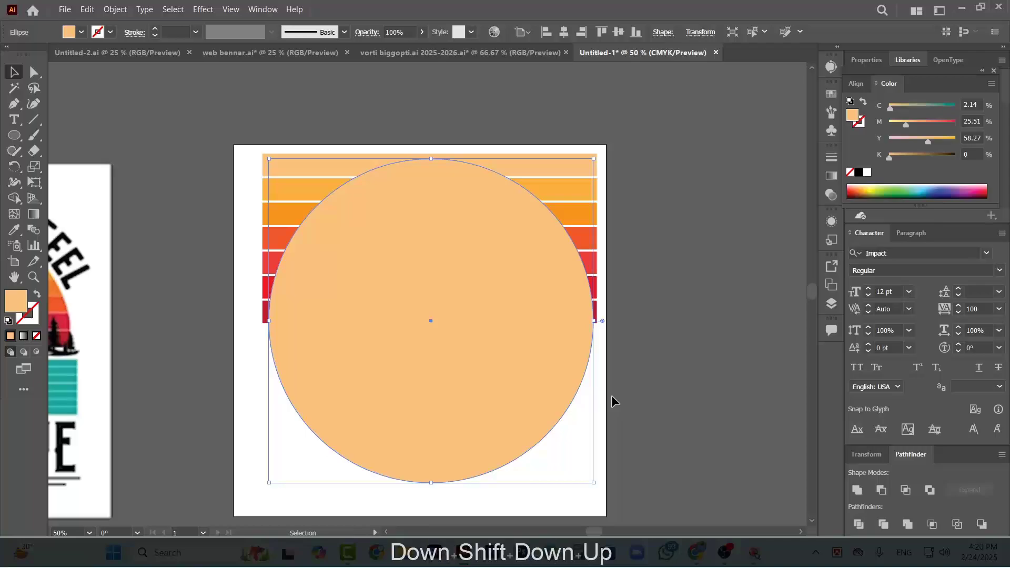
pyautogui.click(691, 268)
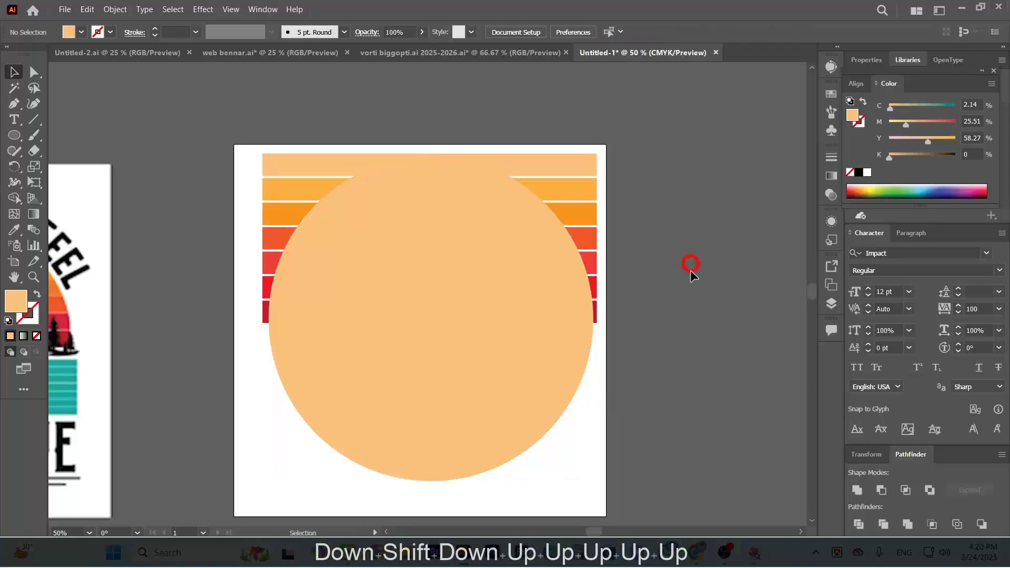
pyautogui.click(526, 288)
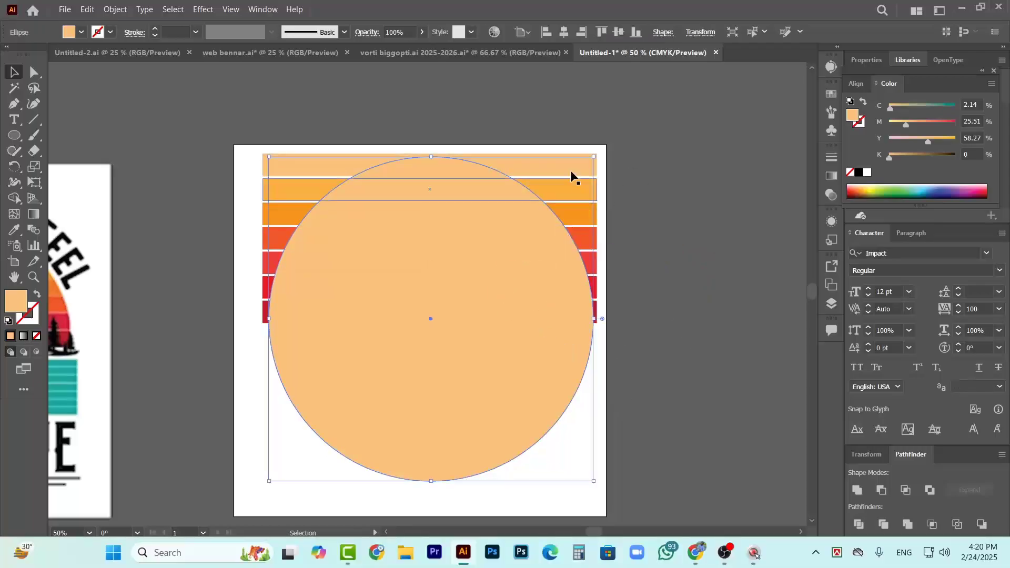
pyautogui.click(661, 189)
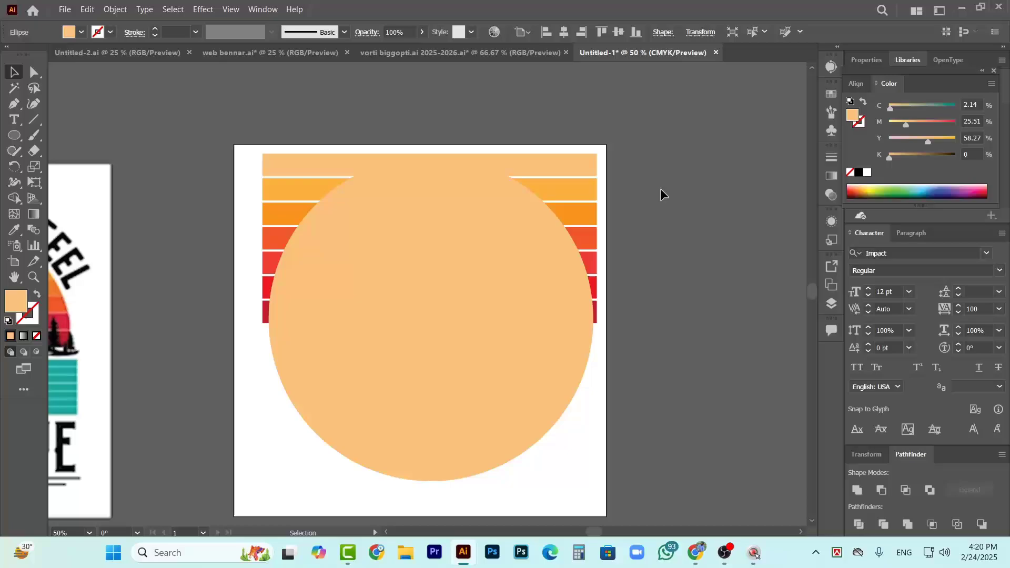
# Clip the seven stripes to the circle with a clipping mask to form the half-round sunset
pyautogui.click(596, 321)
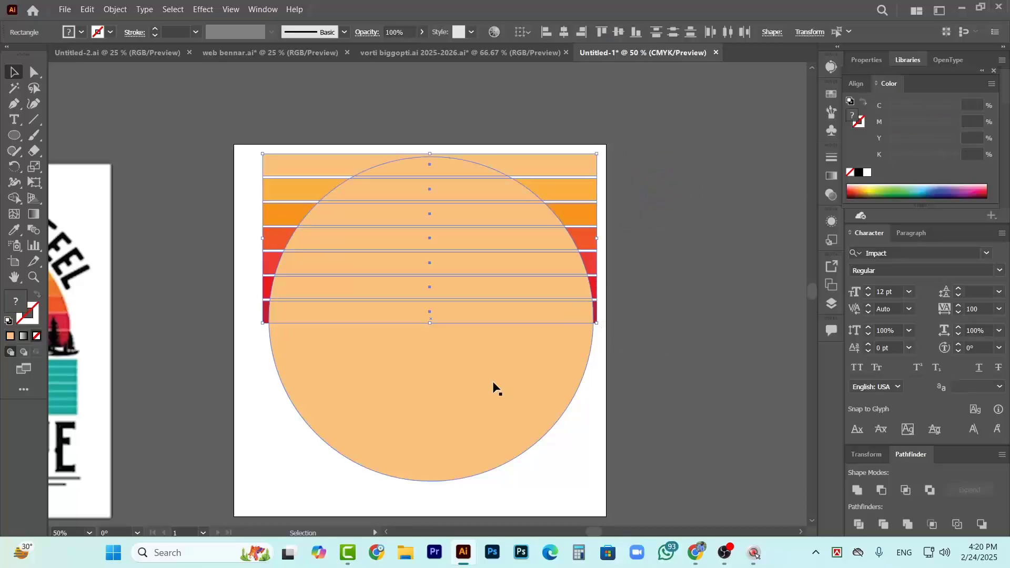
pyautogui.keyDown('shift'); pyautogui.click(465, 366); pyautogui.keyUp('shift')
pyautogui.rightClick(493, 248)
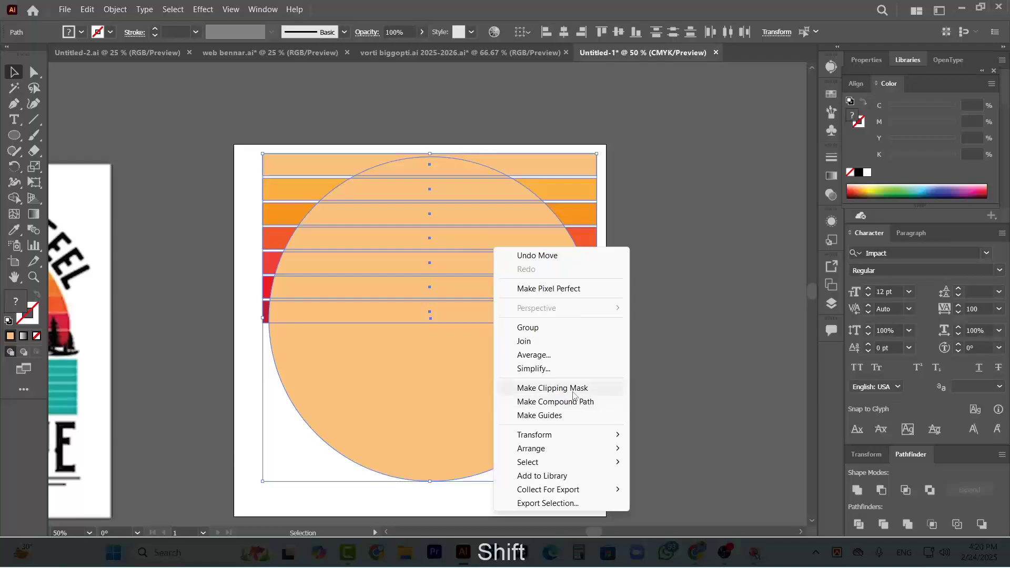
pyautogui.click(553, 388)
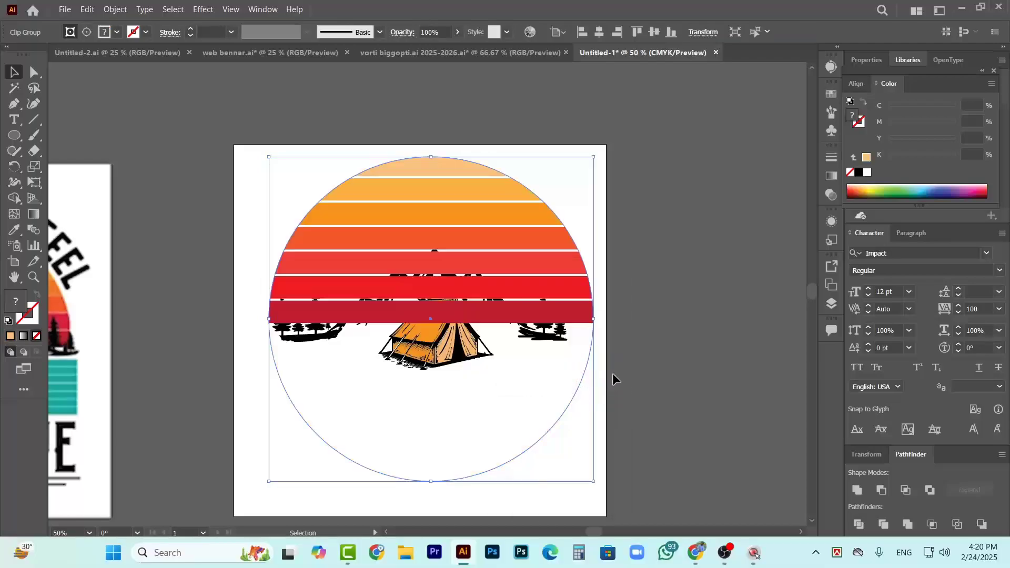
pyautogui.click(724, 324)
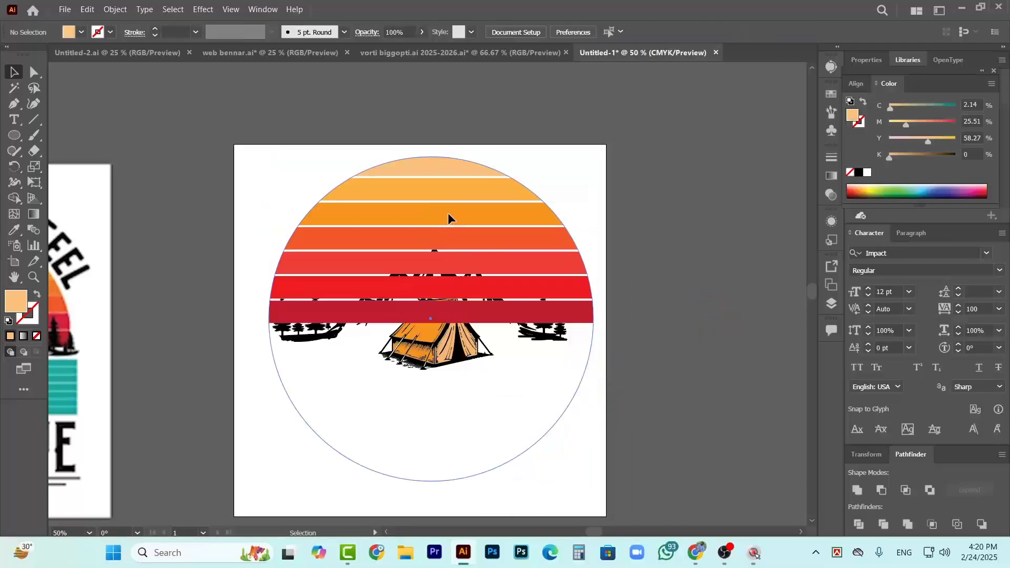
# Send the clipped half-round sunset to the back, behind the mountains, pines and tent
pyautogui.rightClick(464, 226)
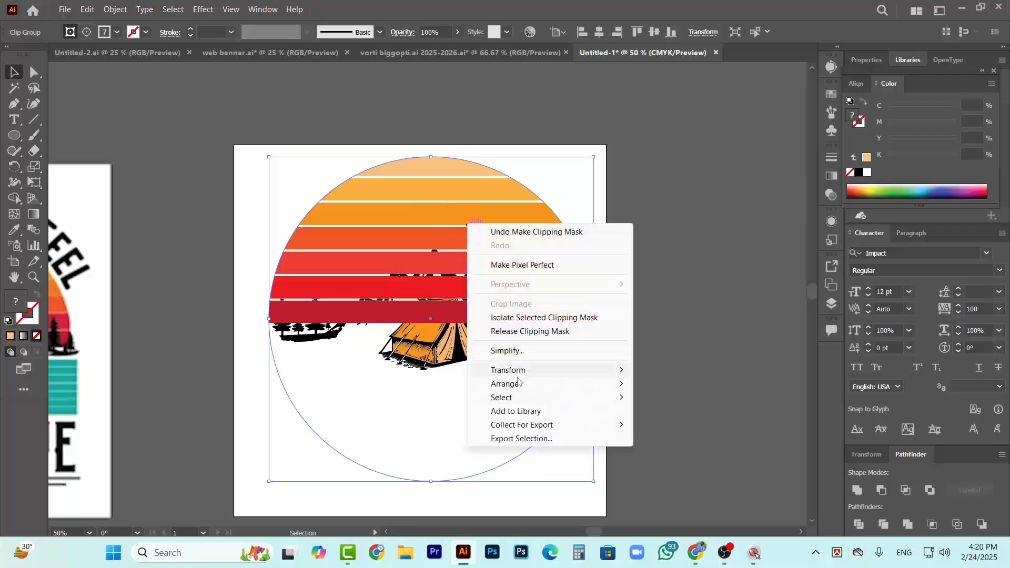
pyautogui.moveTo(624, 387)
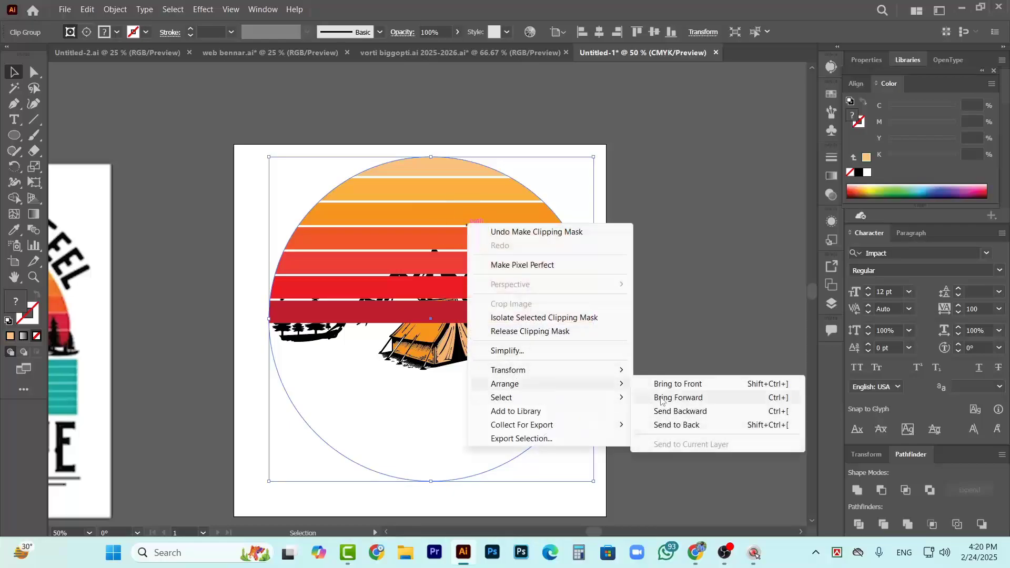
pyautogui.click(681, 427)
pyautogui.click(659, 287)
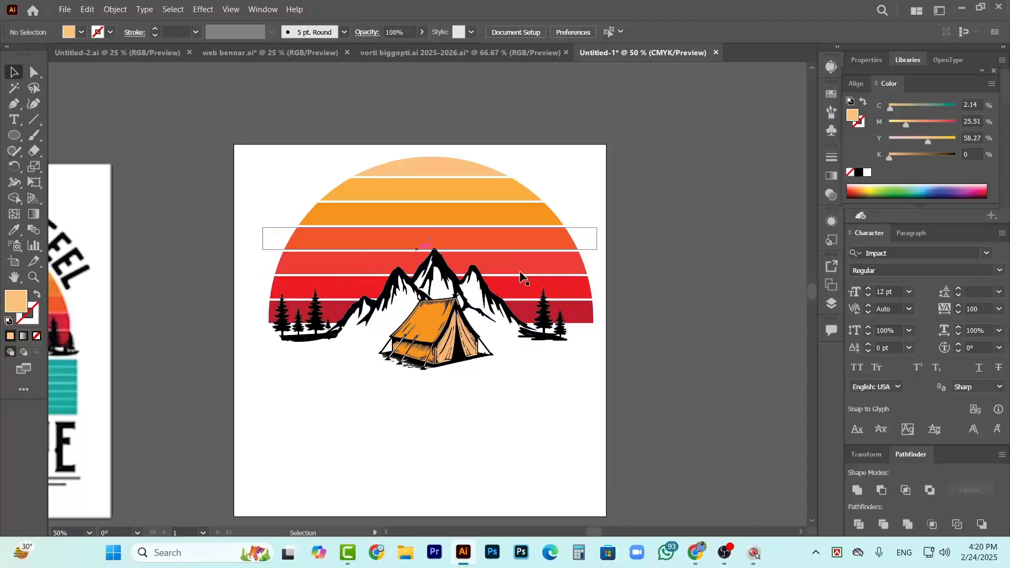
# Compare the sunset, pines and mountains of the new artwork with the reference camping design
pyautogui.scroll(-2, 397, 299)
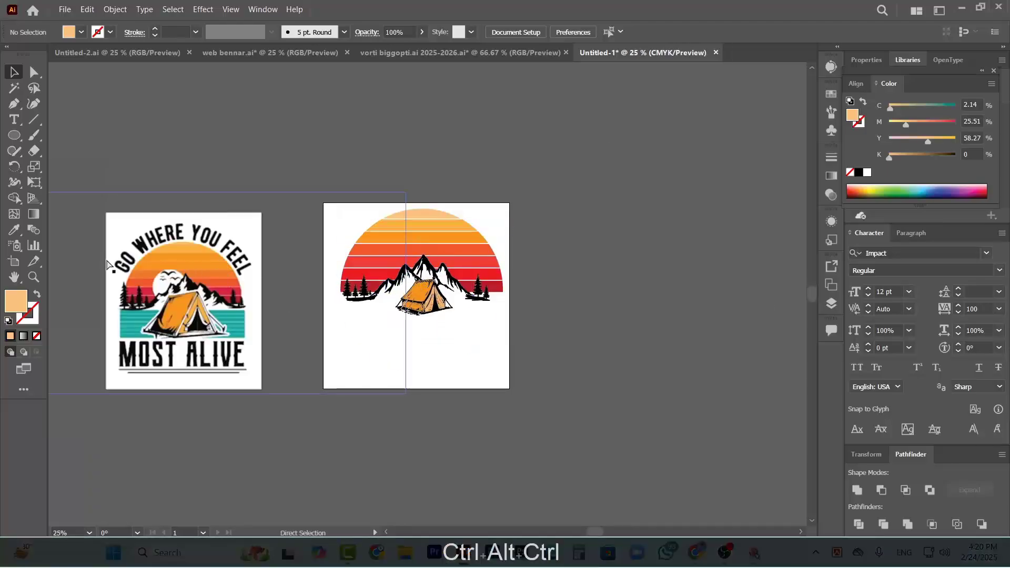
pyautogui.scroll(3, 107, 265)
pyautogui.scroll(-1, 202, 265)
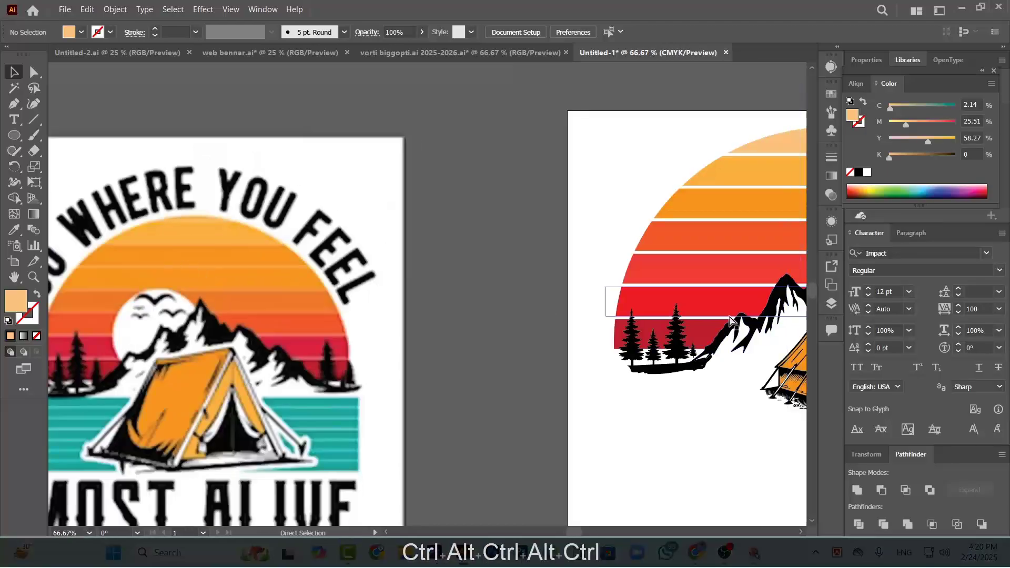
pyautogui.scroll(-3, 609, 288)
pyautogui.scroll(4, 692, 318)
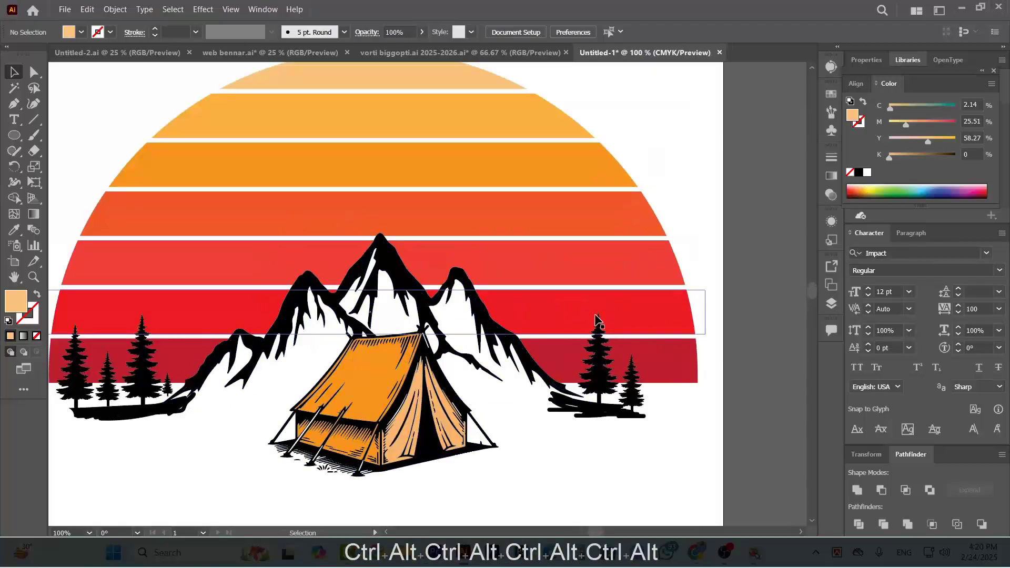
pyautogui.scroll(-1, 593, 315)
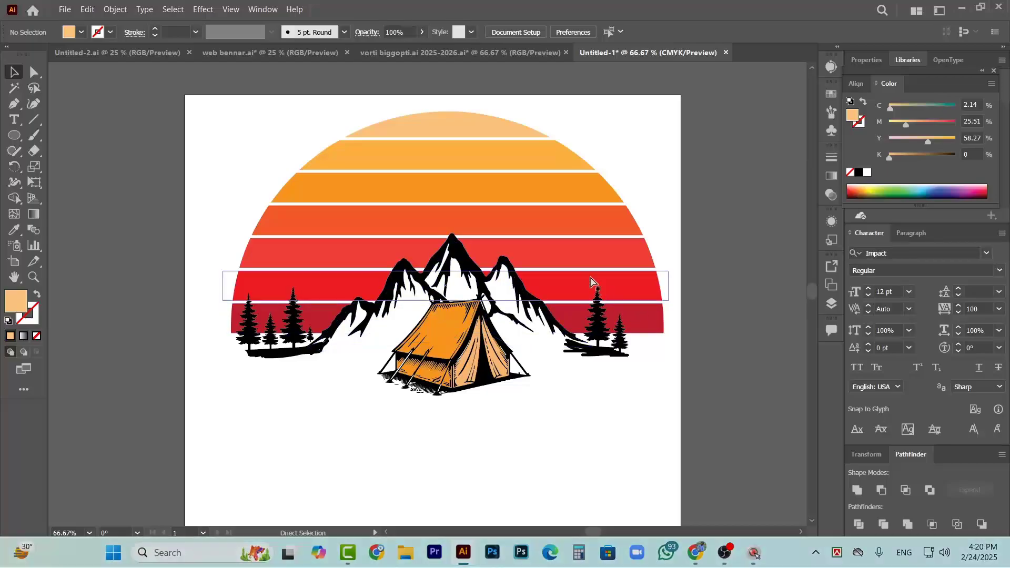
pyautogui.scroll(-1, 593, 282)
pyautogui.scroll(-1, 492, 322)
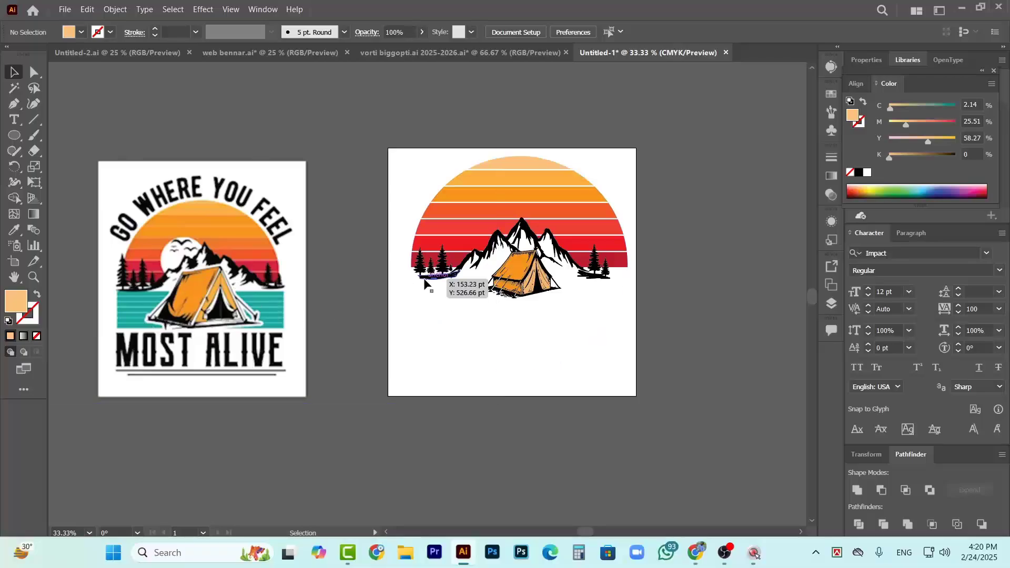
# Enlarge the leftmost pine proportionally upward and outward, keeping its trunk base on the ground
pyautogui.scroll(6, 424, 284)
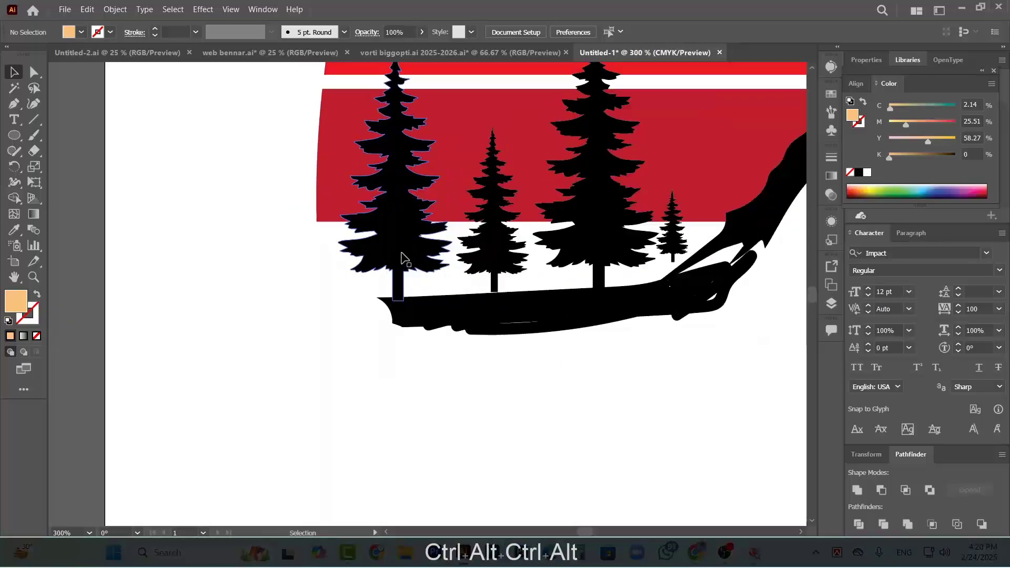
pyautogui.scroll(3, 400, 268)
pyautogui.click(401, 316)
pyautogui.scroll(2, 368, 237)
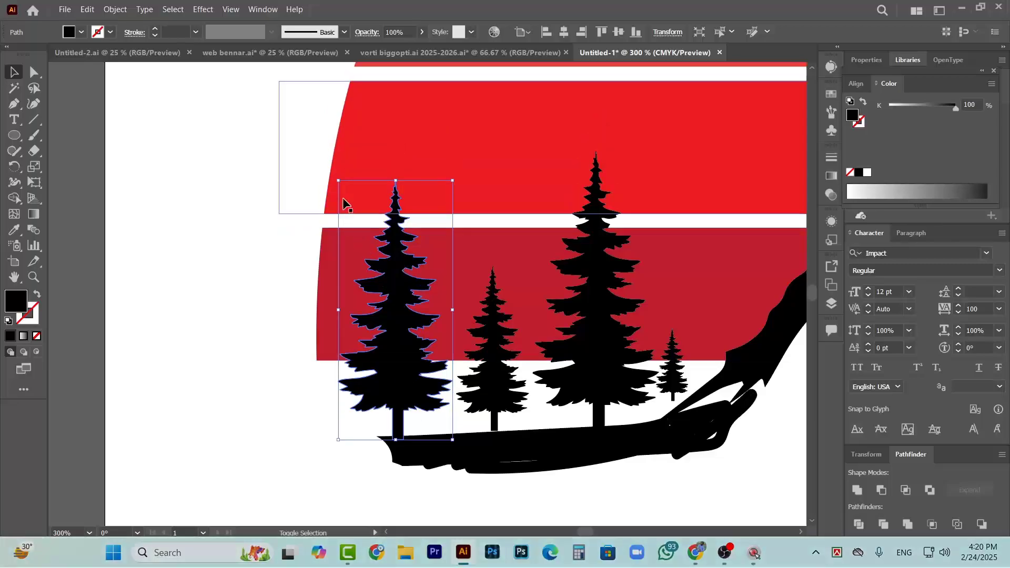
pyautogui.moveTo(338, 182); pyautogui.dragTo(269, 73)
# Stretch the ground strip under the left pines outward, and shift the leftmost pine and its small neighbour further left
pyautogui.click(492, 460)
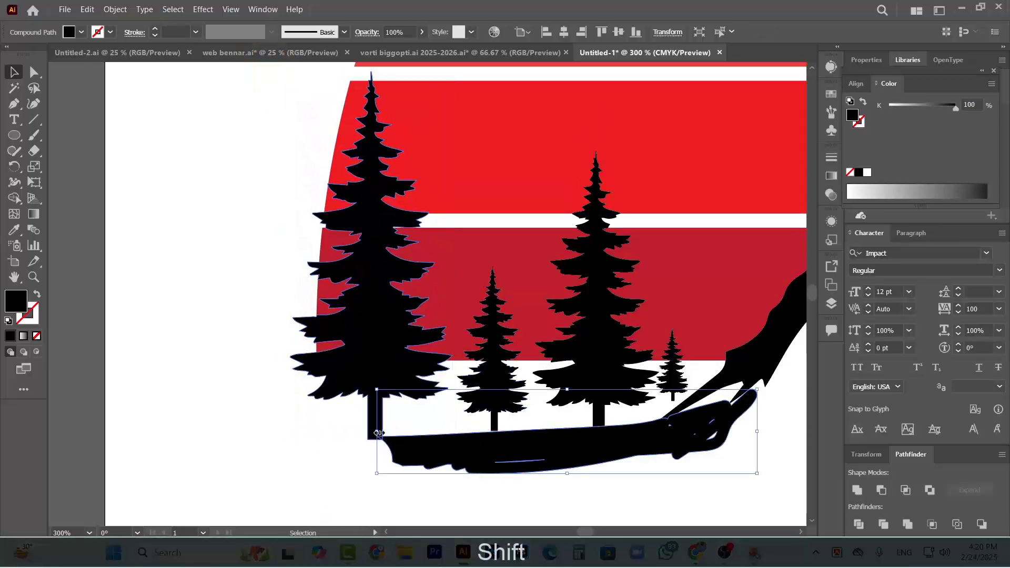
pyautogui.moveTo(377, 431); pyautogui.dragTo(299, 431)
pyautogui.moveTo(383, 356); pyautogui.dragTo(339, 336)
pyautogui.moveTo(490, 381); pyautogui.dragTo(461, 376)
pyautogui.hscroll(2, 547, 379)
pyautogui.click(541, 339)
pyautogui.scroll(3, 526, 368)
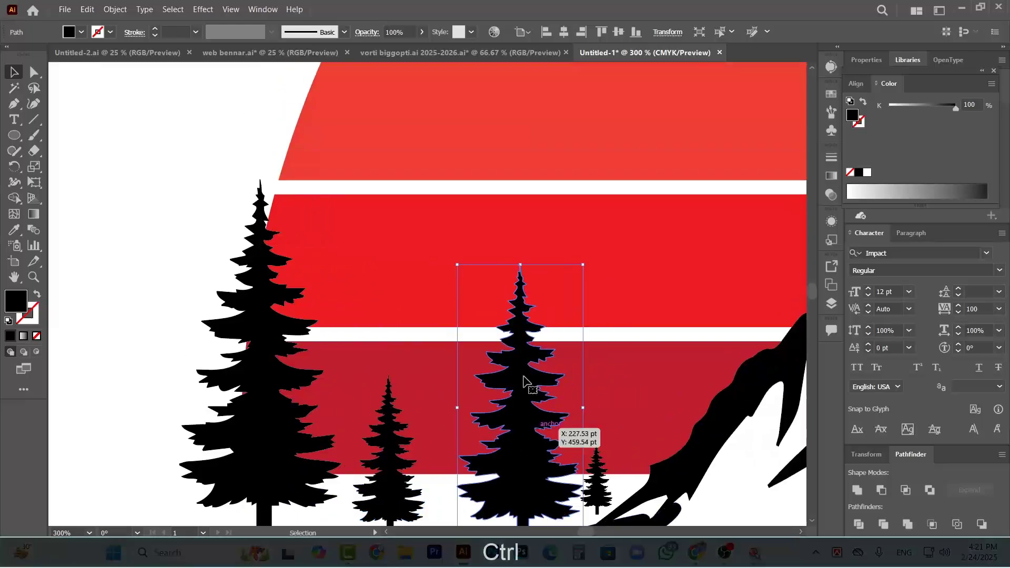
pyautogui.keyDown('shift'); pyautogui.click(454, 260); pyautogui.keyUp('shift')
pyautogui.click(535, 319)
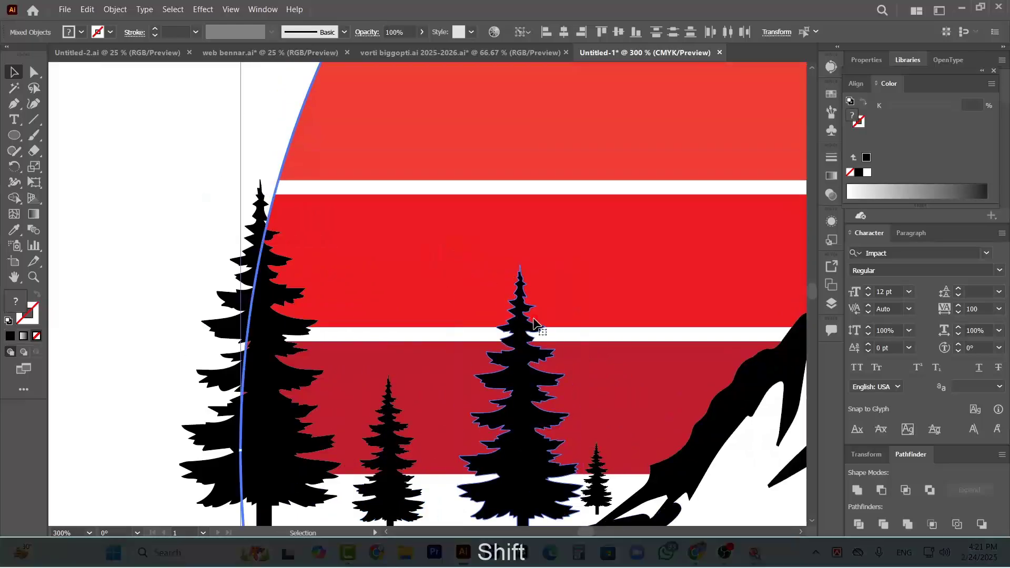
pyautogui.click(523, 320)
pyautogui.click(208, 263)
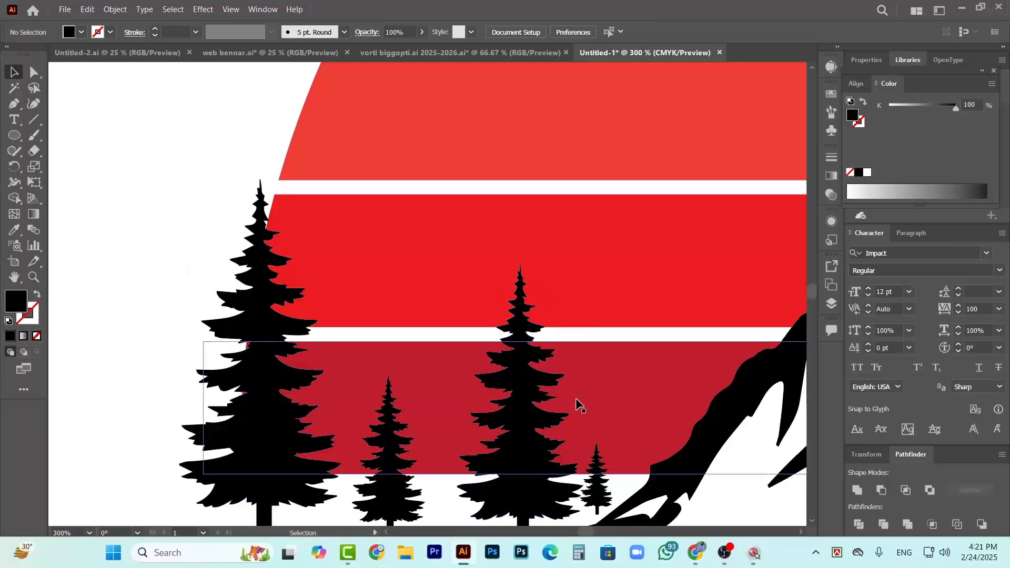
# Enlarge the second tall pine of the left group proportionally, keeping its base on the ground strip
pyautogui.click(535, 388)
pyautogui.moveTo(457, 262); pyautogui.dragTo(431, 213)
pyautogui.hscroll(1, 578, 451)
pyautogui.hscroll(4, 577, 448)
pyautogui.scroll(-5, 577, 447)
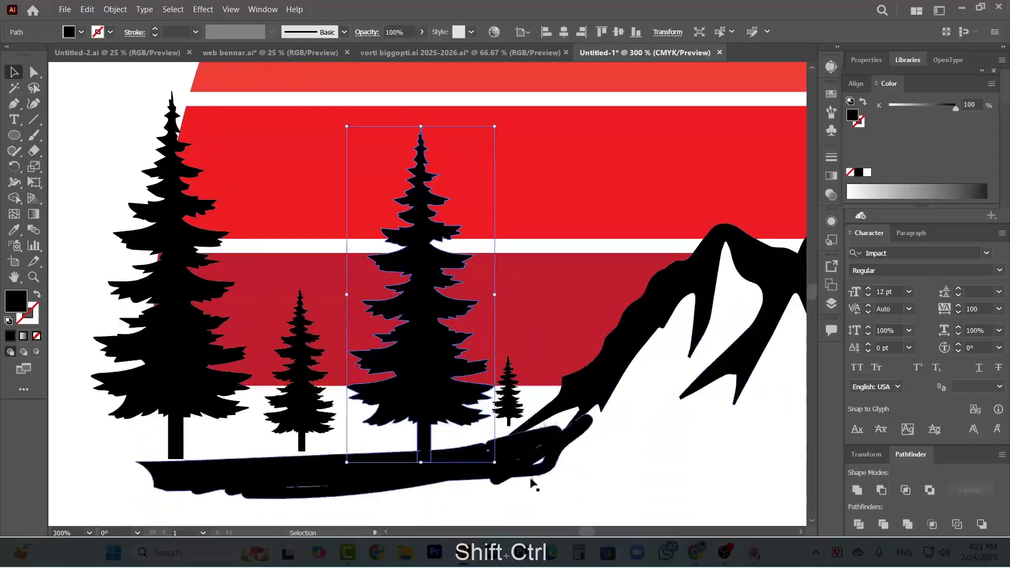
# Move the smallest pine of the left group slightly toward the mountain and enlarge it a little
pyautogui.moveTo(515, 410); pyautogui.dragTo(523, 410)
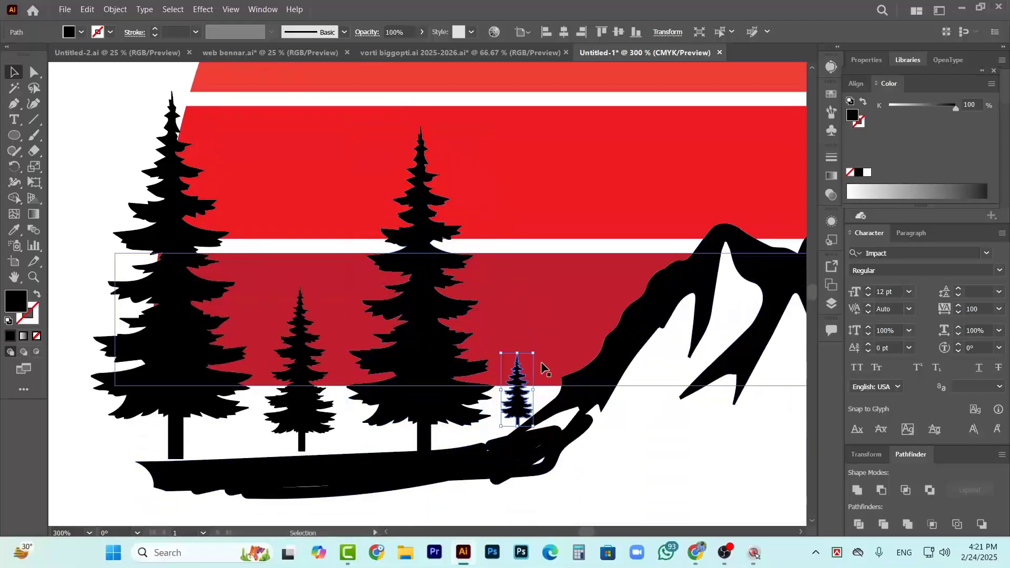
pyautogui.moveTo(533, 354); pyautogui.dragTo(547, 325)
pyautogui.scroll(-5, 529, 396)
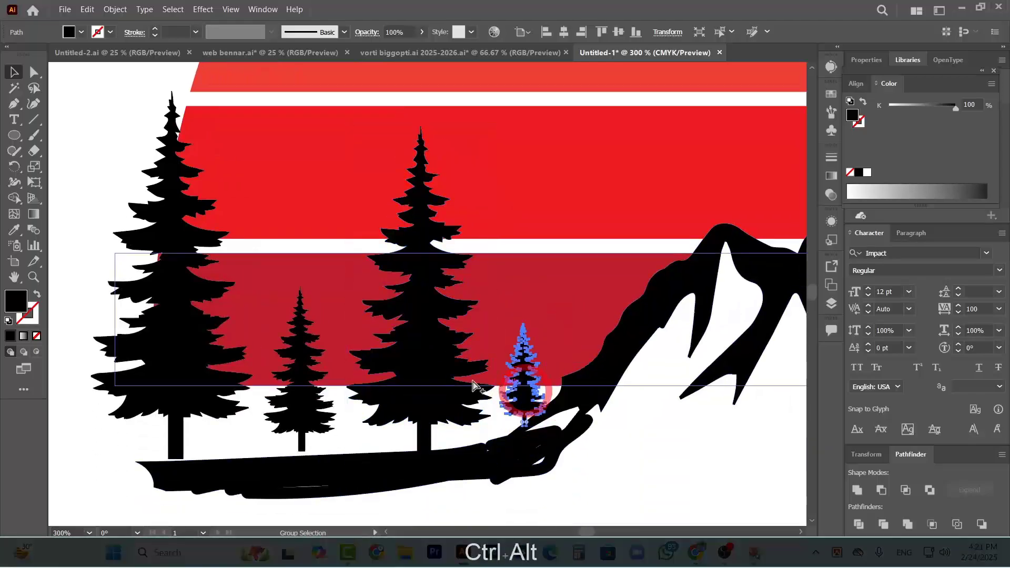
pyautogui.scroll(3, 584, 386)
pyautogui.click(564, 377)
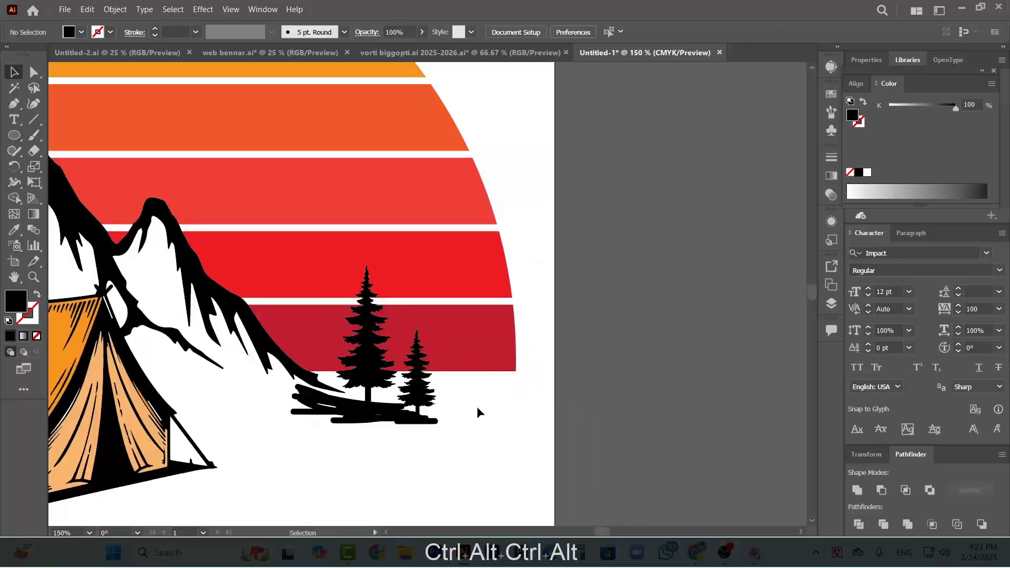
# Enlarge the taller pine at the right end of the mountains proportionally
pyautogui.scroll(-3, 507, 411)
pyautogui.scroll(3, 472, 416)
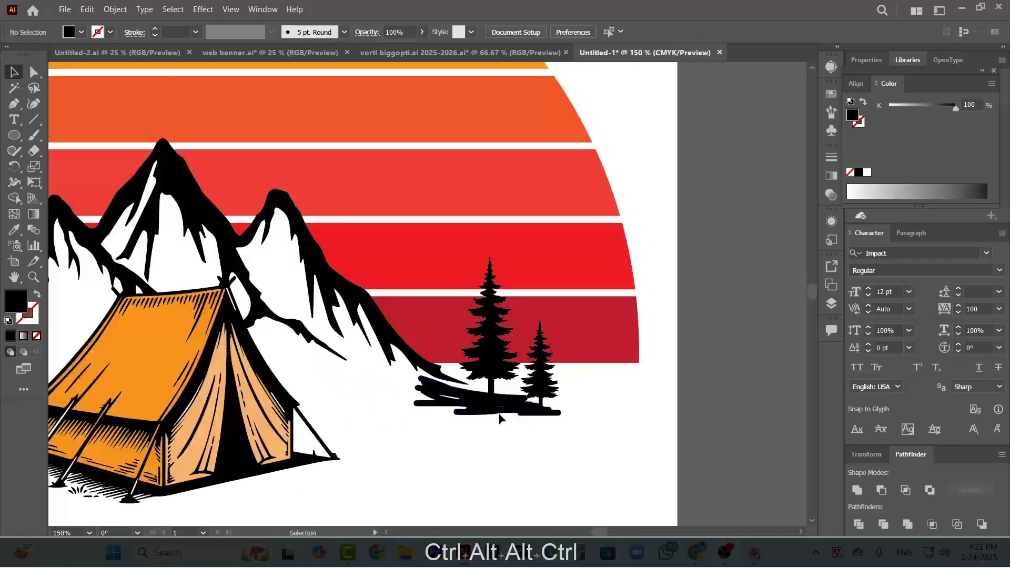
pyautogui.click(495, 346)
pyautogui.keyDown('shift'); pyautogui.click(513, 263); pyautogui.keyUp('shift')
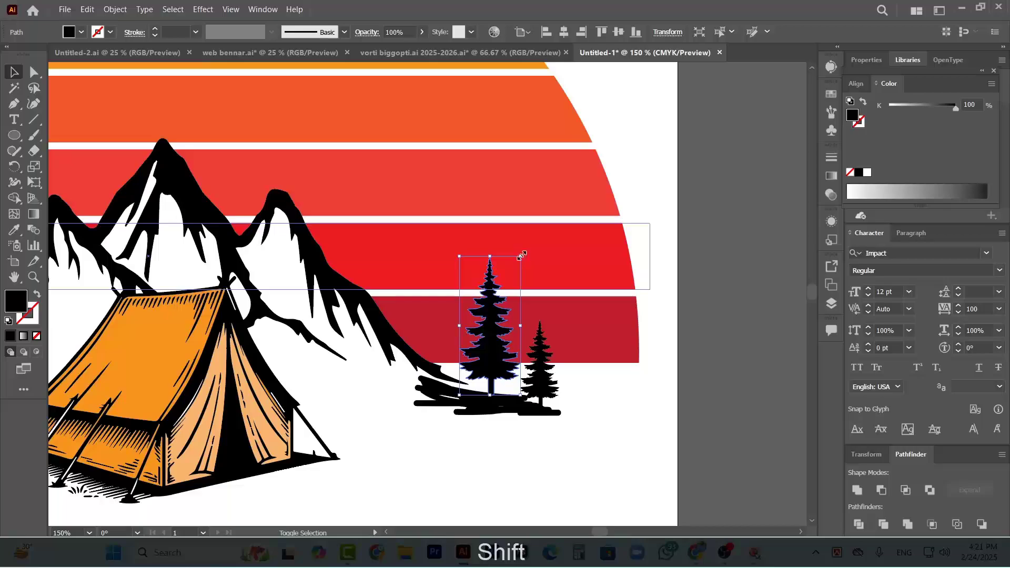
pyautogui.moveTo(523, 254); pyautogui.dragTo(527, 228)
# Enlarge the shorter pine of the right group and move it outward, clear of the taller one
pyautogui.click(547, 345)
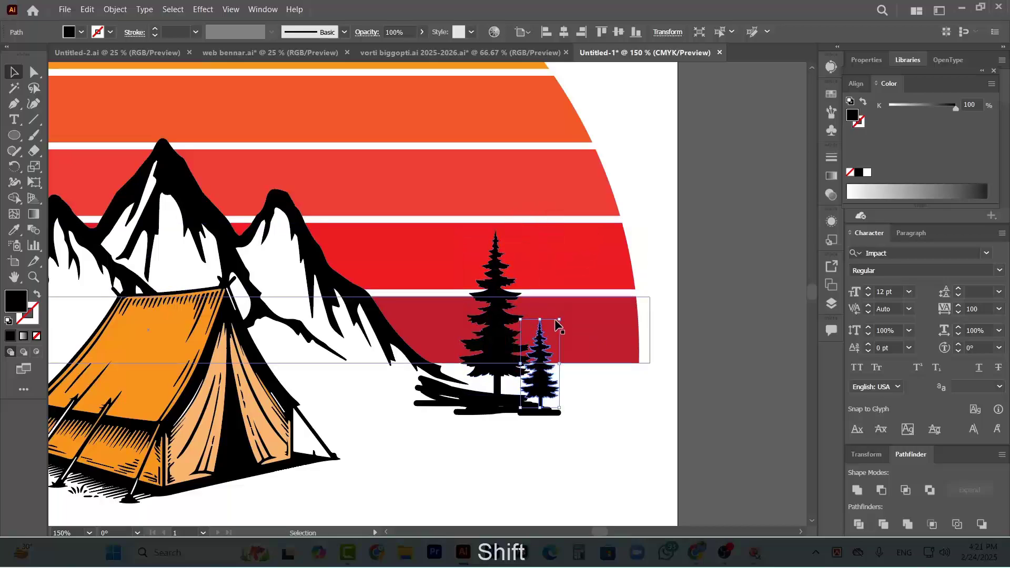
pyautogui.moveTo(556, 320); pyautogui.dragTo(575, 284)
pyautogui.moveTo(556, 372)
pyautogui.mouseDown()
pyautogui.moveTo(584, 337)
pyautogui.moveTo(587, 373)
pyautogui.moveTo(610, 399)
pyautogui.mouseUp()
# Widen the ground strip under the right pines at both ends and nudge it slightly upward
pyautogui.click(555, 409)
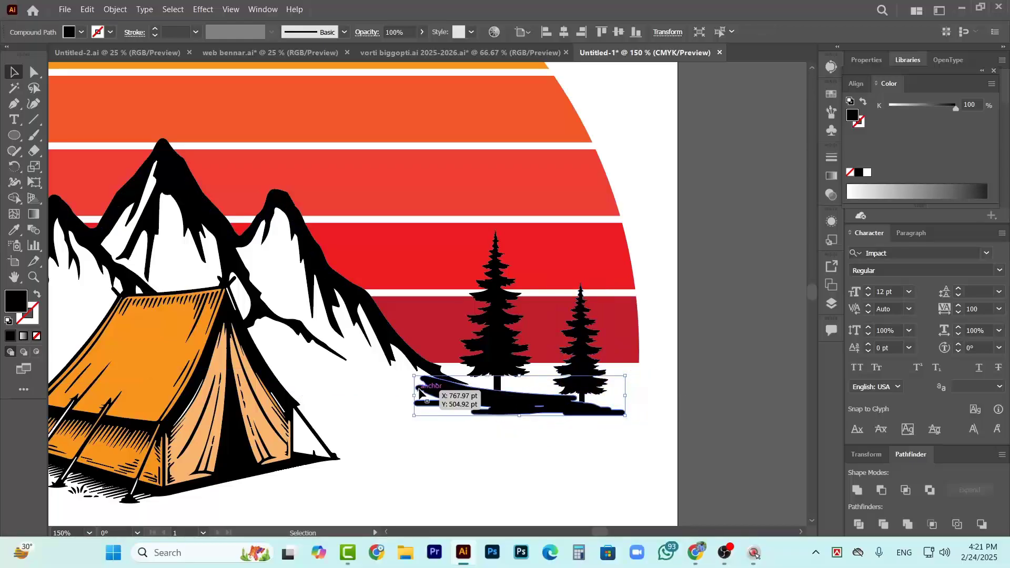
pyautogui.moveTo(414, 395); pyautogui.dragTo(391, 378)
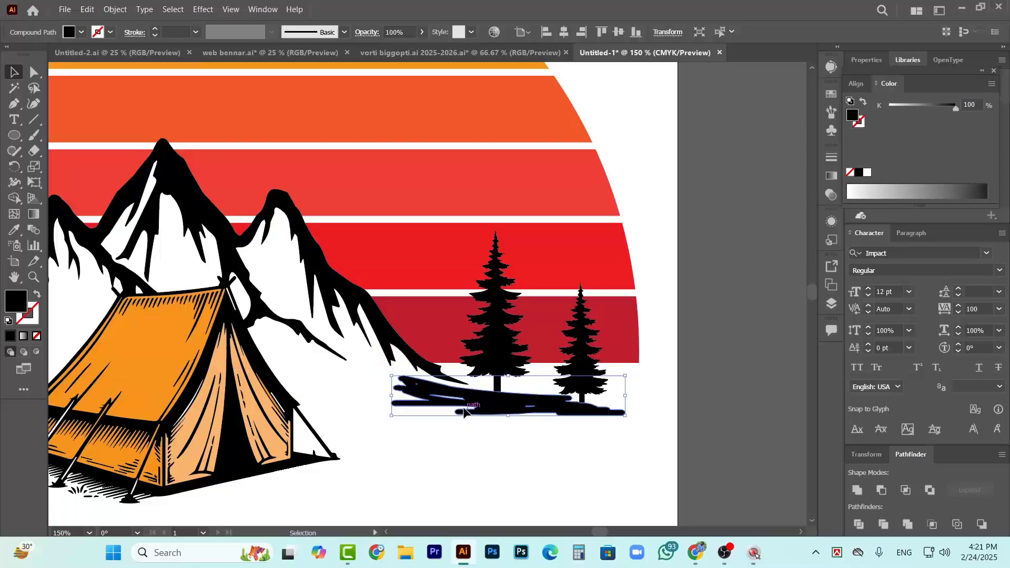
pyautogui.moveTo(464, 411); pyautogui.dragTo(462, 406)
pyautogui.click(651, 392)
# Select the black mountain outline together with its white fill shape and stretch both upward to make the peaks taller
pyautogui.scroll(-3, 650, 392)
pyautogui.hscroll(5, 711, 409)
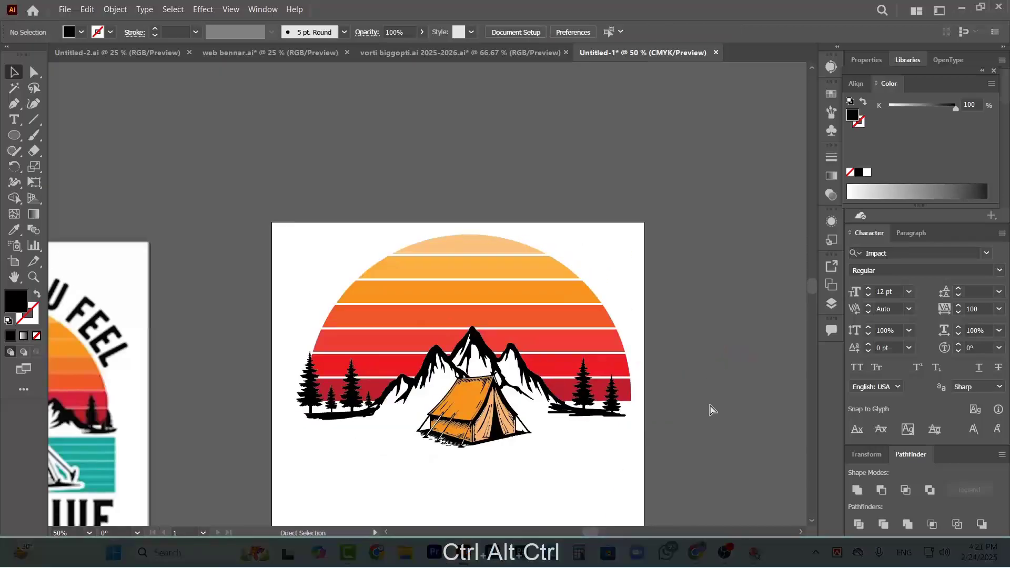
pyautogui.scroll(-2, 694, 380)
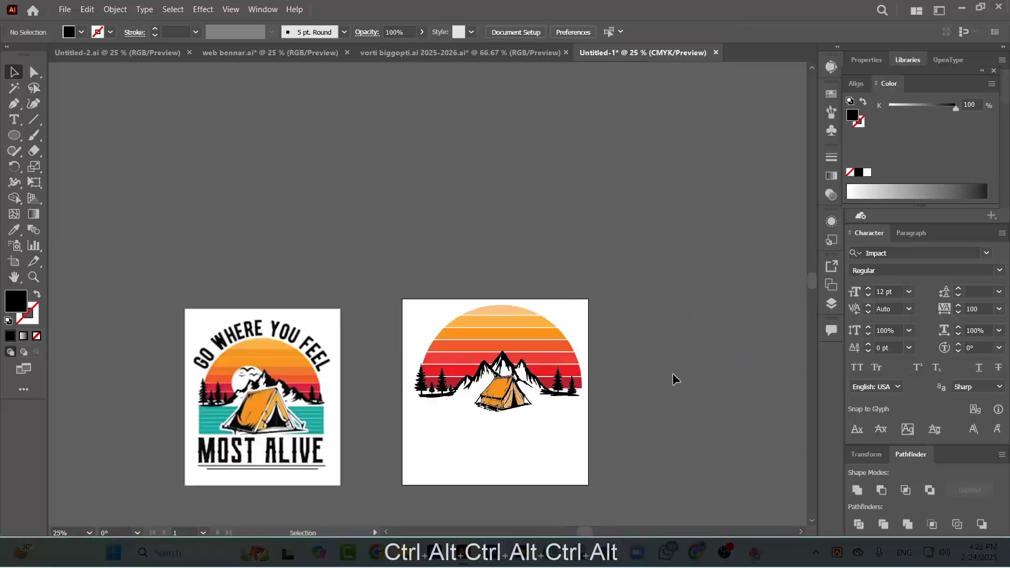
pyautogui.scroll(3, 527, 376)
pyautogui.click(528, 377)
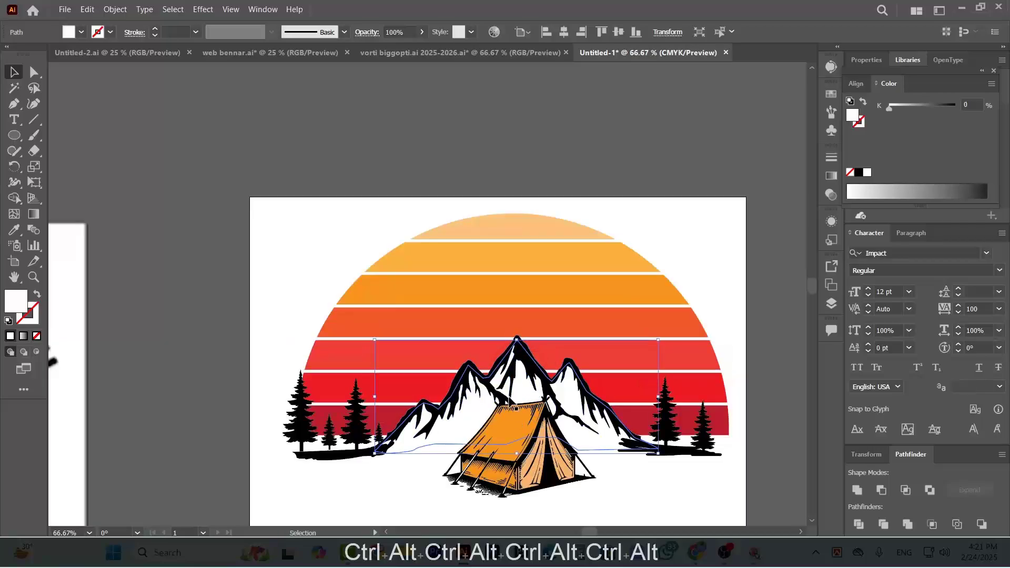
pyautogui.keyDown('shift'); pyautogui.click(466, 369); pyautogui.keyUp('shift')
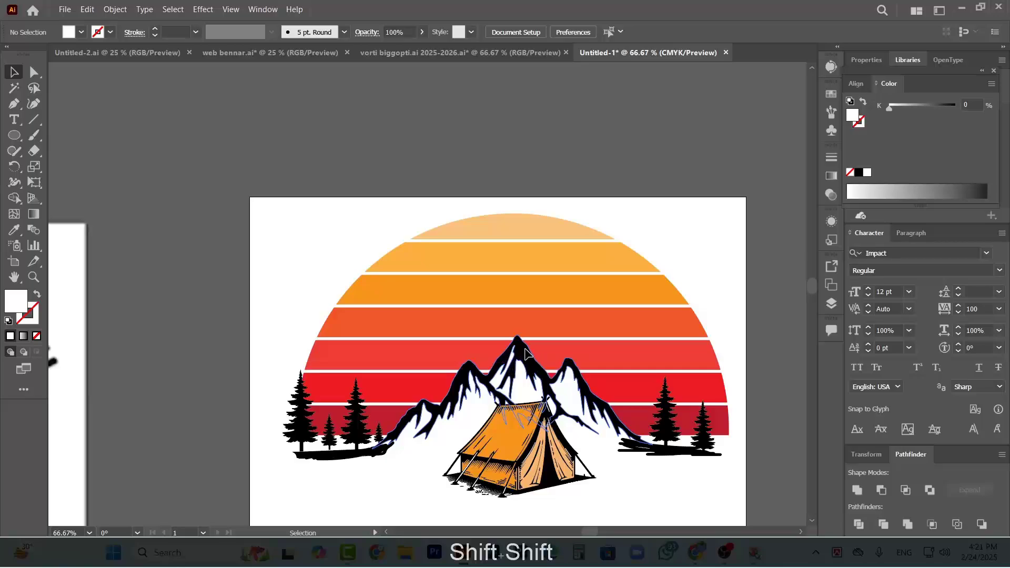
pyautogui.keyDown('shift'); pyautogui.click(518, 339); pyautogui.keyUp('shift')
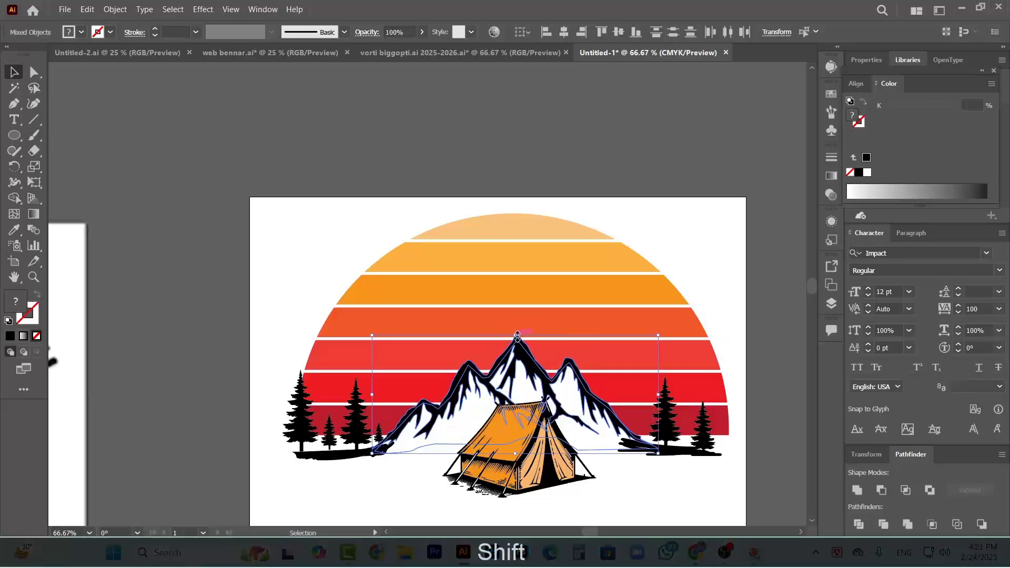
pyautogui.moveTo(517, 336); pyautogui.dragTo(514, 311)
pyautogui.click(692, 197)
pyautogui.hotkey('ctrl', 'alt', '0')
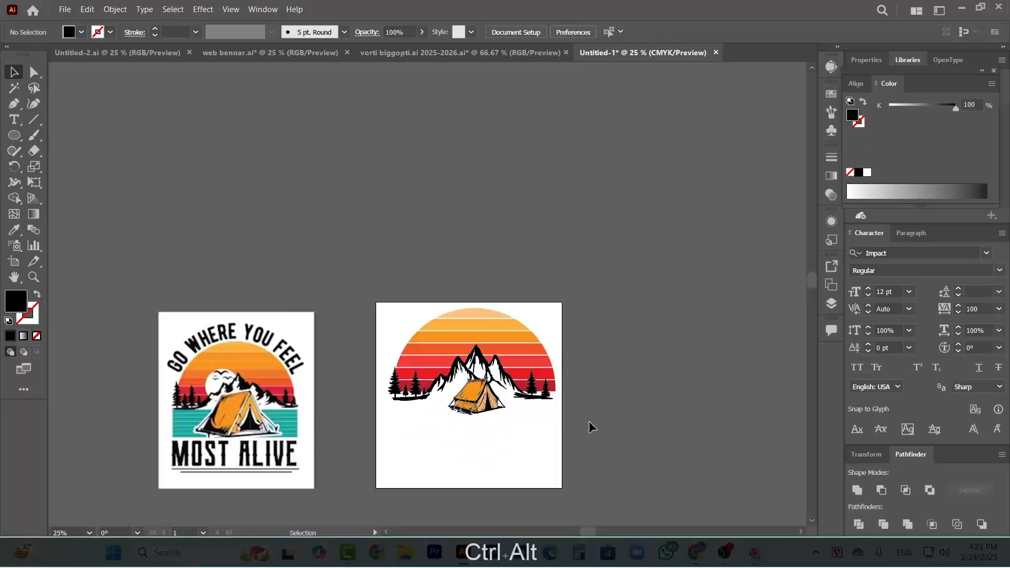
# Enlarge the tent group proportionally from its centre by about a quarter
pyautogui.scroll(1, 407, 444)
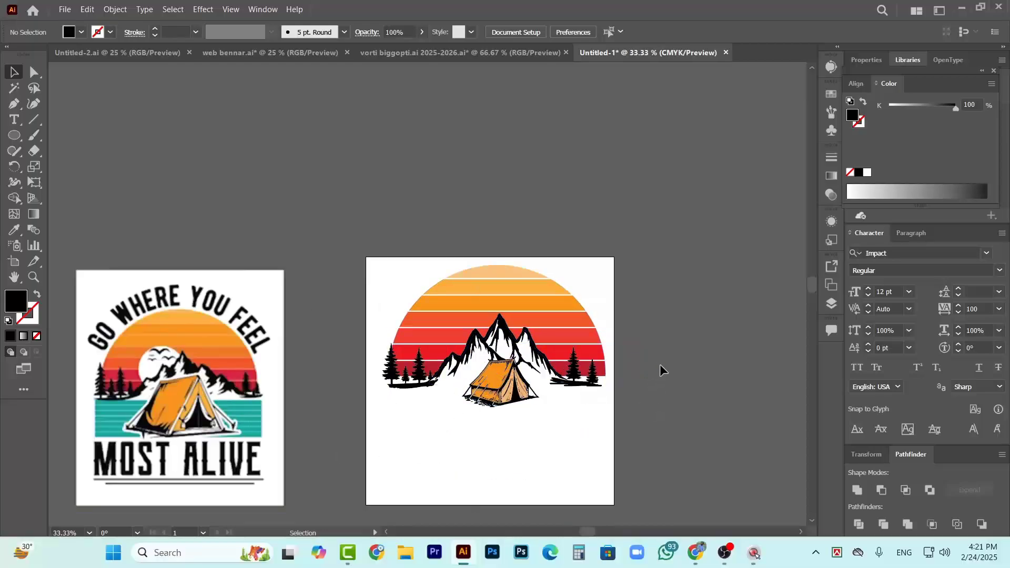
pyautogui.scroll(2, 528, 387)
pyautogui.click(547, 410)
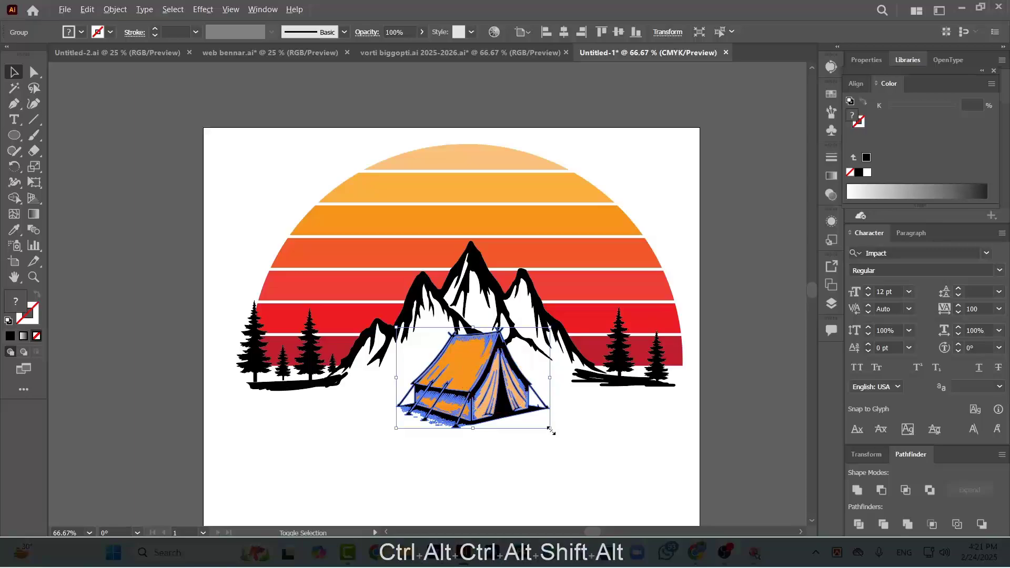
pyautogui.moveTo(550, 428); pyautogui.dragTo(575, 445)
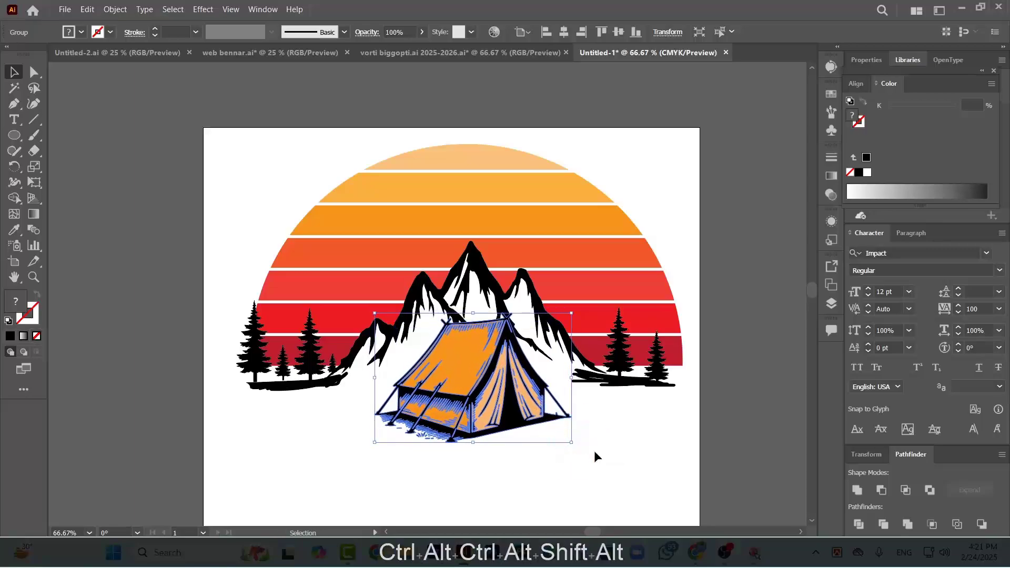
pyautogui.click(595, 452)
# Compare the tent and mountain proportions of the new artwork with the reference design
pyautogui.scroll(-1, 559, 447)
pyautogui.scroll(-1, 509, 451)
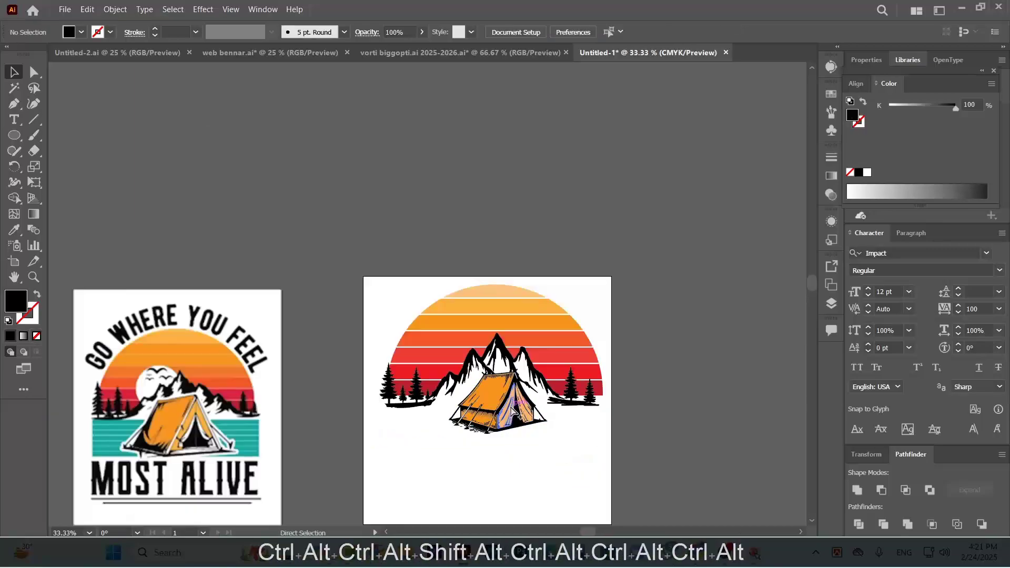
pyautogui.scroll(1, 513, 412)
pyautogui.scroll(-1, 535, 402)
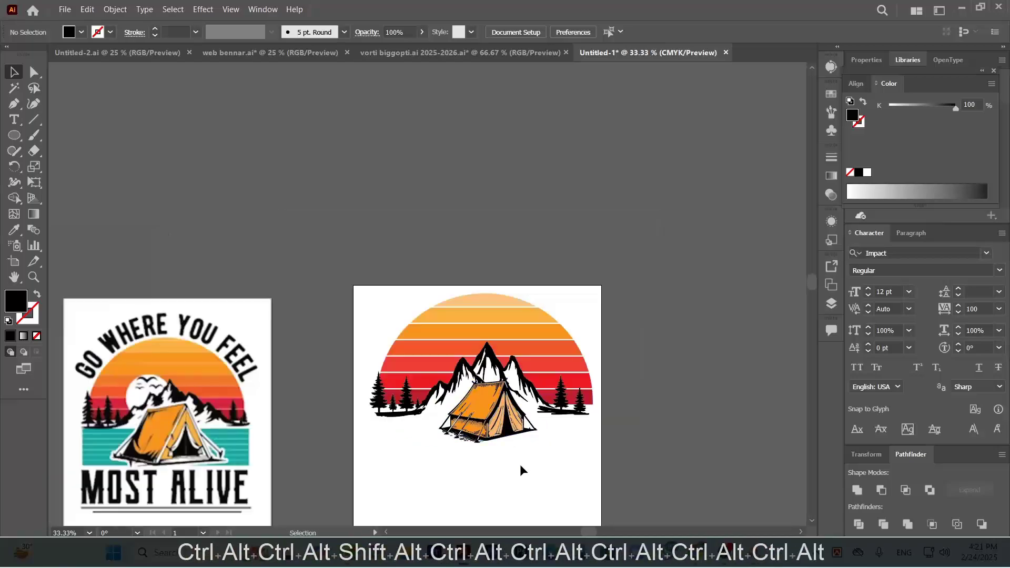
pyautogui.press('ctrl')
pyautogui.press('alt')
pyautogui.scroll(2, 497, 440)
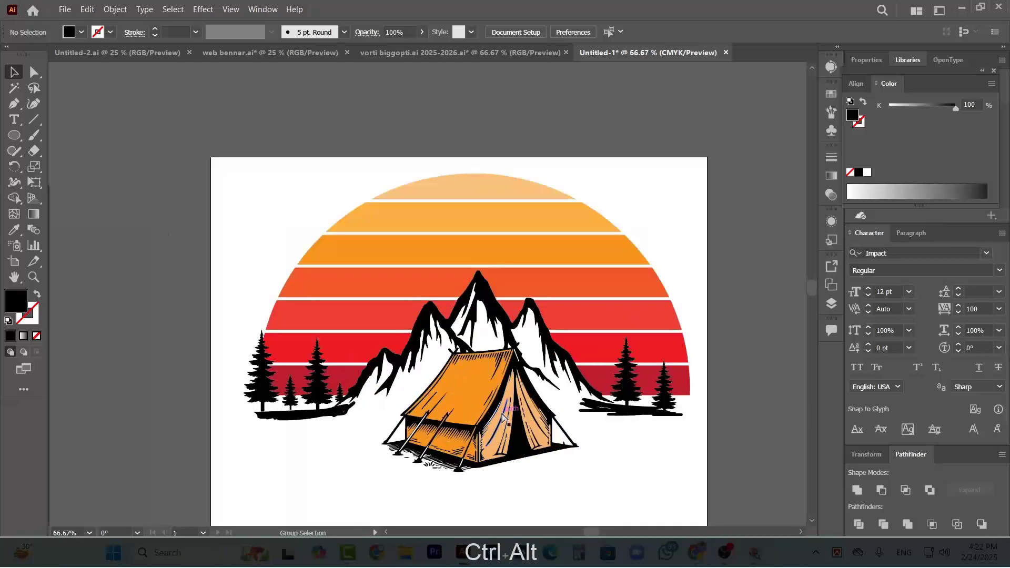
# Compare the new artwork with the reference design around the white moon behind the mountains
pyautogui.scroll(-2, 498, 419)
pyautogui.scroll(-1, 527, 424)
pyautogui.scroll(2, 526, 379)
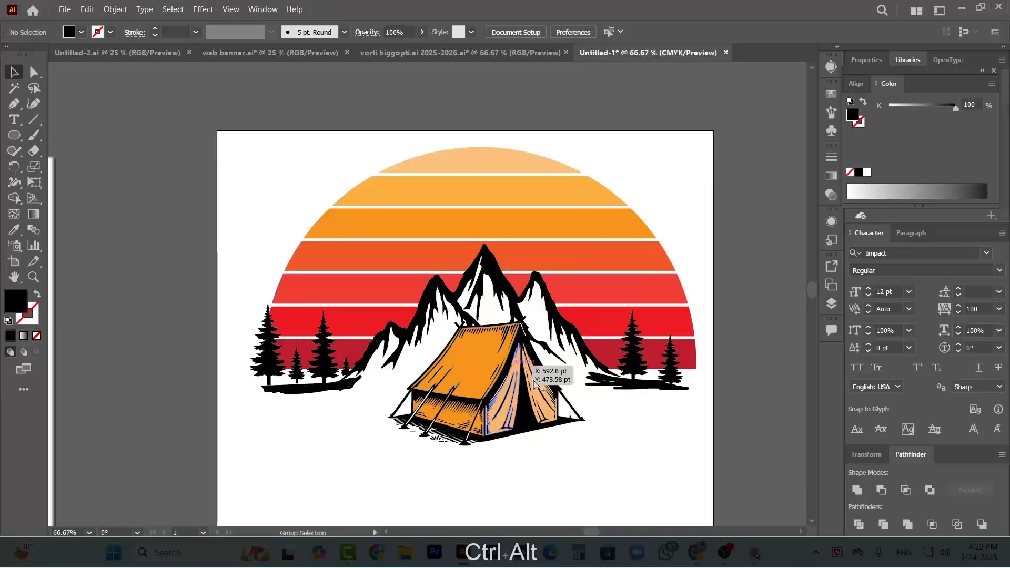
pyautogui.scroll(3, 536, 379)
pyautogui.scroll(-8, 536, 377)
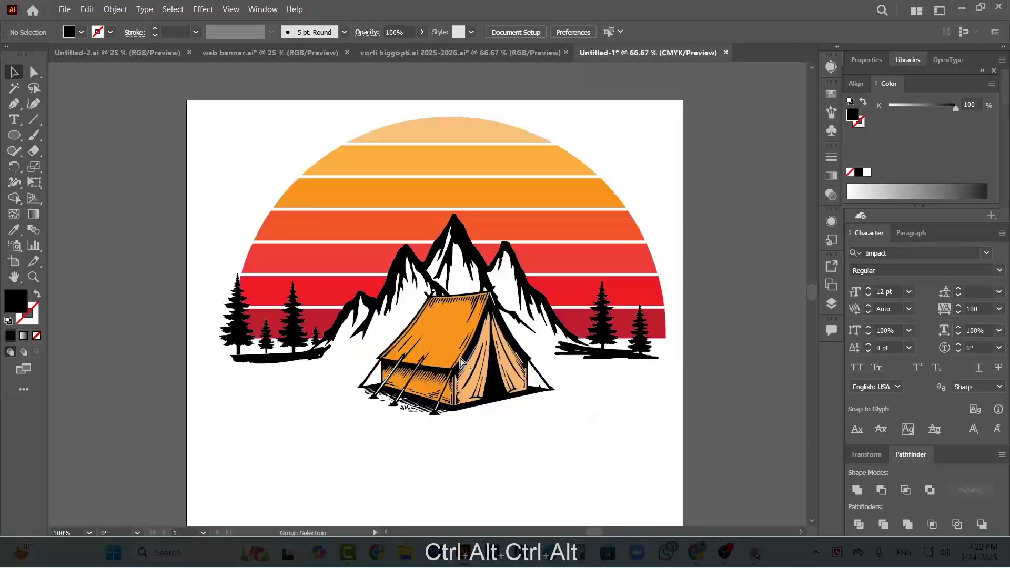
pyautogui.scroll(6, 378, 380)
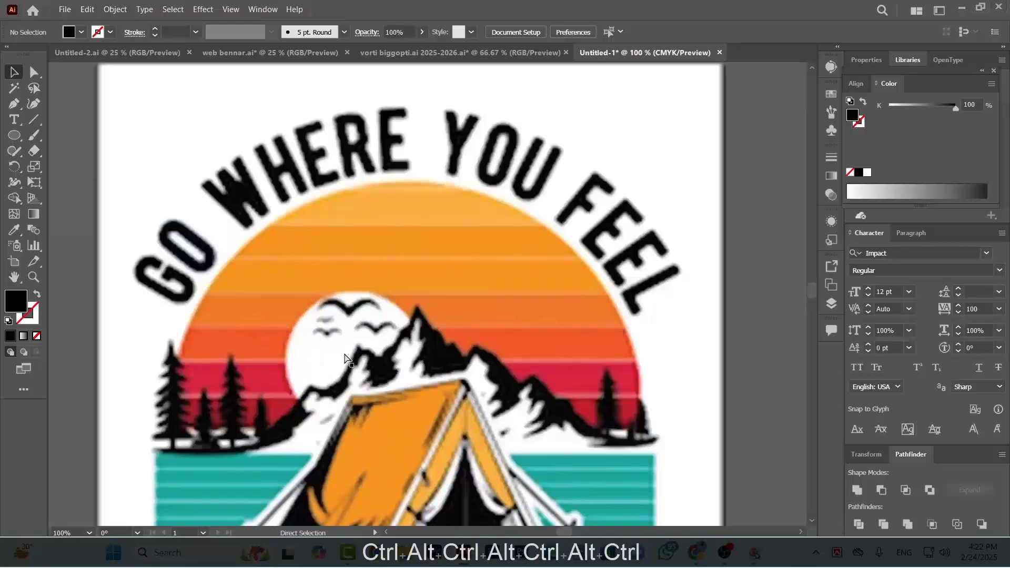
pyautogui.scroll(-2, 309, 353)
pyautogui.hscroll(3, 236, 342)
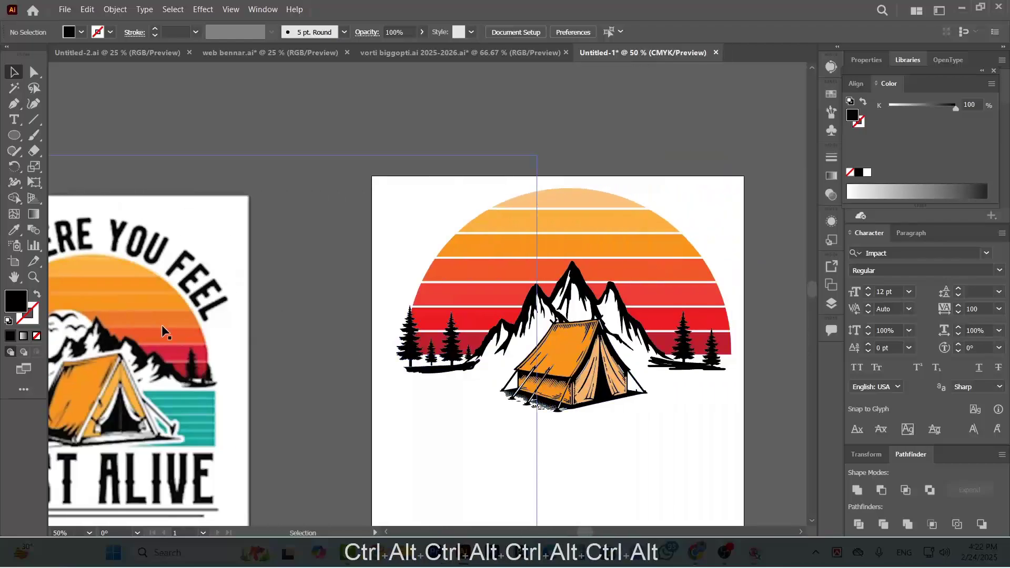
# Draw a circle over the left mountain peaks with the Ellipse tool and shrink it slightly in proportion
pyautogui.moveTo(529, 289); pyautogui.dragTo(579, 321)
pyautogui.hscroll(1, 574, 316)
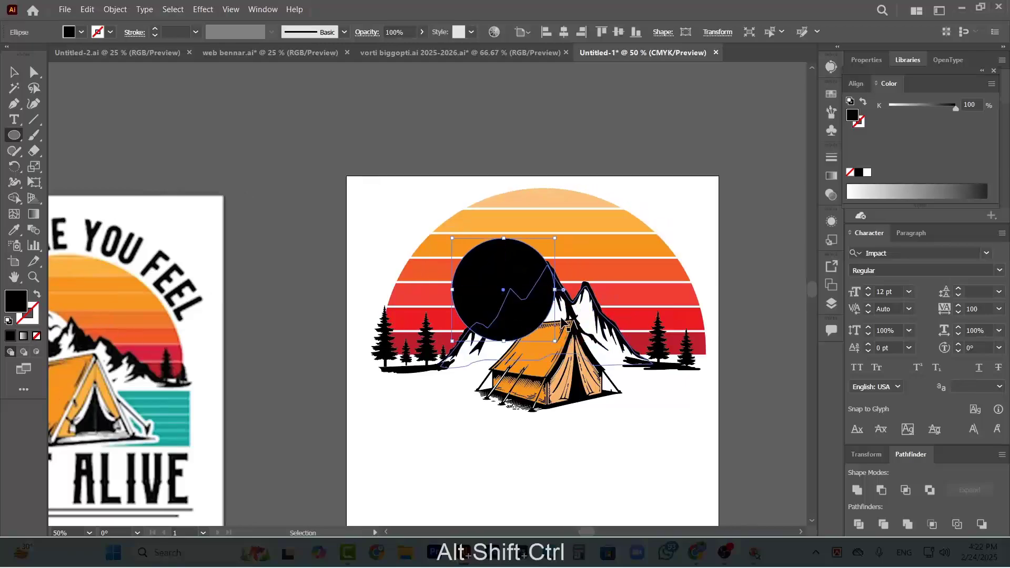
pyautogui.scroll(-1, 568, 316)
pyautogui.scroll(1, 567, 311)
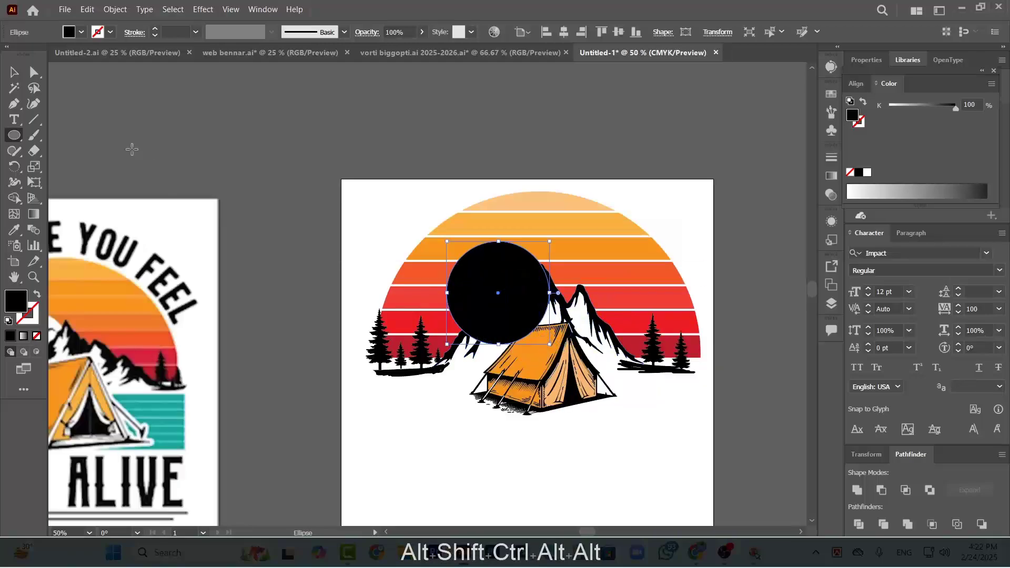
pyautogui.click(13, 74)
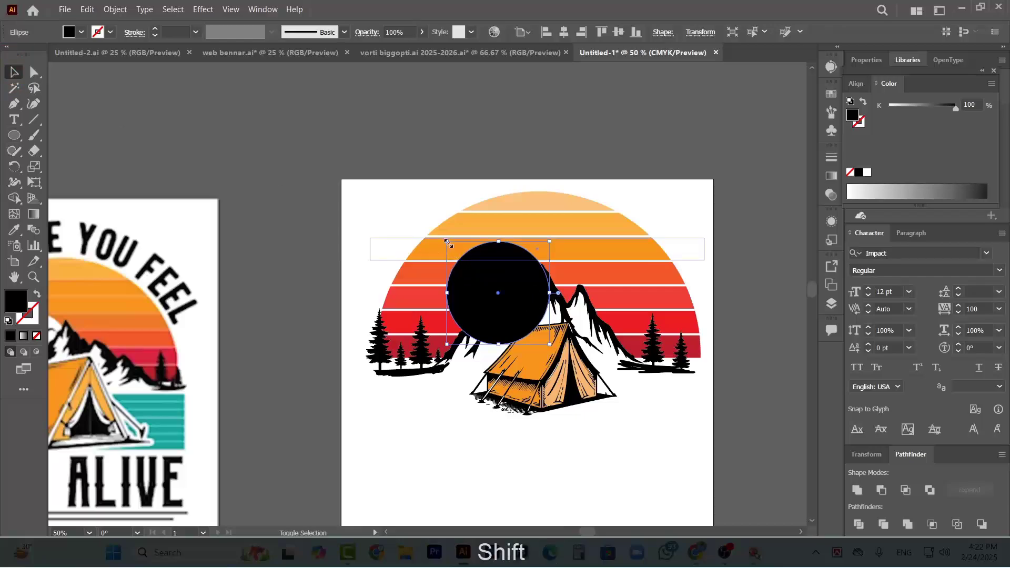
pyautogui.moveTo(446, 241); pyautogui.dragTo(458, 247)
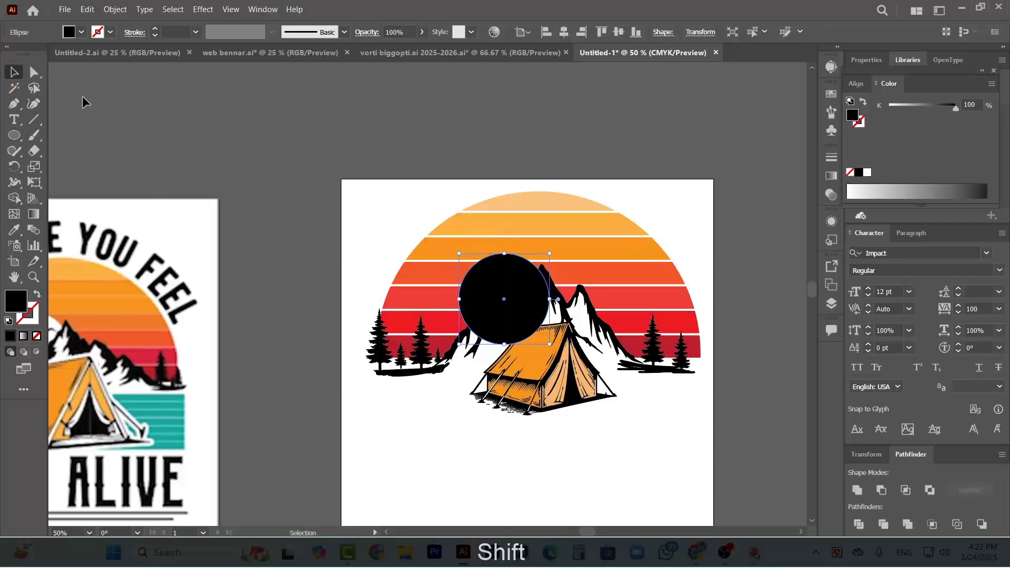
# Fill the circle with white and arrange it behind the mountains but in front of the sunset stripes
pyautogui.click(82, 32)
pyautogui.click(27, 55)
pyautogui.press('ctrl')
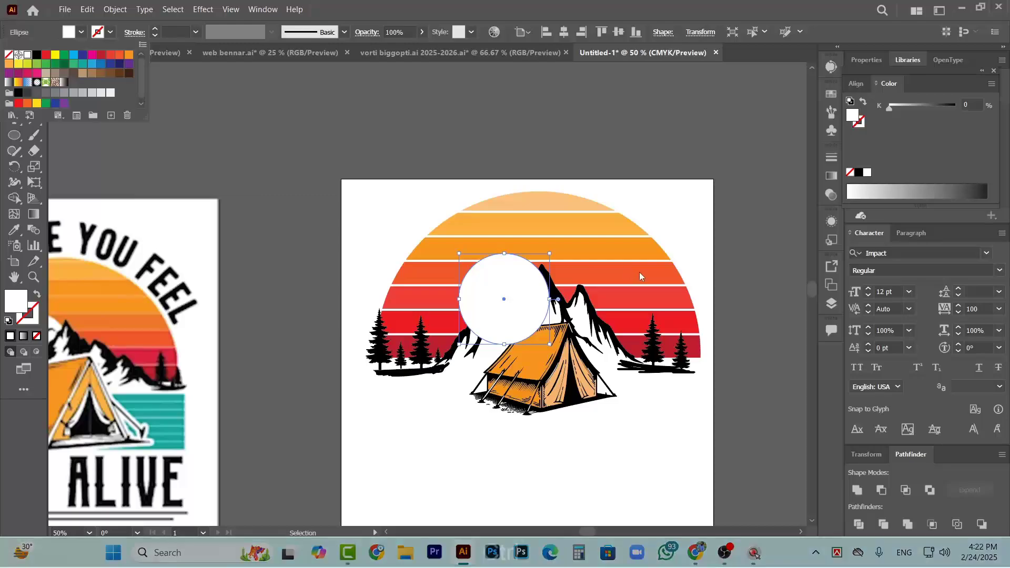
pyautogui.keyDown('ctrl'); pyautogui.click(517, 296); pyautogui.keyUp('ctrl')
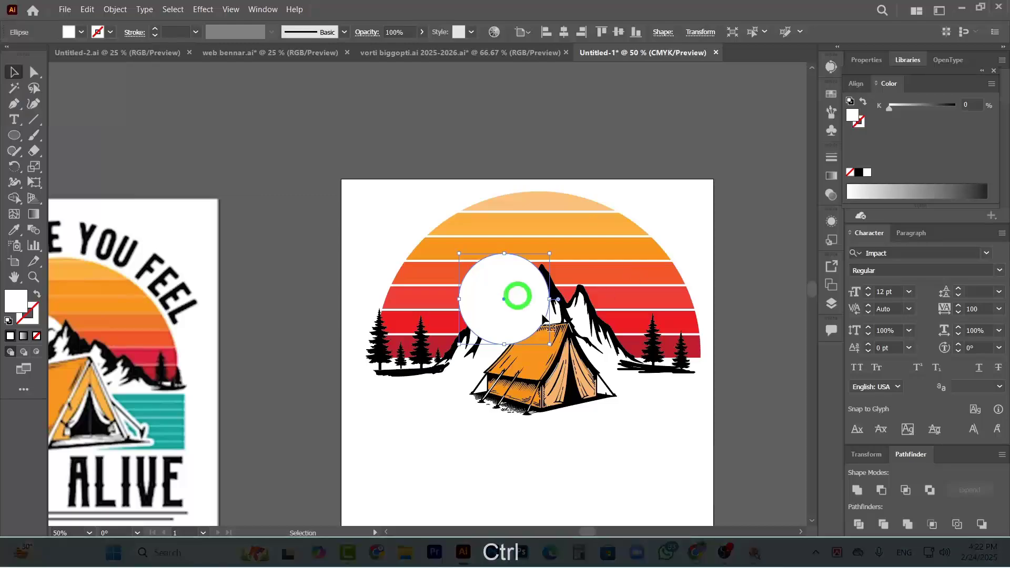
pyautogui.rightClick(519, 280)
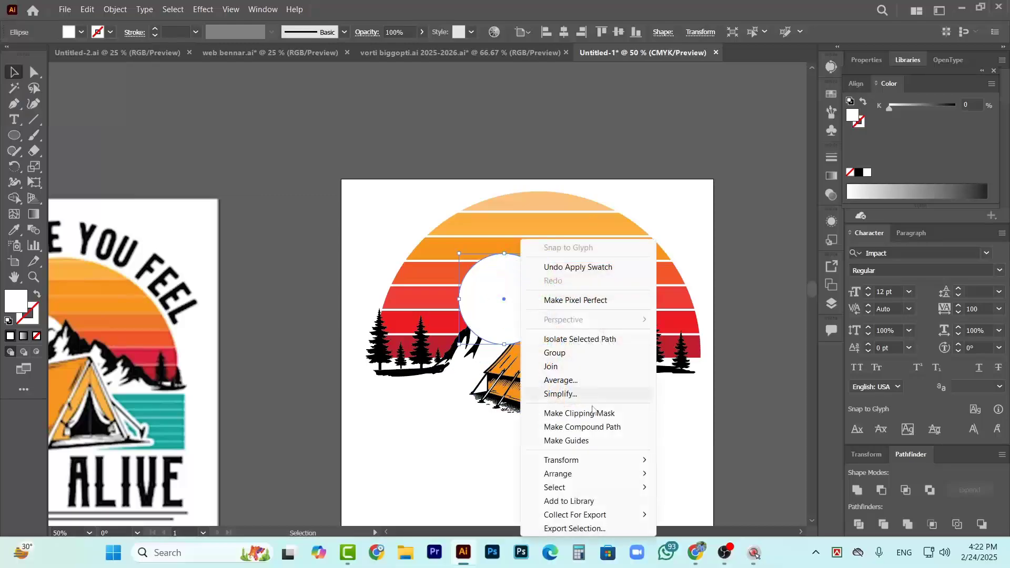
pyautogui.moveTo(605, 473)
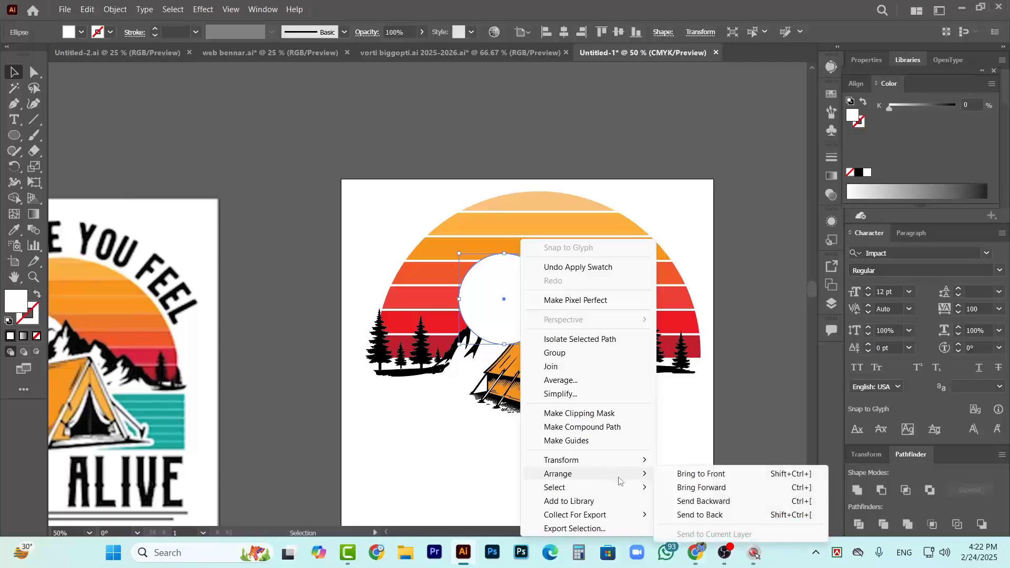
pyautogui.click(684, 515)
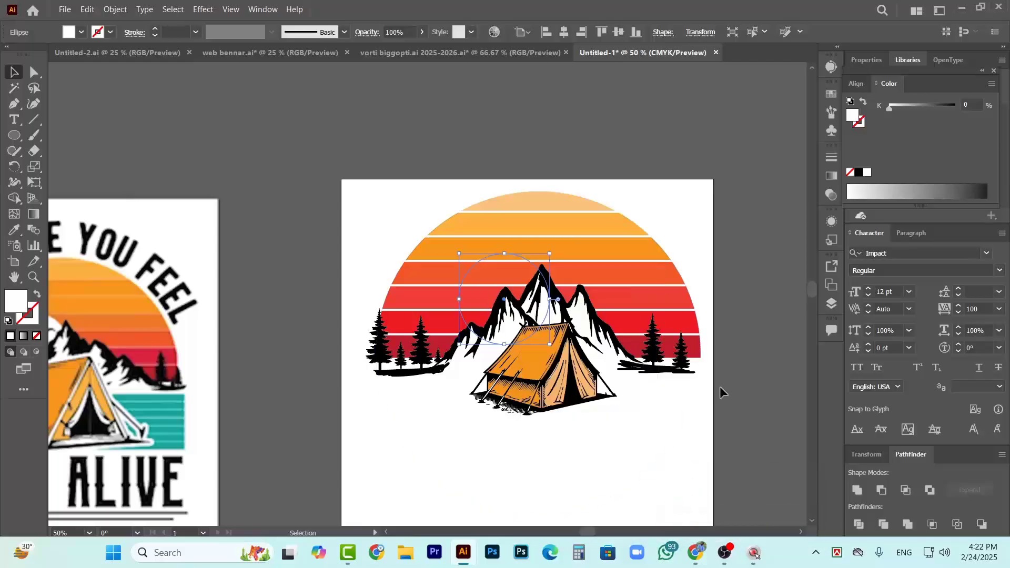
pyautogui.hotkey('ctrl', ']')
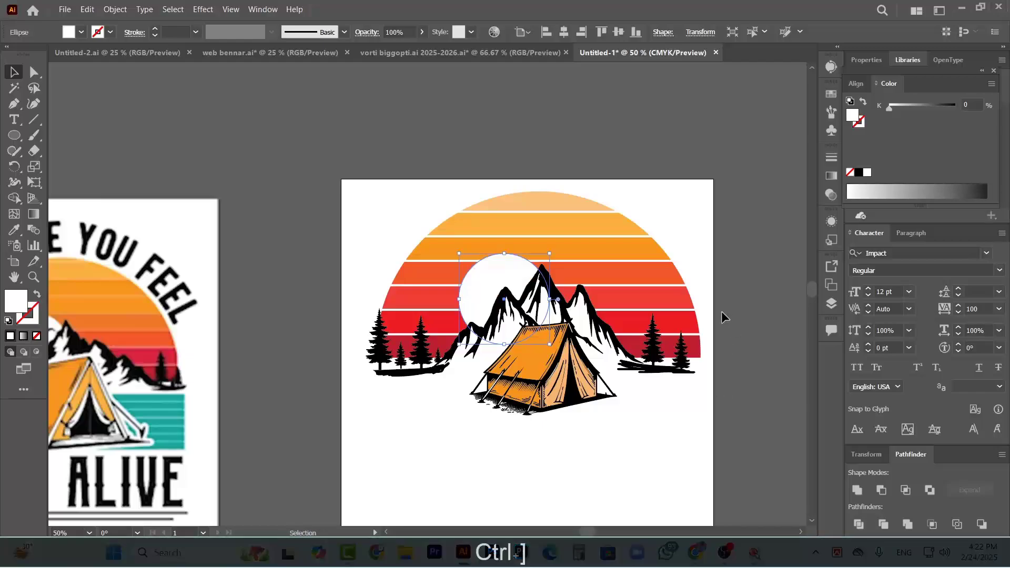
# Nudge the white moon to the left and slightly down so it sits beside the tallest peak, and deselect it
pyautogui.hotkey('shift', 'Left')
pyautogui.press('Left')
pyautogui.press('Left')
pyautogui.press('Left')
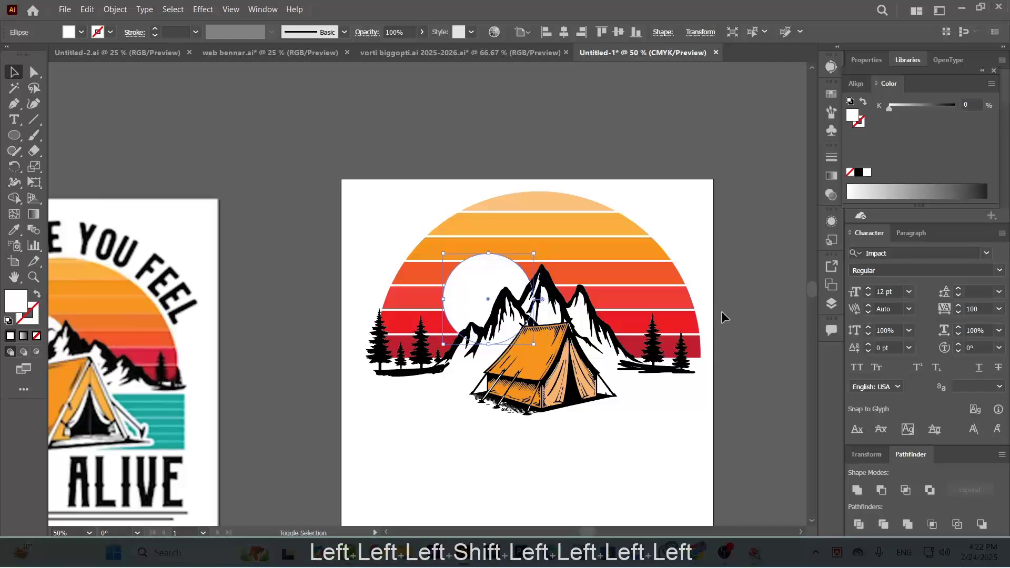
pyautogui.press('Down')
pyautogui.press('Down')
pyautogui.press('Left')
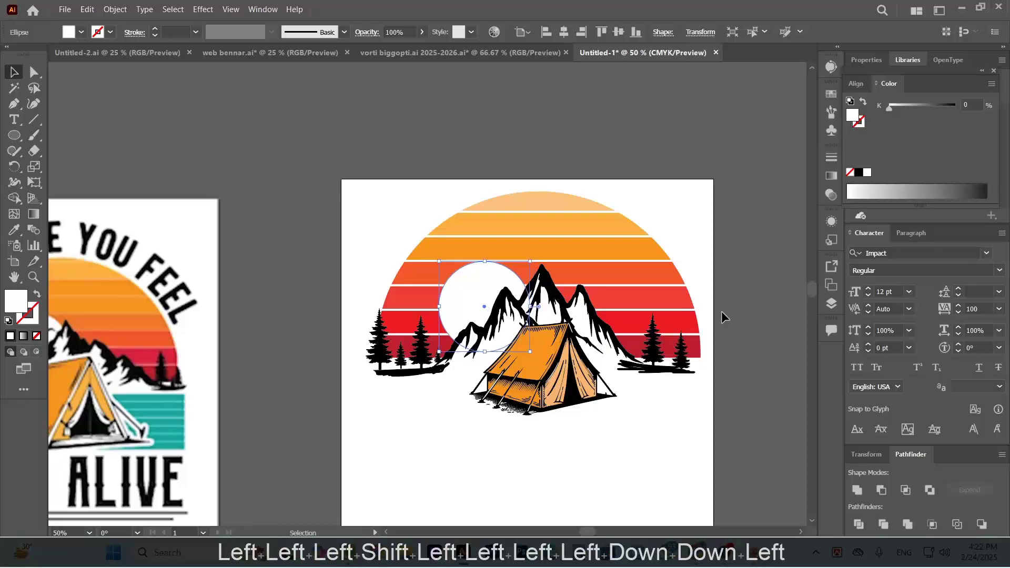
pyautogui.click(739, 289)
# Draw an open bird path of two adjoining arches with the Pen tool in the empty area beside the artboard
pyautogui.scroll(-1, 469, 249)
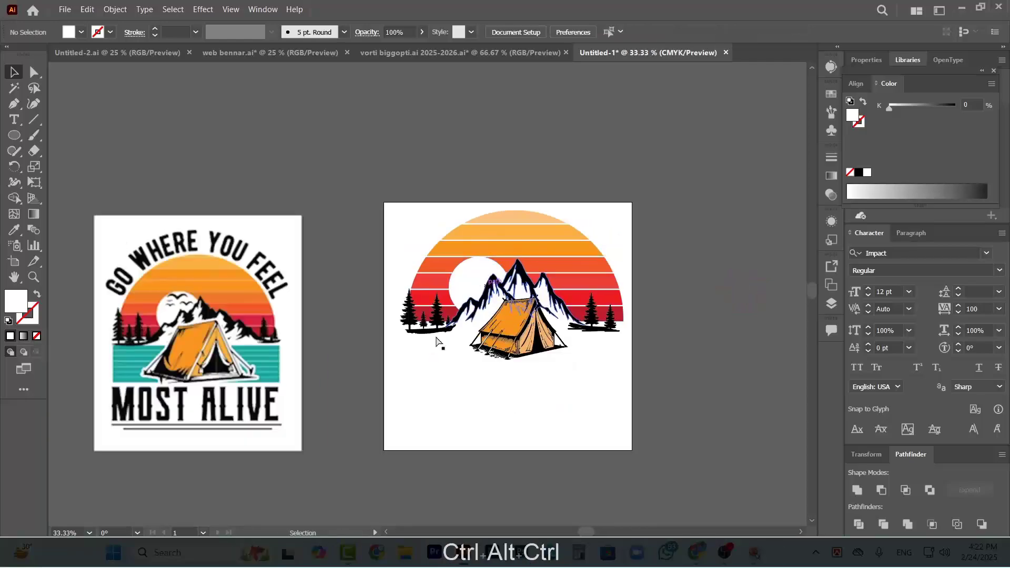
pyautogui.scroll(5, 179, 311)
pyautogui.scroll(-5, 190, 289)
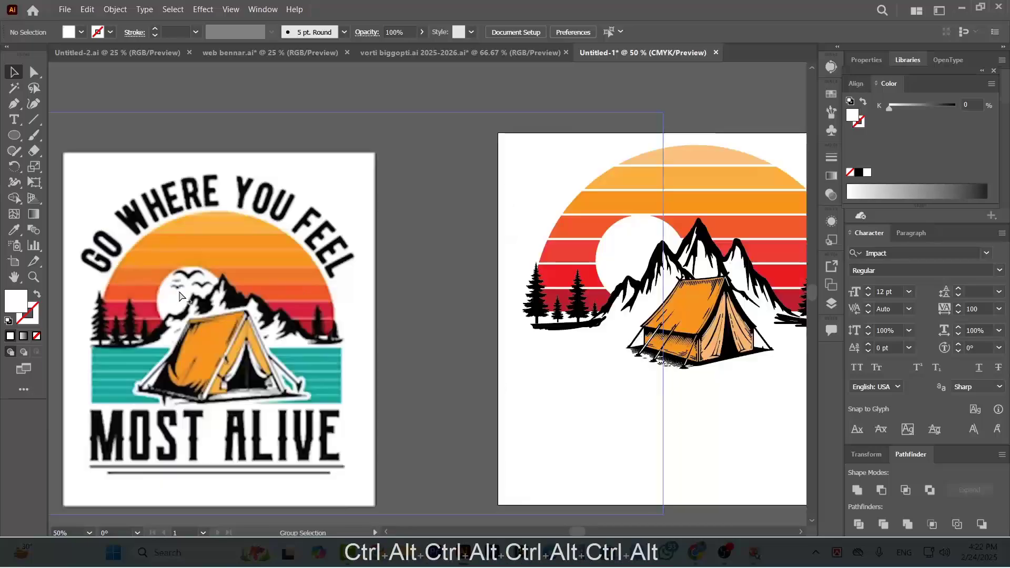
pyautogui.click(14, 104)
pyautogui.scroll(1, 497, 261)
pyautogui.click(453, 245)
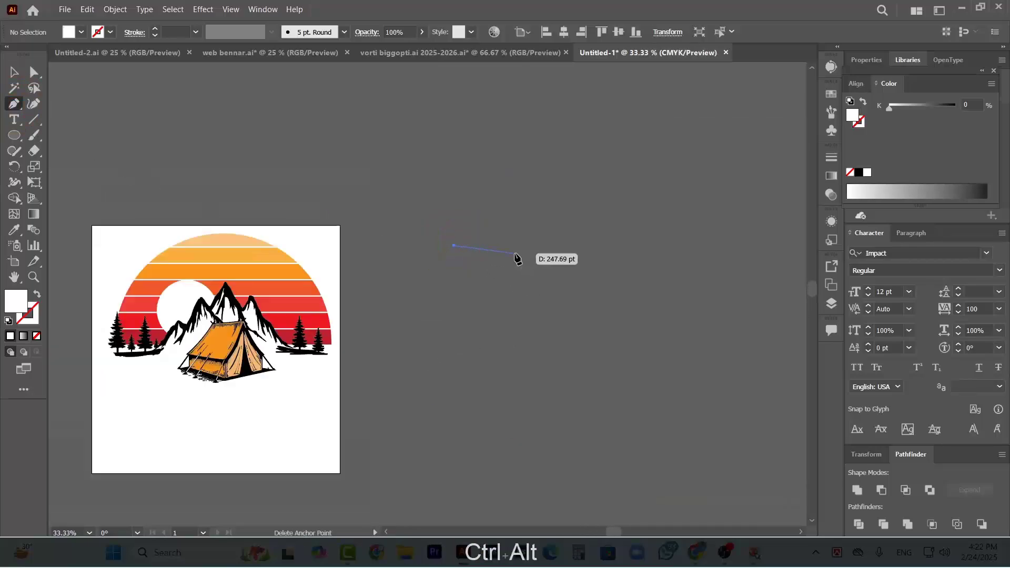
pyautogui.moveTo(553, 250); pyautogui.dragTo(609, 298)
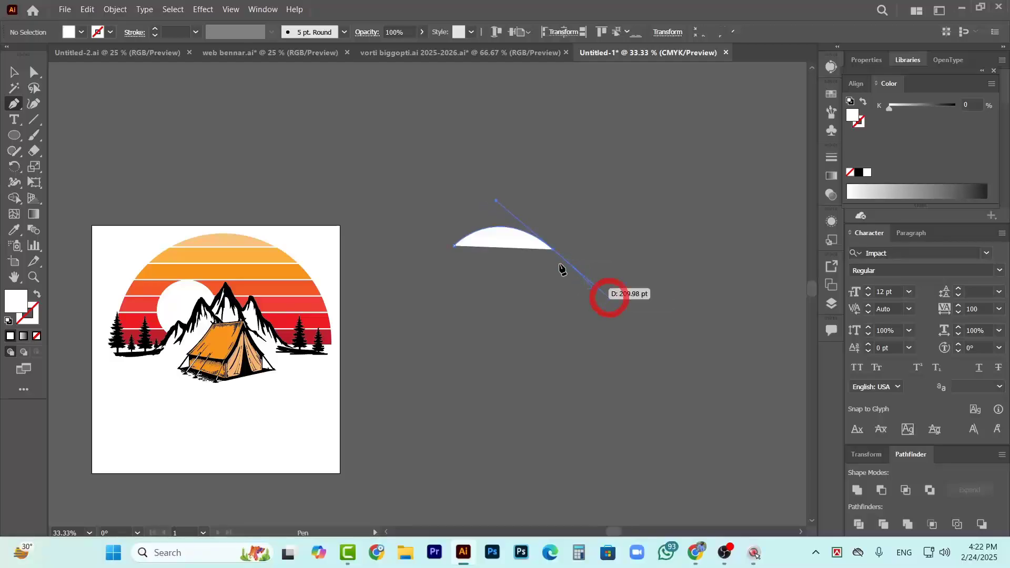
pyautogui.moveTo(553, 250); pyautogui.dragTo(646, 249)
pyautogui.hotkey('ctrl', 'z')
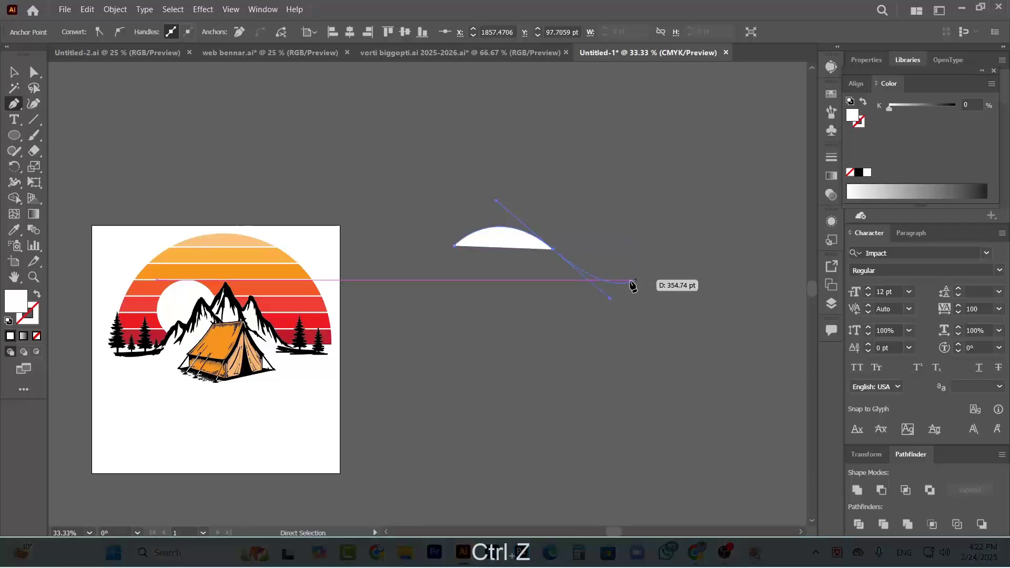
pyautogui.moveTo(610, 299); pyautogui.dragTo(609, 282)
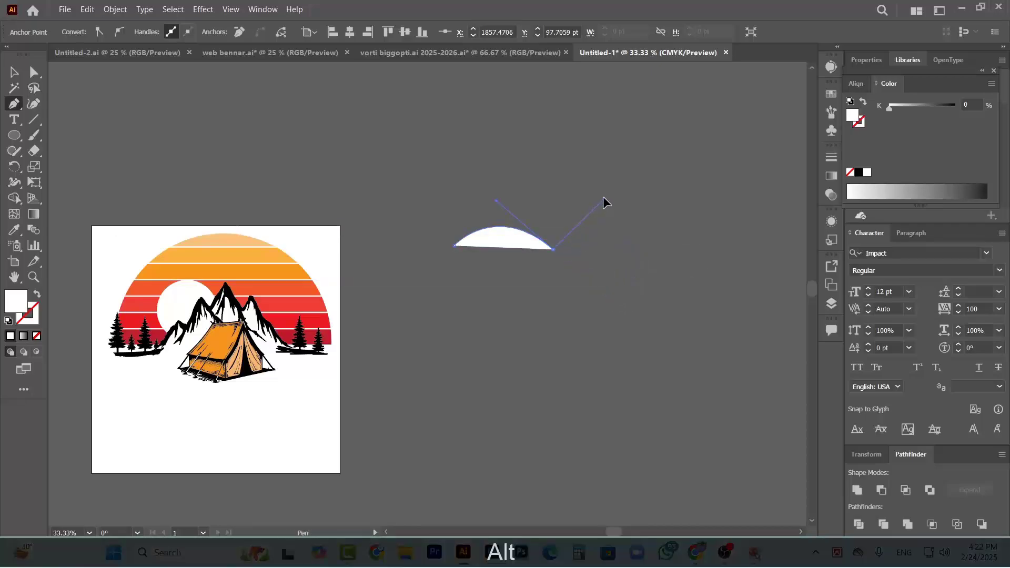
pyautogui.moveTo(604, 194); pyautogui.dragTo(604, 195)
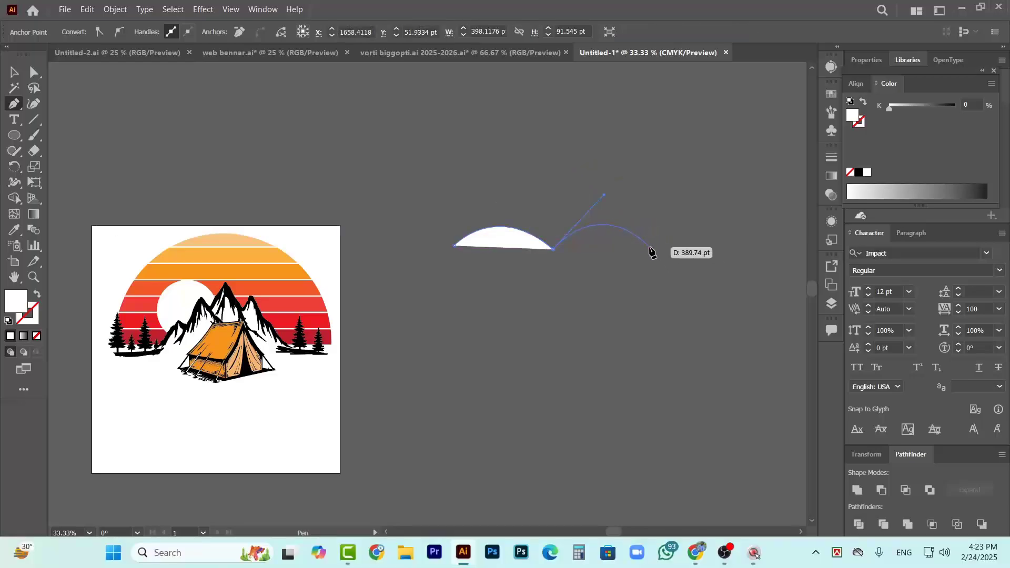
pyautogui.click(651, 249)
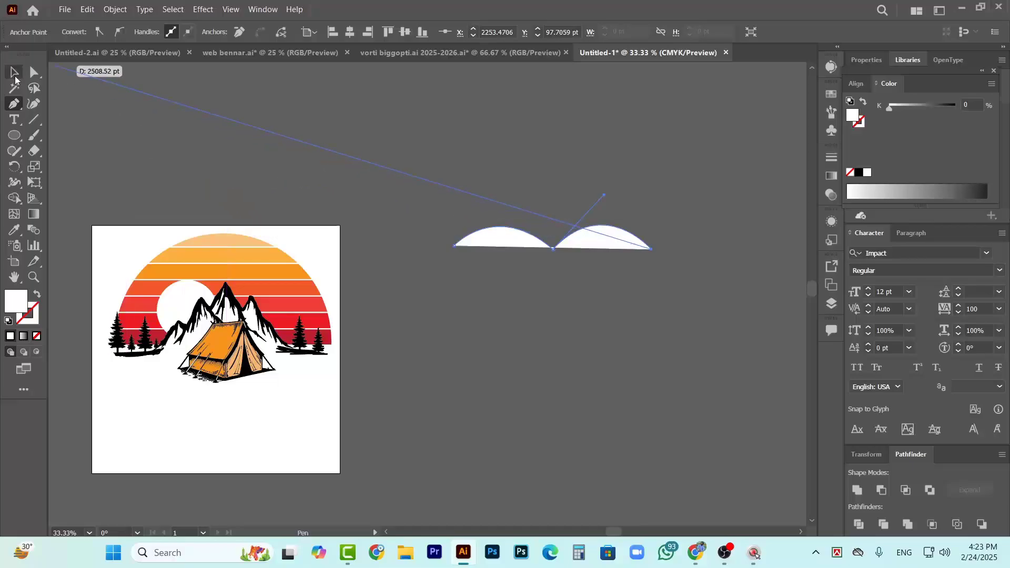
# Select the bird path, remove its fill and give it a black stroke
pyautogui.click(13, 71)
pyautogui.click(584, 295)
pyautogui.moveTo(526, 198); pyautogui.dragTo(606, 296)
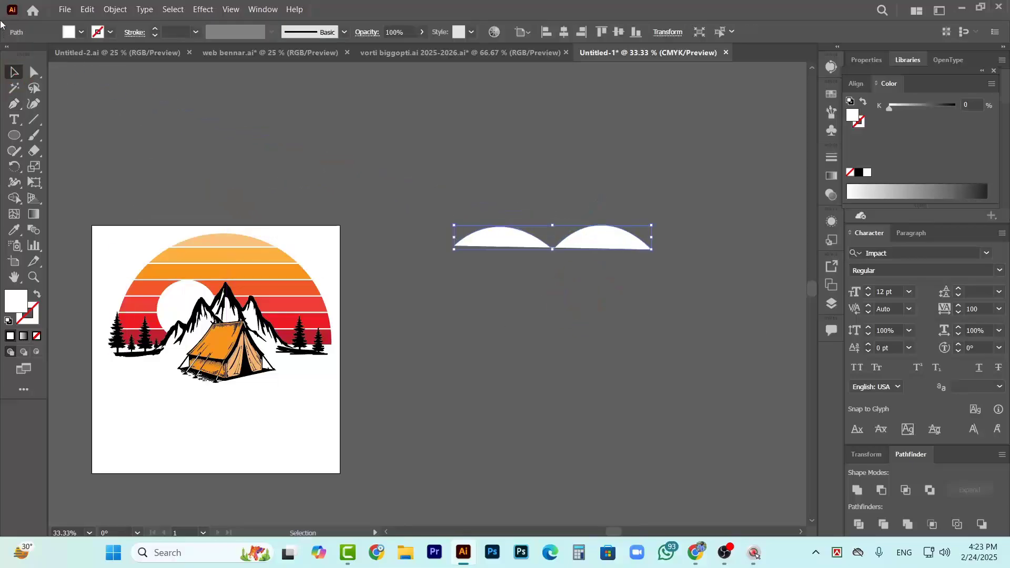
pyautogui.click(82, 33)
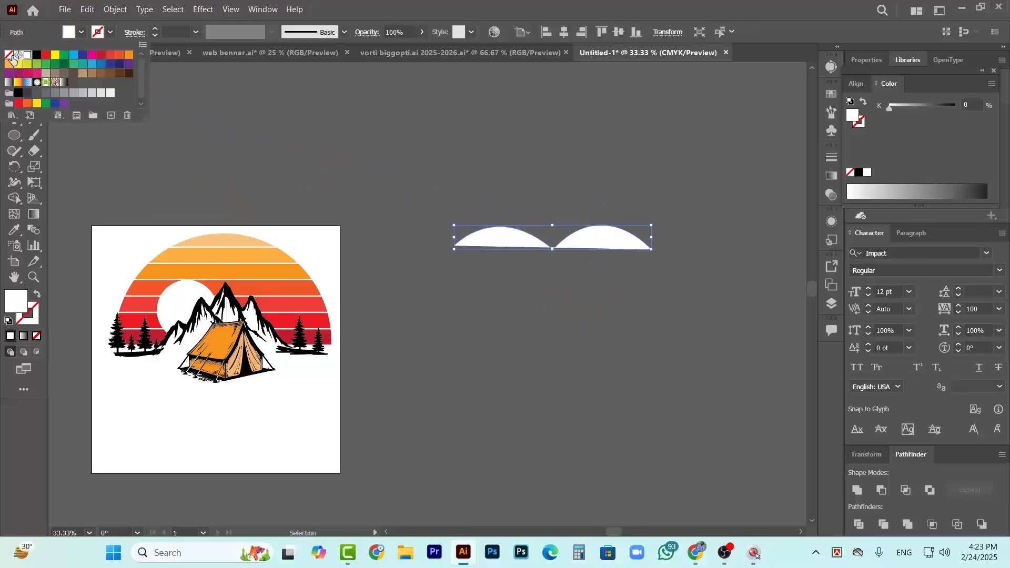
pyautogui.click(9, 54)
pyautogui.click(111, 33)
pyautogui.click(111, 32)
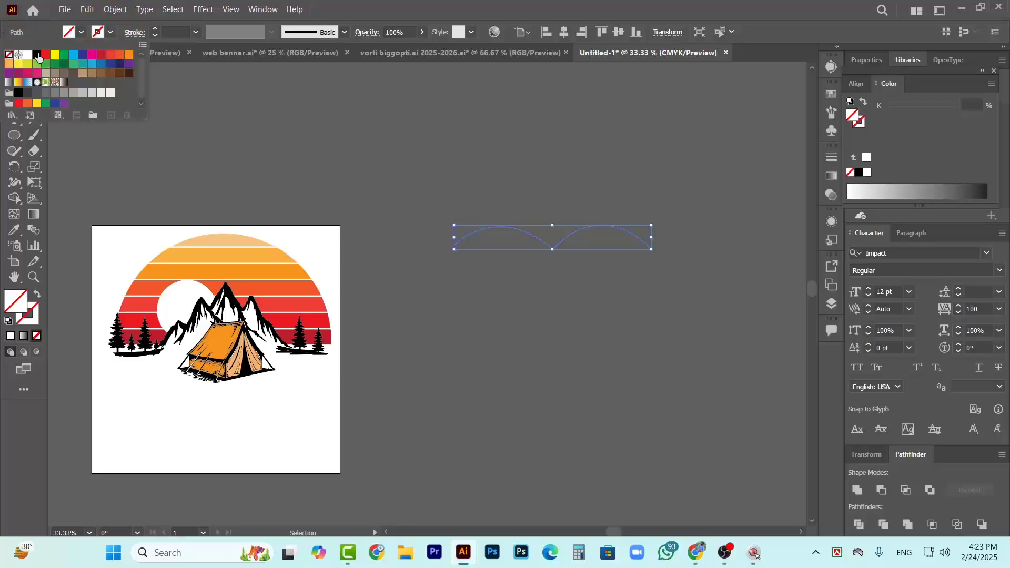
pyautogui.click(37, 55)
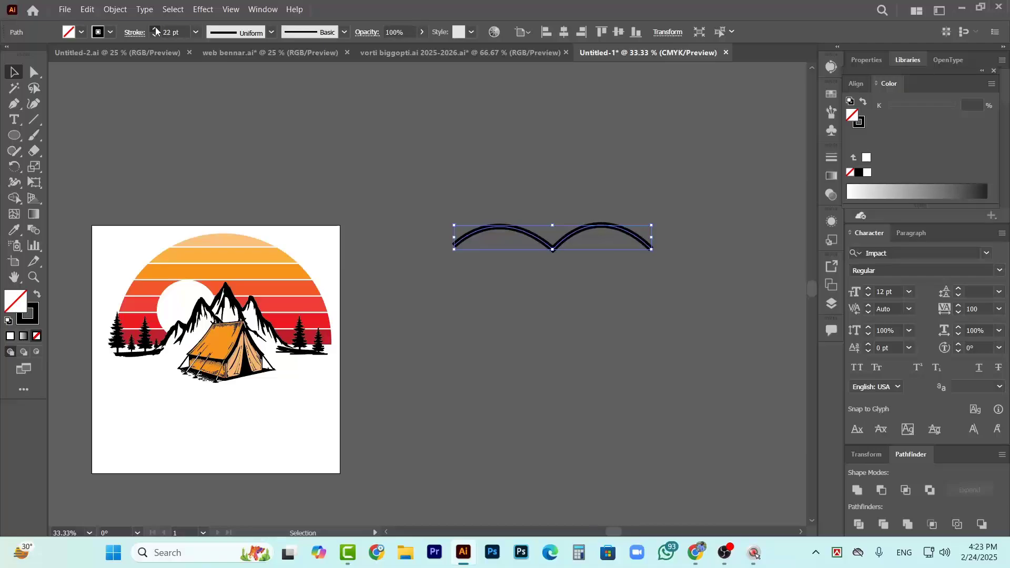
# Apply the lens-shaped width profile that tapers at both ends to the bird path and thicken its stroke to 69 pt
pyautogui.click(156, 30)
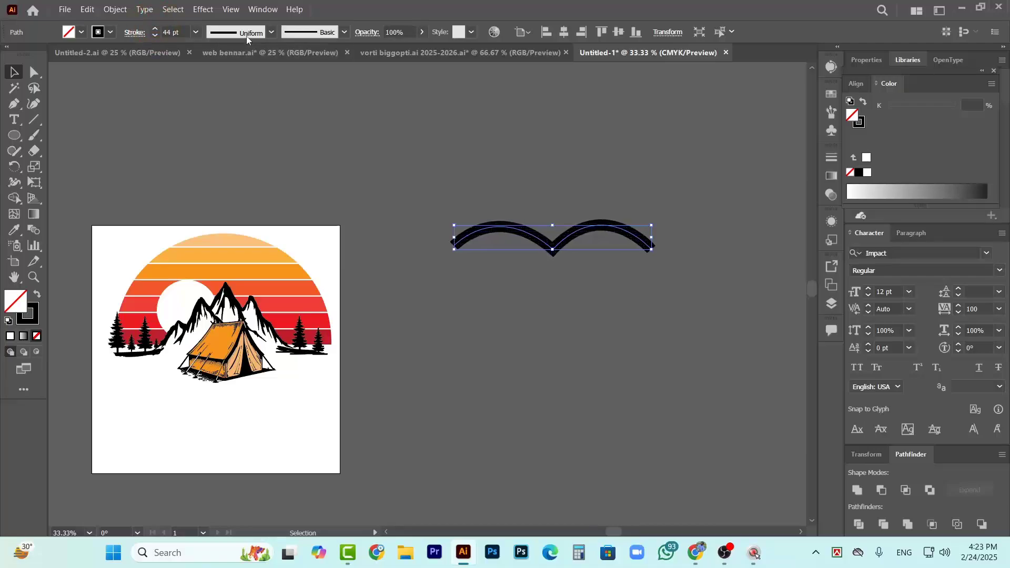
pyautogui.click(271, 33)
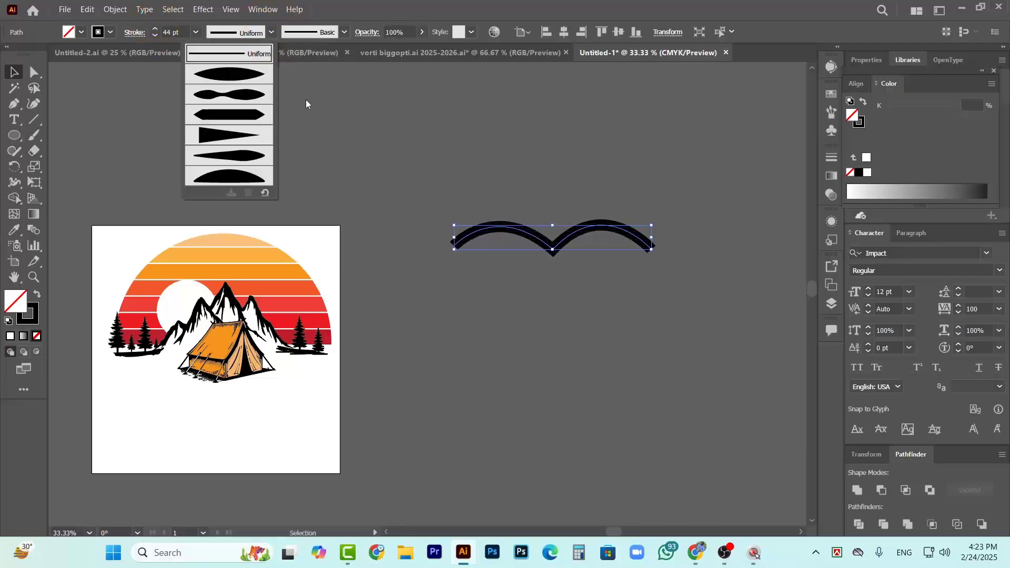
pyautogui.click(241, 74)
pyautogui.click(621, 287)
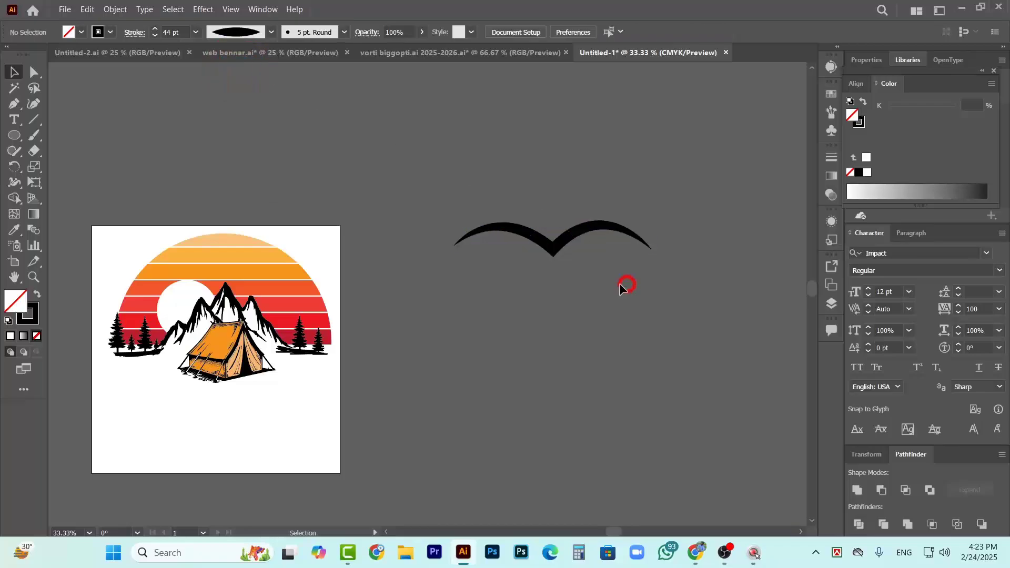
pyautogui.click(565, 248)
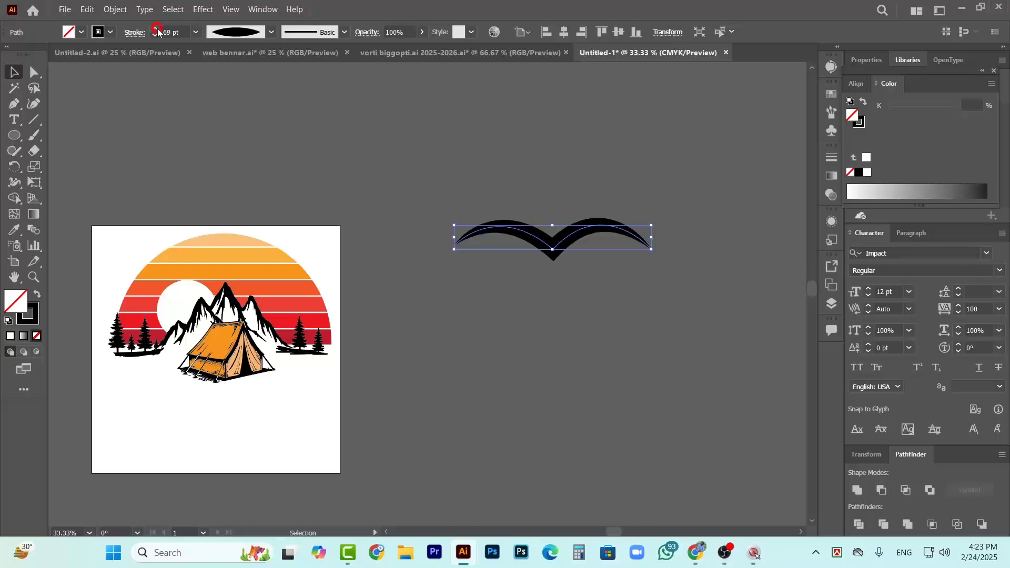
# Scale the bird down proportionally from its centre to about a third of its size, including its stroke
pyautogui.click(637, 305)
pyautogui.moveTo(631, 312); pyautogui.dragTo(630, 311)
pyautogui.moveTo(653, 249); pyautogui.dragTo(585, 250)
pyautogui.click(606, 274)
# Expand the bird's stroke appearance into a solid black filled shape
pyautogui.scroll(1, 575, 252)
pyautogui.click(545, 226)
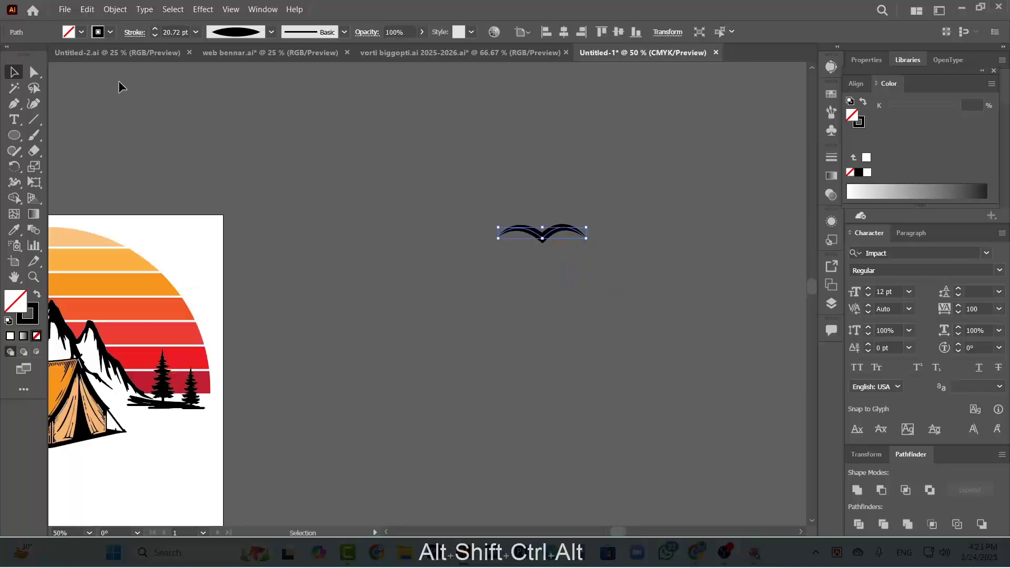
pyautogui.click(115, 9)
pyautogui.click(167, 174)
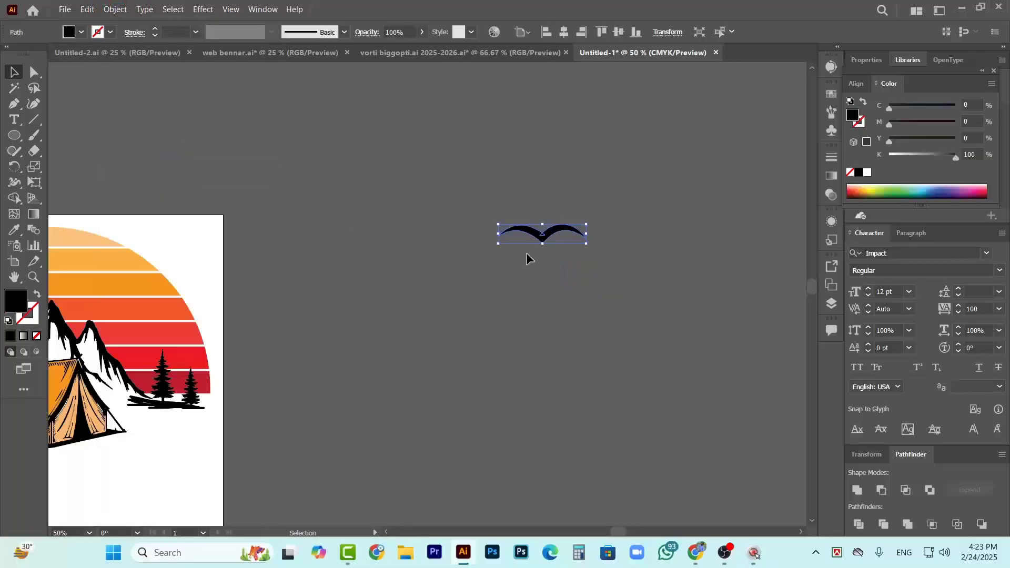
# Select the expanded bird shape and move it closer to the artboard
pyautogui.moveTo(520, 194); pyautogui.dragTo(608, 284)
pyautogui.click(707, 358)
pyautogui.moveTo(488, 187); pyautogui.dragTo(420, 259)
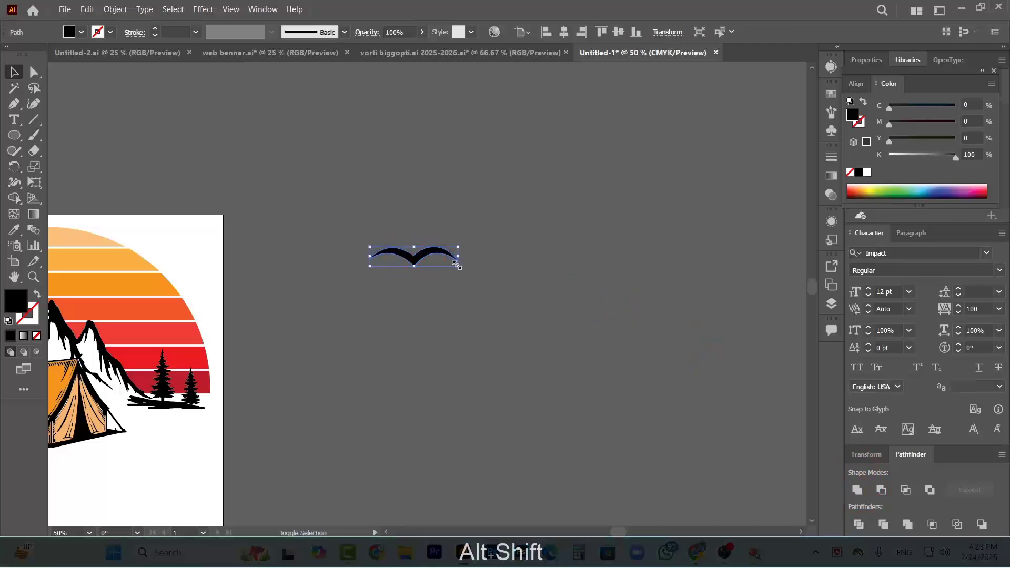
# Move the black bird onto the white moon and rotate it counter-clockwise by about 14°
pyautogui.scroll(-1, 479, 275)
pyautogui.hscroll(-2, 478, 279)
pyautogui.scroll(2, 508, 285)
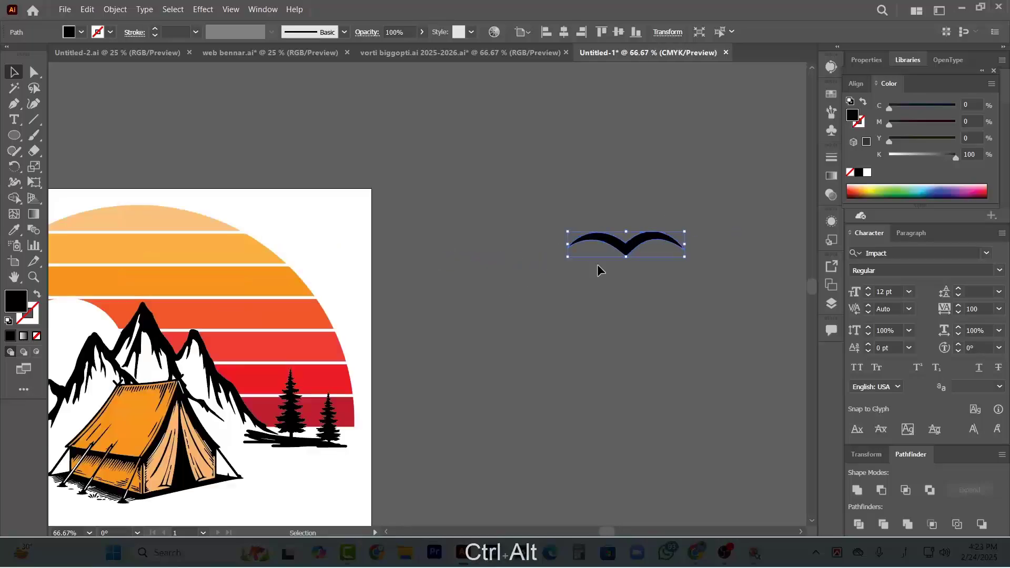
pyautogui.scroll(-2, 598, 269)
pyautogui.hscroll(-2, 592, 279)
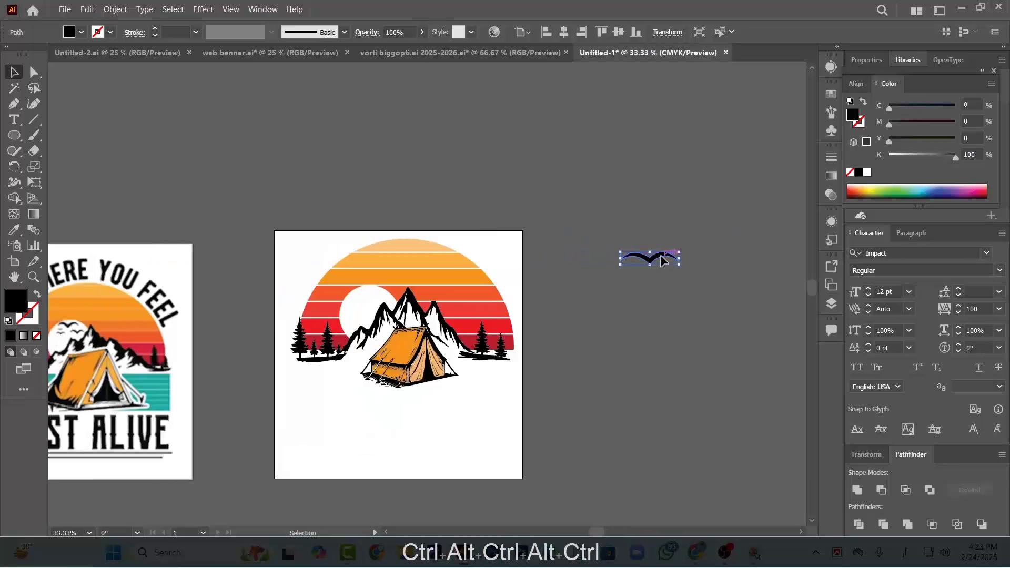
pyautogui.moveTo(661, 259); pyautogui.dragTo(351, 311)
pyautogui.scroll(4, 368, 346)
pyautogui.click(410, 293)
pyautogui.click(384, 304)
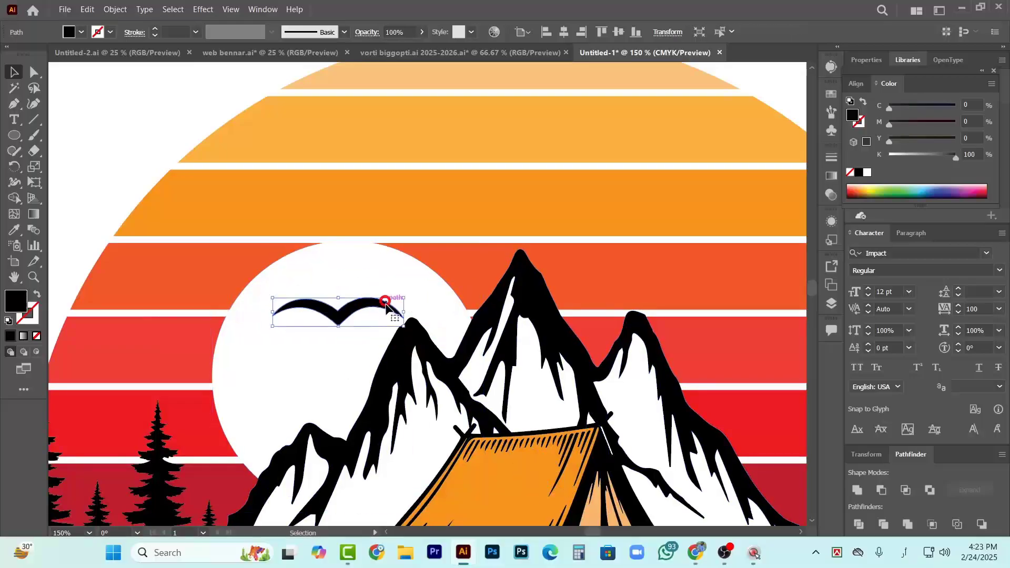
pyautogui.moveTo(410, 297); pyautogui.dragTo(405, 276)
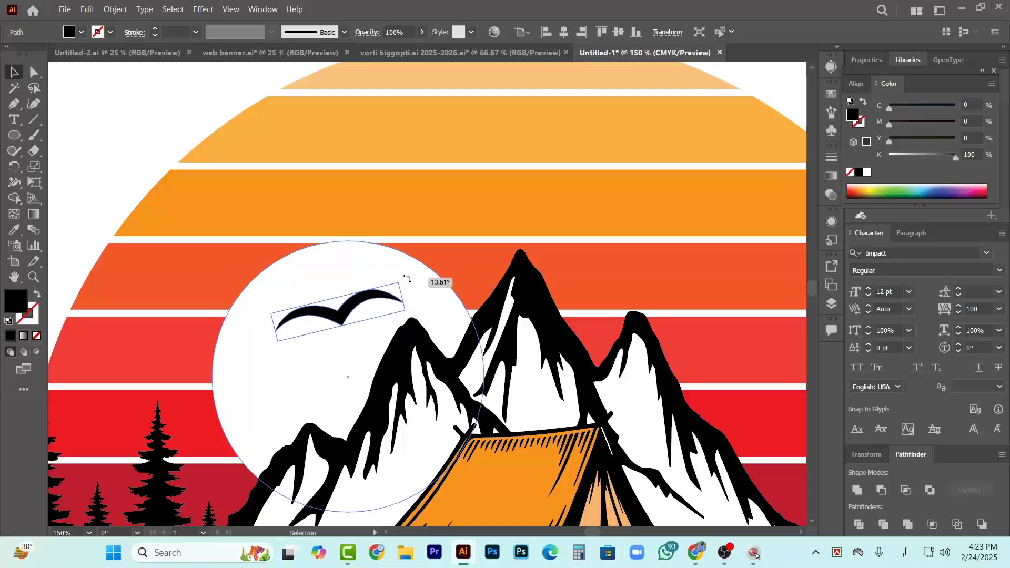
# Duplicate the bird three times on the moon, making the copies smaller in varied sizes to form a flock
pyautogui.moveTo(362, 314); pyautogui.dragTo(371, 341)
pyautogui.moveTo(303, 343)
pyautogui.mouseDown()
pyautogui.moveTo(280, 343)
pyautogui.moveTo(308, 347)
pyautogui.mouseUp()
pyautogui.moveTo(292, 337); pyautogui.dragTo(302, 343)
pyautogui.moveTo(337, 311)
pyautogui.mouseDown()
pyautogui.moveTo(316, 308)
pyautogui.moveTo(330, 308)
pyautogui.mouseUp()
pyautogui.hotkey('ctrl', 'alt', '0')
pyautogui.click(585, 313)
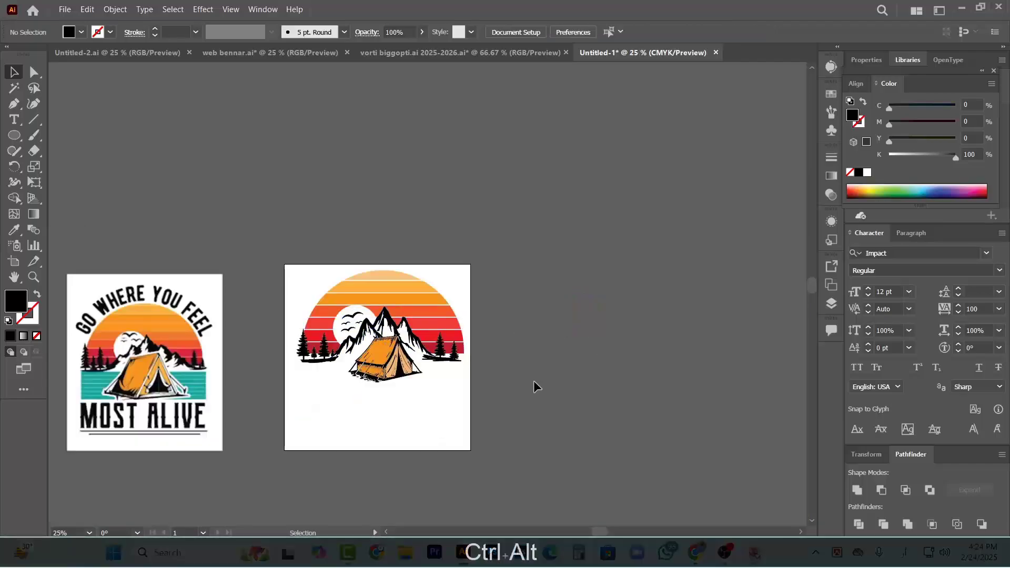
# Fine-tune the flock by shifting the lowest bird left, lowering the smallest bird and slightly enlarging the middle one
pyautogui.scroll(3, 418, 328)
pyautogui.scroll(3, 310, 253)
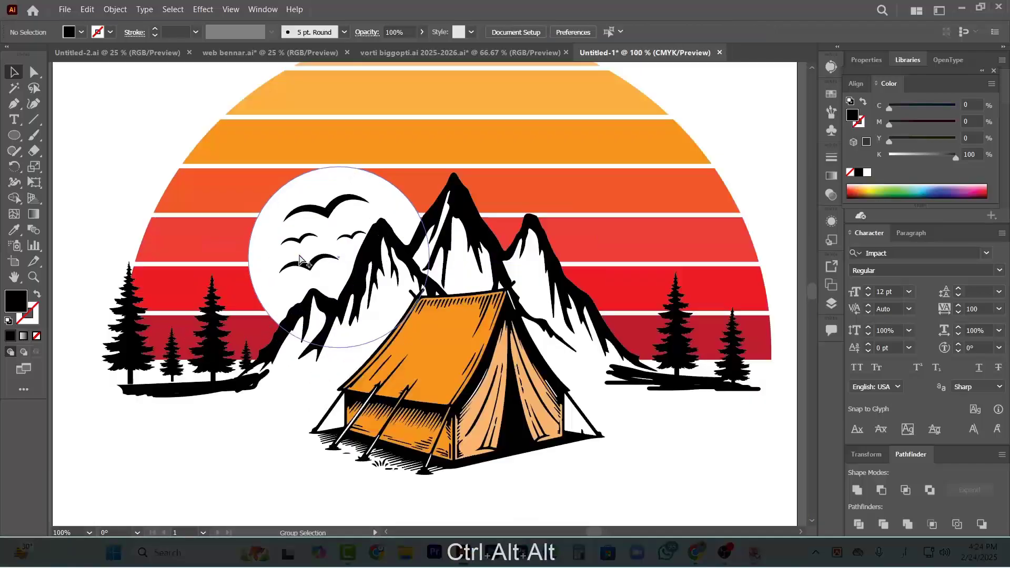
pyautogui.moveTo(310, 259); pyautogui.dragTo(300, 253)
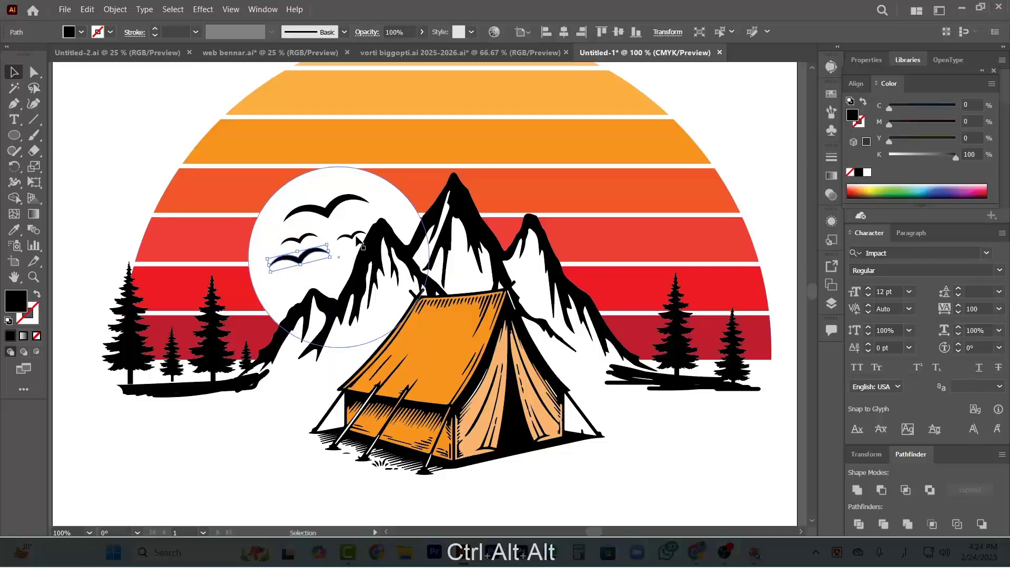
pyautogui.moveTo(354, 234)
pyautogui.mouseDown()
pyautogui.moveTo(346, 246)
pyautogui.moveTo(360, 243)
pyautogui.moveTo(308, 234)
pyautogui.moveTo(341, 238)
pyautogui.mouseUp()
# Compare the moon and its flock of birds with the reference design
pyautogui.scroll(-2, 344, 238)
pyautogui.click(631, 225)
pyautogui.scroll(-3, 527, 279)
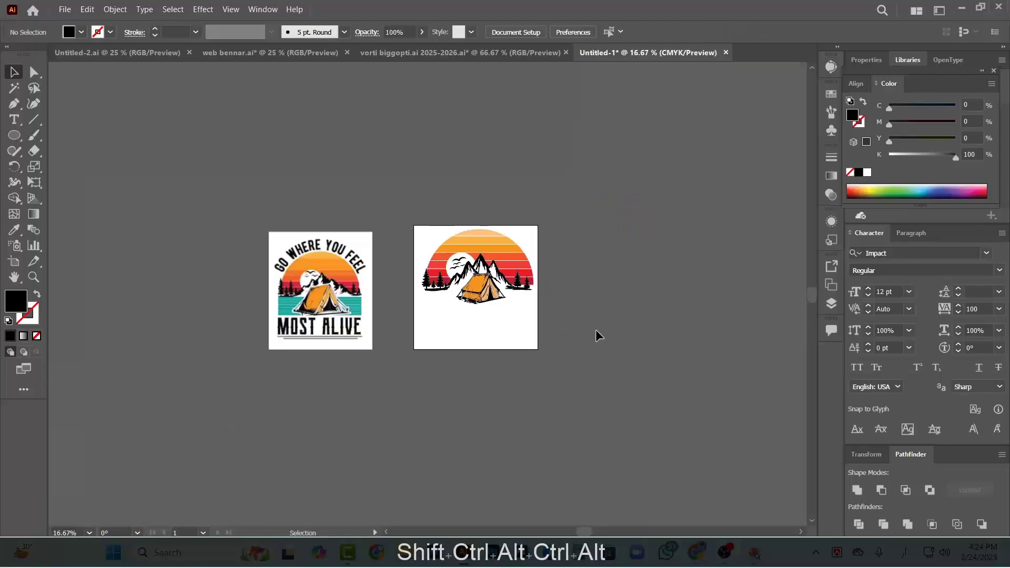
pyautogui.scroll(3, 531, 337)
pyautogui.scroll(-2, 533, 339)
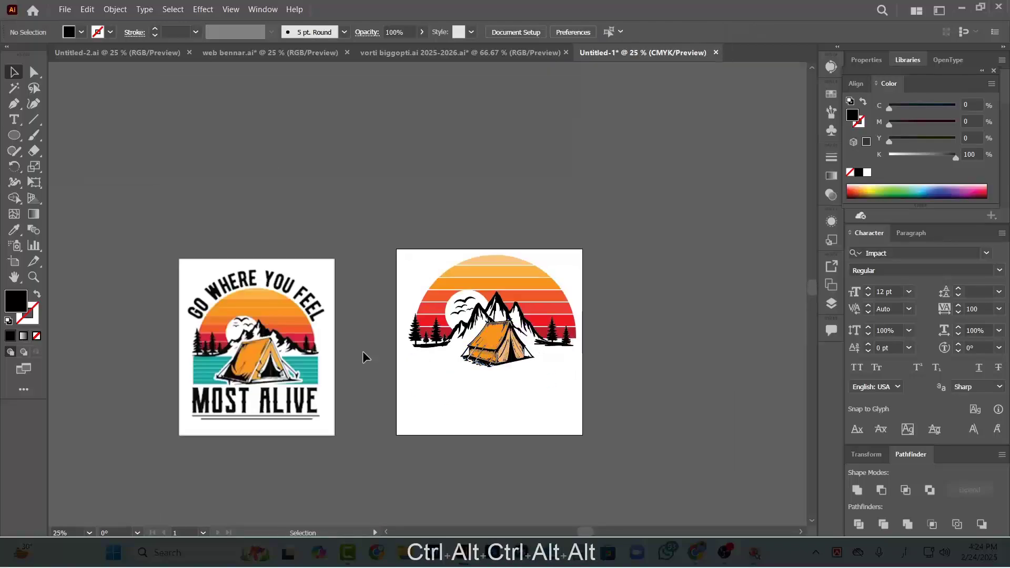
pyautogui.scroll(-1, 400, 295)
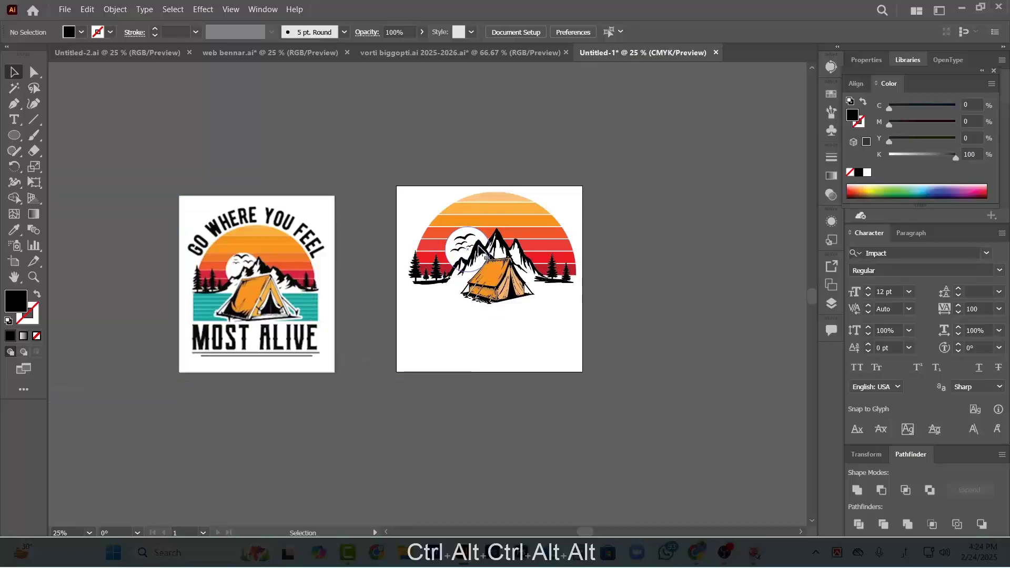
pyautogui.scroll(1, 470, 238)
pyautogui.scroll(5, 471, 238)
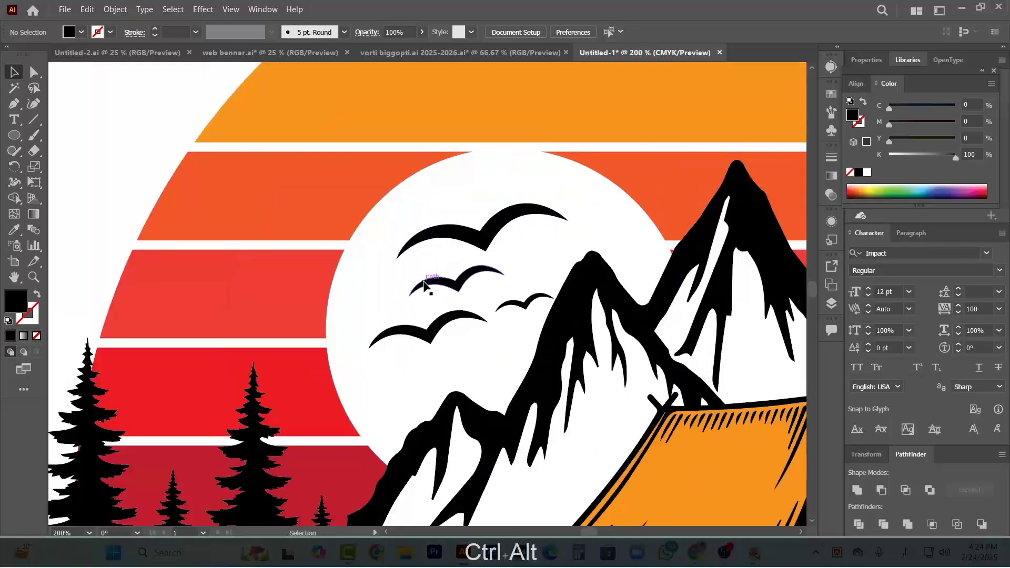
pyautogui.keyDown('ctrl'); pyautogui.keyDown('alt'); pyautogui.keyDown('shift'); pyautogui.click(449, 283); pyautogui.keyUp('shift'); pyautogui.keyUp('alt'); pyautogui.keyUp('ctrl')
pyautogui.keyDown('shift'); pyautogui.click(437, 323); pyautogui.keyUp('shift')
pyautogui.keyDown('shift'); pyautogui.click(520, 304); pyautogui.keyUp('shift')
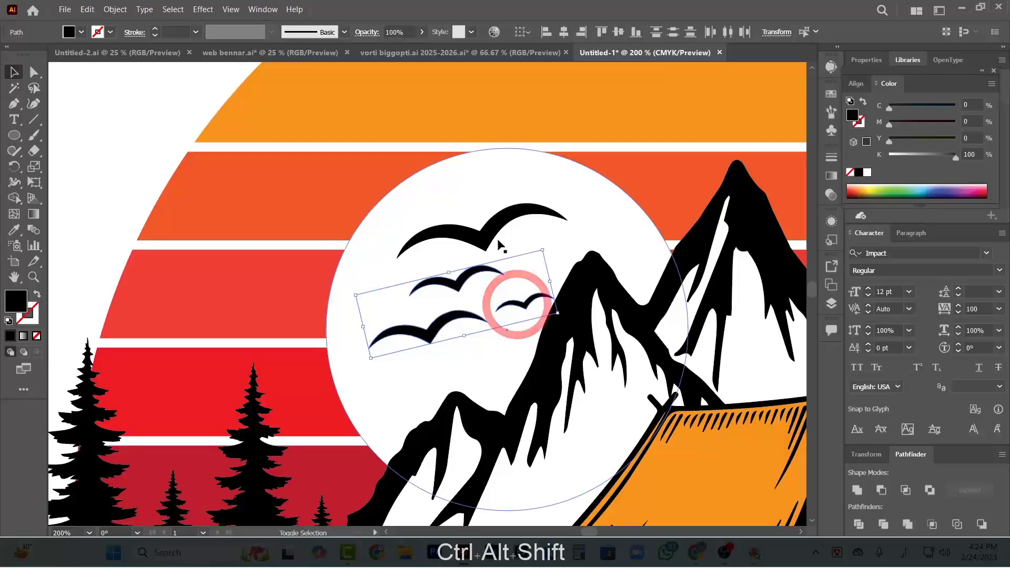
pyautogui.click(477, 237)
pyautogui.keyDown('shift'); pyautogui.click(450, 280); pyautogui.keyUp('shift')
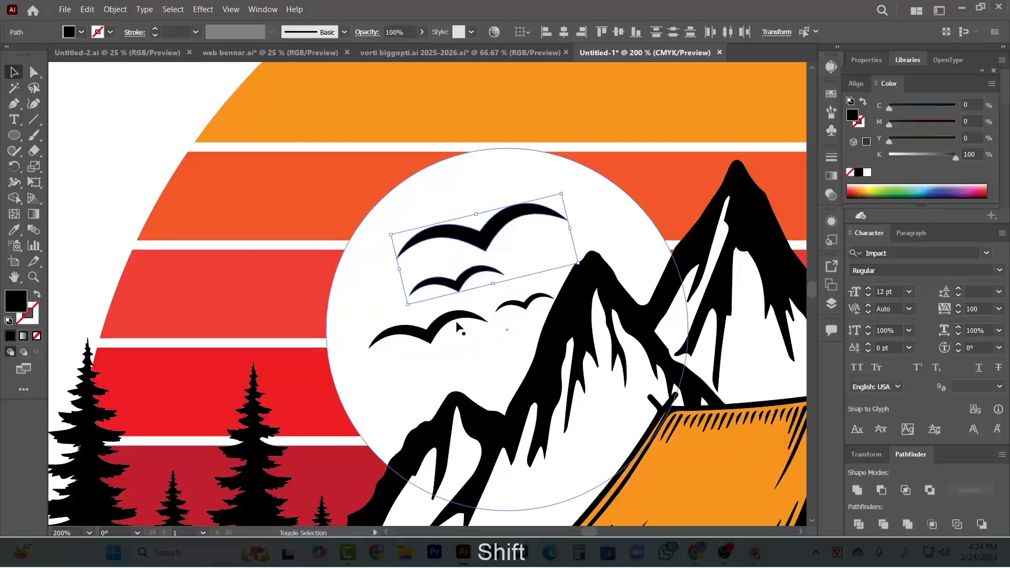
pyautogui.click(471, 321)
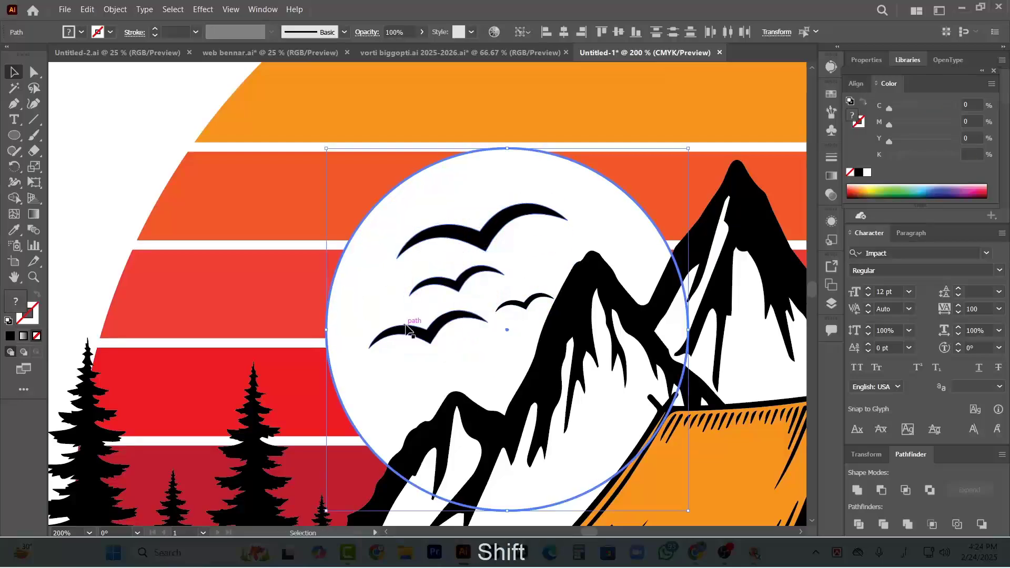
pyautogui.click(168, 181)
# Select all four birds without the moon and move the flock up and to the left within the moon
pyautogui.click(429, 337)
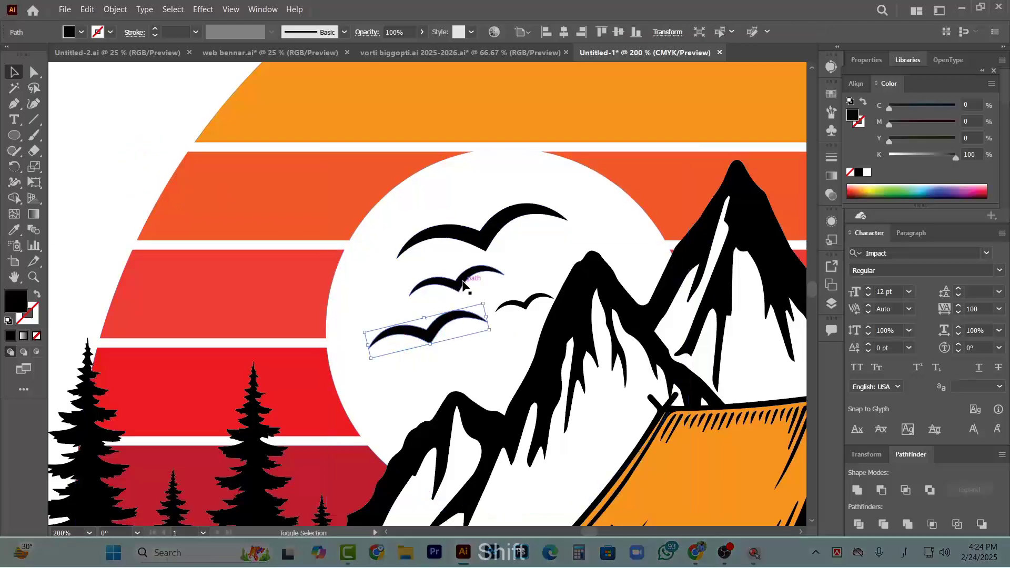
pyautogui.keyDown('shift'); pyautogui.click(514, 295); pyautogui.keyUp('shift')
pyautogui.keyDown('shift'); pyautogui.click(480, 232); pyautogui.keyUp('shift')
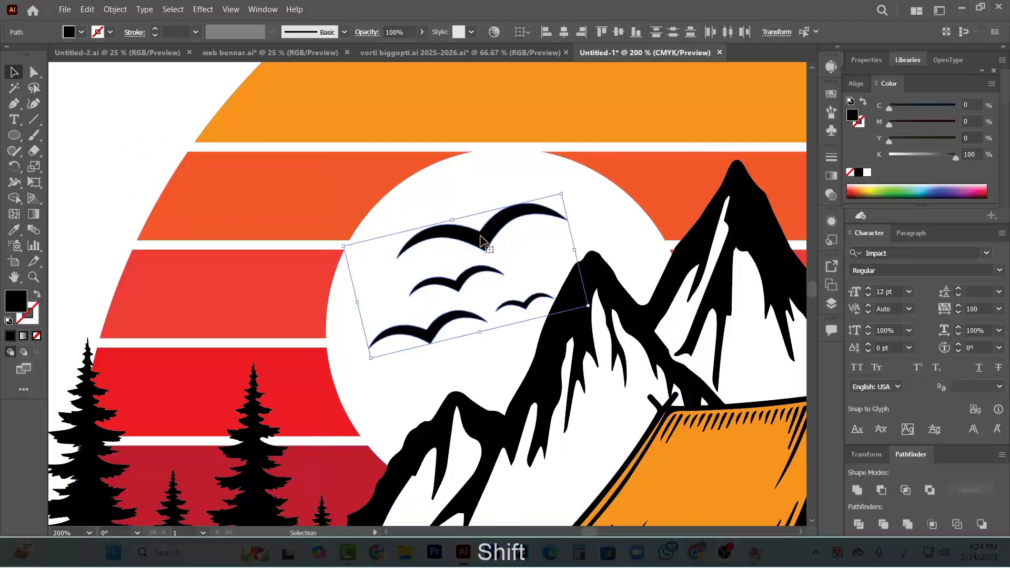
pyautogui.moveTo(477, 227); pyautogui.dragTo(452, 205)
# Examine the teal striped water band behind the tent in the reference design
pyautogui.scroll(-2, 414, 241)
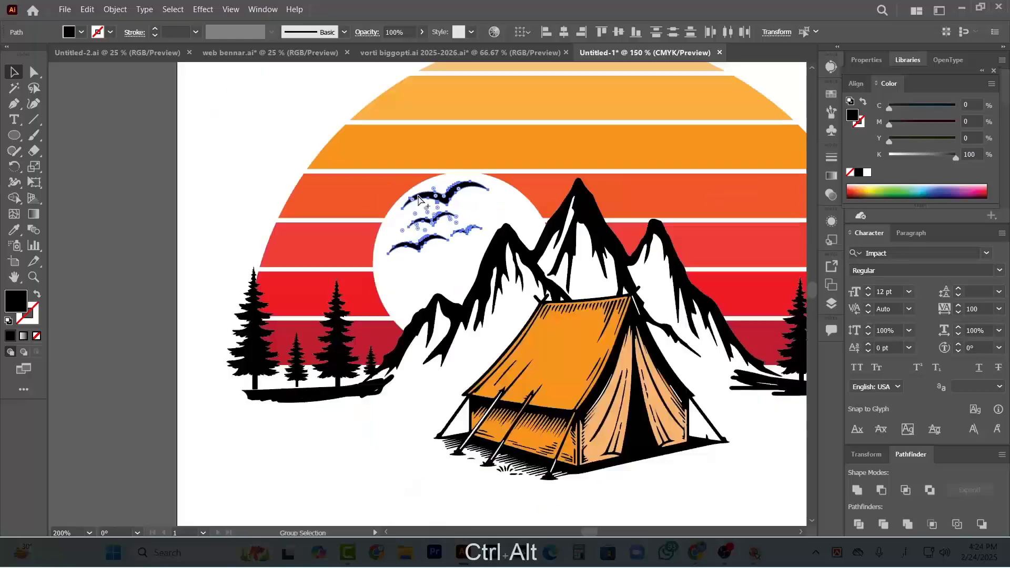
pyautogui.scroll(-3, 414, 241)
pyautogui.scroll(-2, 641, 327)
pyautogui.hscroll(-4, 343, 320)
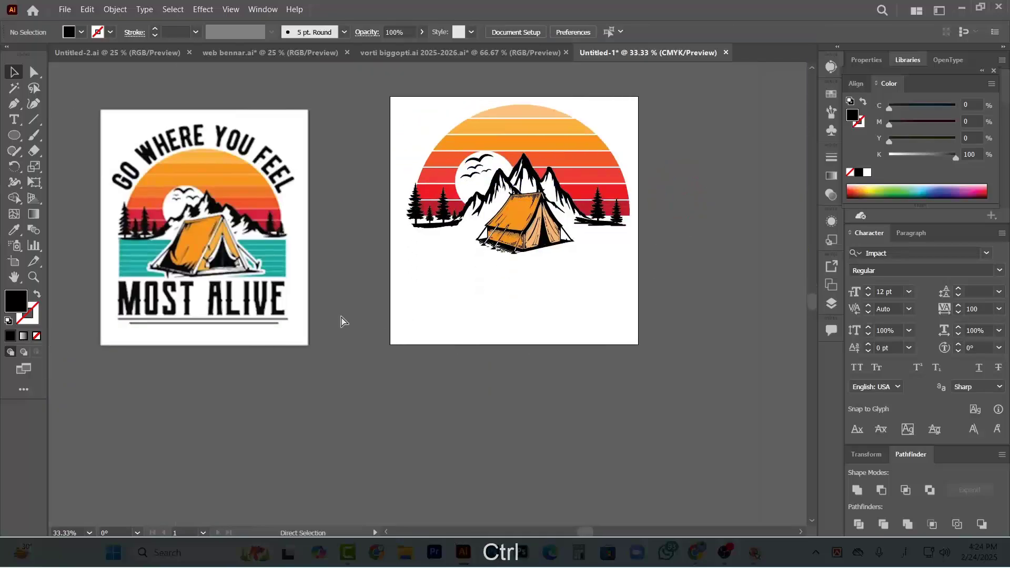
pyautogui.hscroll(1, 318, 259)
pyautogui.scroll(2, 316, 263)
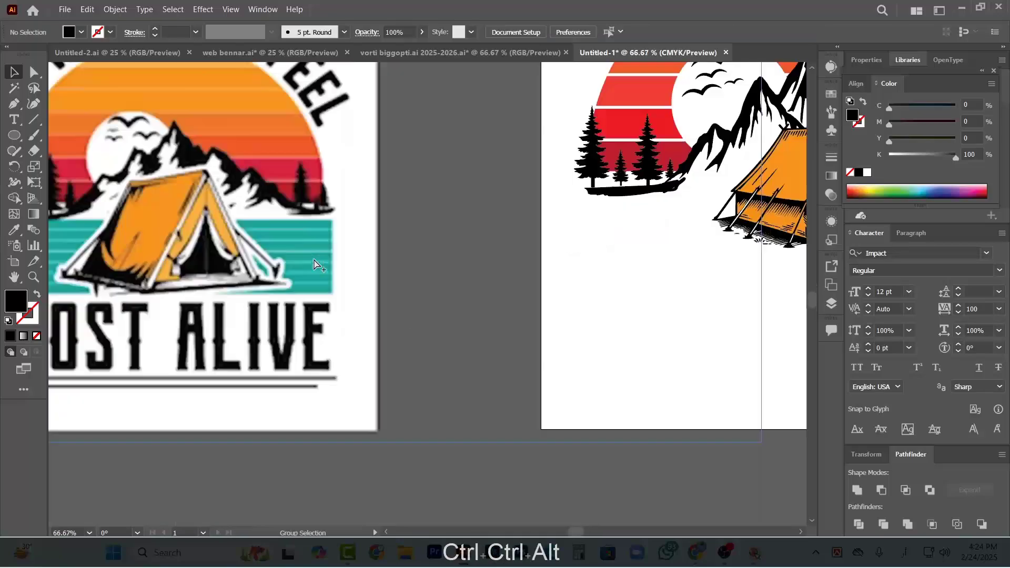
pyautogui.scroll(-2, 317, 281)
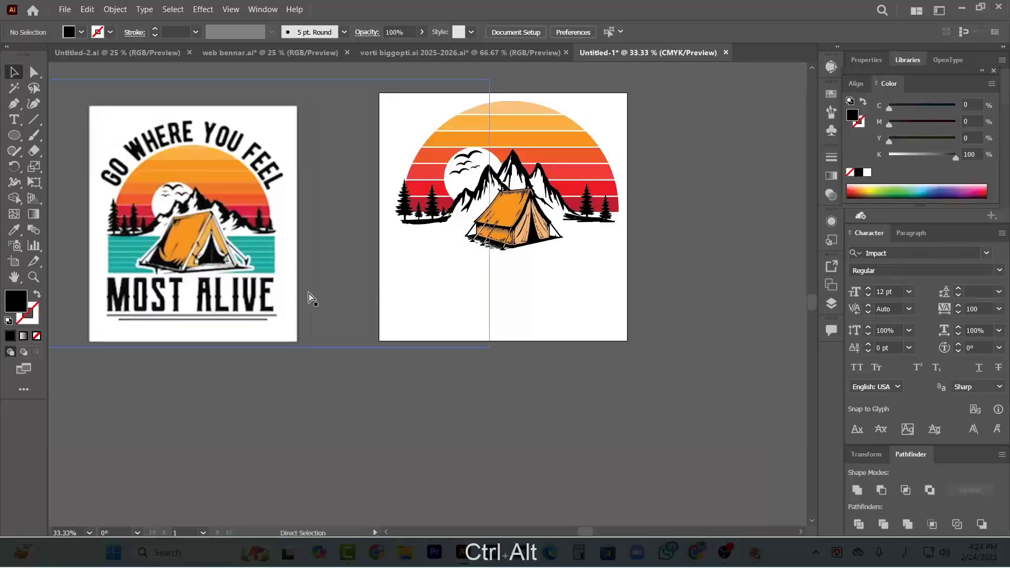
pyautogui.hscroll(4, 309, 296)
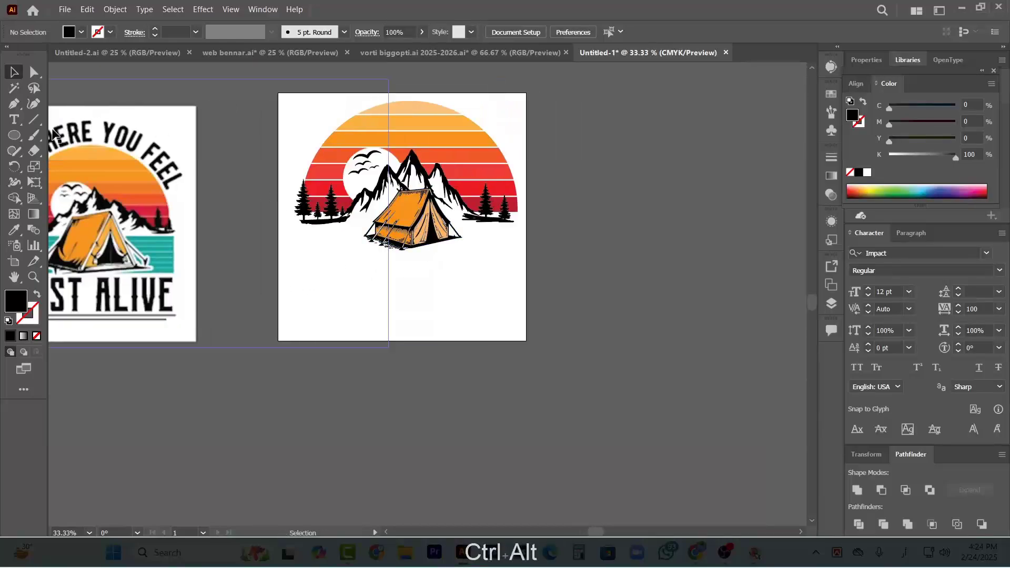
# Draw a thin black rectangle just below the tree line, extending to the sun's right edge across its full width
pyautogui.moveTo(12, 138); pyautogui.dragTo(59, 133)
pyautogui.scroll(1, 309, 239)
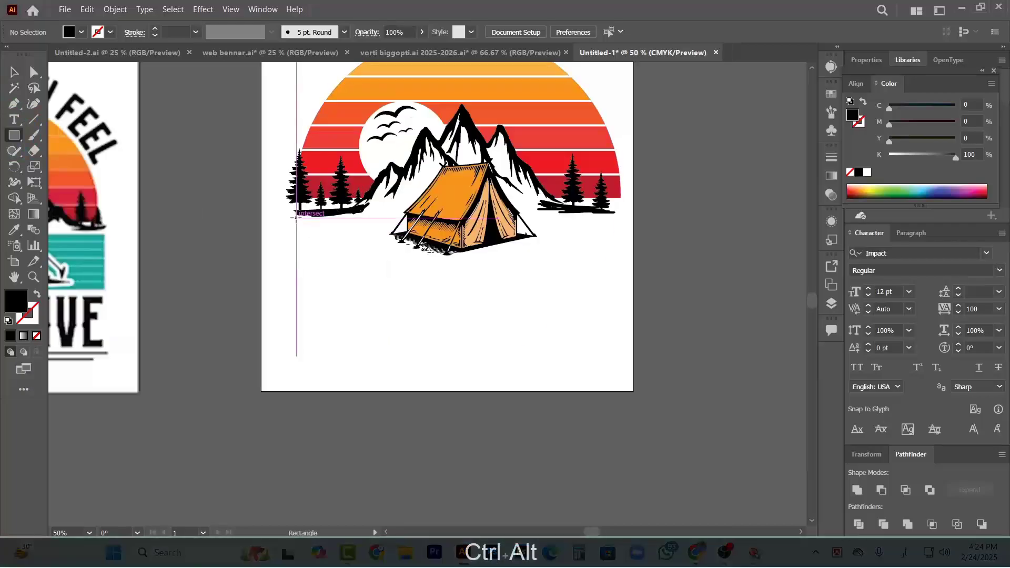
pyautogui.moveTo(296, 216); pyautogui.dragTo(621, 225)
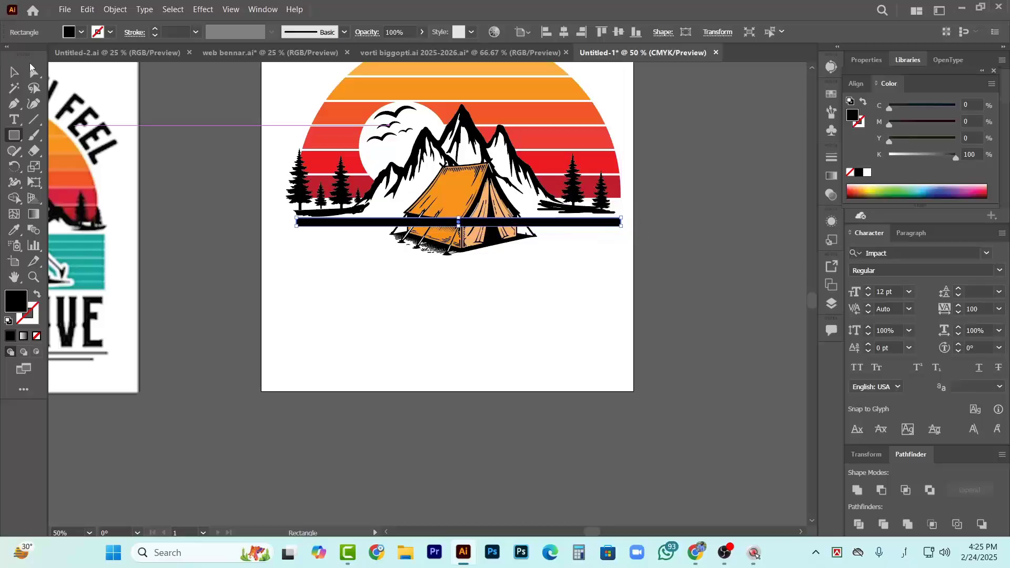
# Duplicate the black strip directly below itself with a narrow gap, and repeat that copy five more times
pyautogui.click(13, 71)
pyautogui.scroll(4, 563, 247)
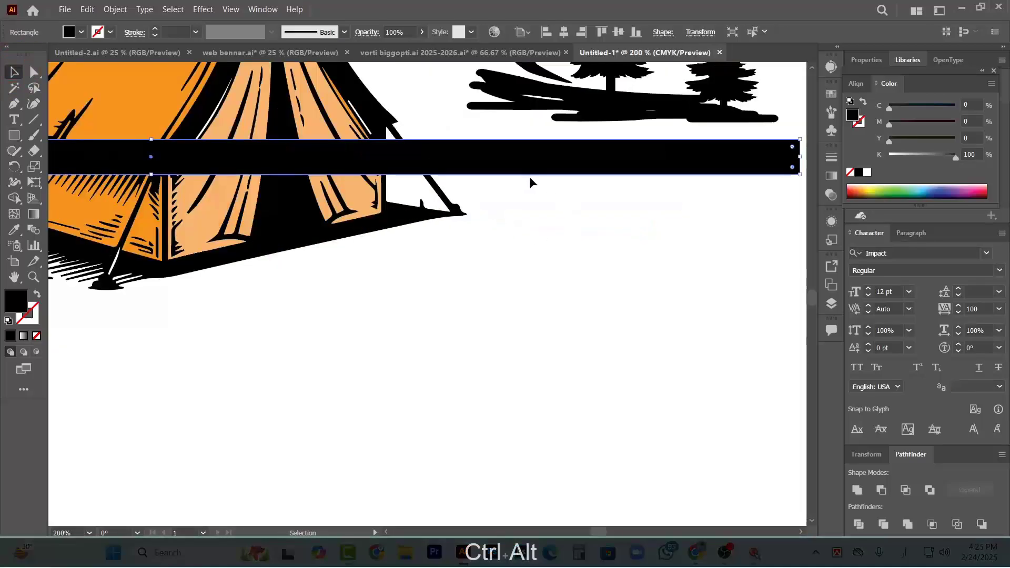
pyautogui.moveTo(523, 170); pyautogui.dragTo(529, 216)
pyautogui.scroll(-3, 529, 215)
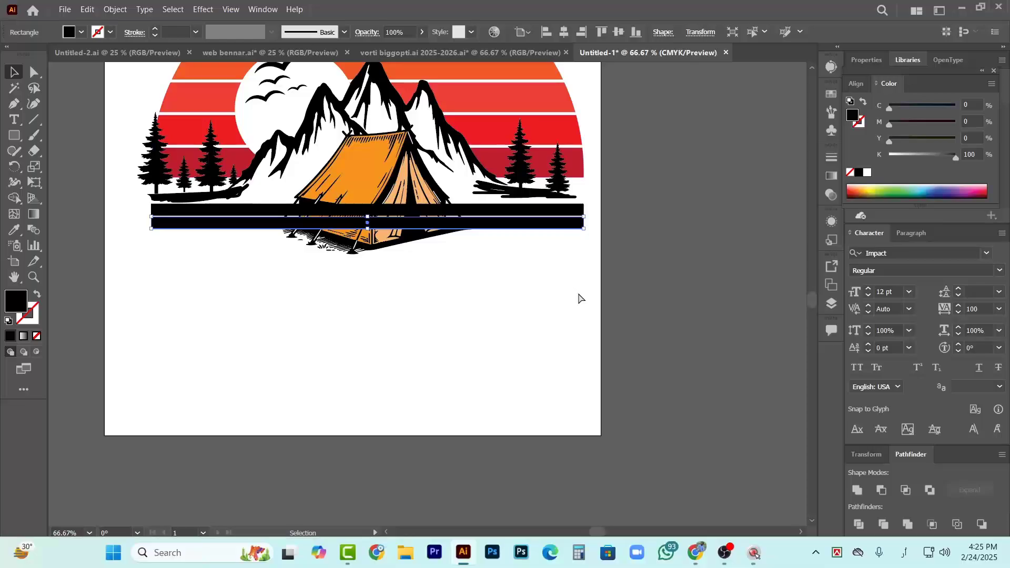
pyautogui.hotkey('ctrl', 'd')
pyautogui.hotkey('ctrl', 'd')
pyautogui.hotkey('ctrl', 'd')
pyautogui.hotkey('ctrl', 'd')
pyautogui.hotkey('ctrl', 'd')
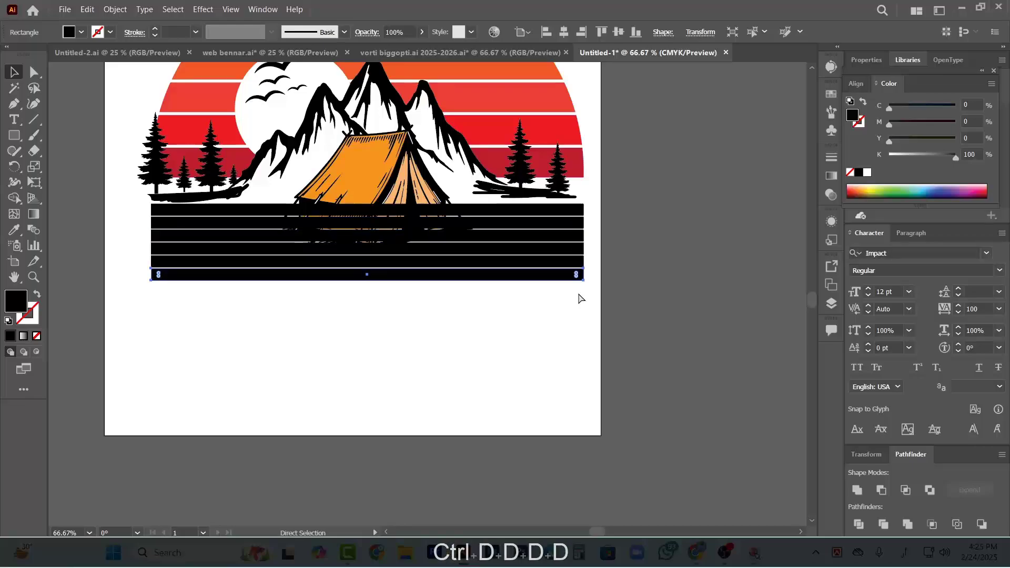
# Try to fill the black strips with the teal sampled from the reference design's water, and undo the fill
pyautogui.scroll(-3, 508, 315)
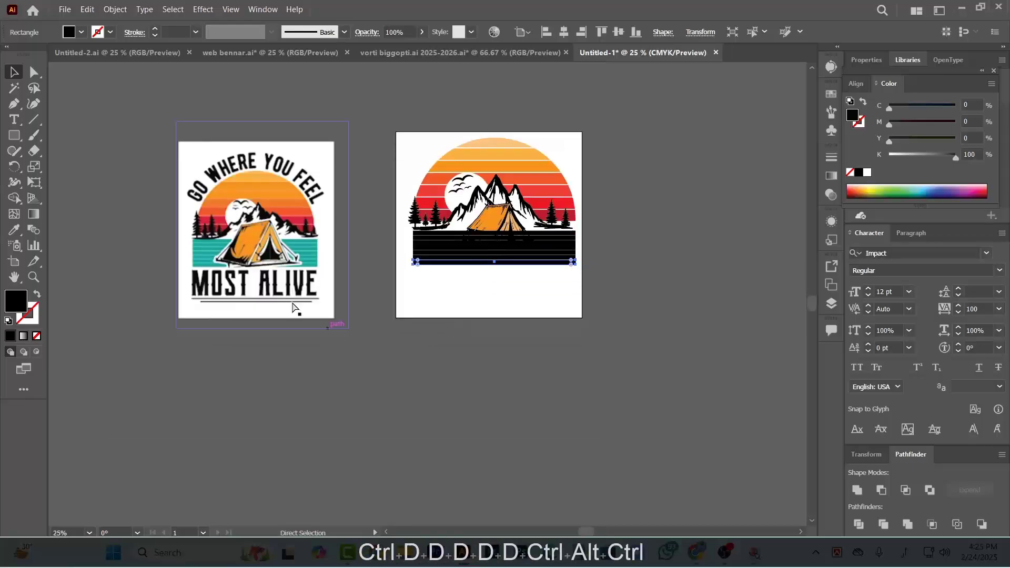
pyautogui.scroll(4, 289, 298)
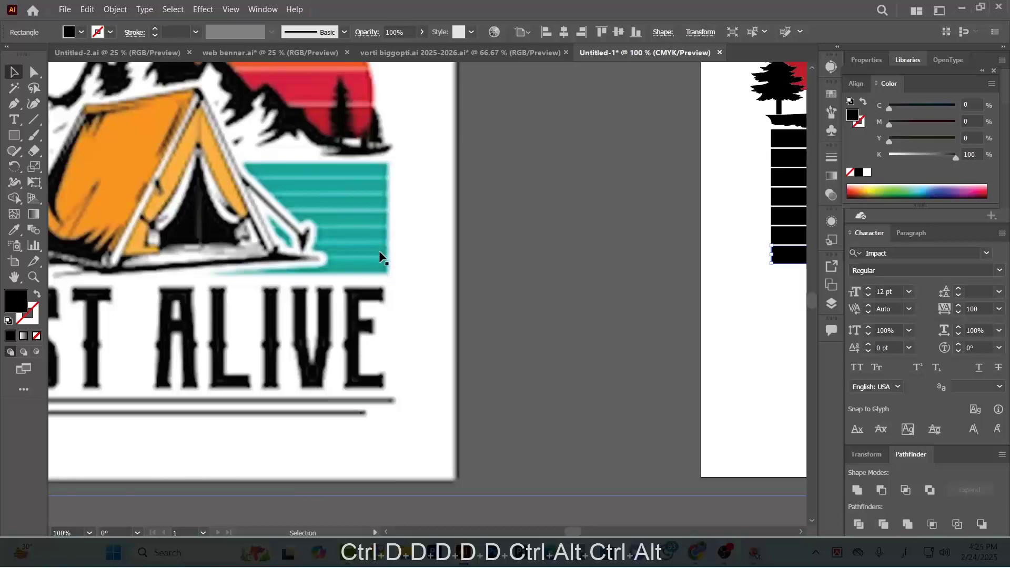
pyautogui.hscroll(2, 390, 311)
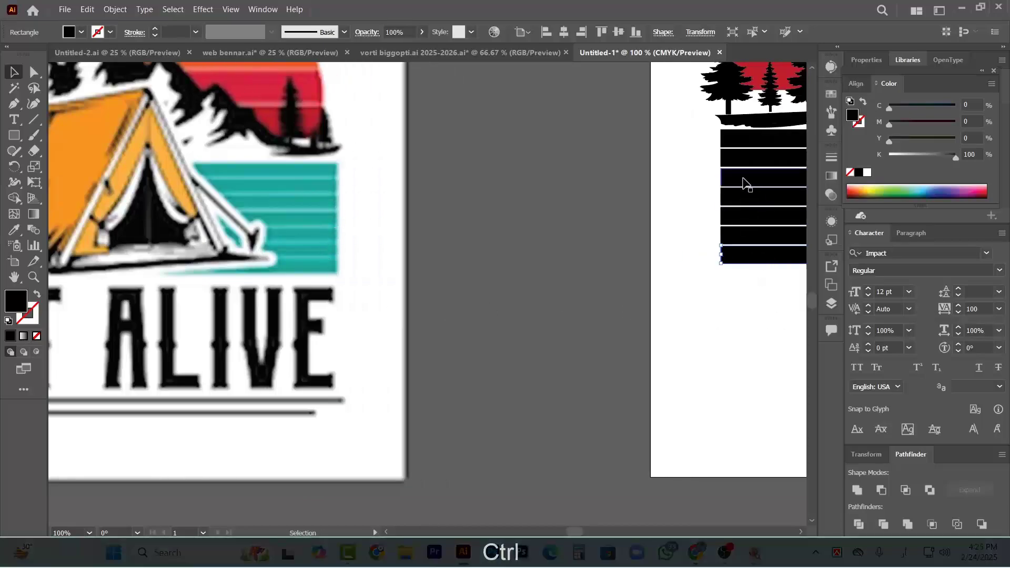
pyautogui.scroll(-4, 609, 270)
pyautogui.scroll(2, 535, 264)
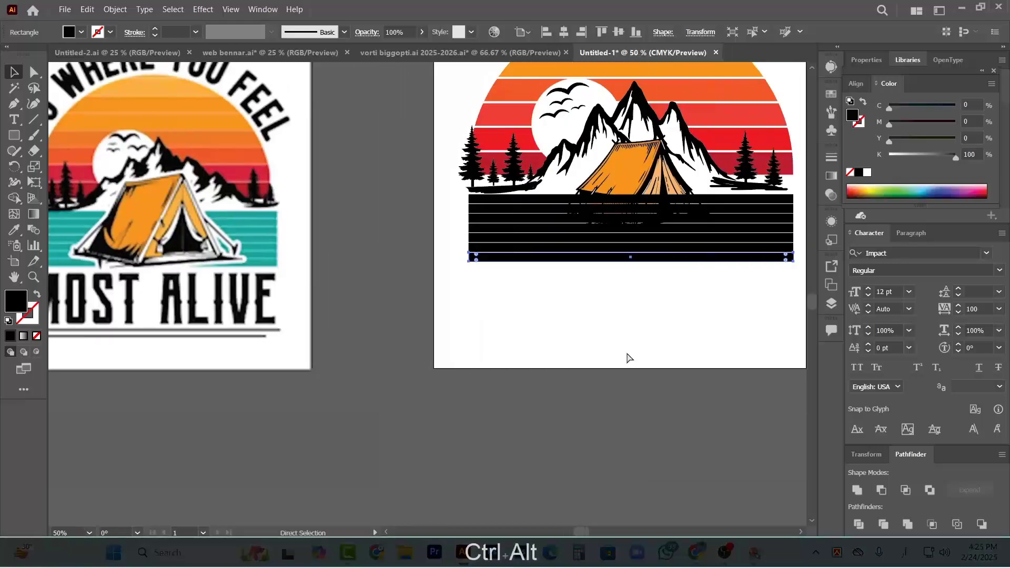
pyautogui.click(684, 303)
pyautogui.moveTo(713, 312); pyautogui.dragTo(705, 255)
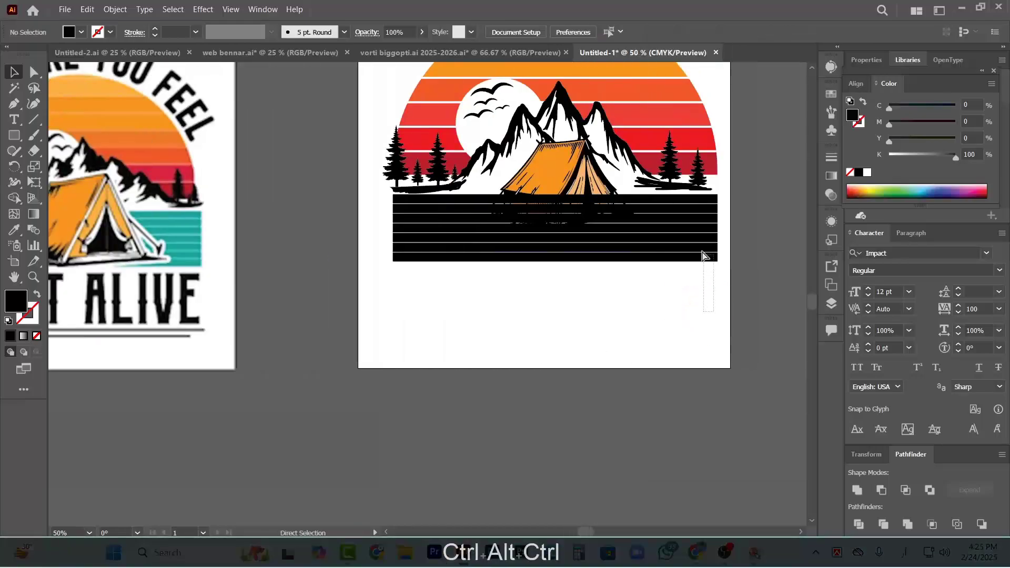
pyautogui.moveTo(692, 205); pyautogui.dragTo(689, 200)
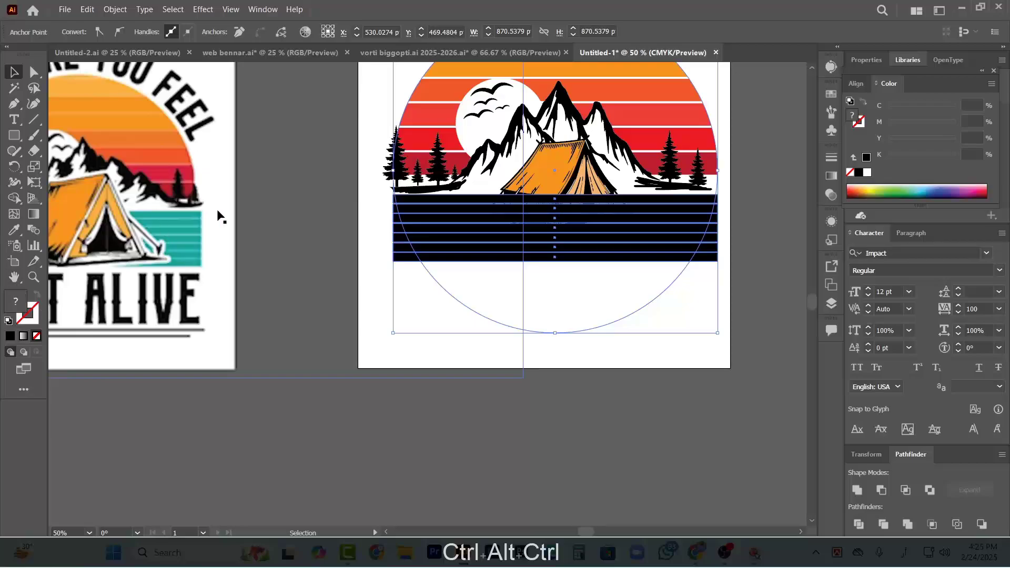
pyautogui.click(14, 229)
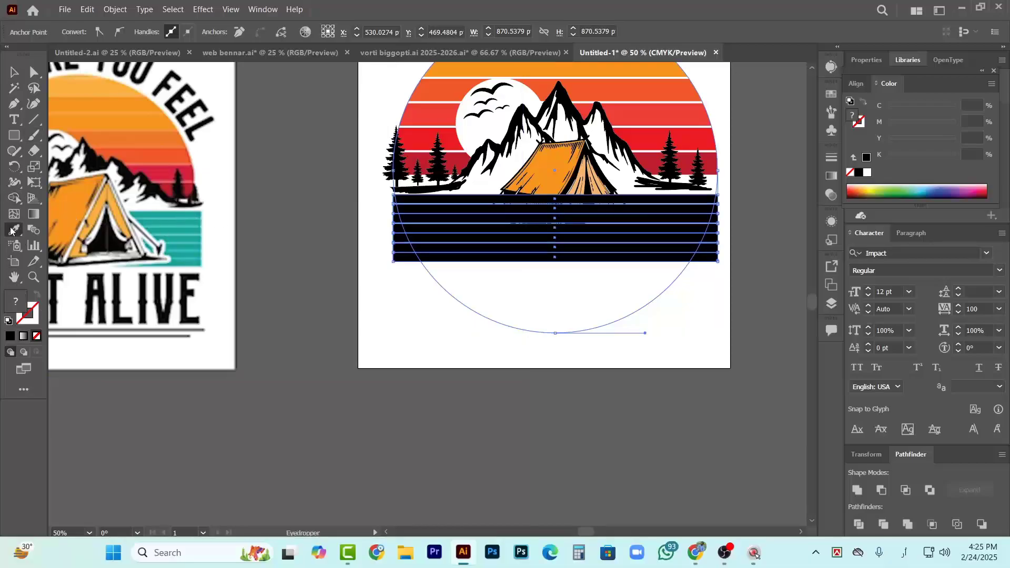
pyautogui.scroll(3, 198, 214)
pyautogui.click(207, 207)
pyautogui.scroll(-3, 207, 207)
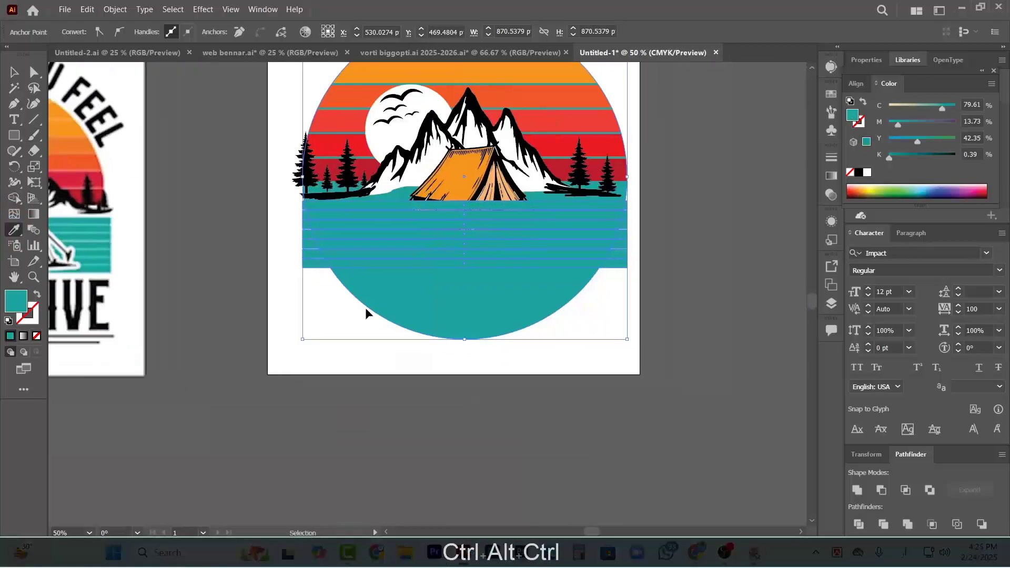
pyautogui.hotkey('ctrl', 'z')
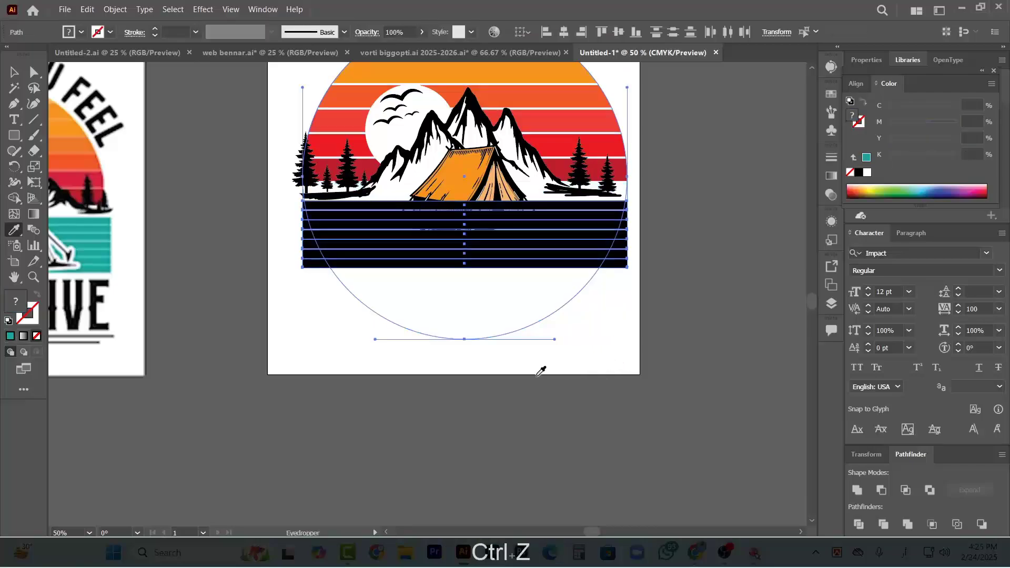
# Lock the striped sun's clip group so it stays out of further selections
pyautogui.keyDown('ctrl'); pyautogui.click(398, 373); pyautogui.keyUp('ctrl')
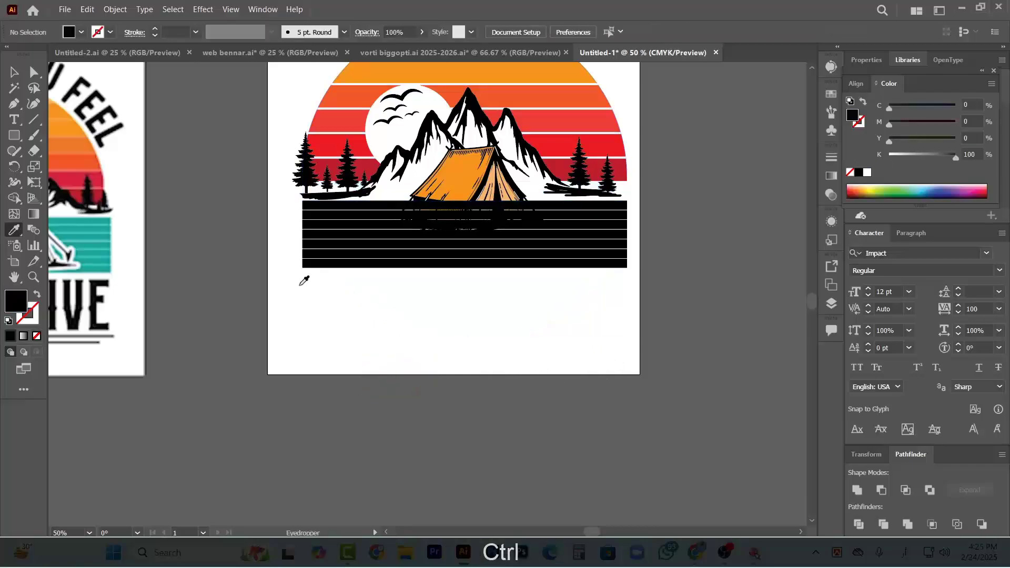
pyautogui.click(11, 72)
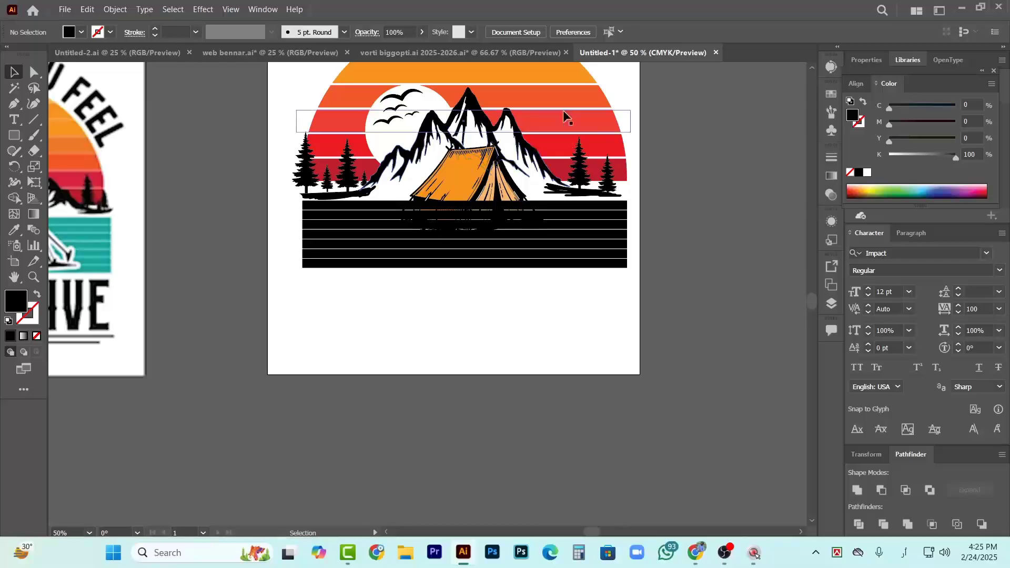
pyautogui.click(584, 103)
pyautogui.scroll(1, 610, 427)
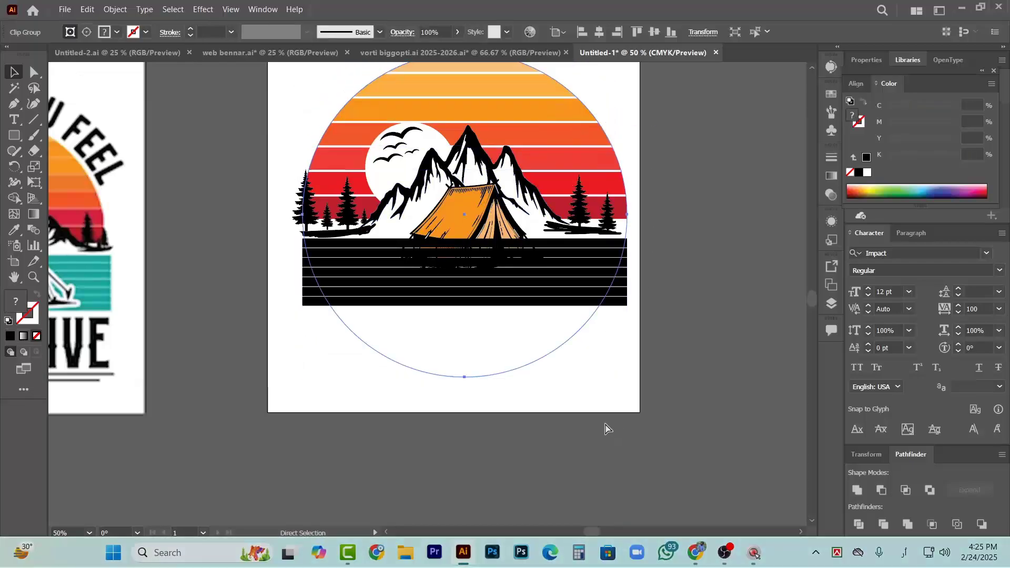
pyautogui.press('ctrl')
pyautogui.hotkey('ctrl', '2')
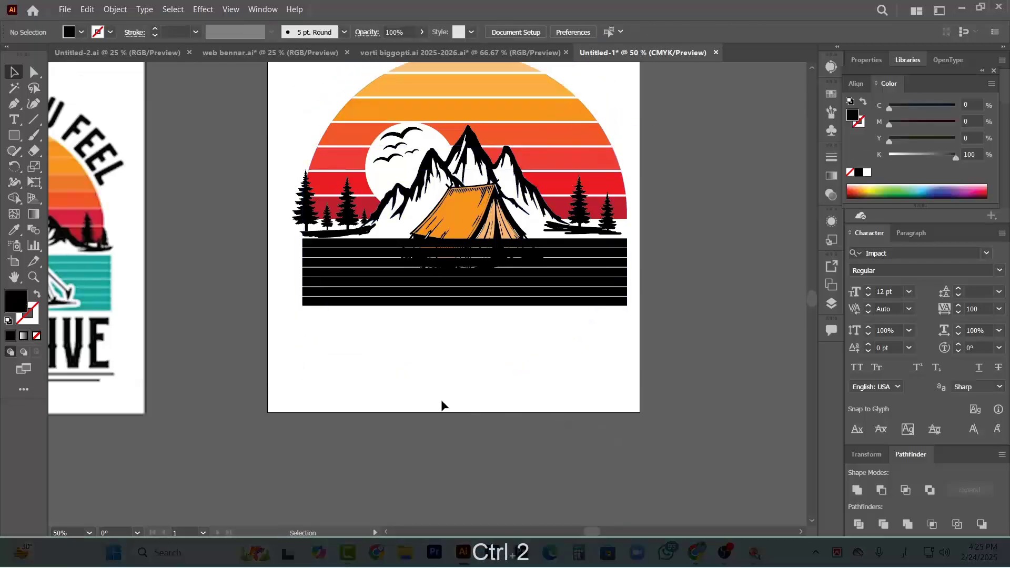
# Fill all the black strips with the teal sampled from the reference design's water
pyautogui.click(625, 241)
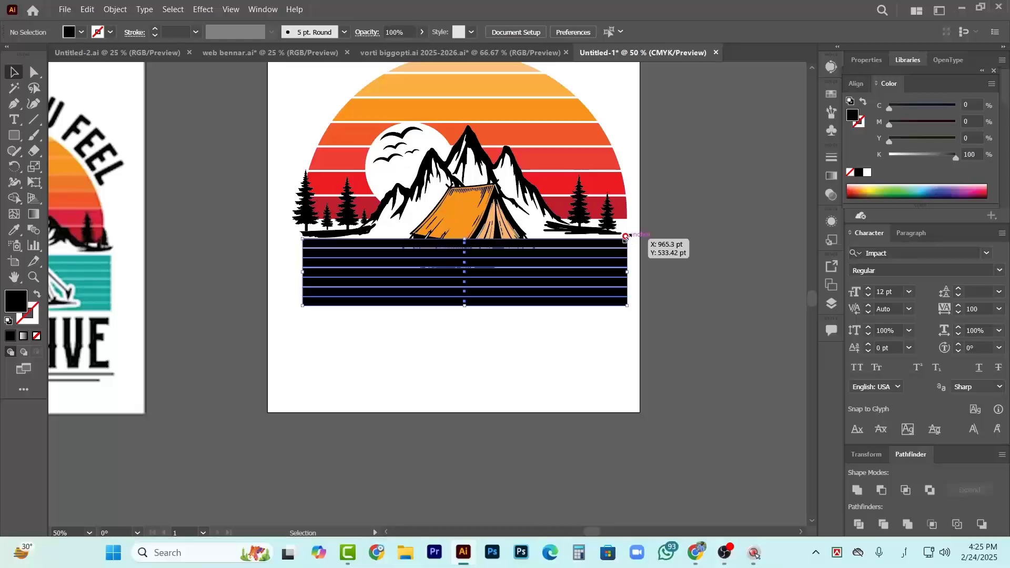
pyautogui.hscroll(-1, 263, 332)
pyautogui.click(14, 230)
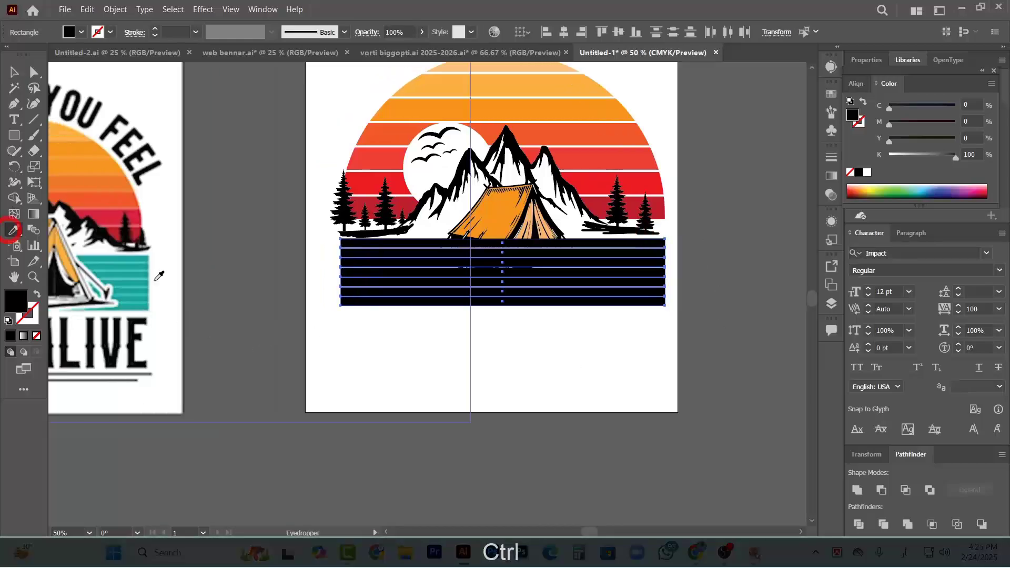
pyautogui.click(142, 258)
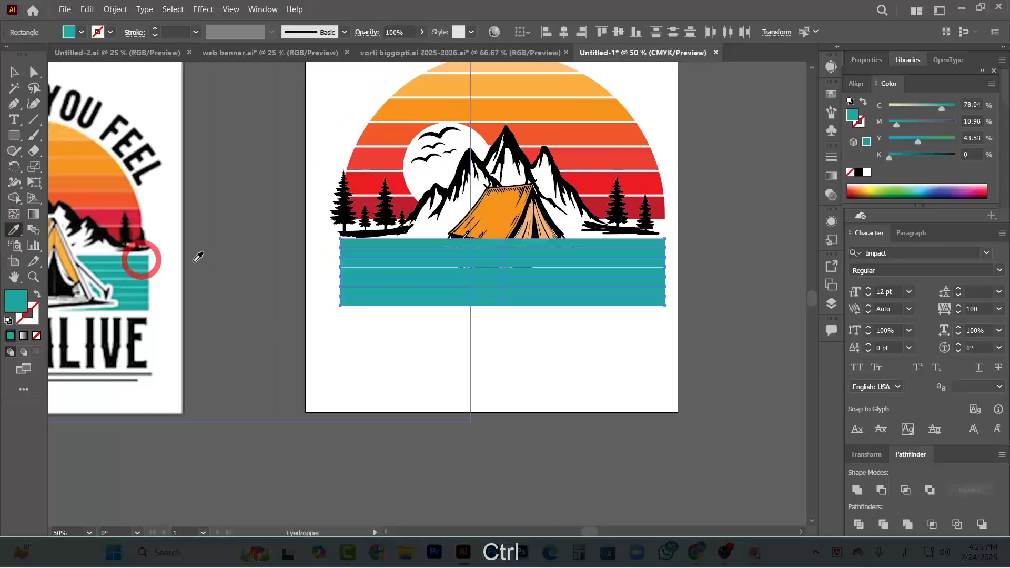
pyautogui.keyDown('ctrl'); pyautogui.click(303, 388); pyautogui.keyUp('ctrl')
pyautogui.press('ctrl')
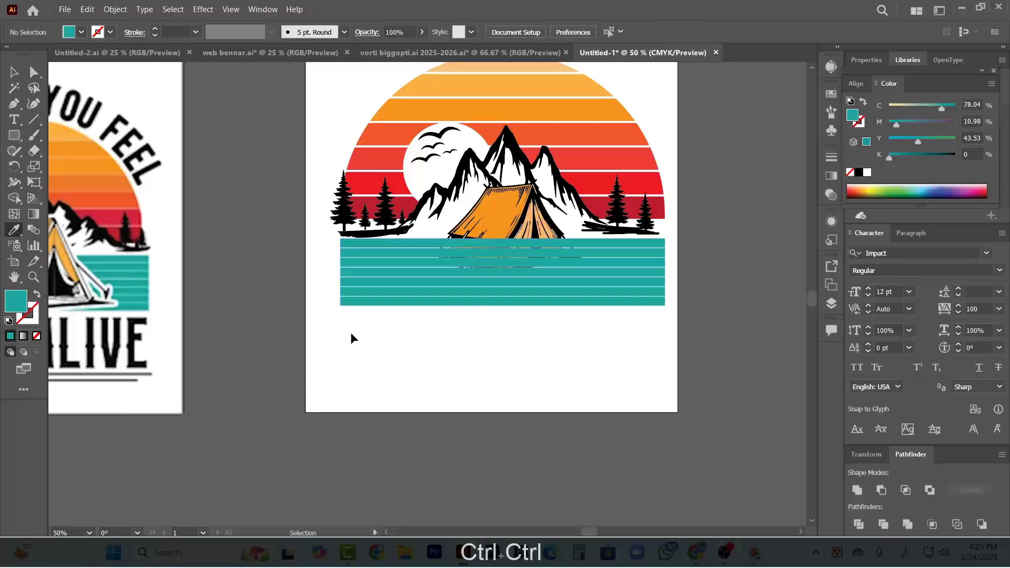
# Arrange all the teal water strips behind the tent
pyautogui.keyDown('ctrl'); pyautogui.click(343, 241); pyautogui.keyUp('ctrl')
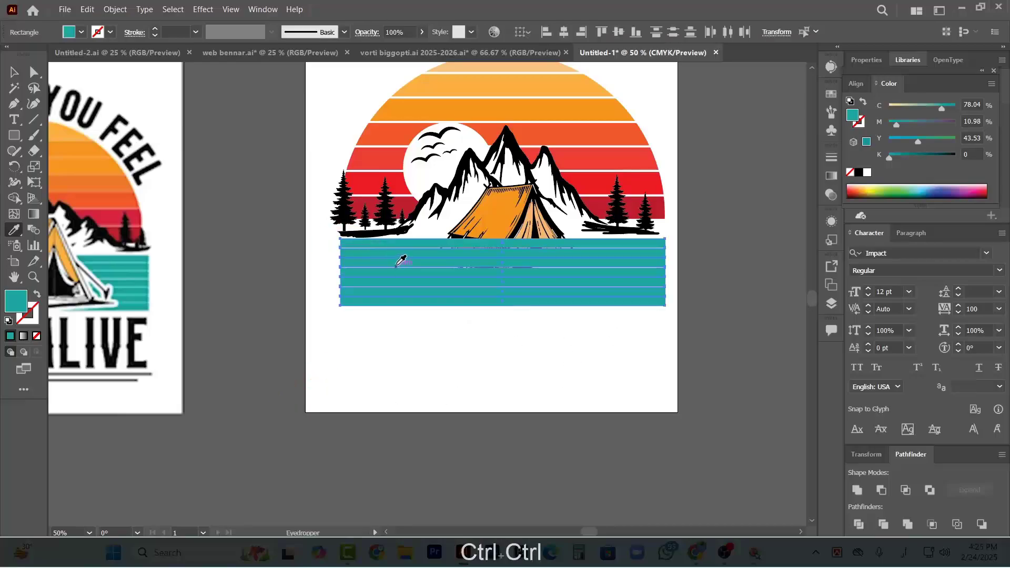
pyautogui.rightClick(398, 254)
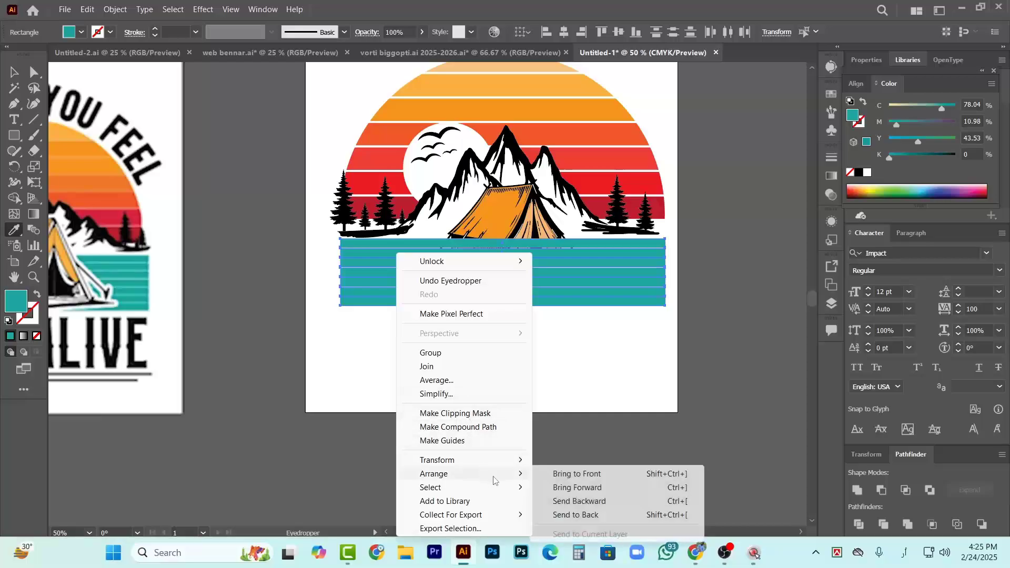
pyautogui.click(527, 488)
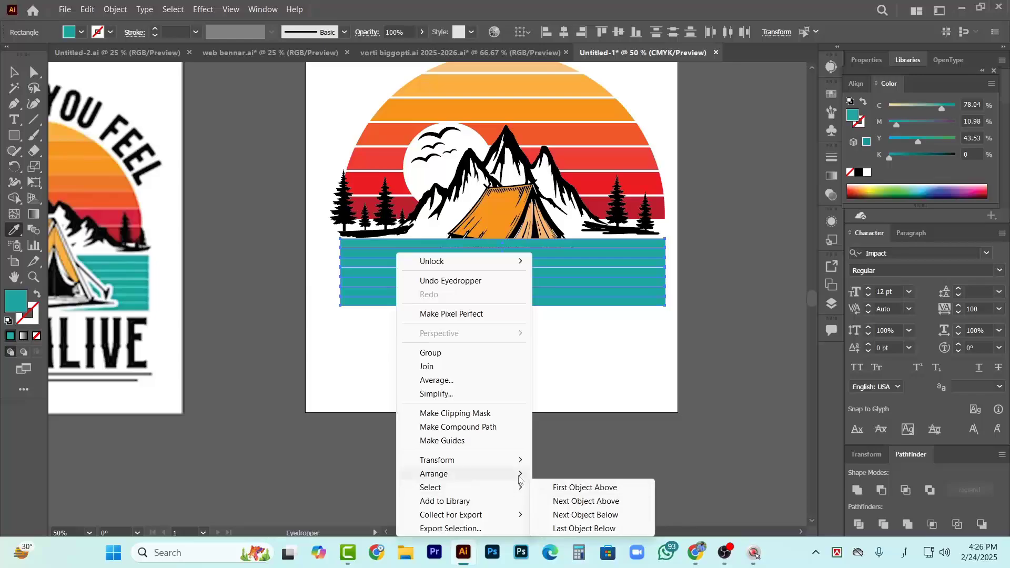
pyautogui.moveTo(505, 474)
pyautogui.click(579, 507)
pyautogui.click(568, 388)
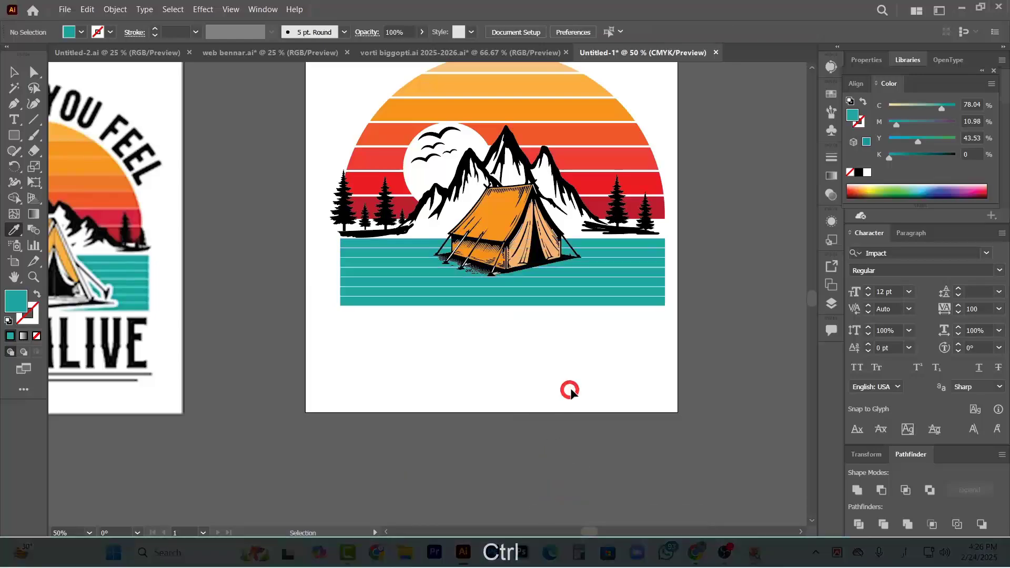
# Enlarge the tent proportionally and reposition it so its base sits just above the water band's lower edge
pyautogui.hscroll(-5, 472, 353)
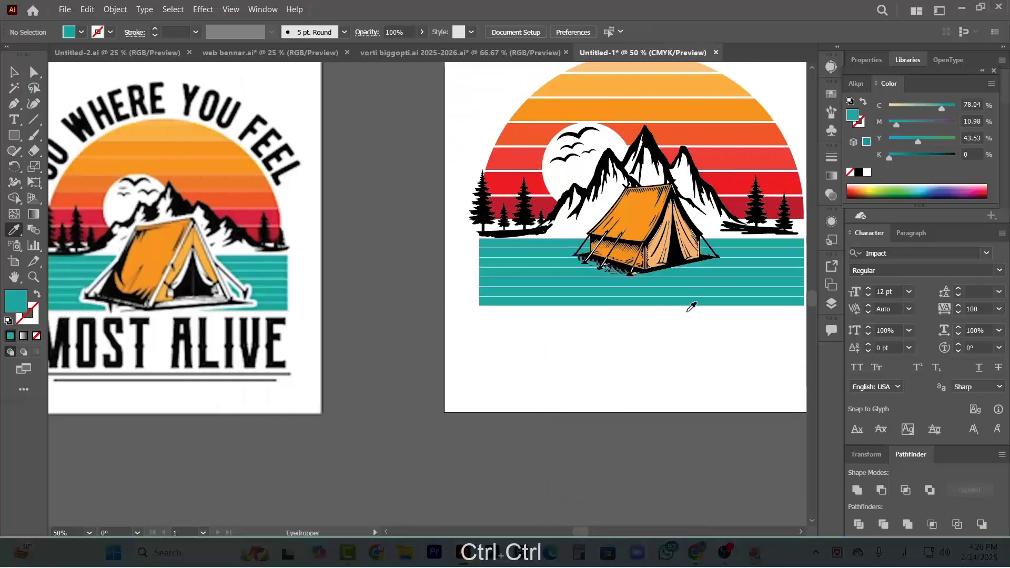
pyautogui.press('v')
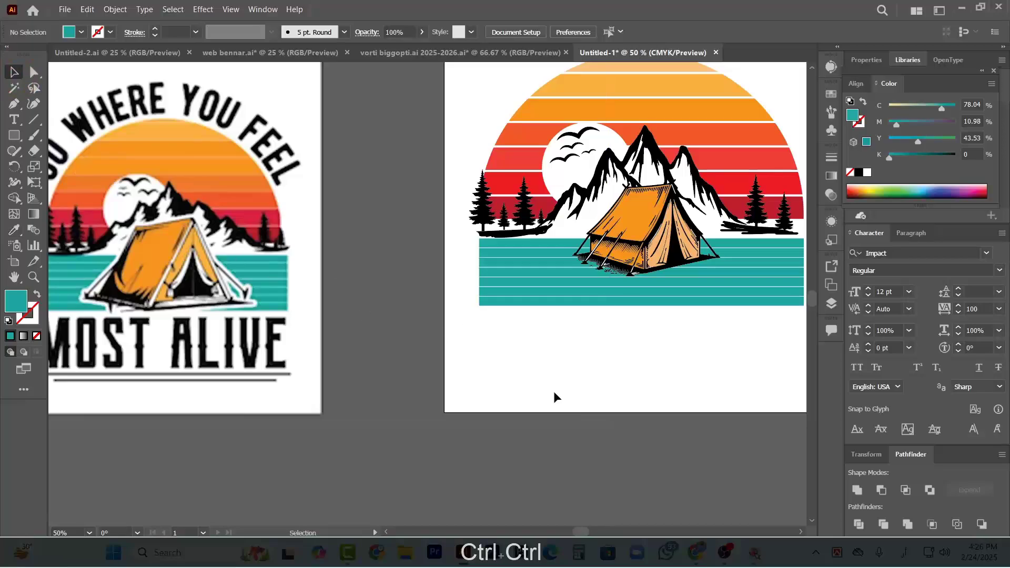
pyautogui.hscroll(3, 601, 399)
pyautogui.scroll(3, 605, 311)
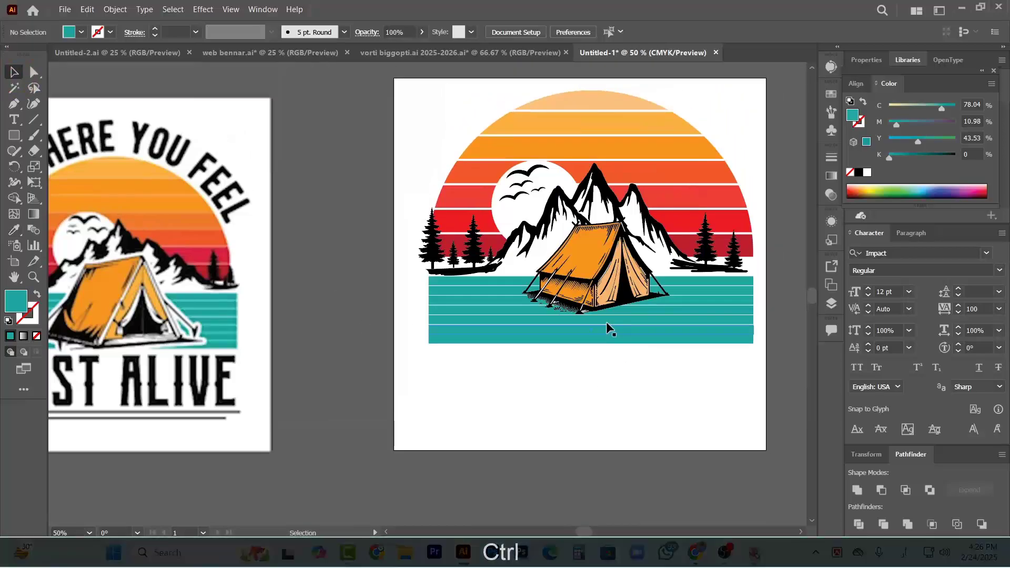
pyautogui.moveTo(596, 271); pyautogui.dragTo(594, 293)
pyautogui.moveTo(667, 335); pyautogui.dragTo(699, 351)
pyautogui.moveTo(597, 310); pyautogui.dragTo(585, 300)
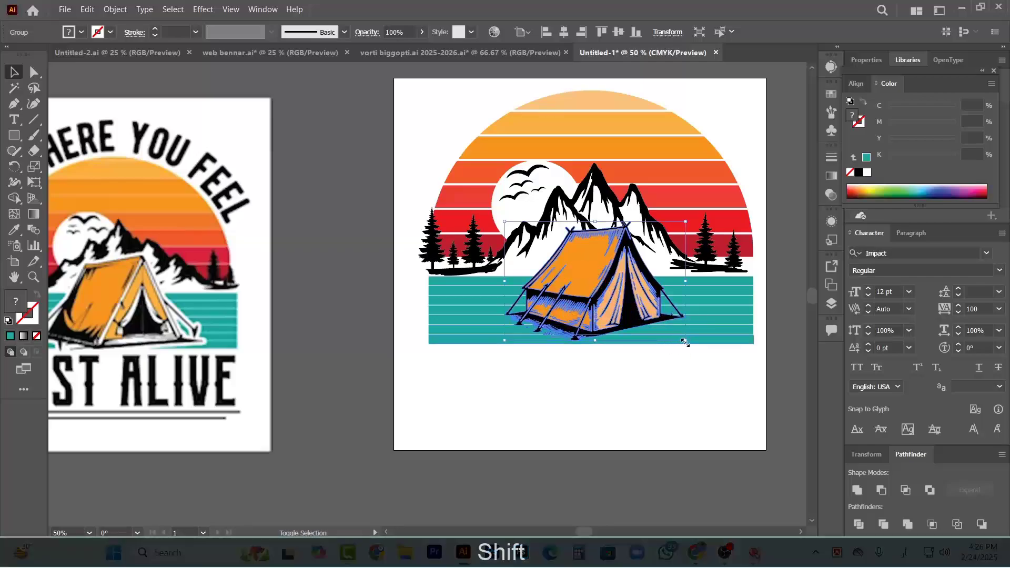
pyautogui.moveTo(684, 342); pyautogui.dragTo(690, 349)
pyautogui.moveTo(606, 300); pyautogui.dragTo(604, 298)
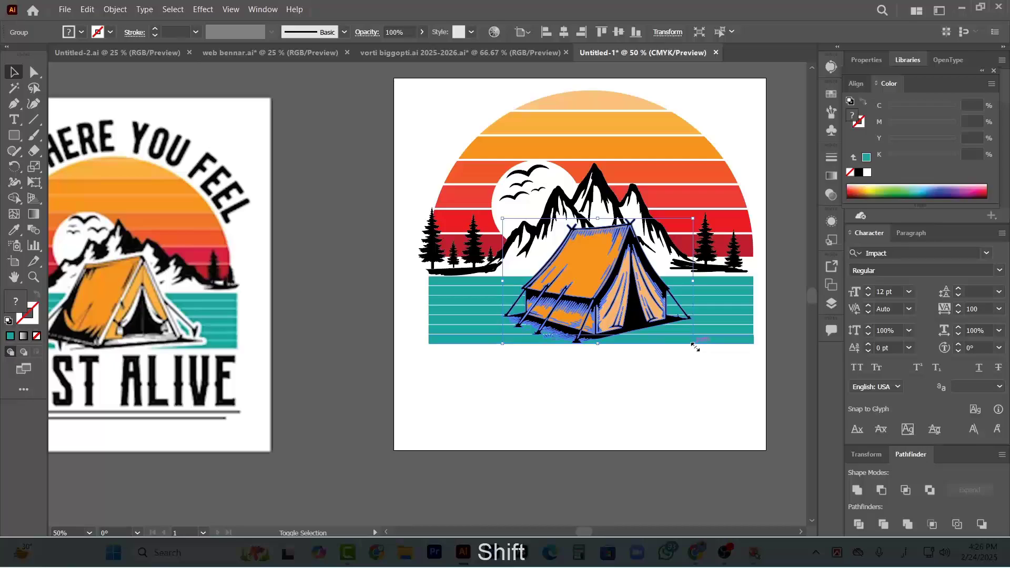
pyautogui.moveTo(693, 343); pyautogui.dragTo(688, 341)
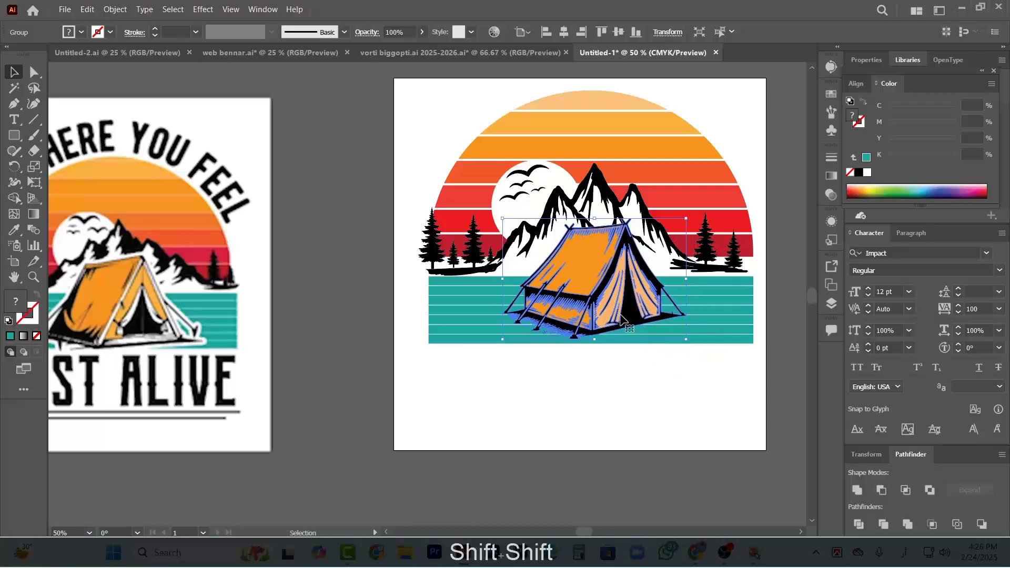
pyautogui.moveTo(618, 311); pyautogui.dragTo(621, 313)
pyautogui.click(662, 380)
# Examine the white outline around the tent in the reference design and compare it with the new artwork
pyautogui.hscroll(-5, 295, 379)
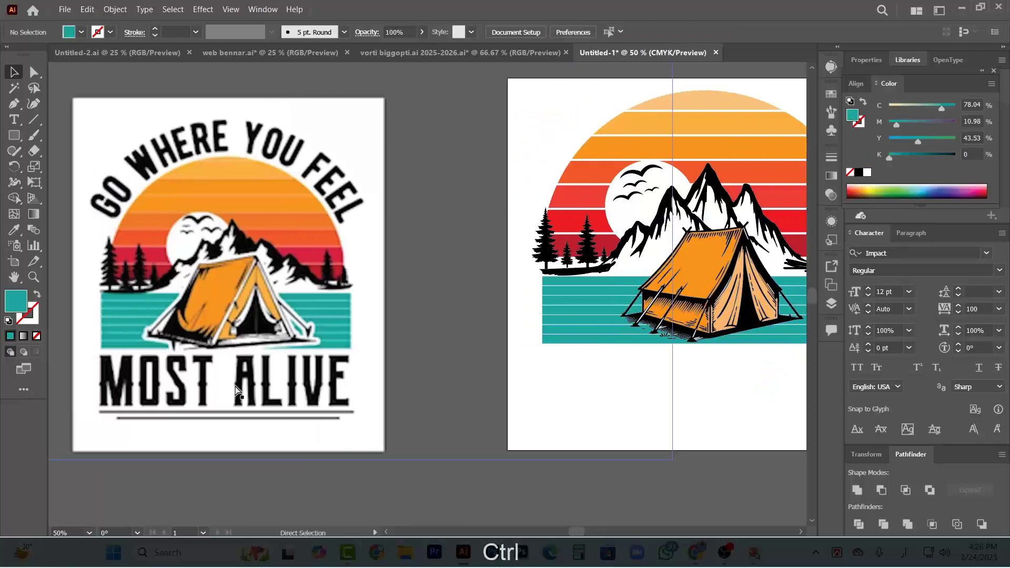
pyautogui.scroll(2, 240, 327)
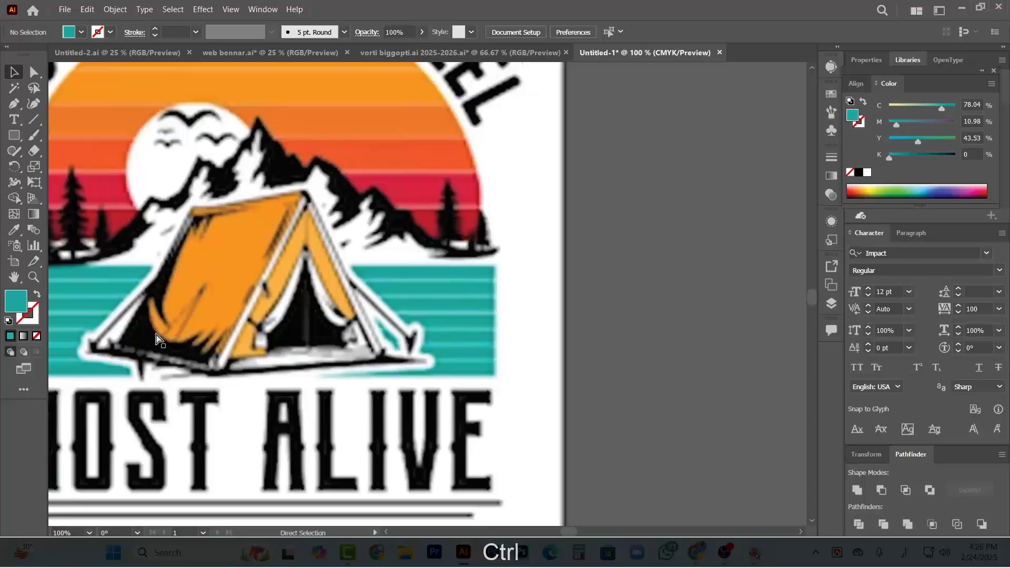
pyautogui.scroll(-3, 200, 381)
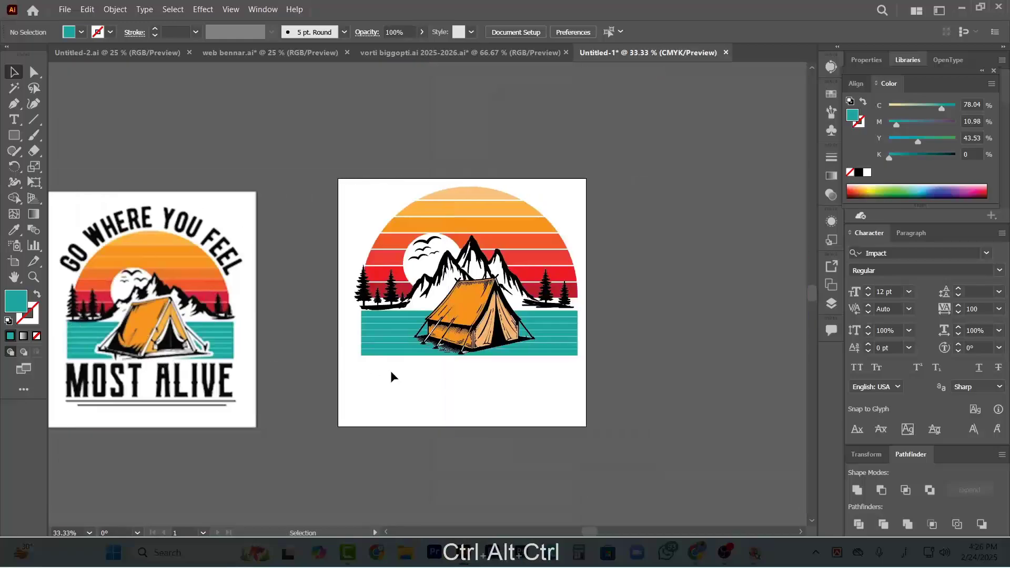
pyautogui.scroll(-3, 370, 368)
pyautogui.scroll(1, 323, 272)
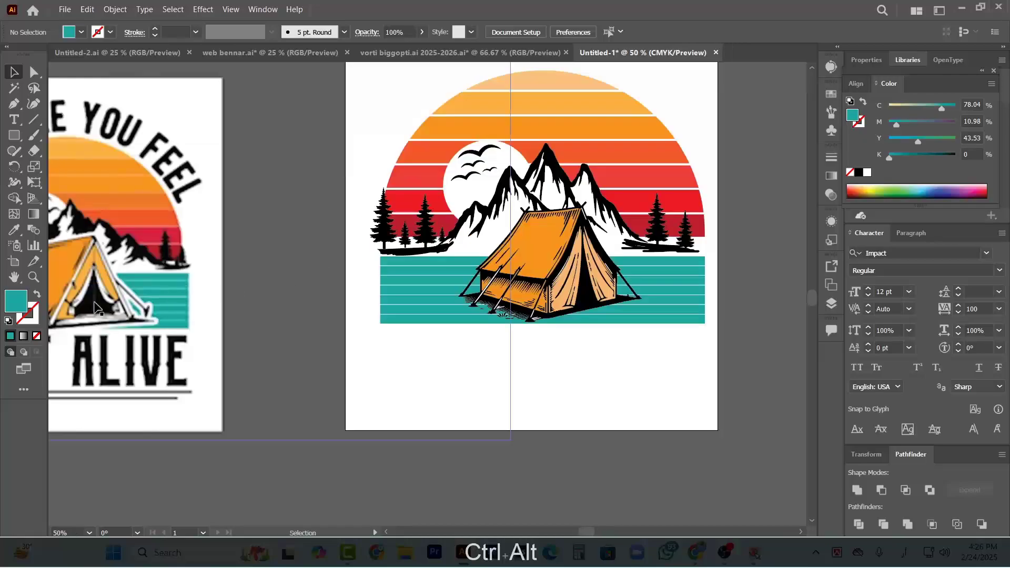
pyautogui.scroll(2, 174, 297)
pyautogui.scroll(-3, 701, 343)
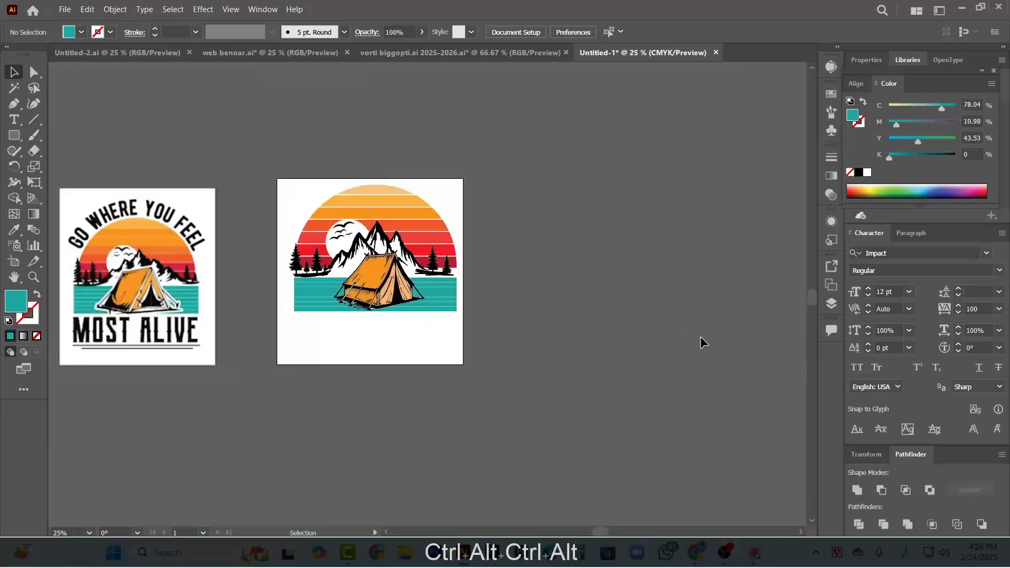
pyautogui.scroll(2, 371, 284)
pyautogui.click(371, 285)
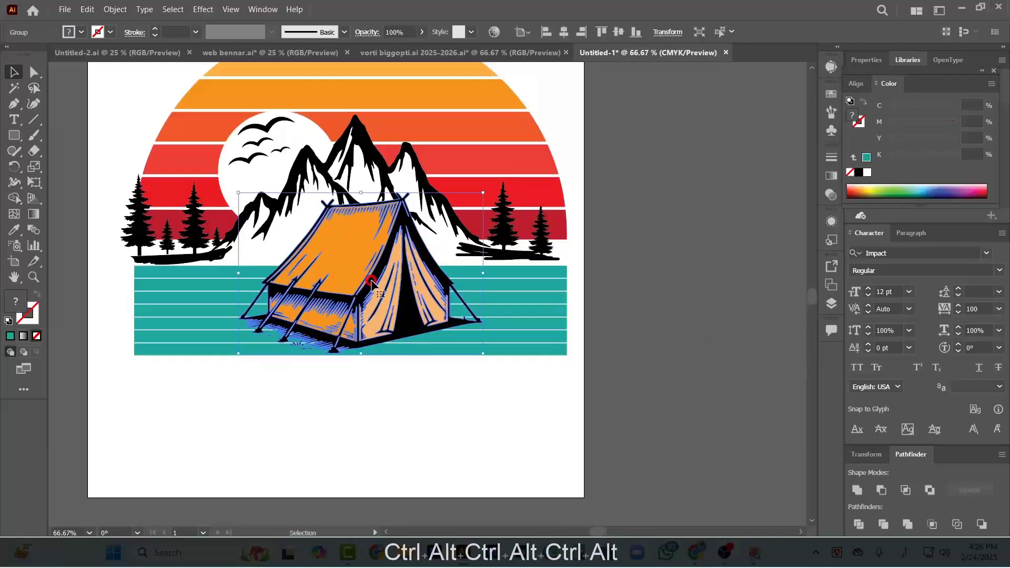
pyautogui.click(113, 10)
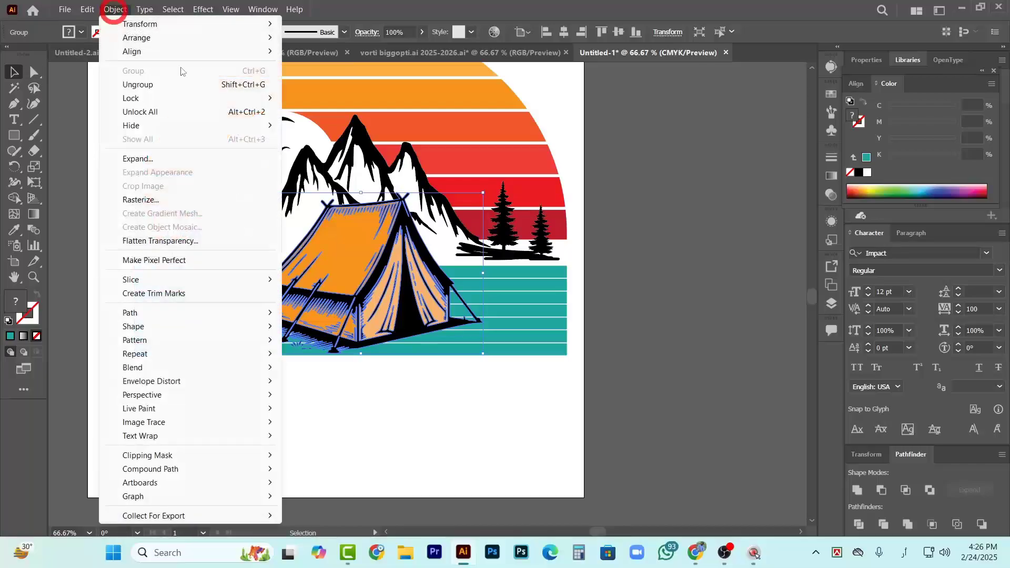
pyautogui.moveTo(161, 313)
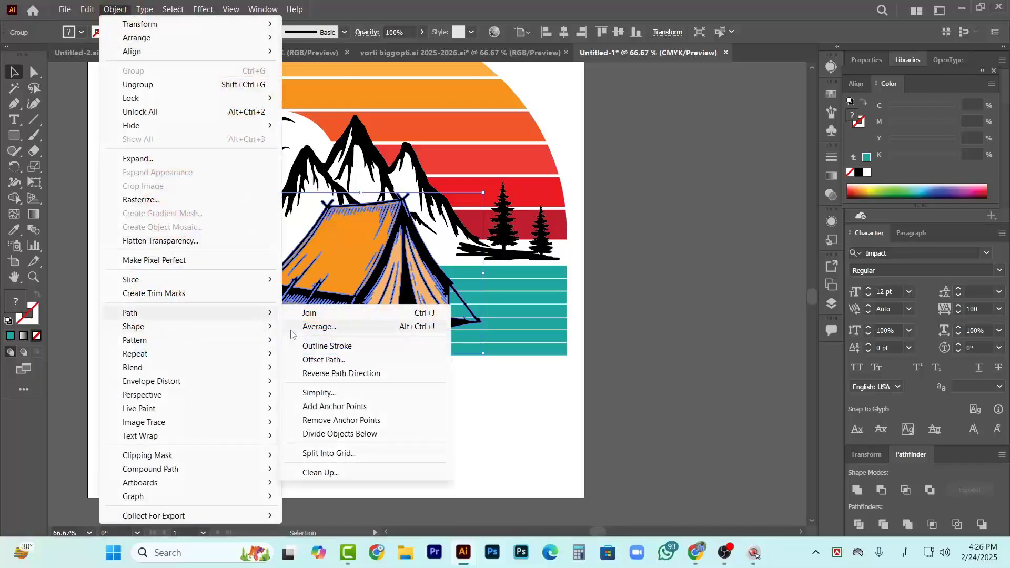
pyautogui.click(323, 359)
pyautogui.moveTo(296, 210); pyautogui.dragTo(709, 234)
pyautogui.hotkey('ctrl', 'alt')
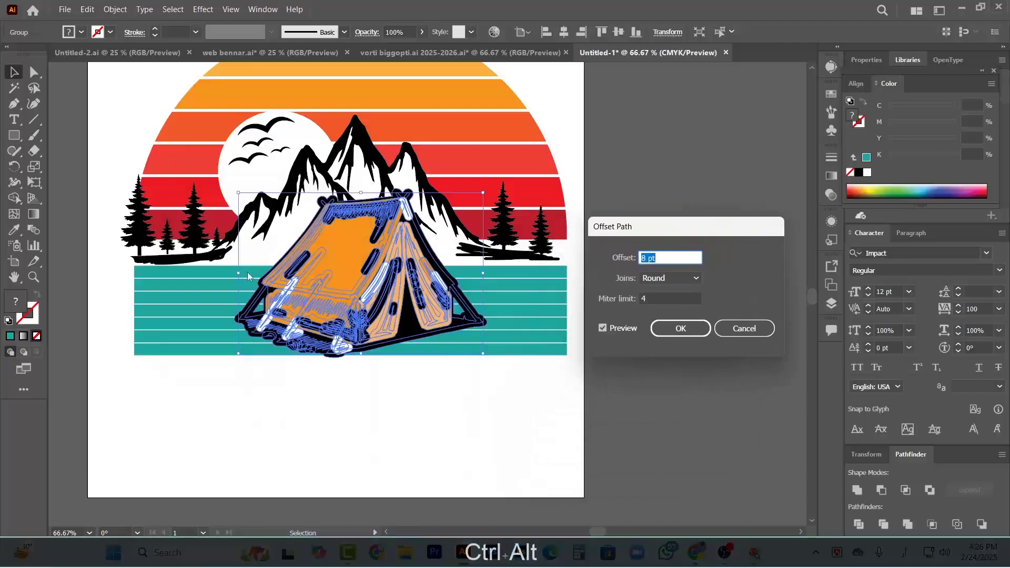
pyautogui.doubleClick(670, 257)
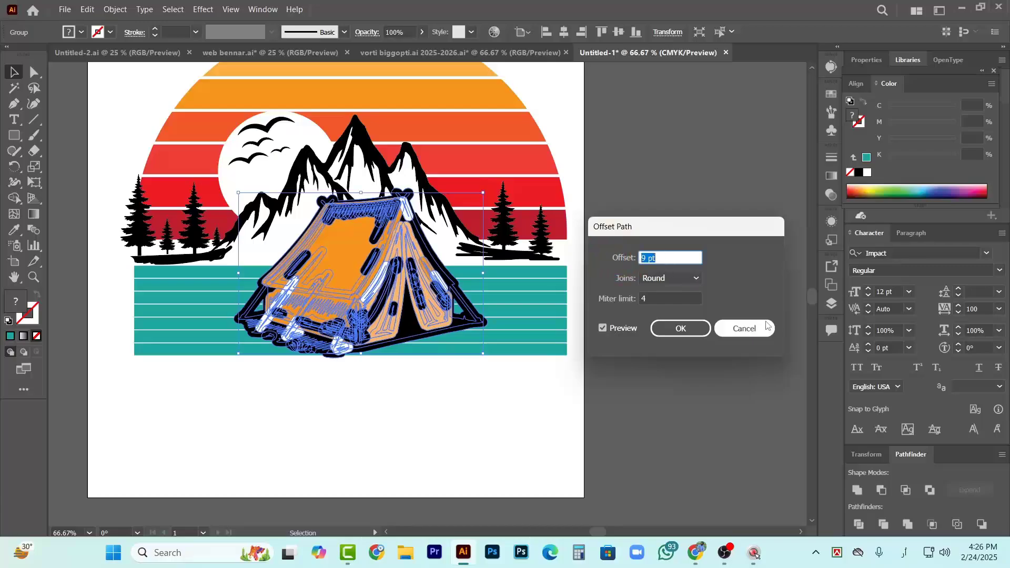
pyautogui.click(747, 327)
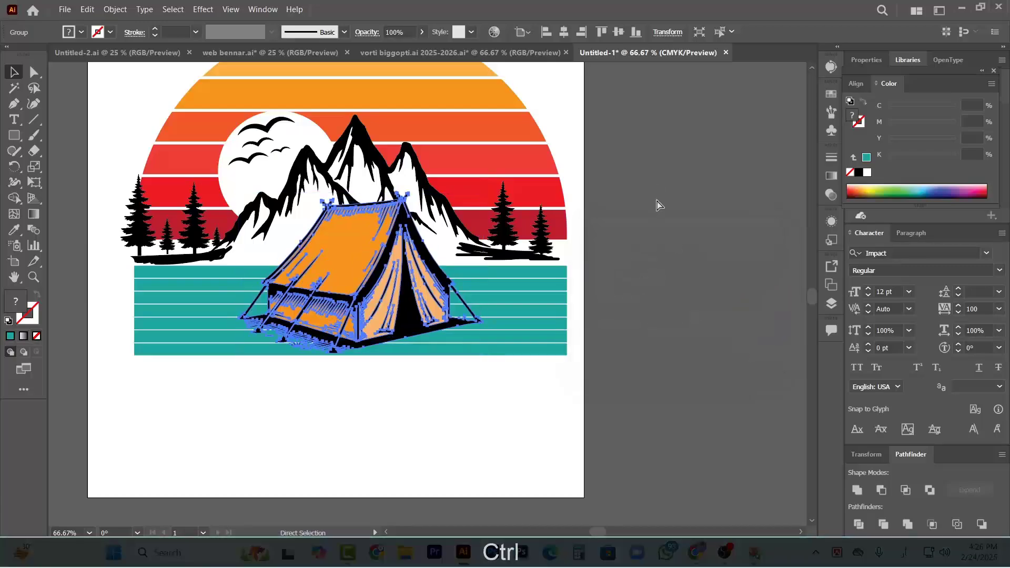
# Show the rulers and set their measurement unit to pixels
pyautogui.hotkey('ctrl', 'r')
pyautogui.rightClick(558, 70)
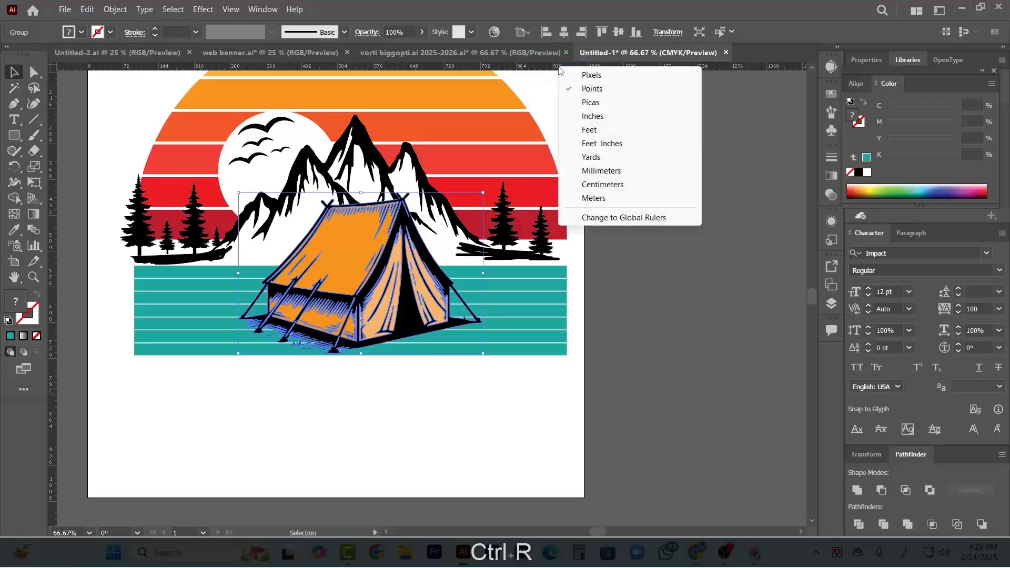
pyautogui.click(592, 75)
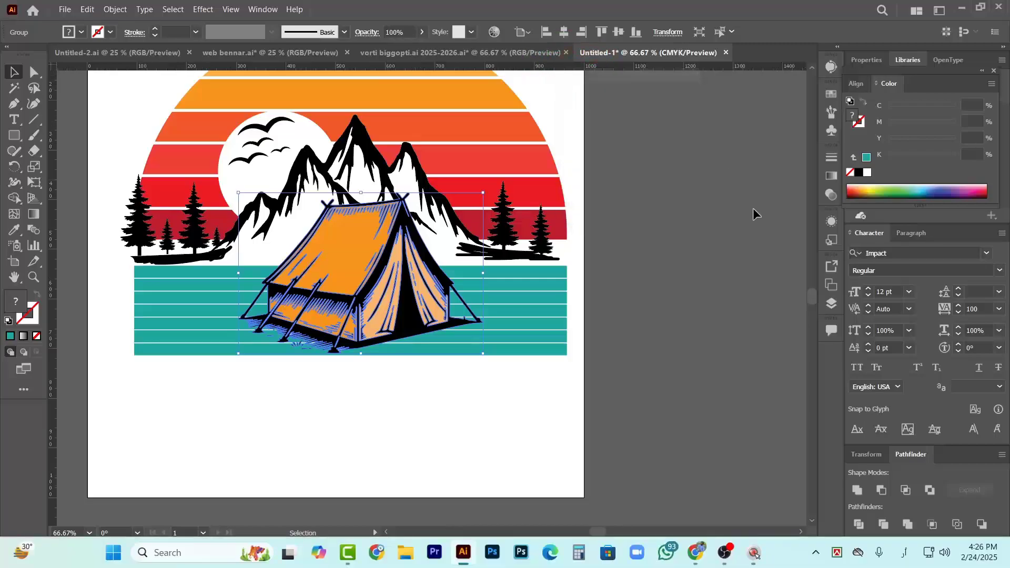
# Offset the tent group's paths outward by 15 px with round joins
pyautogui.click(116, 9)
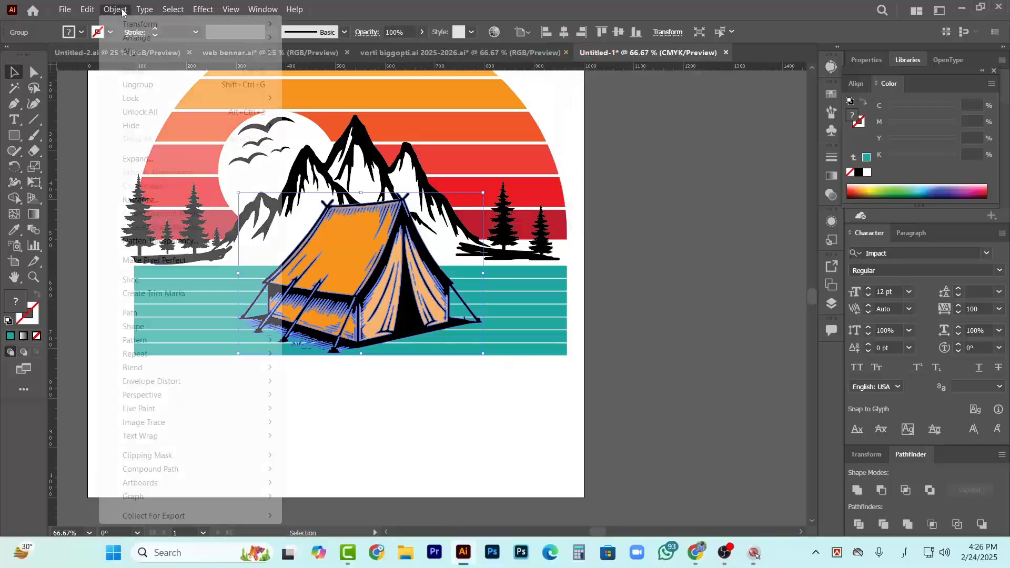
pyautogui.moveTo(156, 315)
pyautogui.click(378, 360)
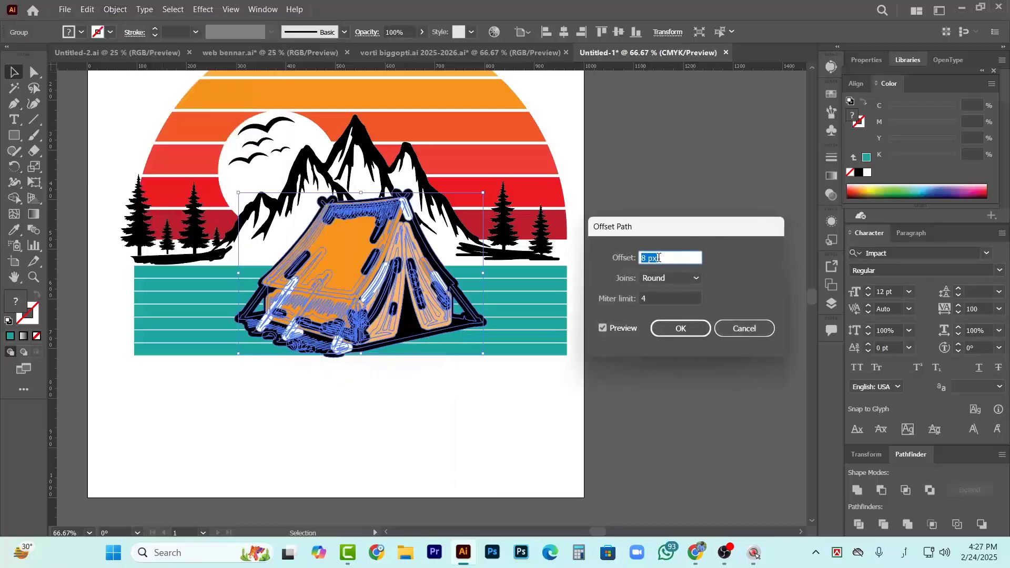
pyautogui.press('Up')
pyautogui.press('Up')
pyautogui.press('Up')
pyautogui.press('Up')
pyautogui.press('Up')
pyautogui.press('Up')
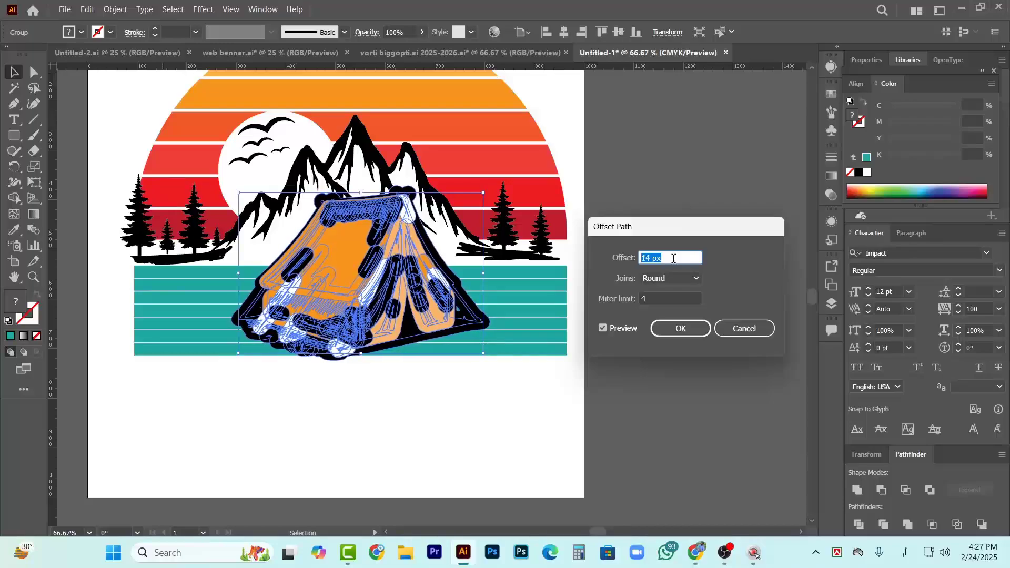
pyautogui.press('Up')
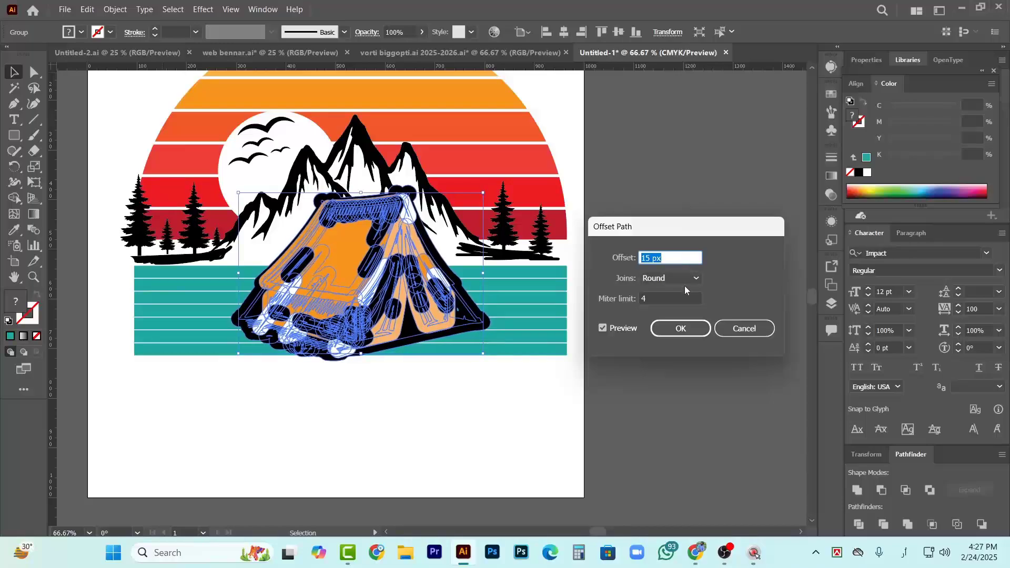
pyautogui.click(684, 328)
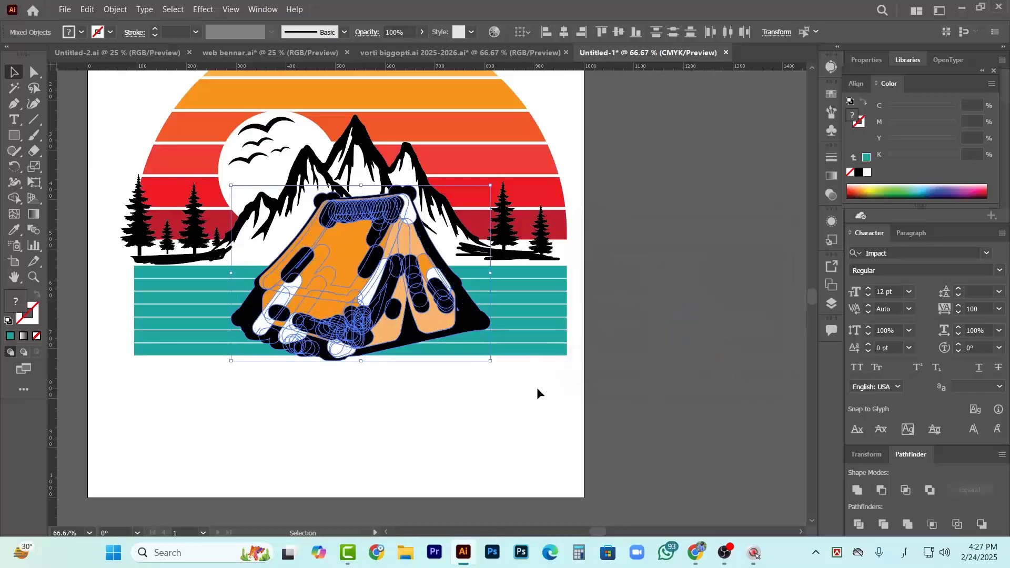
# Unite the offset tent paths into a single silhouette and fill it with white
pyautogui.click(858, 491)
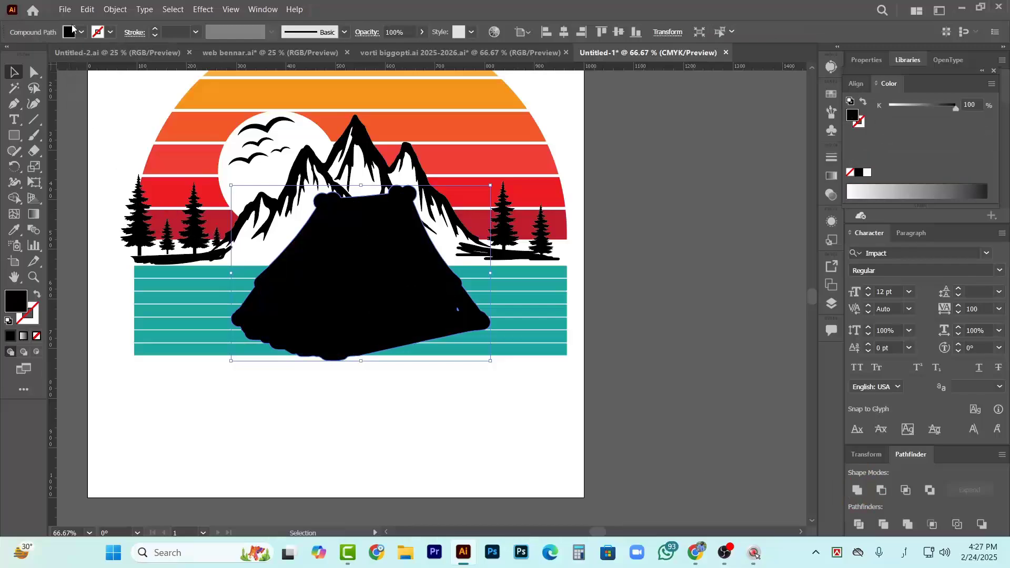
pyautogui.click(82, 32)
pyautogui.click(27, 54)
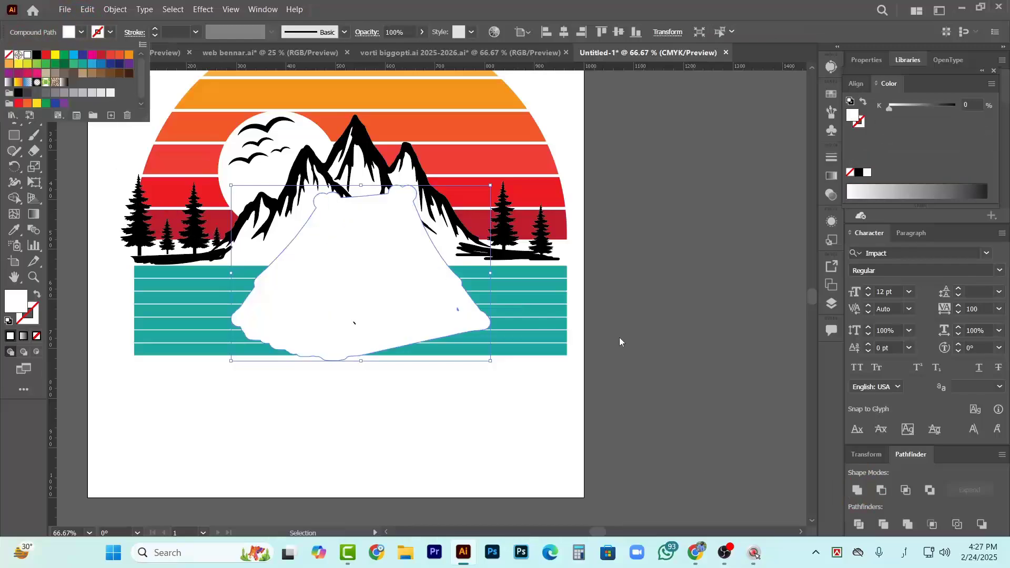
pyautogui.click(692, 332)
# Cut the white tent silhouette, paste it in front, and restack it directly behind the tent but above the water strips
pyautogui.hotkey('ctrl', 'x')
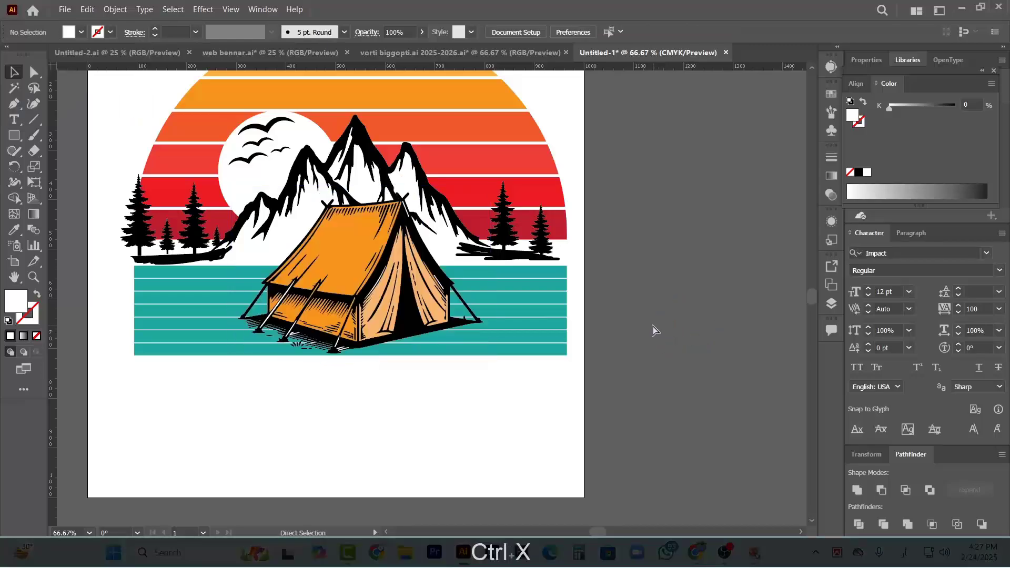
pyautogui.press('ctrl')
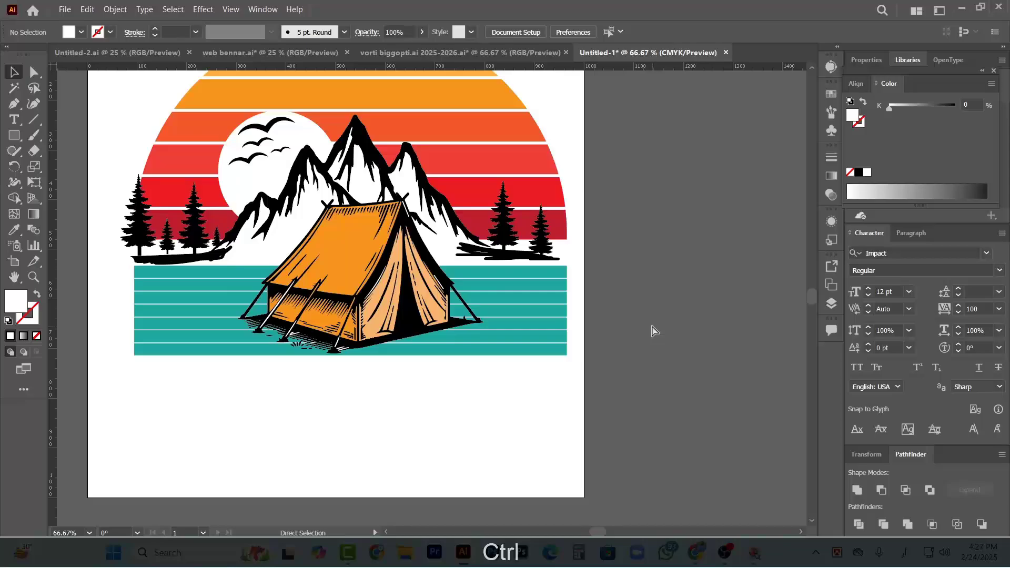
pyautogui.hotkey('ctrl', 'f')
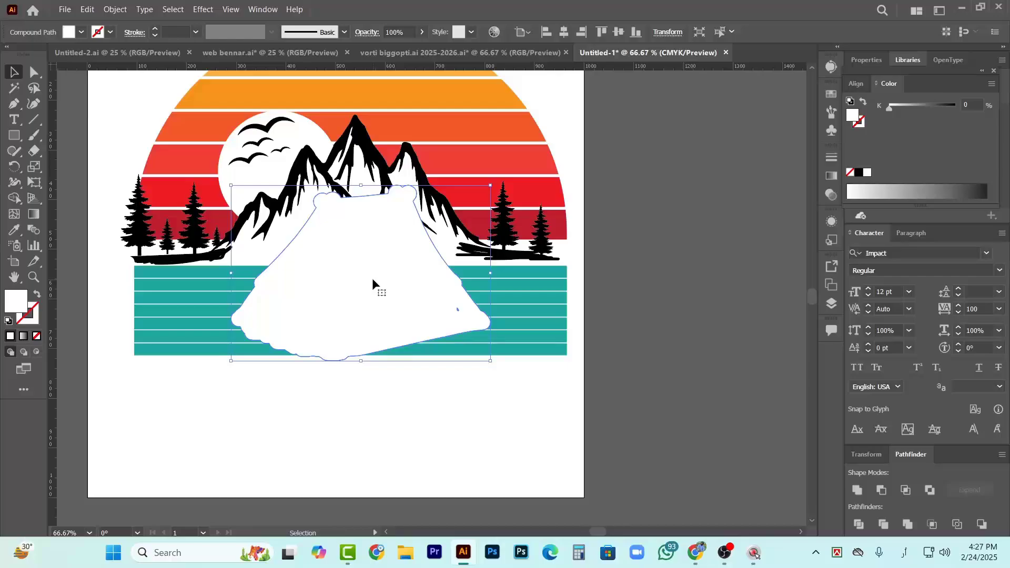
pyautogui.hotkey('ctrl', 'shift')
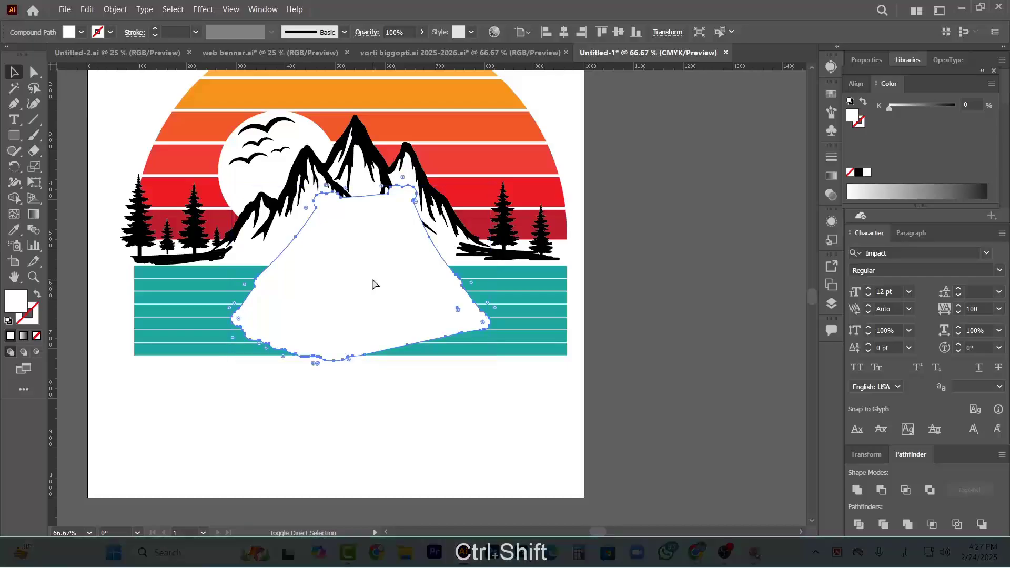
pyautogui.hotkey('ctrl', 'shift', '[')
pyautogui.hotkey('ctrl', ']')
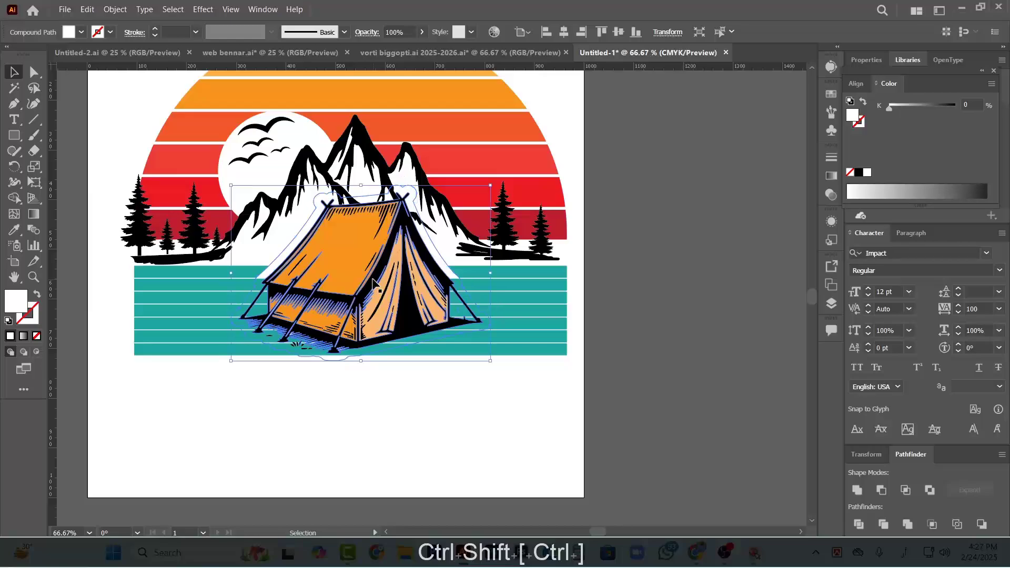
pyautogui.hotkey('ctrl', ']')
pyautogui.hotkey('ctrl', ']')
pyautogui.hotkey('ctrl', ']')
pyautogui.hotkey('ctrl', ']')
pyautogui.hotkey('ctrl', ']')
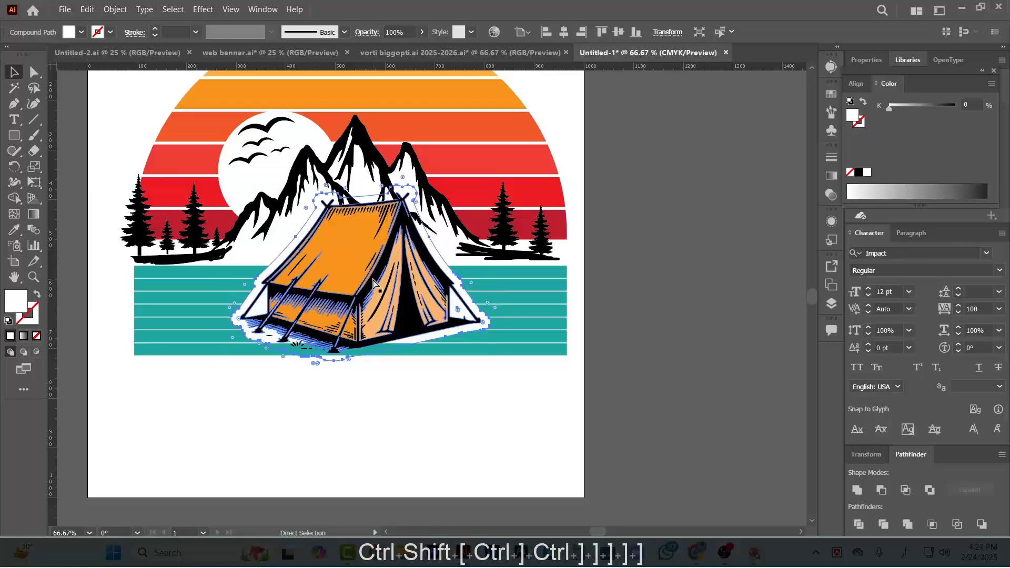
pyautogui.hotkey('ctrl', ']')
pyautogui.keyDown('ctrl'); pyautogui.click(635, 308); pyautogui.keyUp('ctrl')
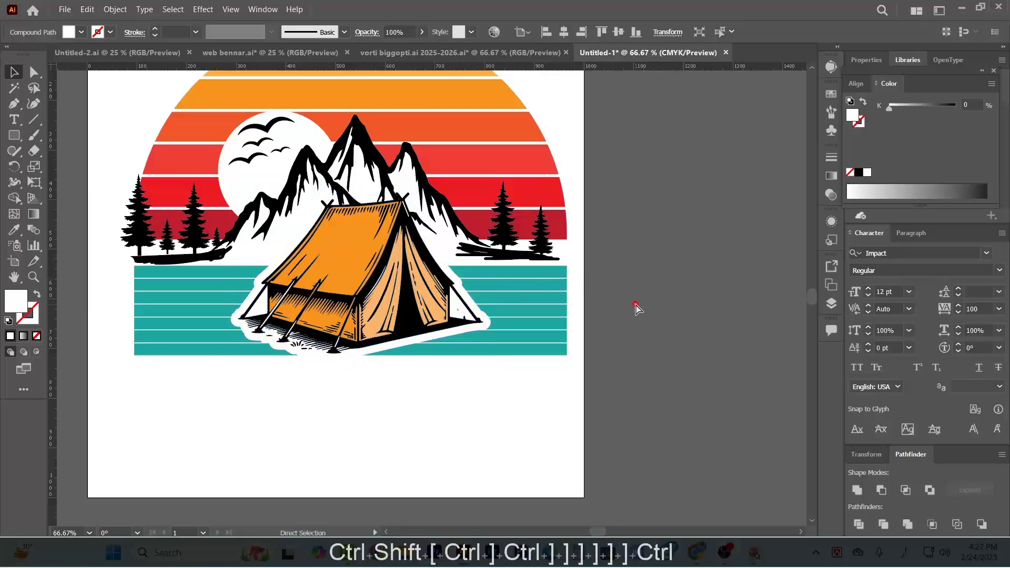
# Examine the white-outlined tent and compare the overall composition with the reference design
pyautogui.scroll(1, 405, 395)
pyautogui.scroll(-2, 390, 386)
pyautogui.scroll(-1, 351, 331)
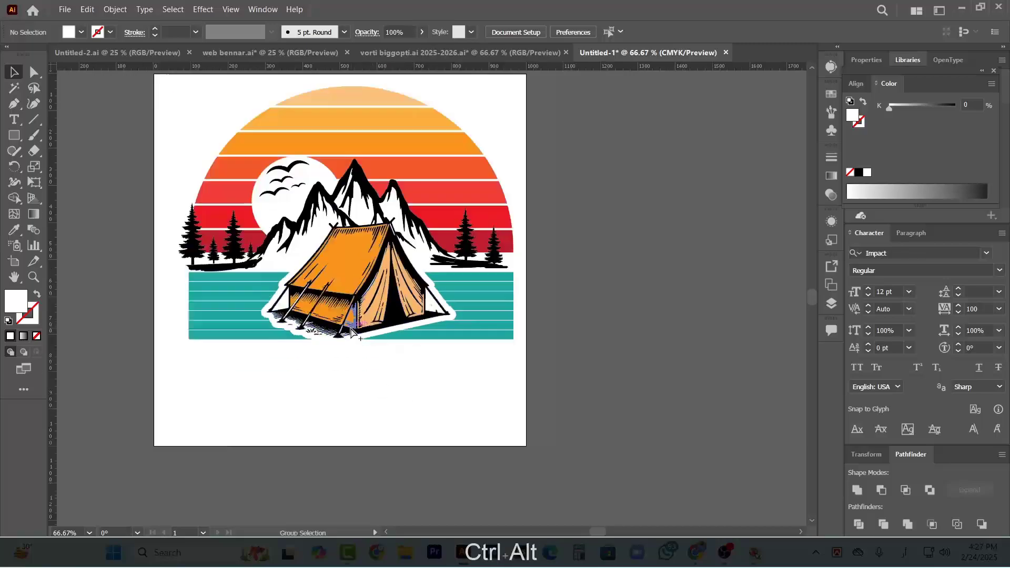
pyautogui.scroll(-2, 352, 331)
pyautogui.hscroll(-2, 327, 377)
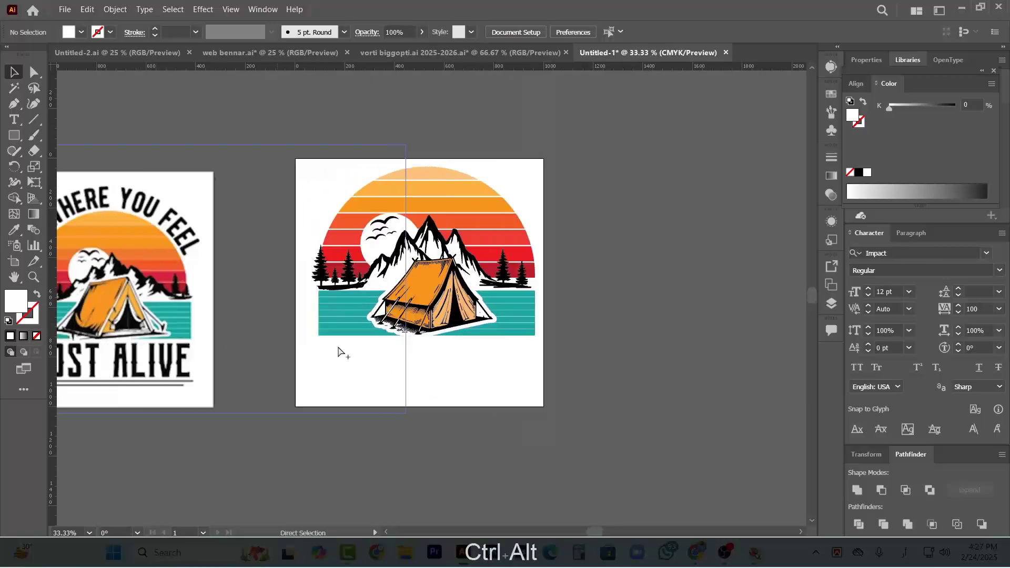
pyautogui.scroll(1, 338, 351)
pyautogui.scroll(1, 284, 295)
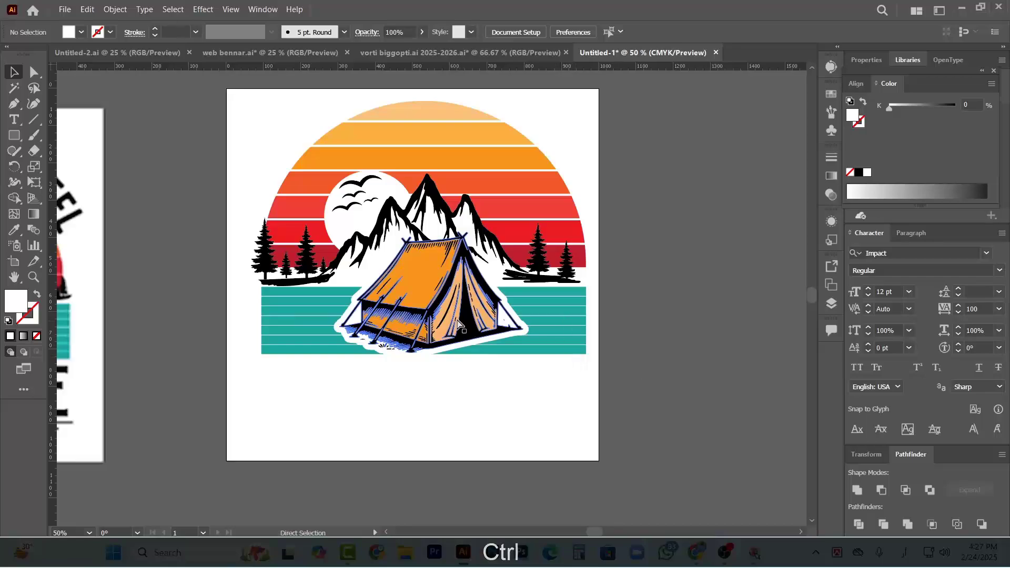
pyautogui.scroll(-1, 458, 323)
pyautogui.scroll(-1, 471, 361)
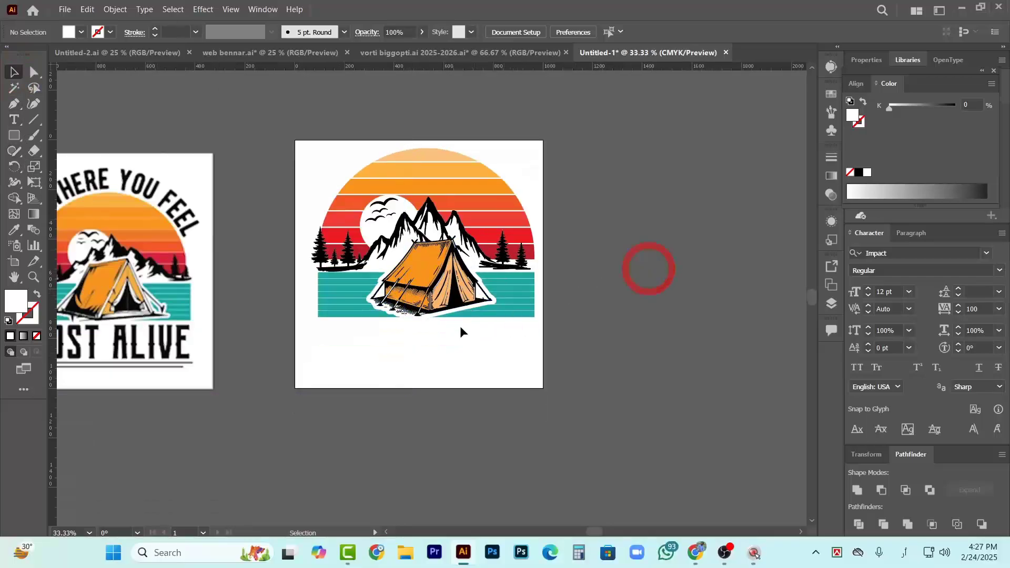
pyautogui.scroll(4, 460, 327)
pyautogui.scroll(-5, 324, 157)
pyautogui.moveTo(500, 272); pyautogui.dragTo(535, 318)
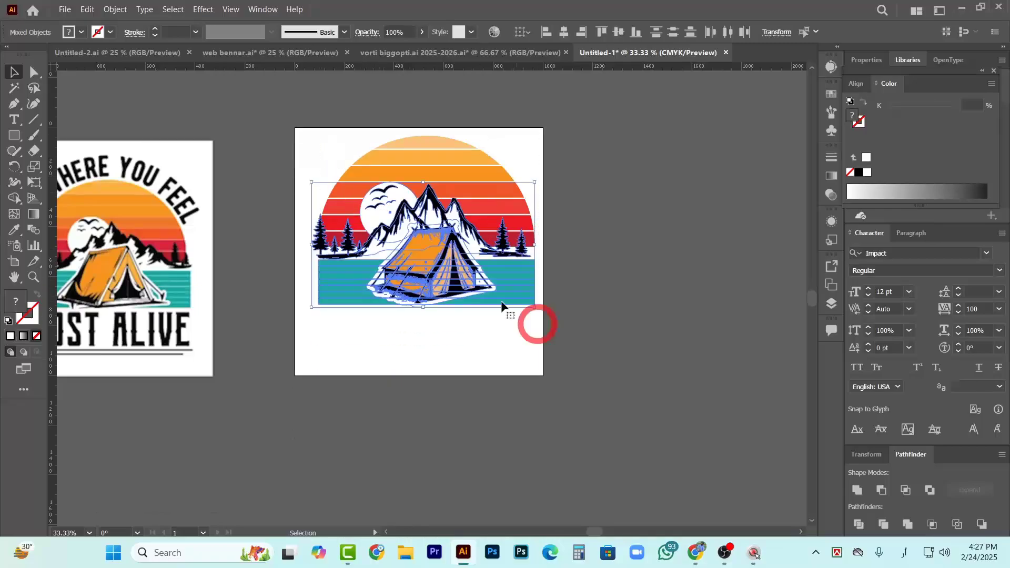
pyautogui.moveTo(459, 248); pyautogui.dragTo(458, 281)
pyautogui.hotkey('ctrl', 'z')
pyautogui.click(677, 243)
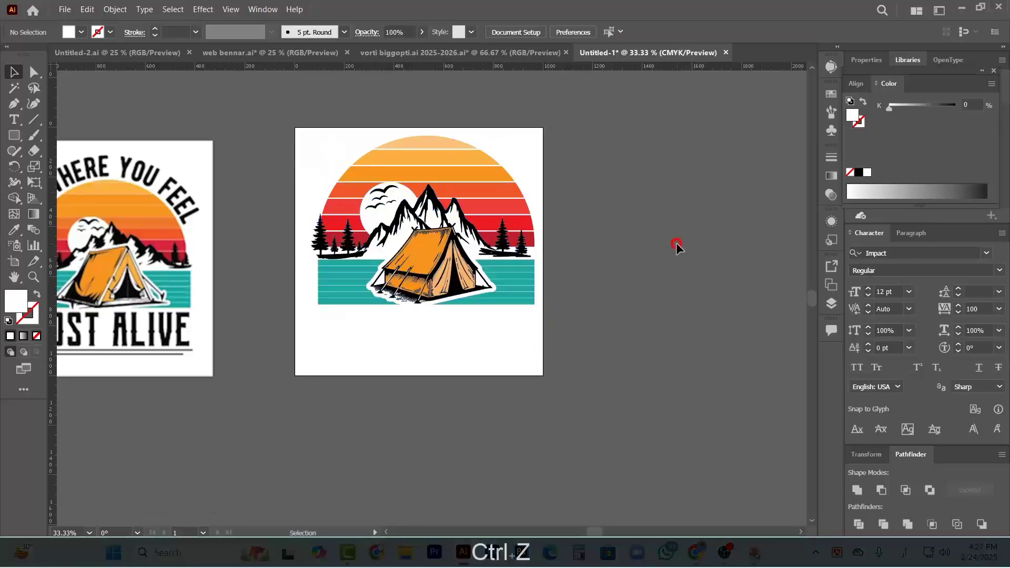
# Unlock all objects and move the whole artwork, including the striped sun, down about 62 px on the artboard
pyautogui.hotkey('ctrl', 'alt', '2')
pyautogui.click(637, 241)
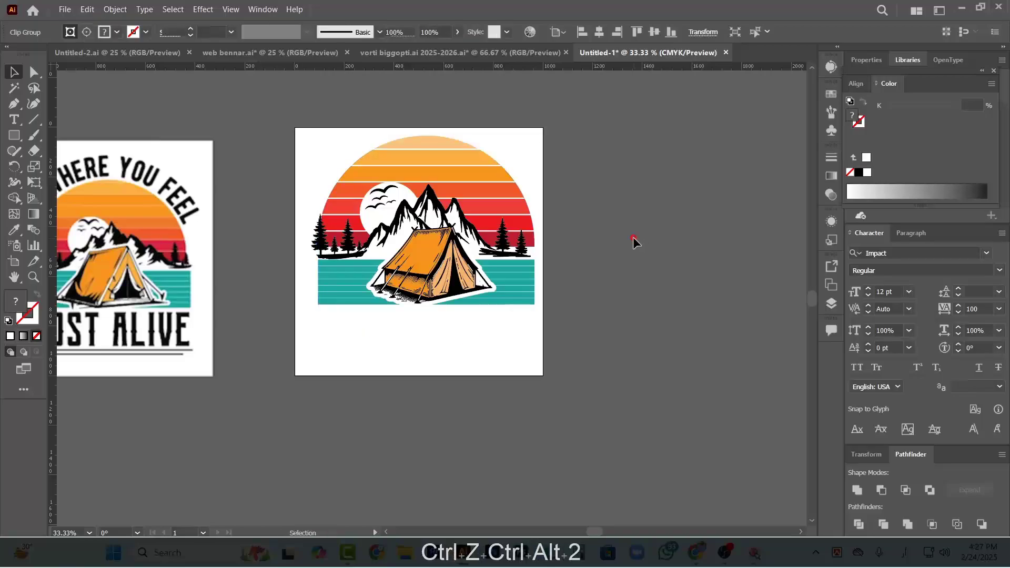
pyautogui.moveTo(506, 310); pyautogui.dragTo(531, 352)
pyautogui.moveTo(476, 265)
pyautogui.mouseDown()
pyautogui.moveTo(471, 300)
pyautogui.moveTo(474, 281)
pyautogui.mouseUp()
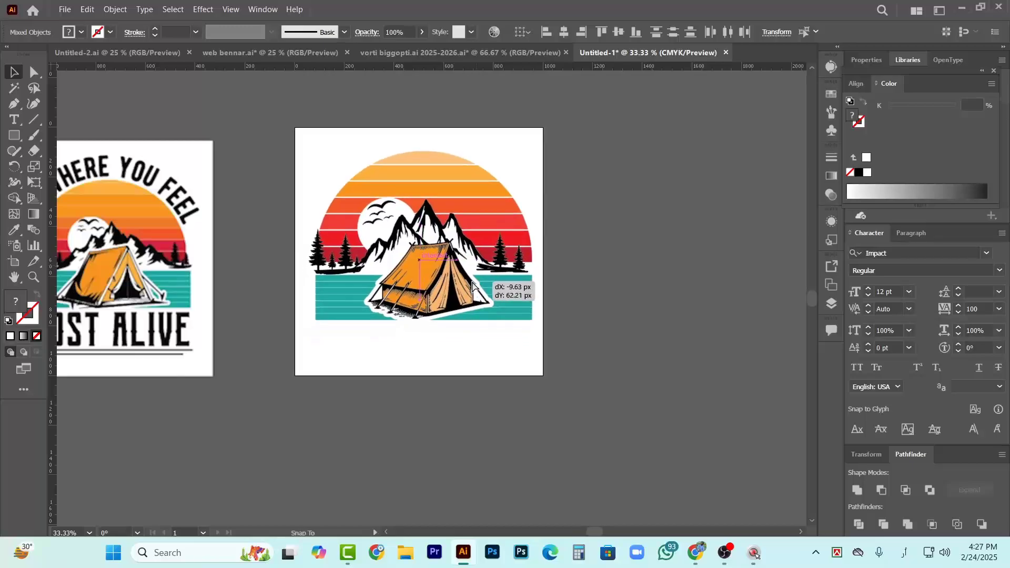
# Extend the artboard's lower edge downward by about 15 percent of its height, keeping the 1000 px width
pyautogui.hscroll(-5, 319, 295)
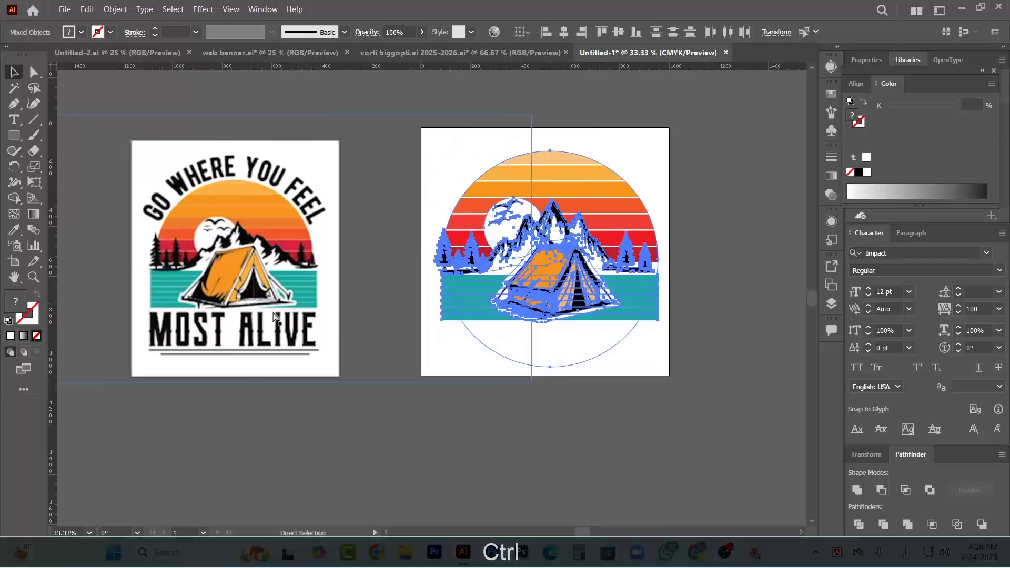
pyautogui.hscroll(3, 305, 334)
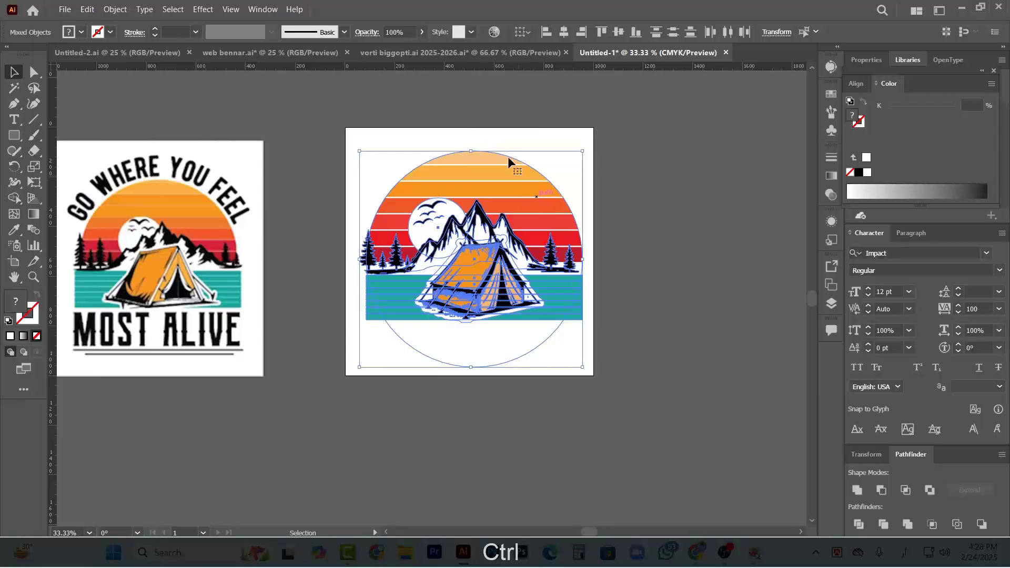
pyautogui.click(13, 261)
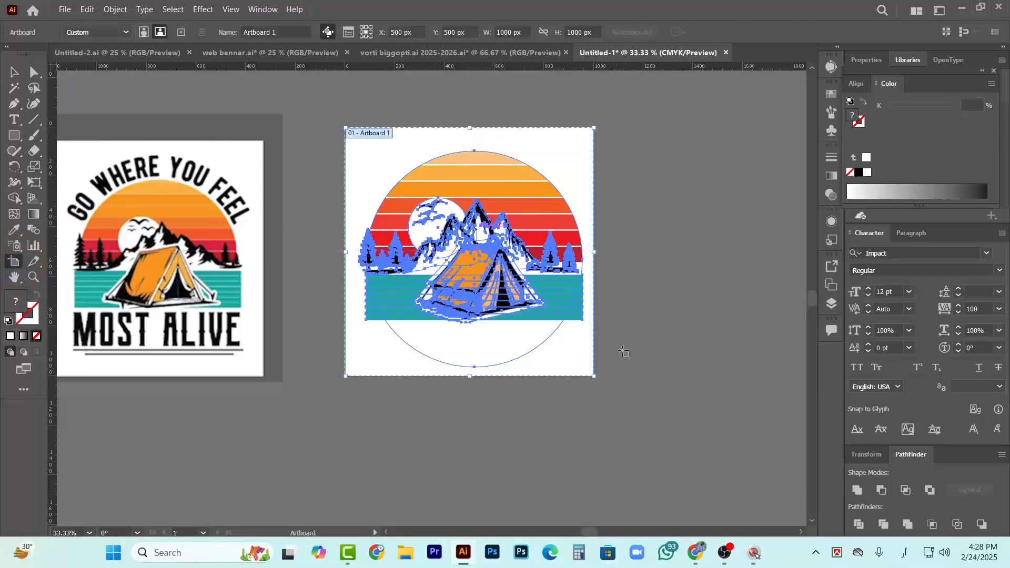
pyautogui.moveTo(471, 376); pyautogui.dragTo(471, 414)
pyautogui.click(17, 74)
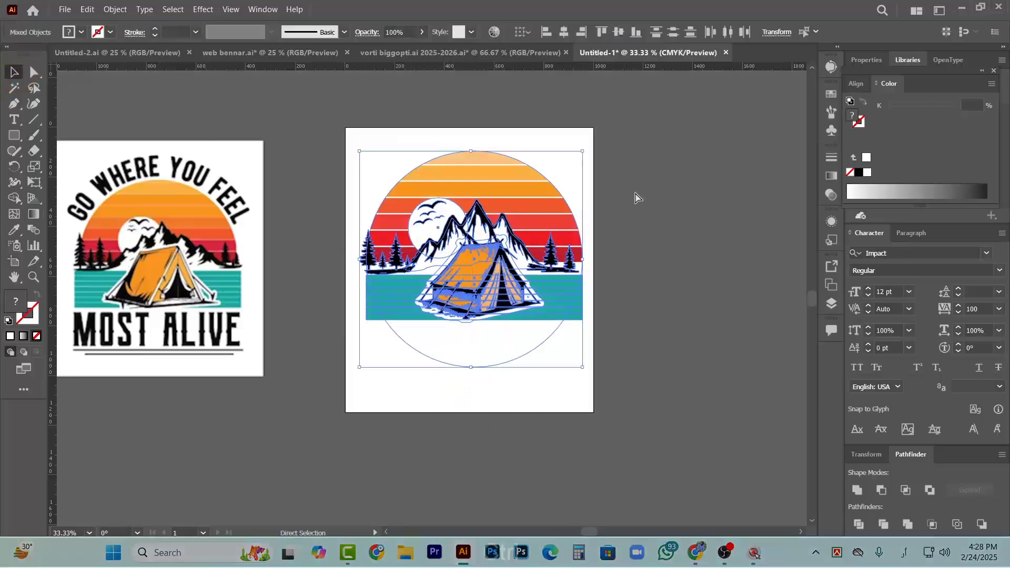
pyautogui.click(636, 198)
# Copy the sun's circular clipping path from its clip group and paste it in front, outside the group
pyautogui.hscroll(2, 618, 216)
pyautogui.hscroll(-3, 232, 249)
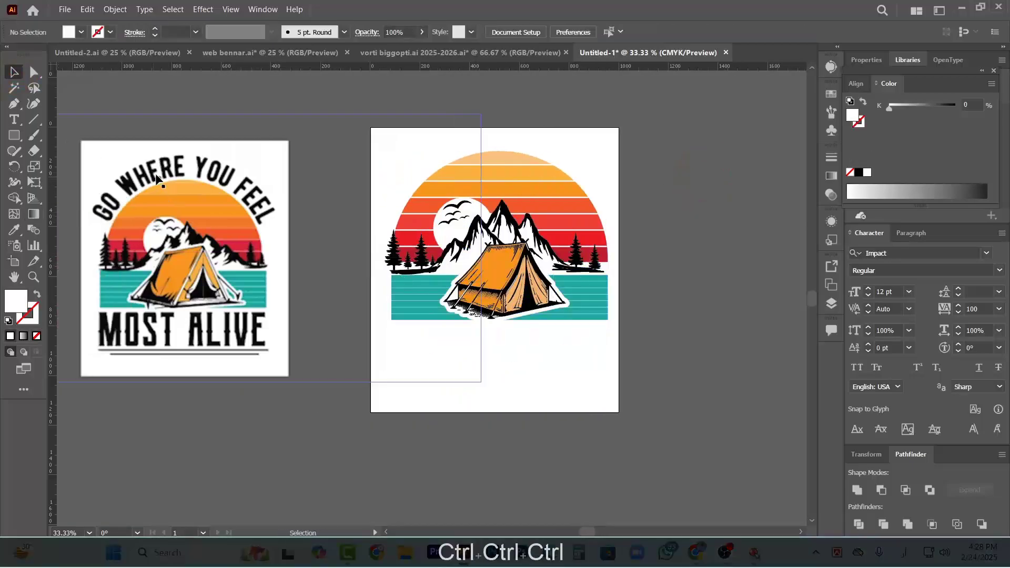
pyautogui.click(568, 174)
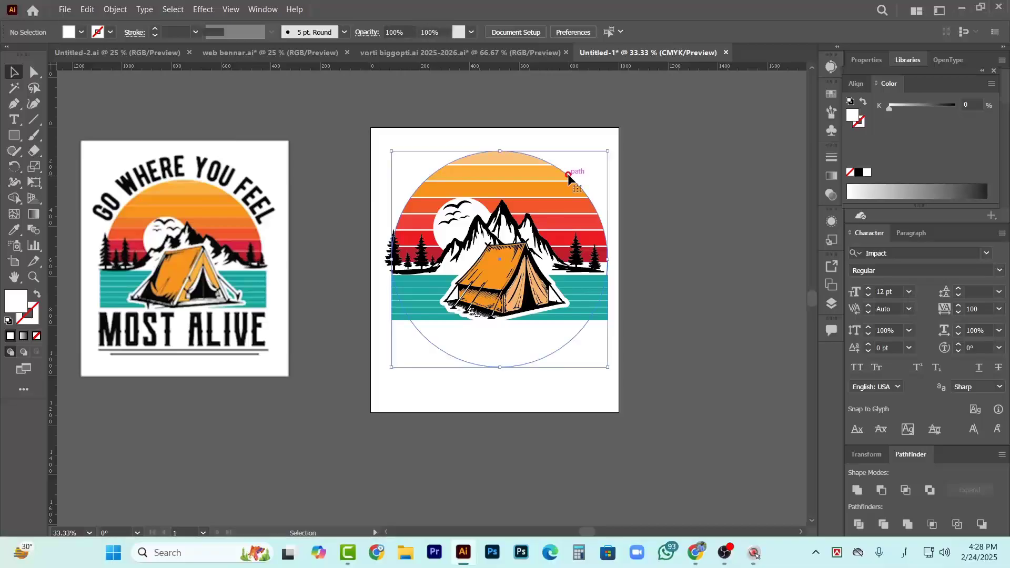
pyautogui.doubleClick(569, 174)
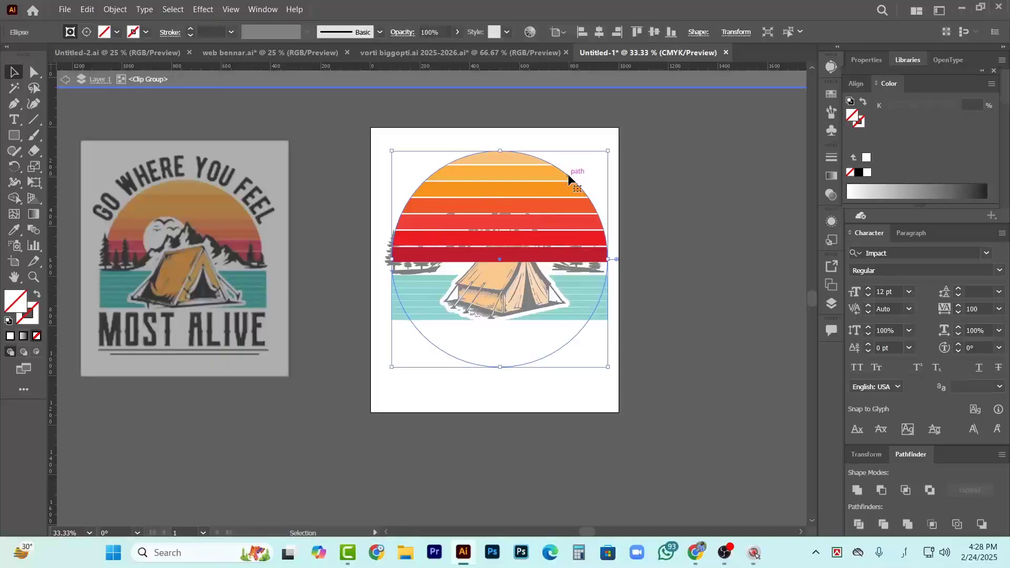
pyautogui.hotkey('ctrl', 'c')
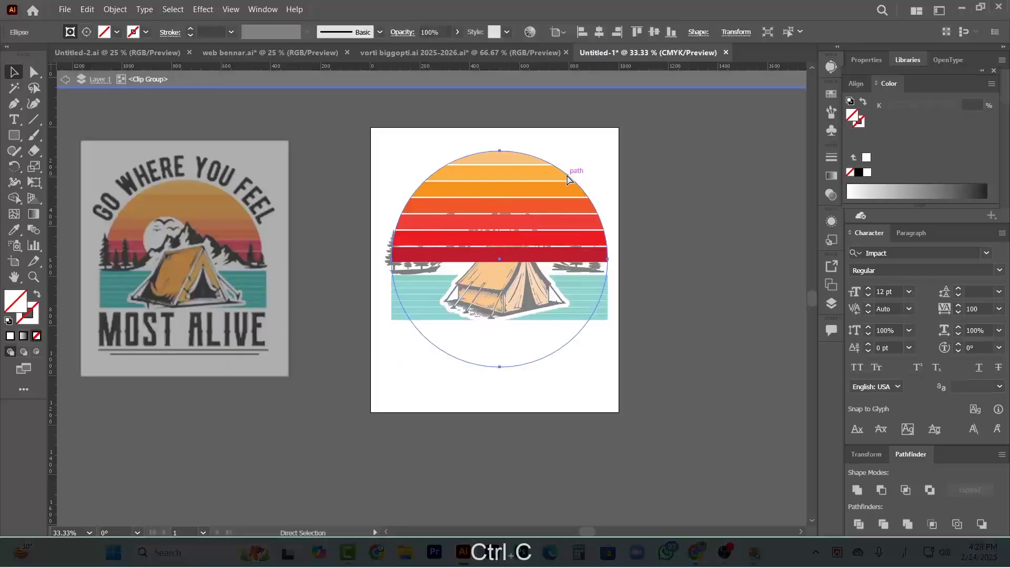
pyautogui.doubleClick(654, 205)
pyautogui.hotkey('ctrl', 'f')
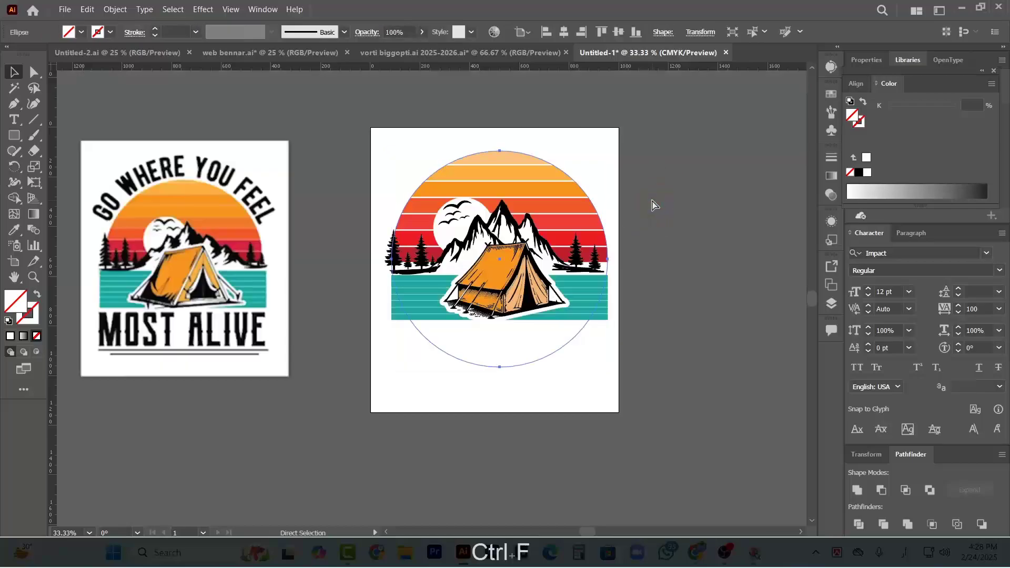
# Enlarge the pasted circle proportionally from its center to about 915 px in diameter
pyautogui.moveTo(608, 367); pyautogui.dragTo(623, 374)
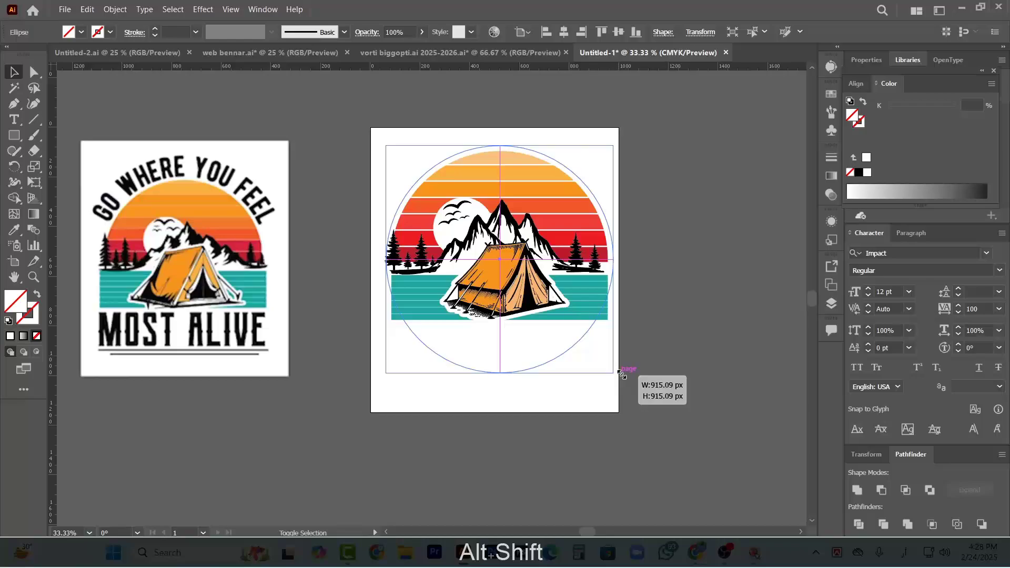
pyautogui.moveTo(622, 375); pyautogui.dragTo(622, 375)
pyautogui.click(706, 279)
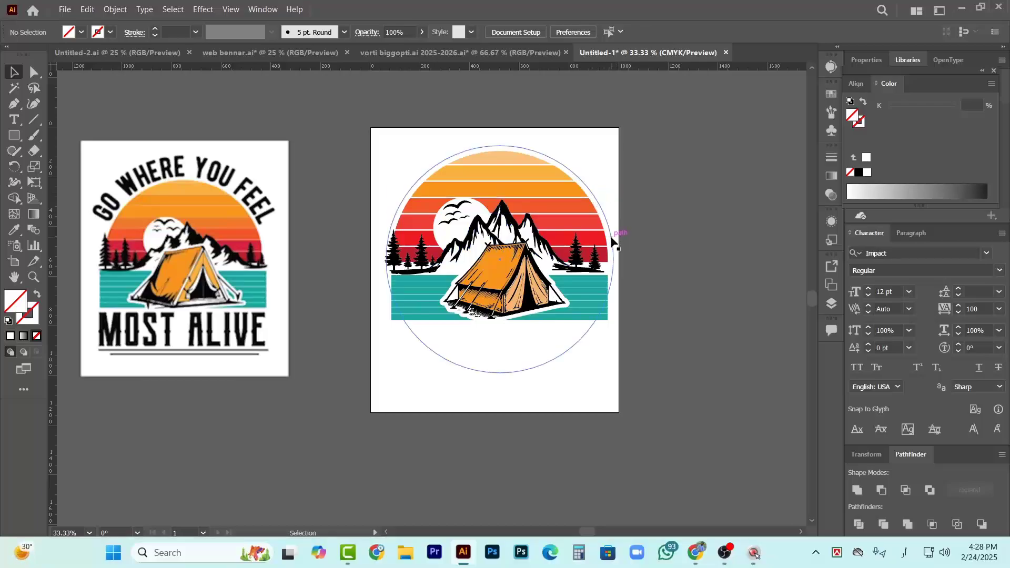
# Give the enlarged circle around the sun a dark blue stroke with no fill
pyautogui.click(613, 239)
pyautogui.click(110, 33)
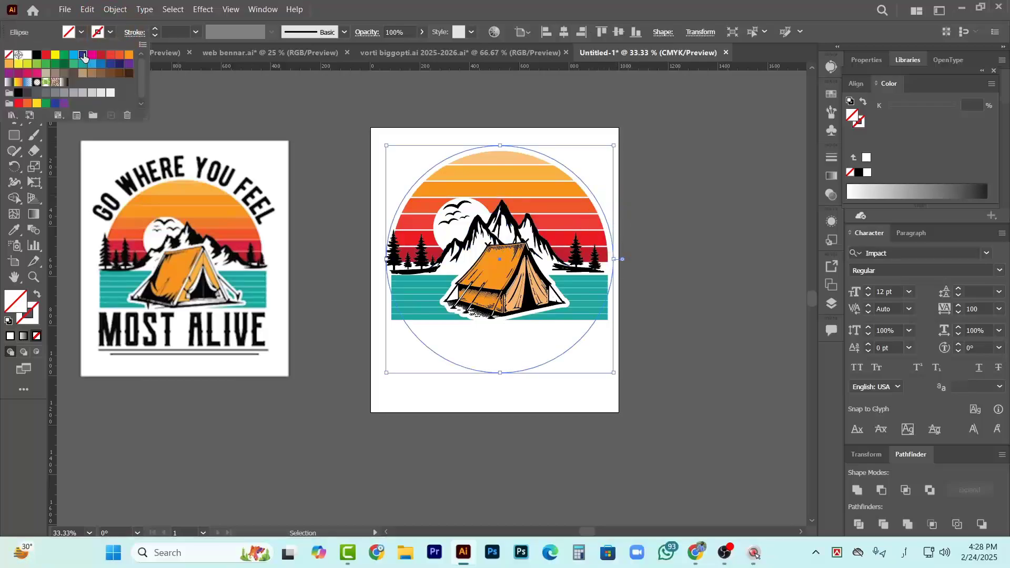
pyautogui.click(82, 55)
pyautogui.click(701, 189)
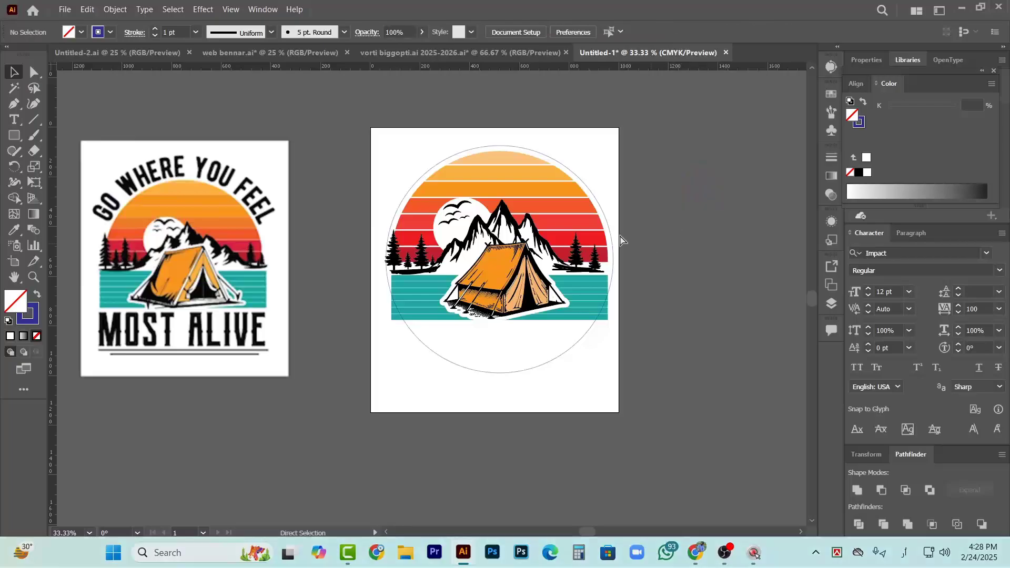
# Copy the "GO WHERE YOU FEEL" line from the Norwester sample lettering above the artboard
pyautogui.scroll(-2, 626, 255)
pyautogui.scroll(-1, 614, 271)
pyautogui.scroll(5, 357, 221)
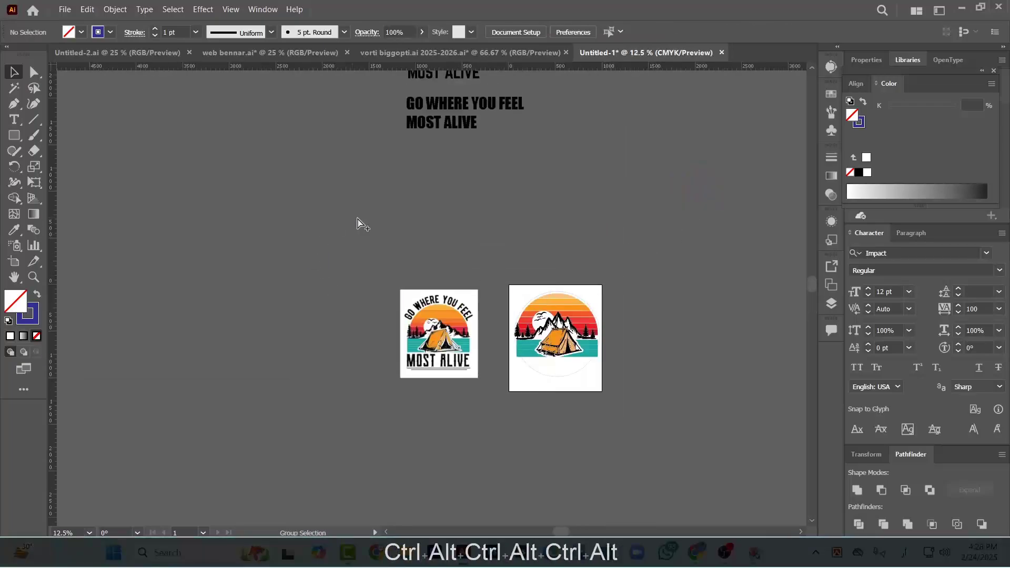
pyautogui.scroll(3, 553, 172)
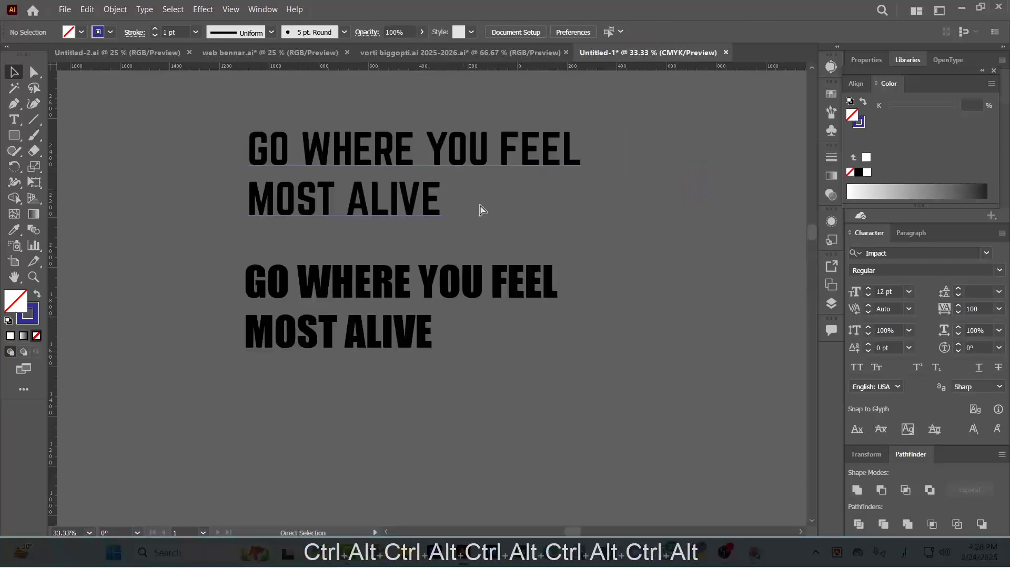
pyautogui.press('t')
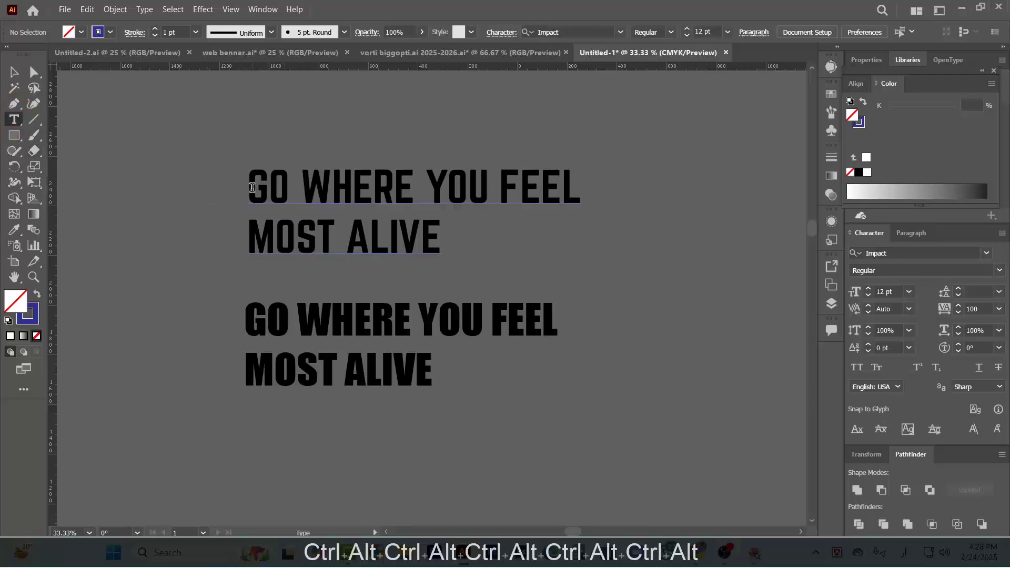
pyautogui.moveTo(252, 187); pyautogui.dragTo(727, 253)
pyautogui.moveTo(674, 222); pyautogui.dragTo(615, 200)
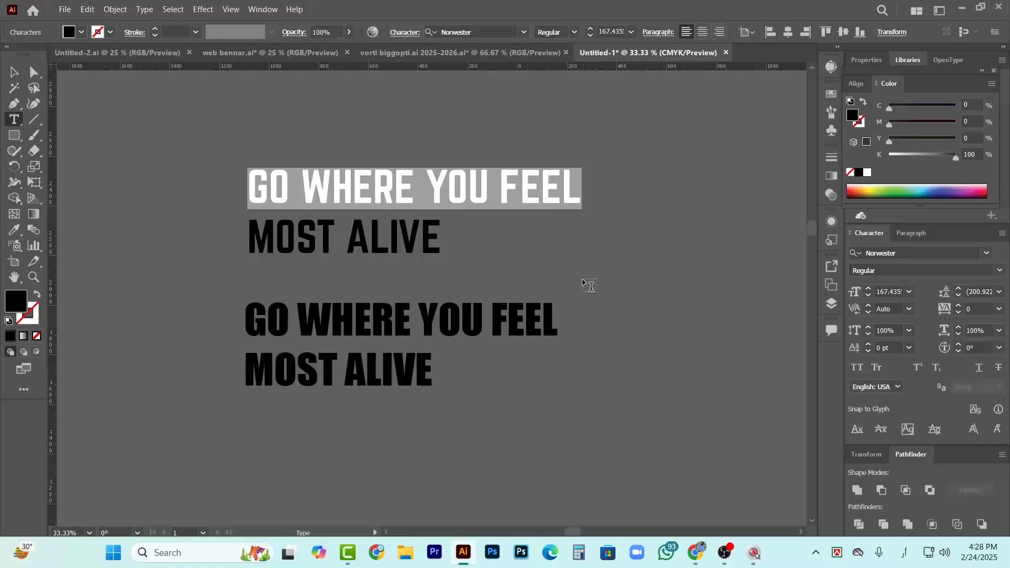
pyautogui.hotkey('ctrl', 'c')
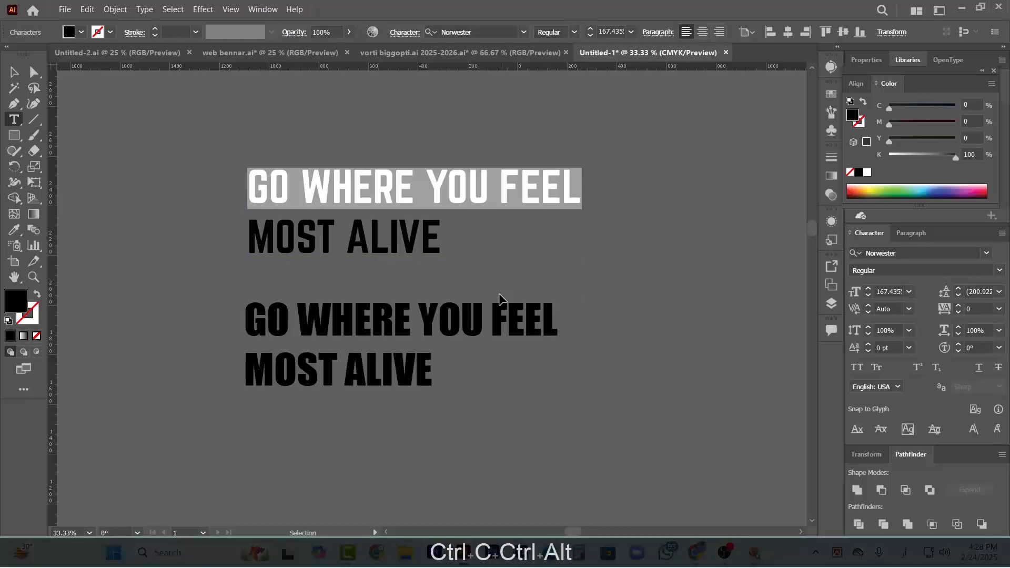
# Turn the large circle around the sun into a type path and paste the copied "GO WHERE YOU FEEL" text onto it
pyautogui.scroll(-5, 501, 295)
pyautogui.scroll(-10, 588, 311)
pyautogui.scroll(-2, 537, 317)
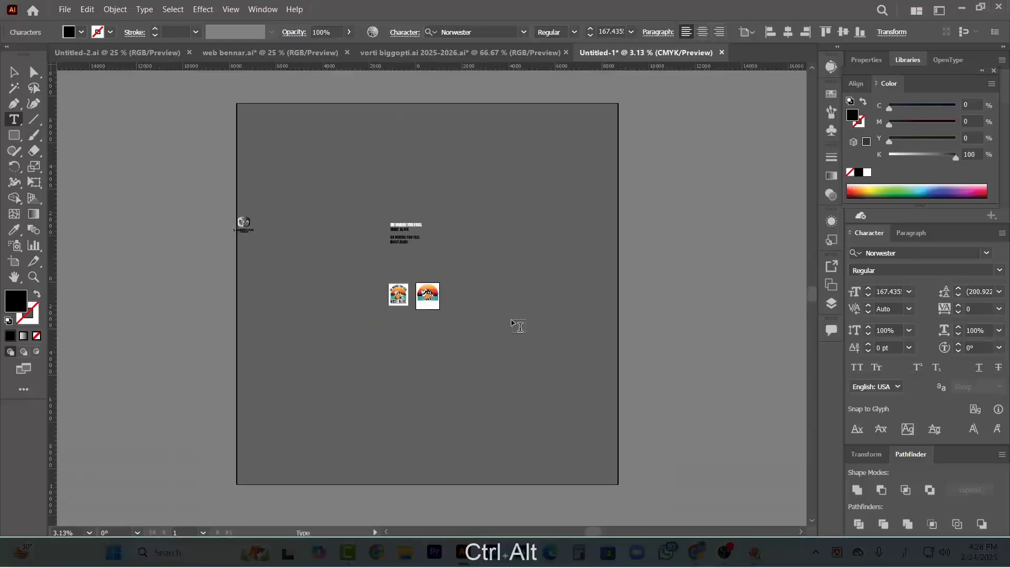
pyautogui.scroll(9, 427, 298)
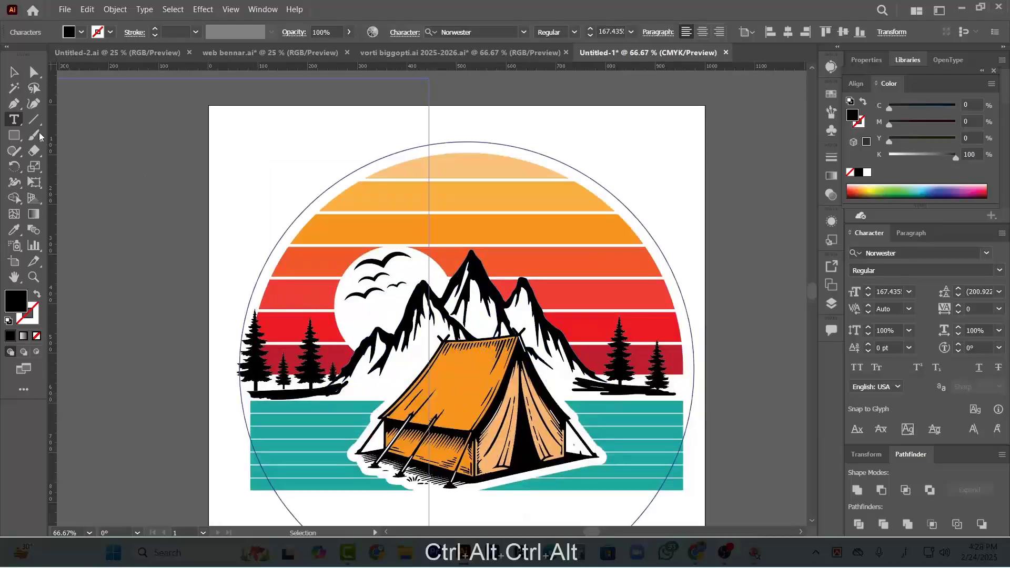
pyautogui.click(14, 123)
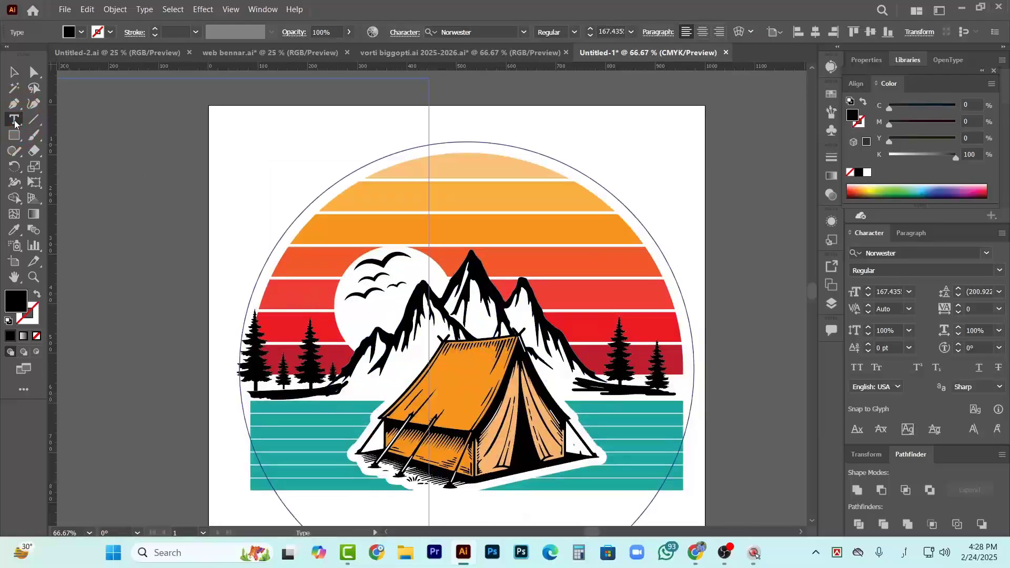
pyautogui.click(14, 122)
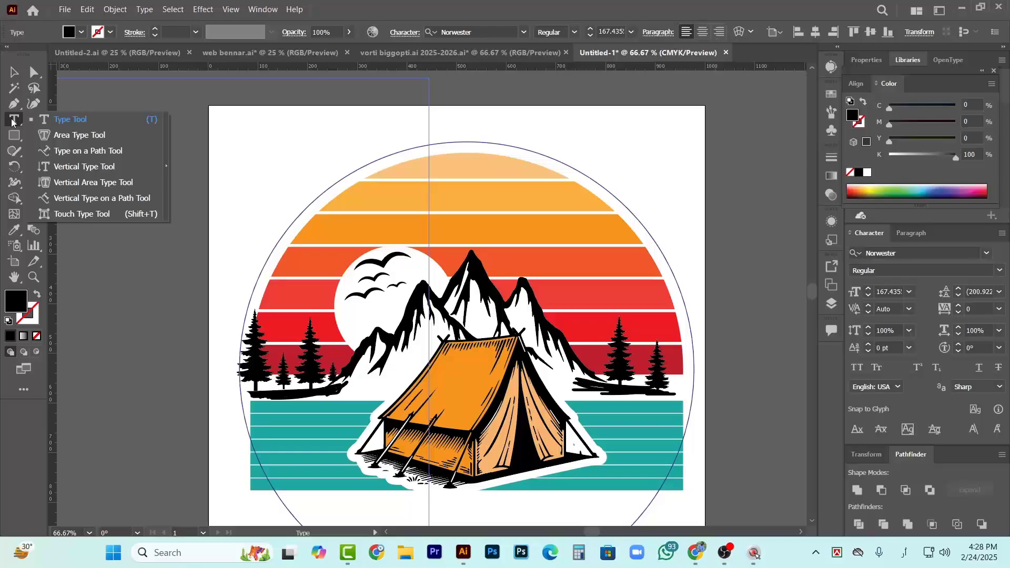
pyautogui.click(95, 150)
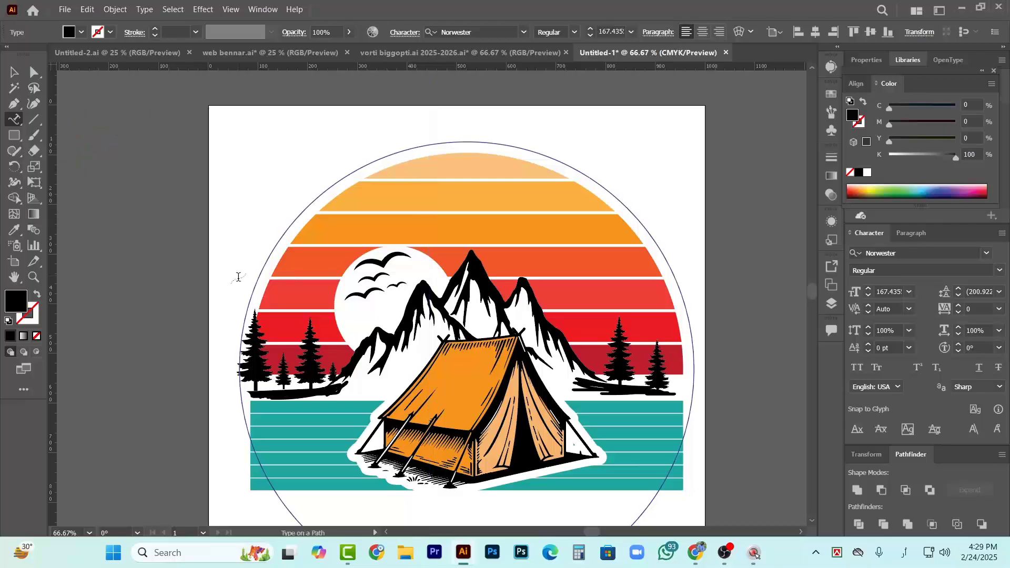
pyautogui.click(245, 317)
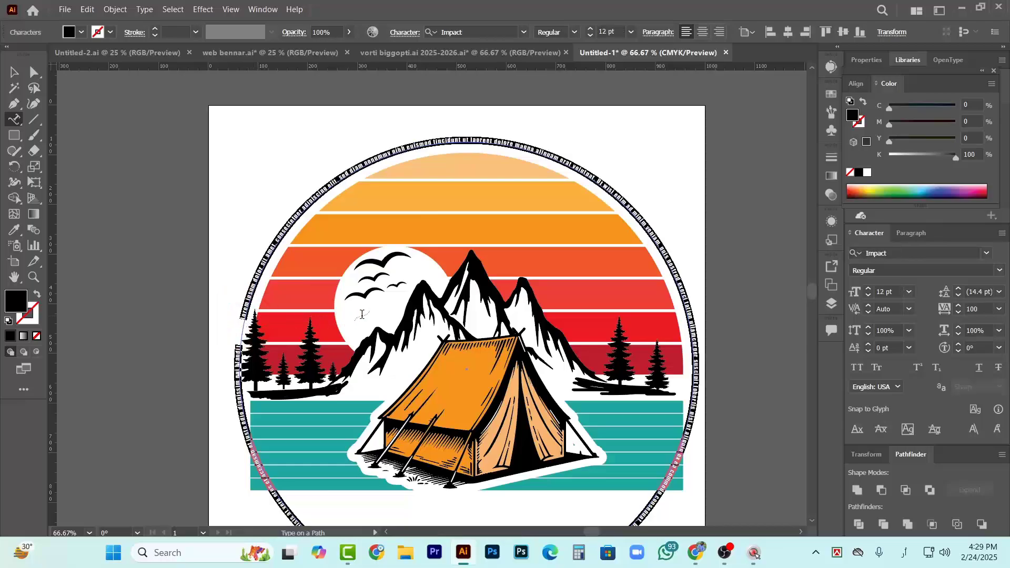
pyautogui.press('ctrl')
pyautogui.hotkey('ctrl', 'v')
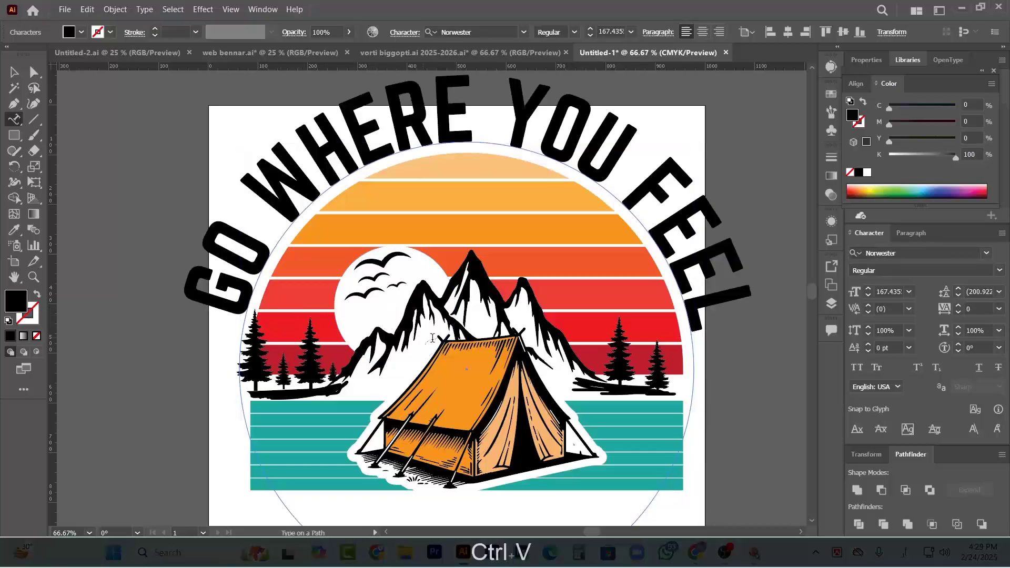
pyautogui.press('ctrl')
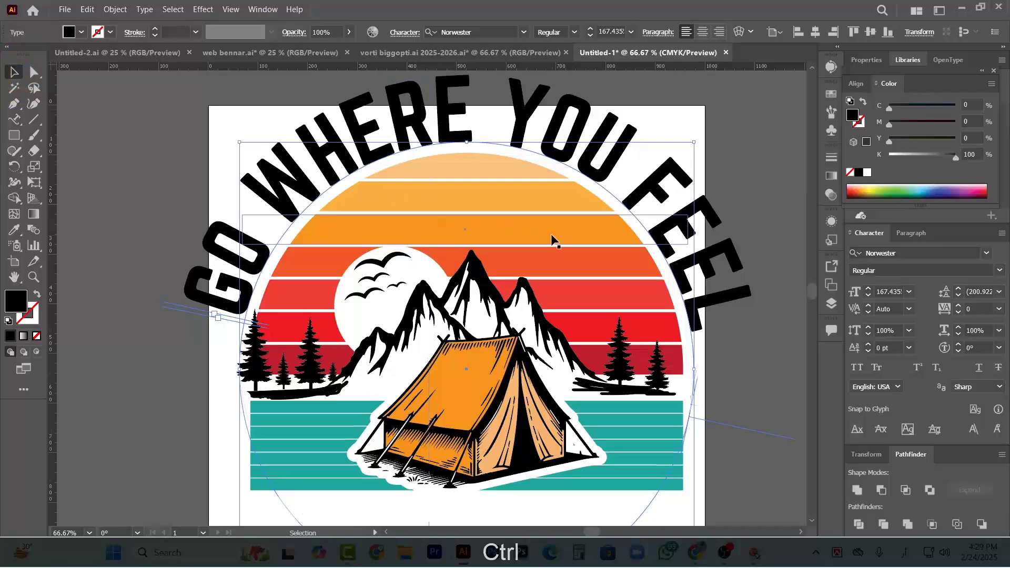
# Slide the path text's start bracket along the circle to its leftmost point, level with the circle's center
pyautogui.scroll(-1, 553, 240)
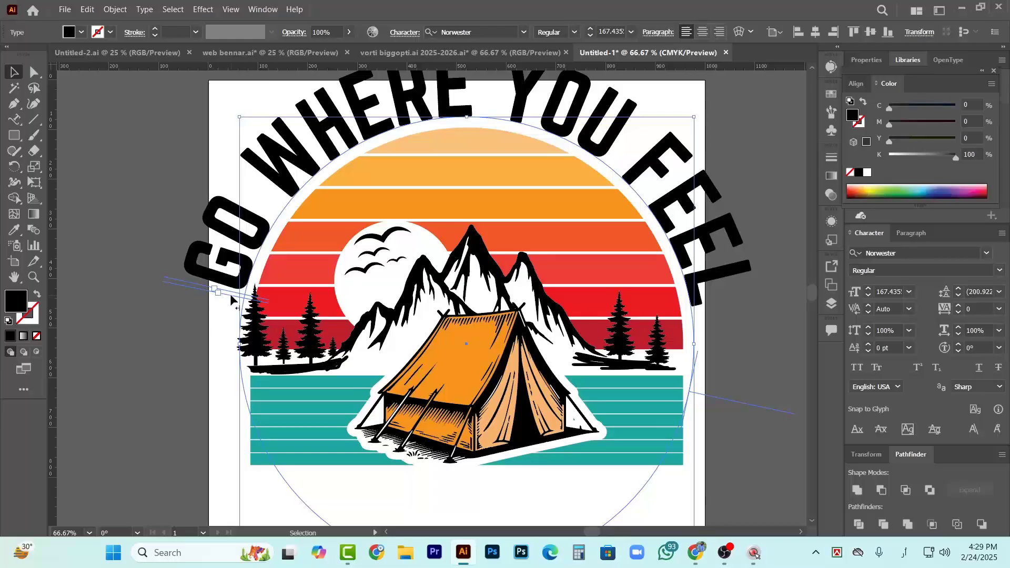
pyautogui.moveTo(223, 315); pyautogui.dragTo(717, 344)
pyautogui.moveTo(241, 295); pyautogui.dragTo(250, 345)
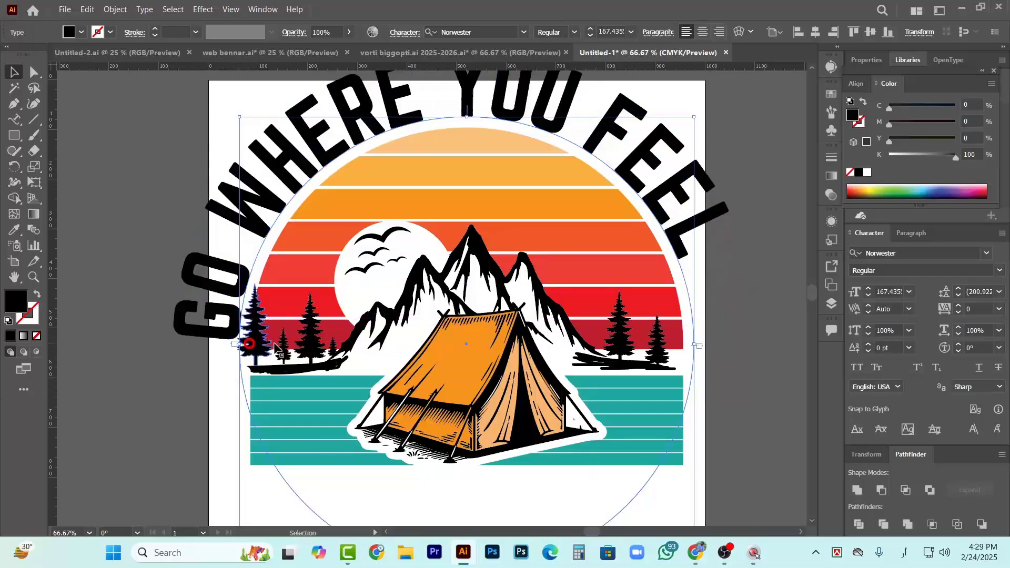
pyautogui.scroll(2, 416, 297)
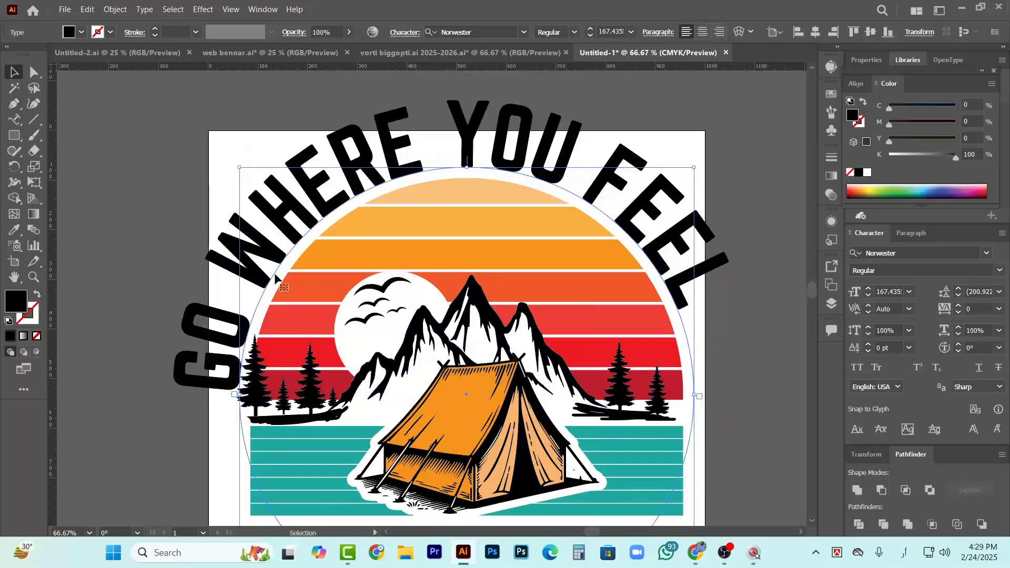
# Select all of the curved "GO WHERE YOU FEEL" text and center-align it on the circle
pyautogui.click(13, 119)
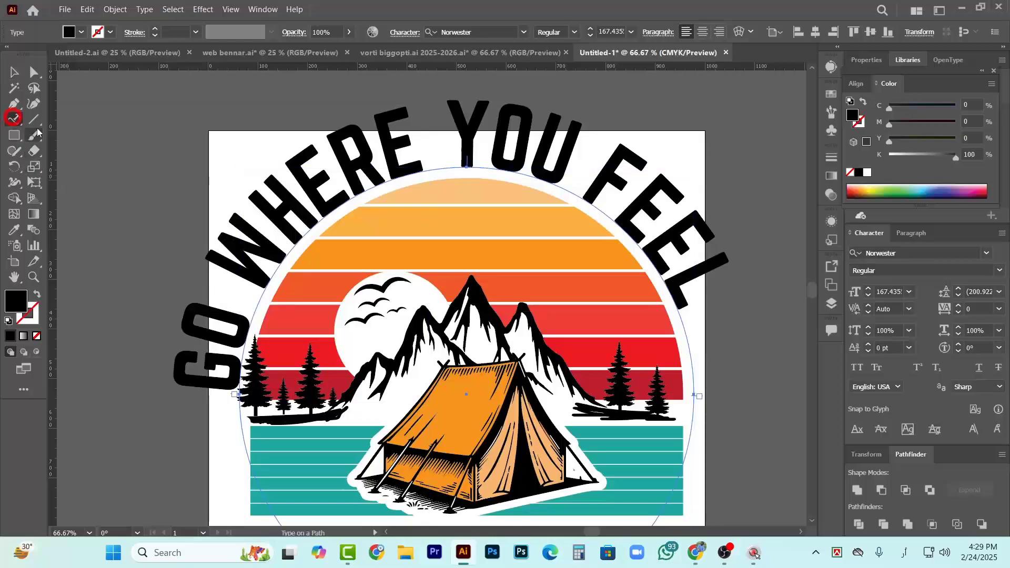
pyautogui.click(288, 238)
pyautogui.hotkey('ctrl', 'a')
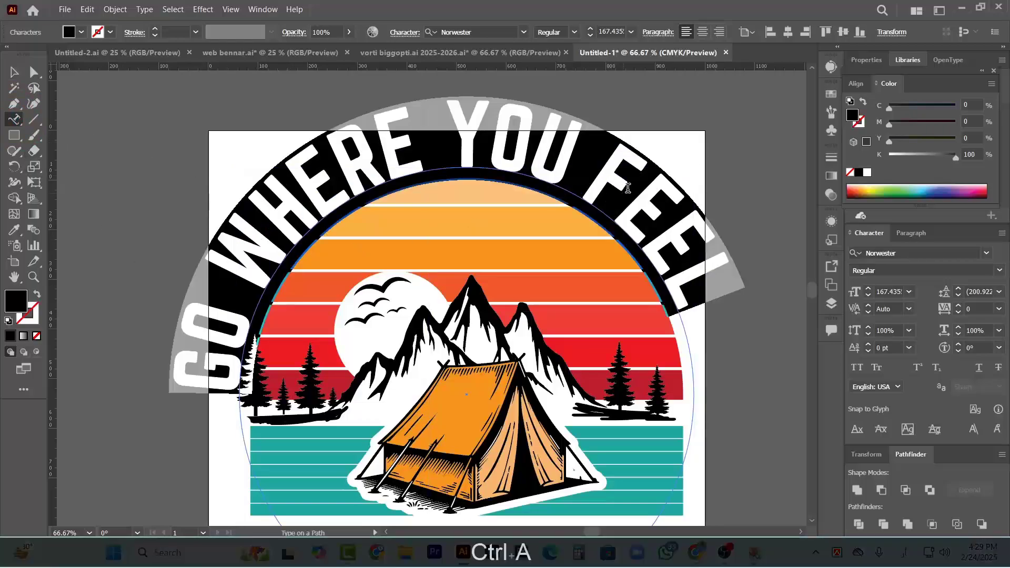
pyautogui.click(705, 35)
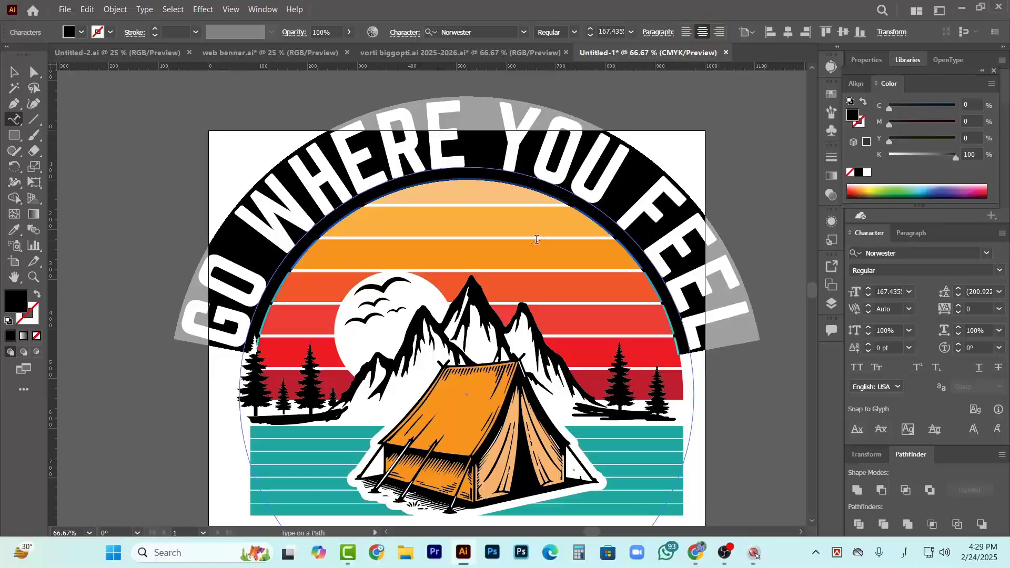
pyautogui.scroll(-2, 431, 212)
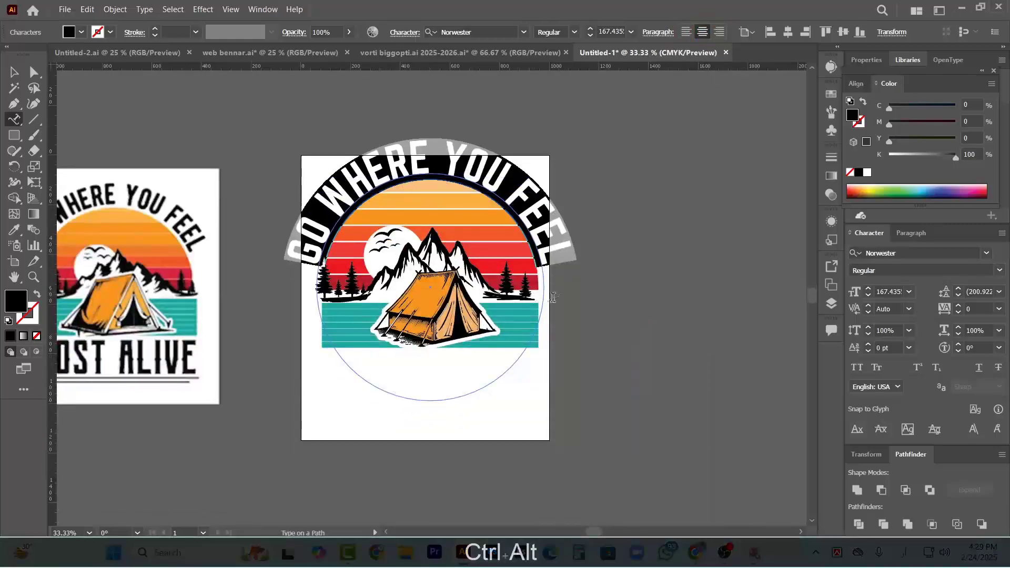
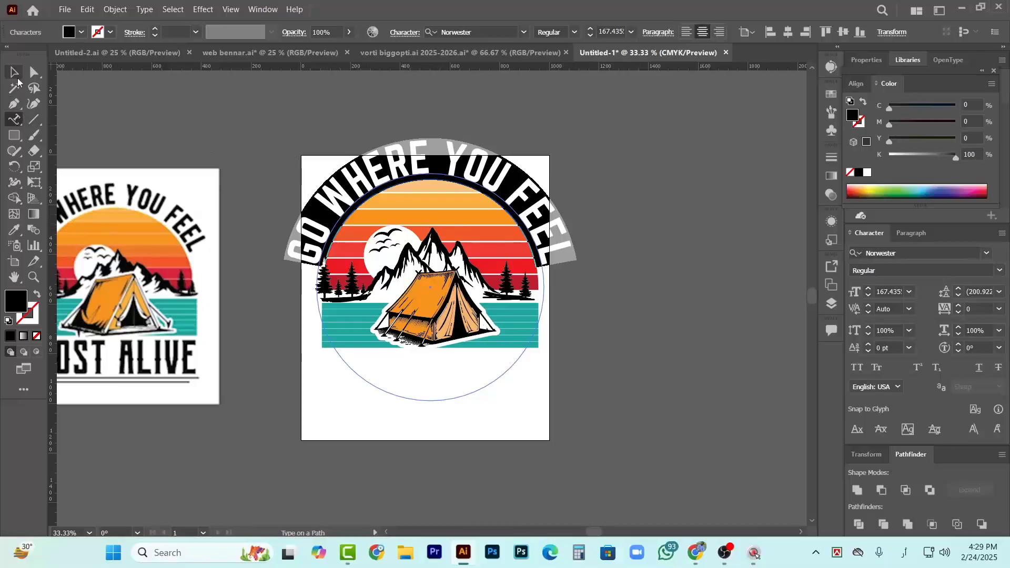
# Reduce the font size of the curved "GO WHERE YOU FEEL" text to 139 pt and deselect it
pyautogui.scroll(-1, 459, 246)
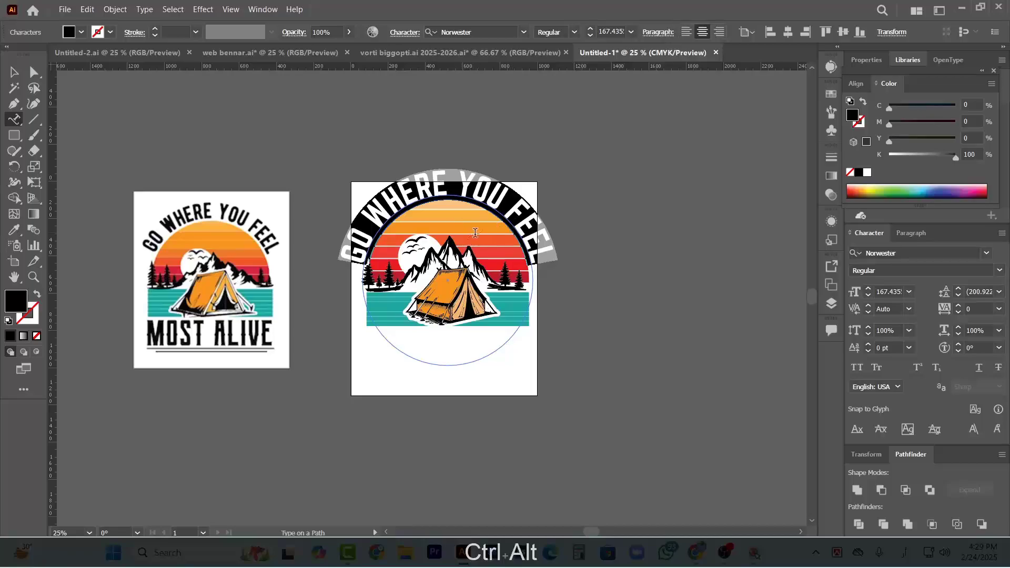
pyautogui.scroll(3, 380, 270)
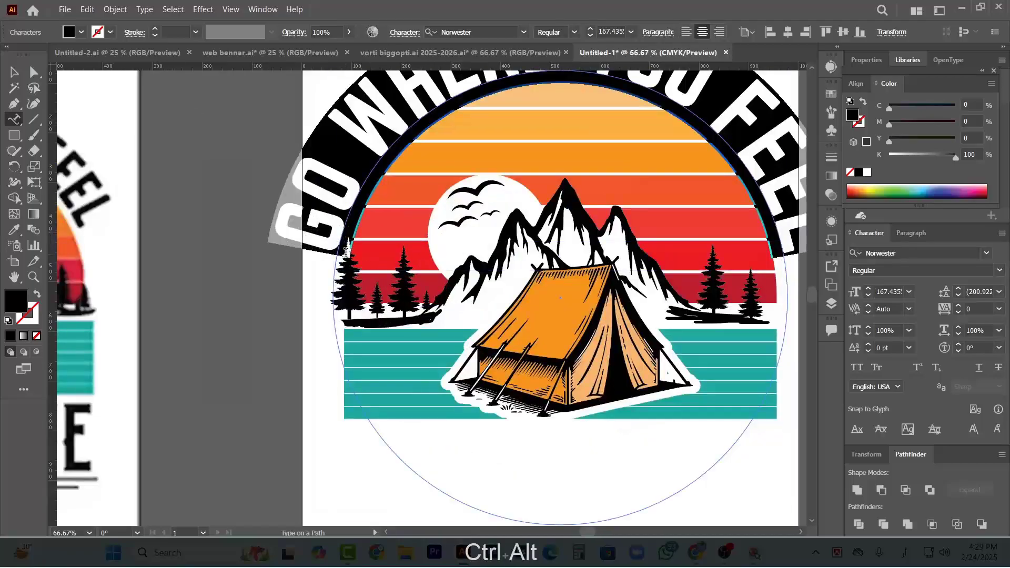
pyautogui.click(590, 35)
pyautogui.click(590, 36)
pyautogui.click(589, 36)
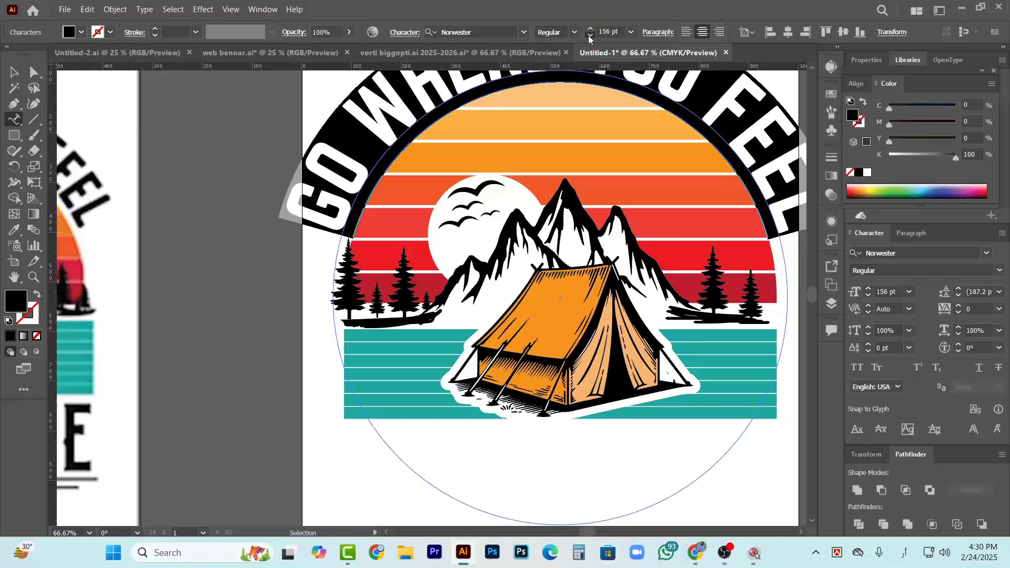
pyautogui.click(589, 35)
pyautogui.click(590, 36)
pyautogui.click(589, 35)
pyautogui.click(590, 35)
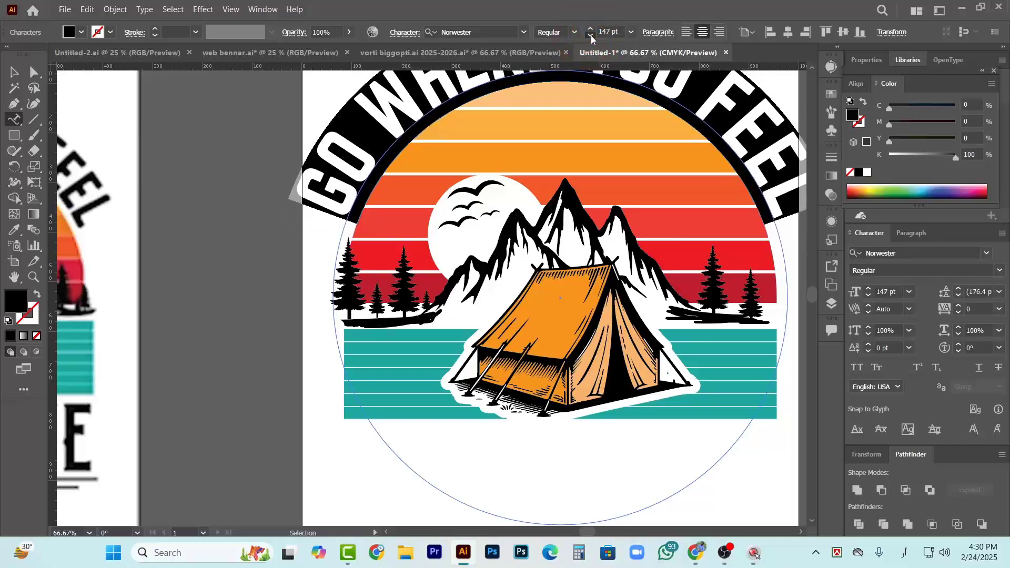
pyautogui.click(590, 35)
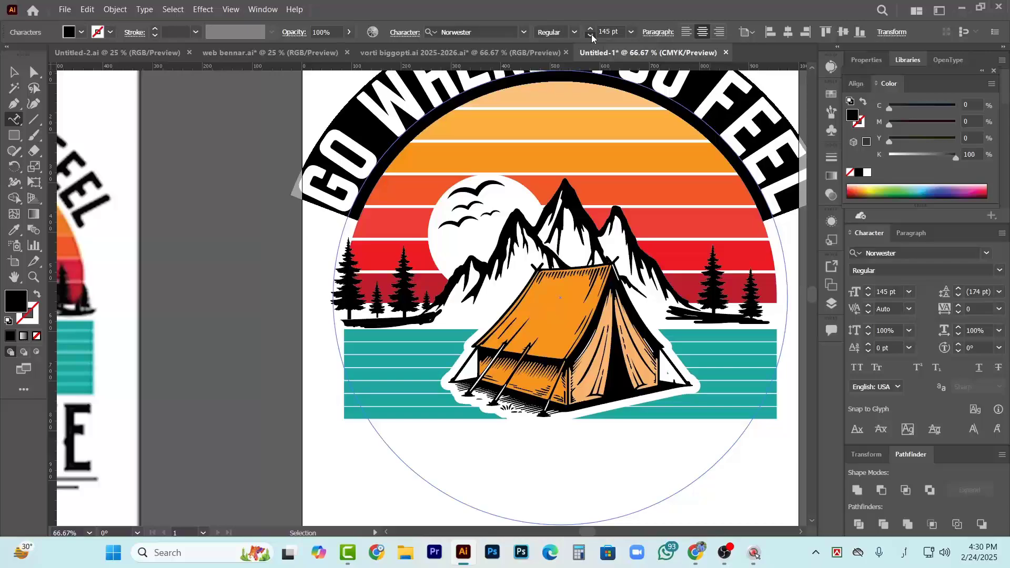
pyautogui.click(589, 36)
pyautogui.click(590, 35)
pyautogui.scroll(-1, 435, 105)
pyautogui.scroll(-1, 434, 104)
pyautogui.scroll(2, 434, 105)
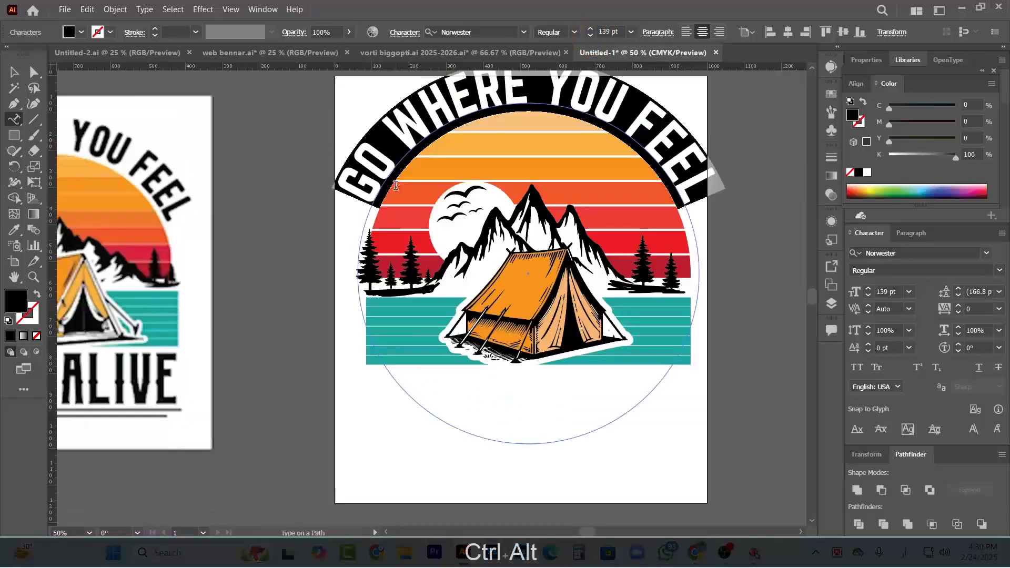
pyautogui.hscroll(4, 401, 224)
pyautogui.keyDown('ctrl'); pyautogui.click(655, 203); pyautogui.keyUp('ctrl')
pyautogui.scroll(-3, 571, 190)
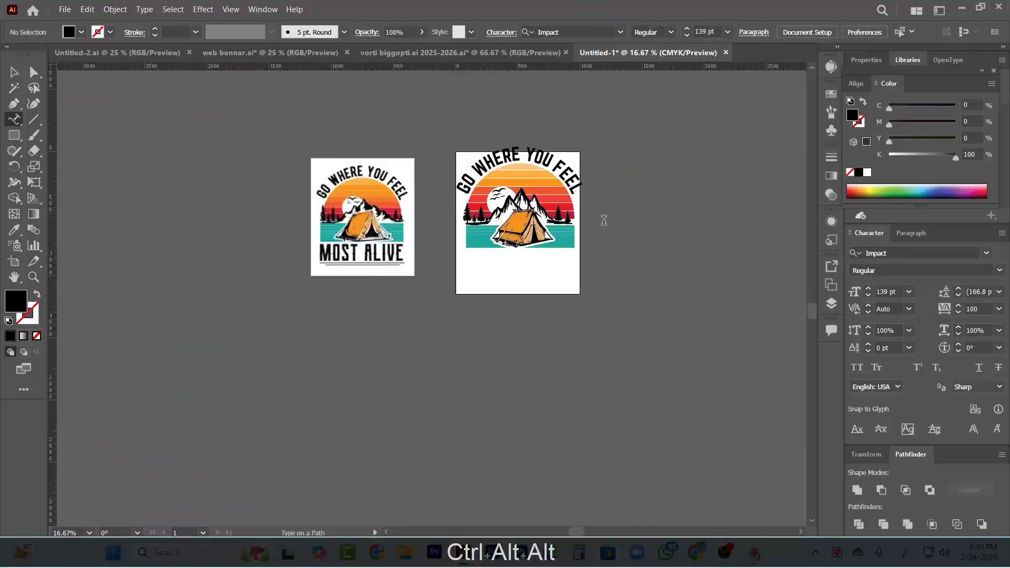
pyautogui.scroll(2, 580, 202)
pyautogui.scroll(-2, 383, 210)
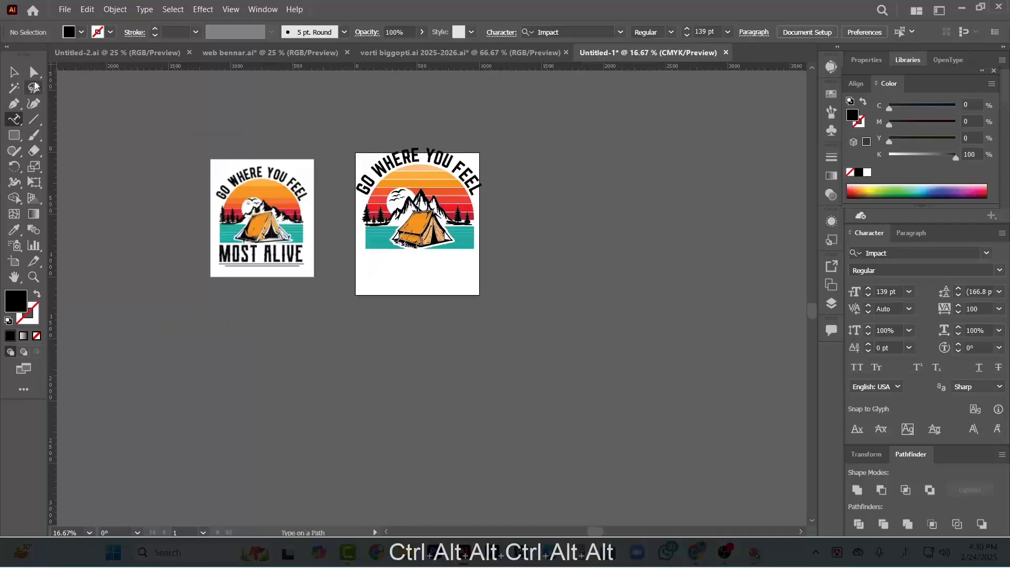
# Select the whole camping artwork with its curved text and scale it down proportionally about its center to fit inside the artboard
pyautogui.click(20, 75)
pyautogui.moveTo(113, 279); pyautogui.dragTo(338, 147)
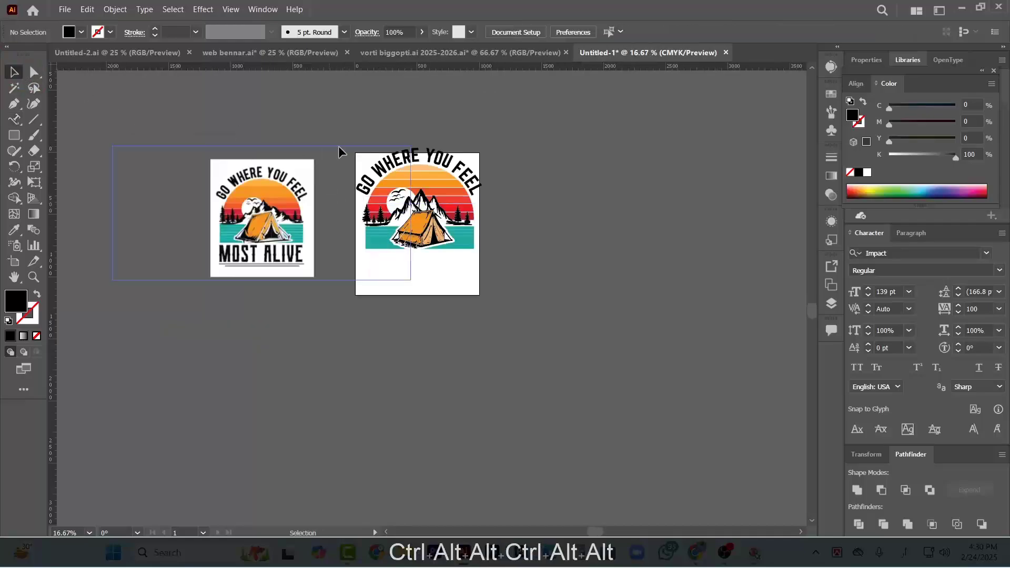
pyautogui.click(485, 277)
pyautogui.moveTo(483, 279); pyautogui.dragTo(469, 270)
pyautogui.click(543, 225)
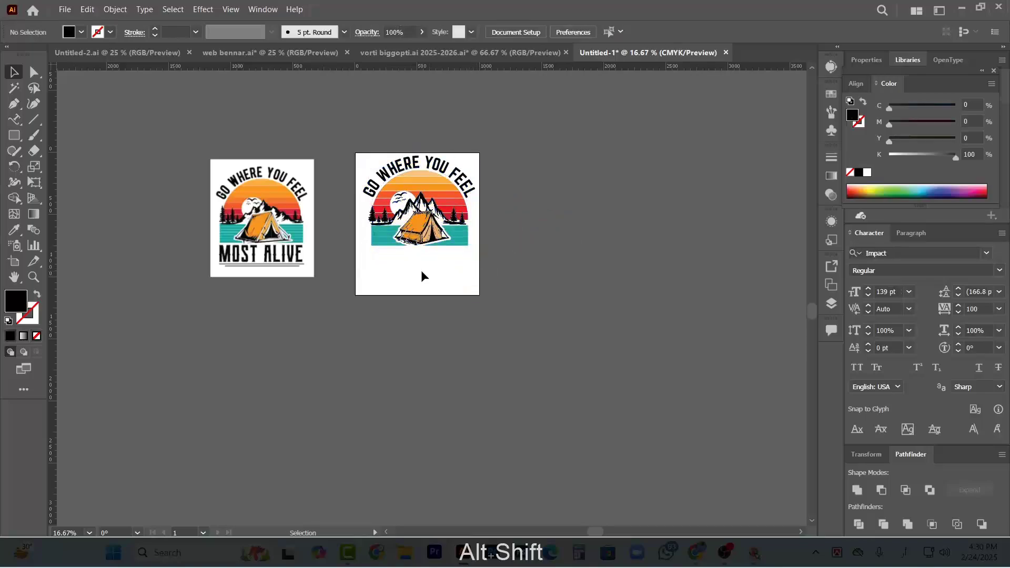
# Place the Impact sample lettering "GO WHERE YOU FEEL MOST ALIVE" on the empty canvas to the right of the artboard
pyautogui.keyDown('alt'); pyautogui.scroll(1, 294, 255); pyautogui.keyUp('alt')
pyautogui.keyDown('alt'); pyautogui.scroll(3, 243, 277); pyautogui.keyUp('alt')
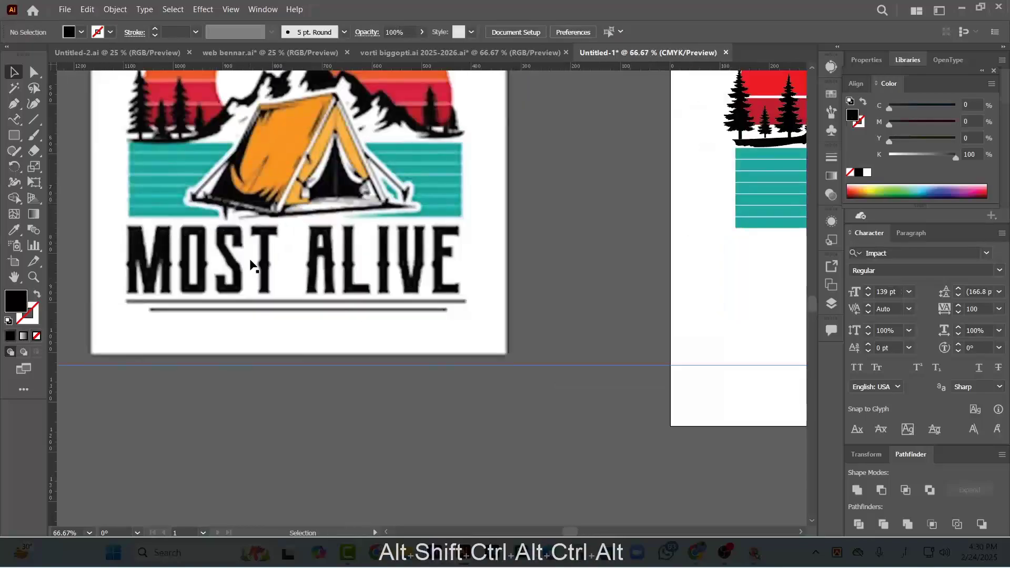
pyautogui.keyDown('ctrl'); pyautogui.hscroll(1, 421, 300); pyautogui.keyUp('ctrl')
pyautogui.keyDown('alt'); pyautogui.scroll(-3, 256, 318); pyautogui.keyUp('alt')
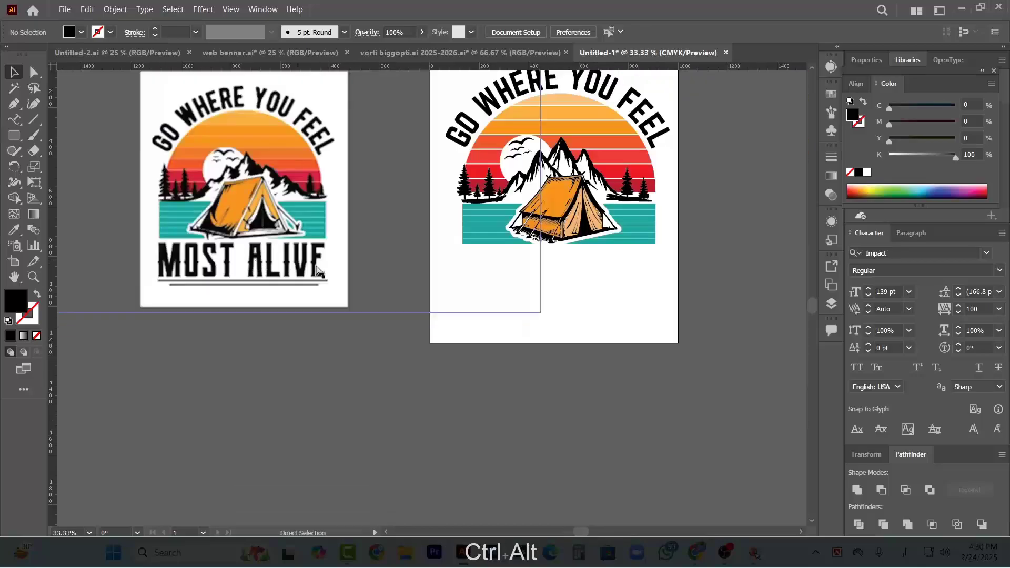
pyautogui.scroll(6, 284, 221)
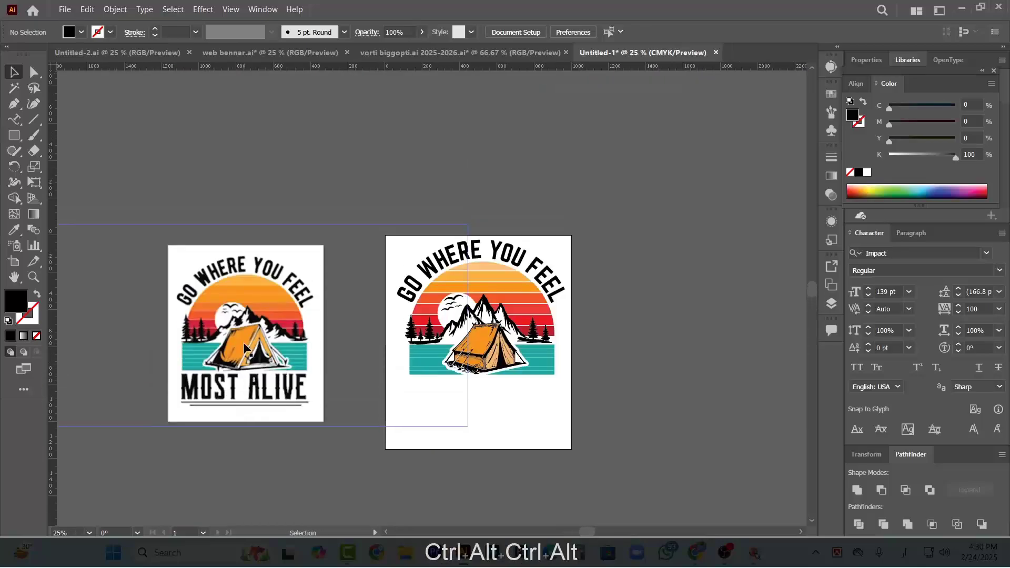
pyautogui.keyDown('alt'); pyautogui.scroll(-1, 301, 156); pyautogui.keyUp('alt')
pyautogui.scroll(3, 365, 210)
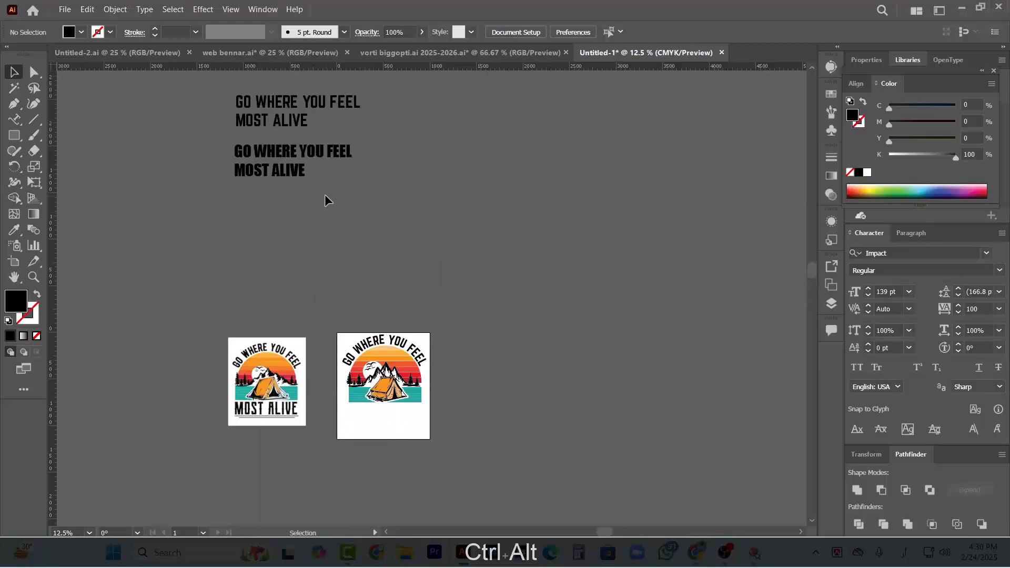
pyautogui.scroll(-1, 327, 203)
pyautogui.click(283, 128)
pyautogui.moveTo(285, 133); pyautogui.dragTo(555, 340)
pyautogui.keyDown('alt'); pyautogui.scroll(3, 563, 322); pyautogui.keyUp('alt')
pyautogui.scroll(-2, 565, 321)
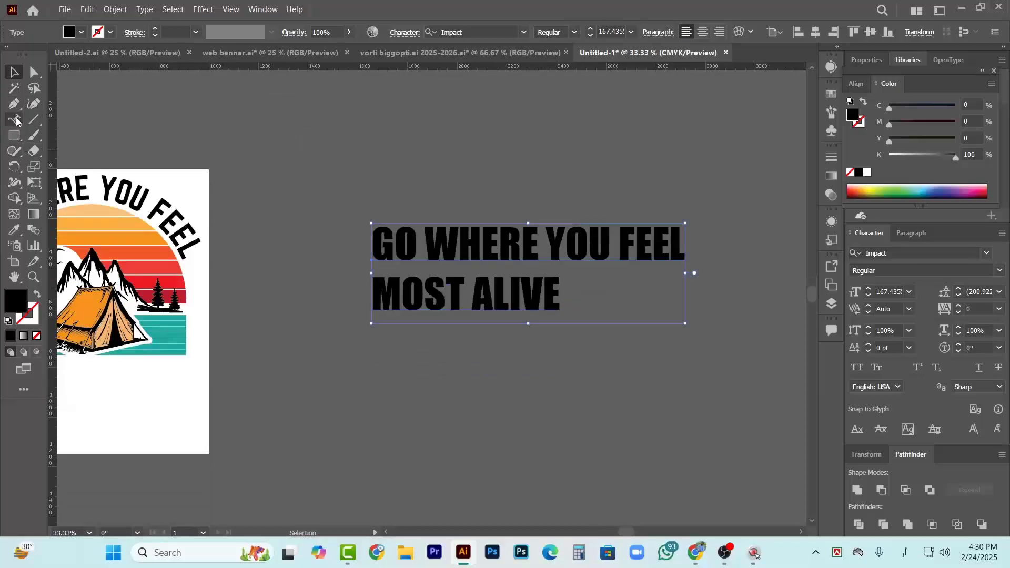
# Delete the "GO WHERE YOU FEEL" line from the Impact lettering beside the artboard, keeping only "MOST ALIVE"
pyautogui.moveTo(16, 121); pyautogui.dragTo(59, 120)
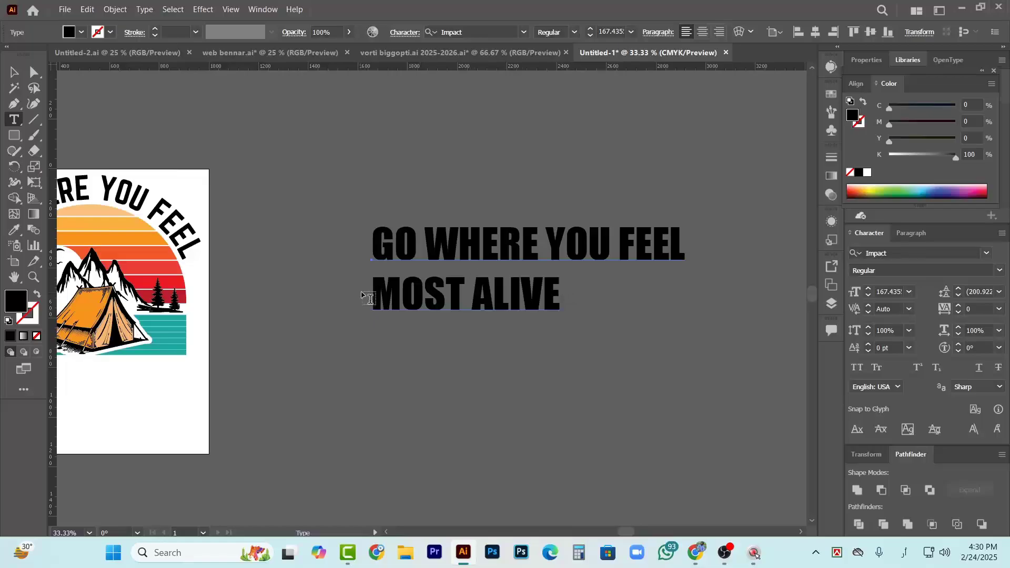
pyautogui.moveTo(375, 301); pyautogui.dragTo(374, 218)
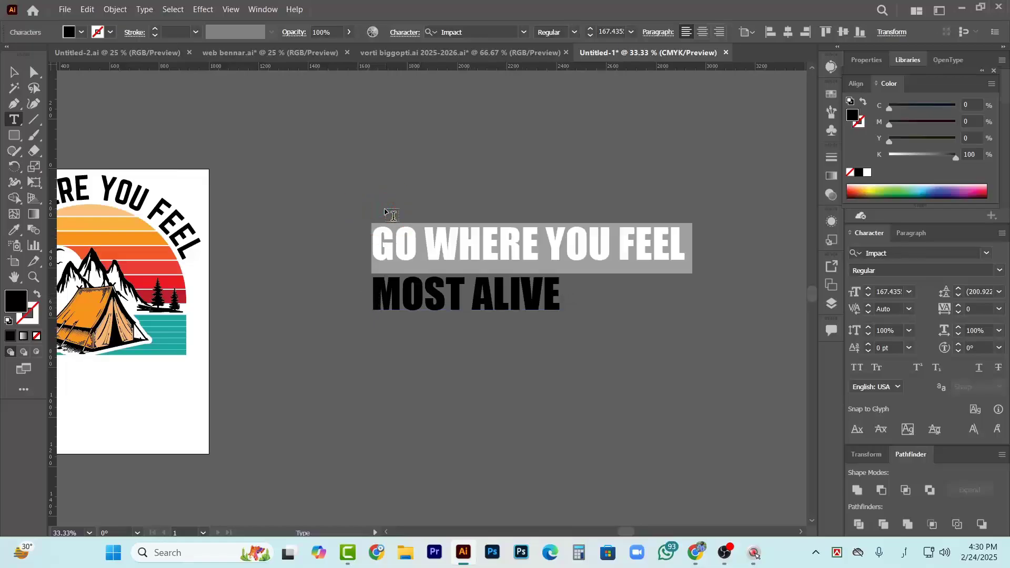
pyautogui.press('BackSpace')
pyautogui.scroll(-2, 377, 219)
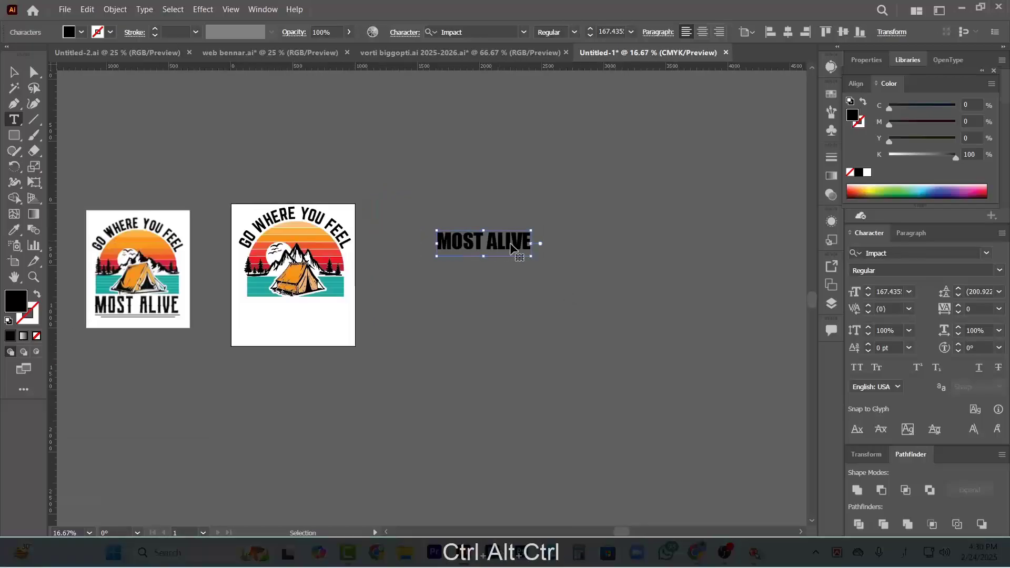
# Move the "MOST ALIVE" text onto the artboard, directly below the teal water stripes
pyautogui.hscroll(-2, 376, 219)
pyautogui.click(13, 71)
pyautogui.moveTo(527, 245); pyautogui.dragTo(339, 314)
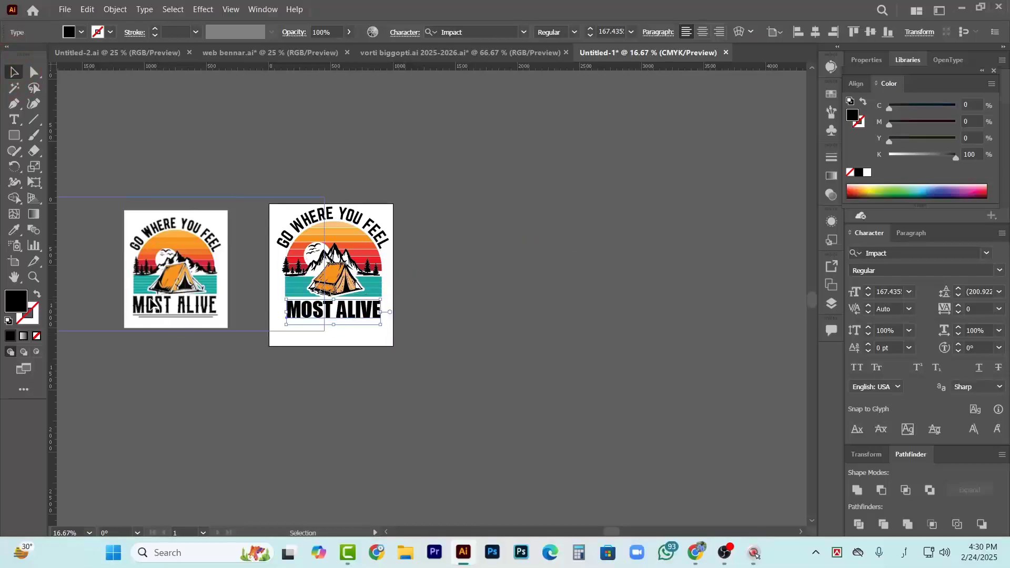
# Nudge "MOST ALIVE" up toward the water stripes, widen it to about their full width and stretch it taller
pyautogui.hscroll(-1, 214, 315)
pyautogui.scroll(2, 210, 310)
pyautogui.scroll(3, 471, 327)
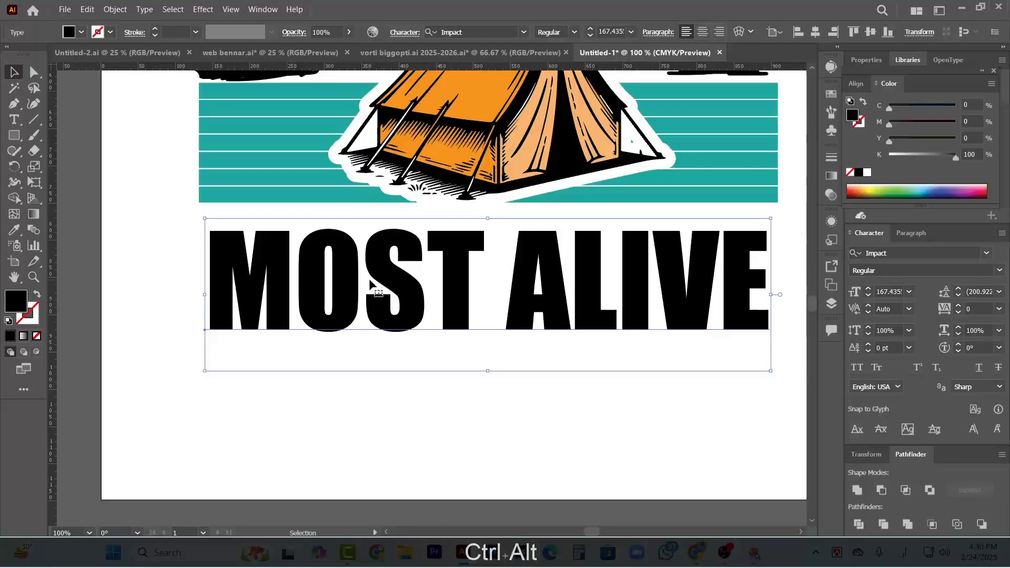
pyautogui.moveTo(371, 283); pyautogui.dragTo(361, 267)
pyautogui.moveTo(760, 278); pyautogui.dragTo(784, 277)
pyautogui.moveTo(489, 352); pyautogui.dragTo(484, 418)
pyautogui.hotkey('ctrl', '-')
pyautogui.hotkey('ctrl', '-')
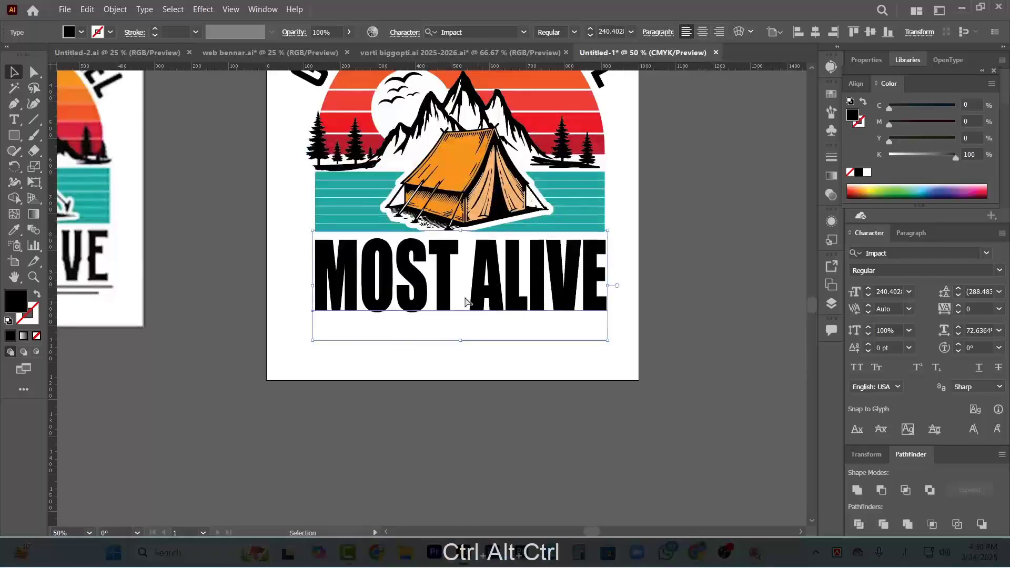
# Compare the "MOST ALIVE" lettering with the reference design and examine the underlines beneath the reference text
pyautogui.scroll(-1, 355, 254)
pyautogui.hscroll(-1, 417, 310)
pyautogui.scroll(-1, 415, 309)
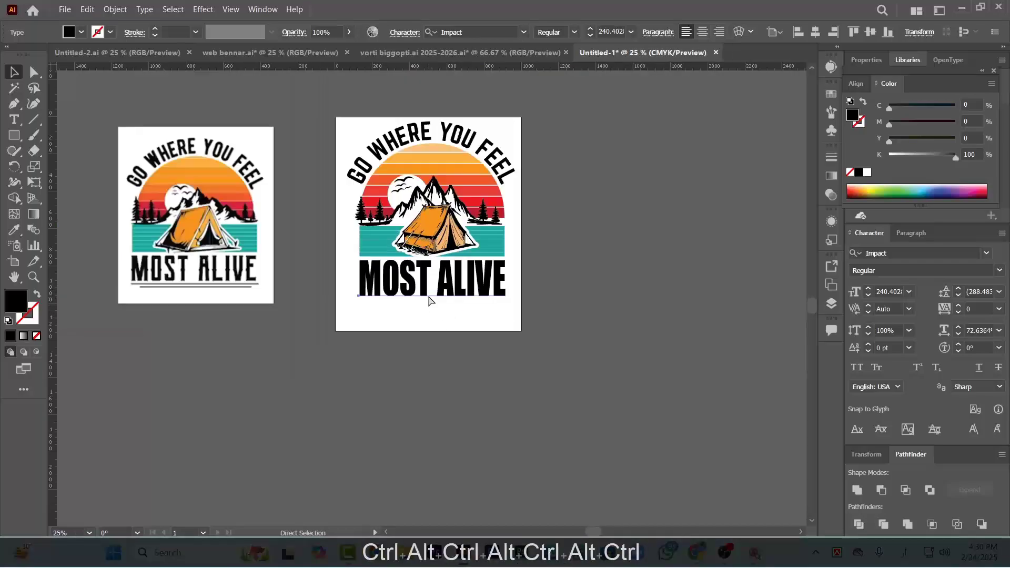
pyautogui.scroll(2, 429, 300)
pyautogui.scroll(-2, 402, 322)
pyautogui.scroll(-1, 402, 323)
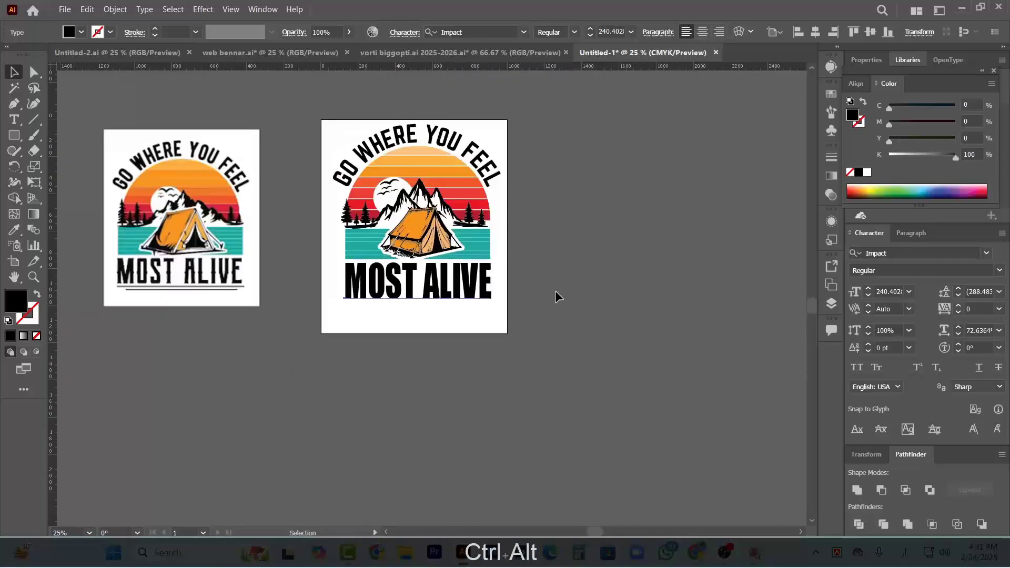
pyautogui.click(556, 292)
pyautogui.scroll(4, 441, 296)
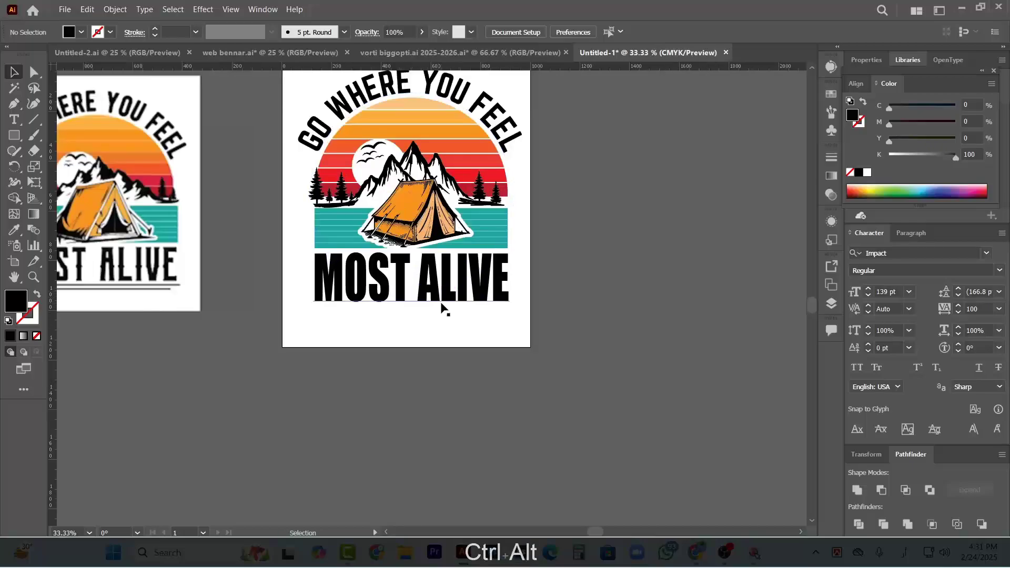
pyautogui.scroll(-1, 493, 303)
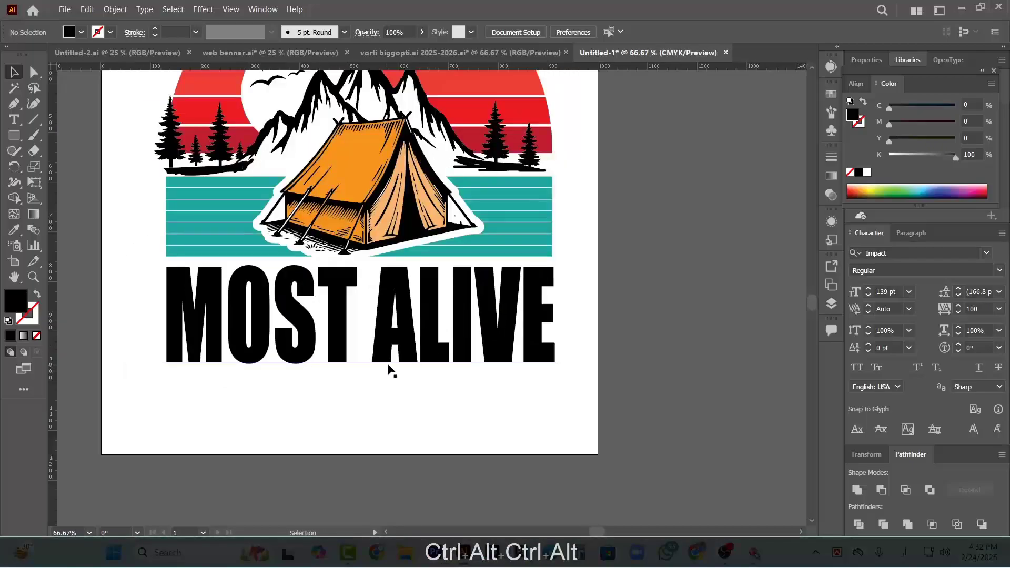
pyautogui.scroll(-2, 395, 355)
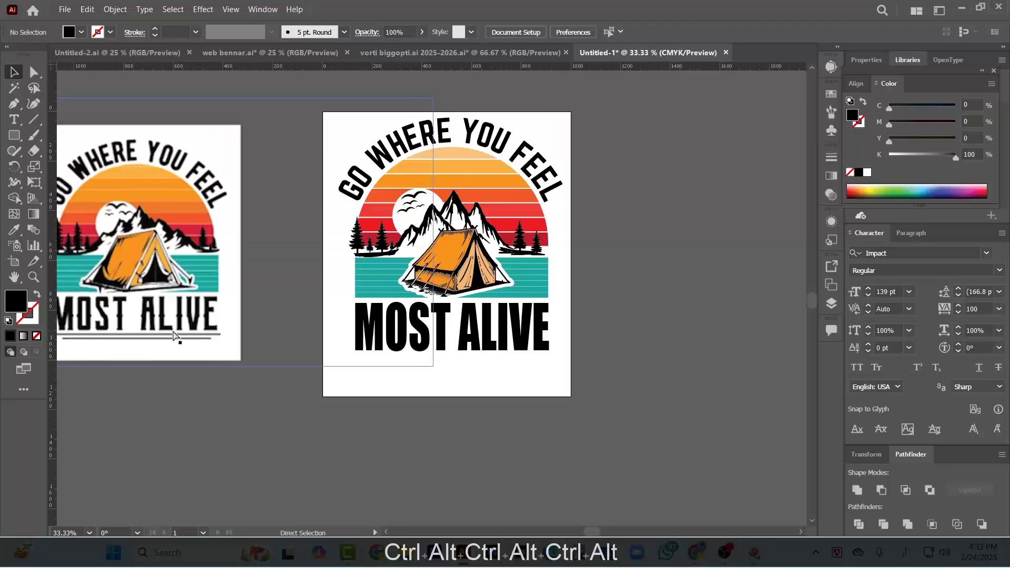
pyautogui.hscroll(-1, 173, 335)
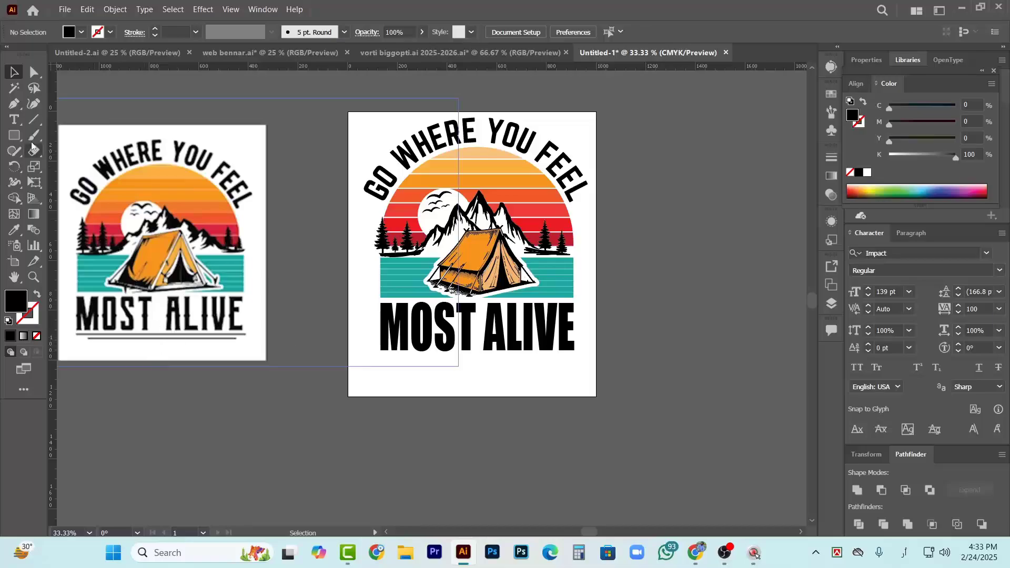
# Draw a thin black rectangle just below "MOST ALIVE" as an underline spanning the full width of the text
pyautogui.scroll(2, 132, 339)
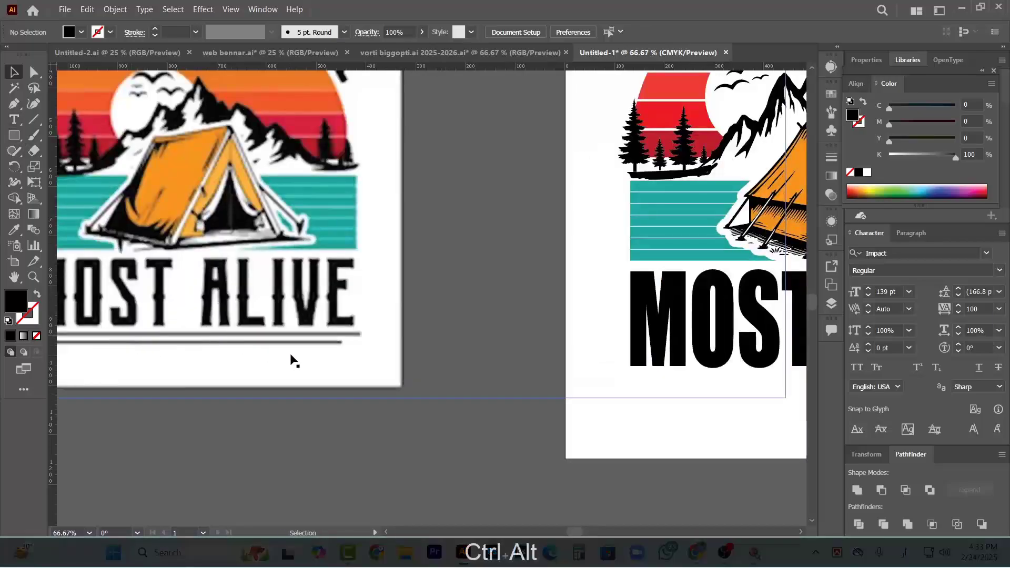
pyautogui.scroll(-2, 192, 326)
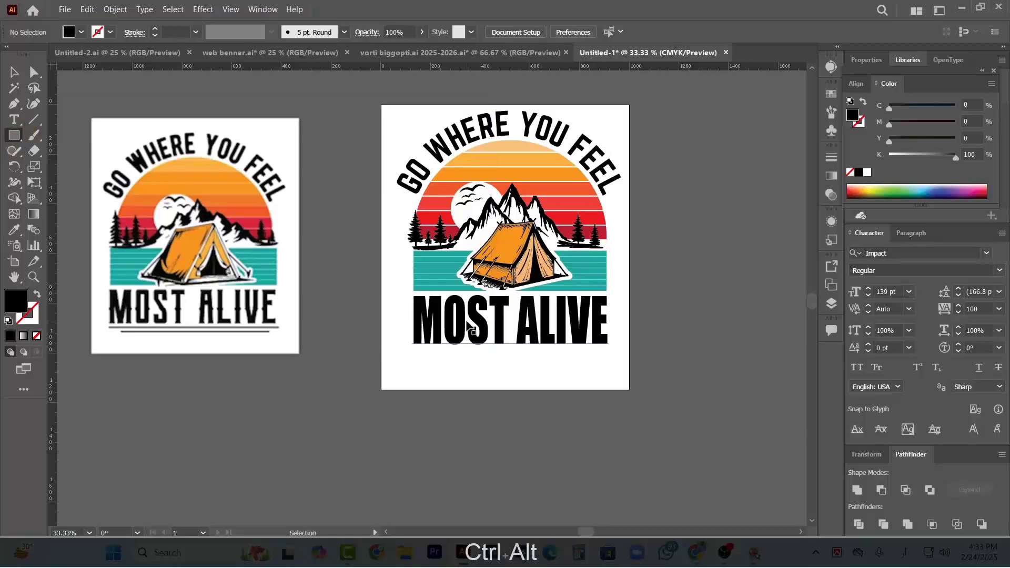
pyautogui.scroll(6, 424, 345)
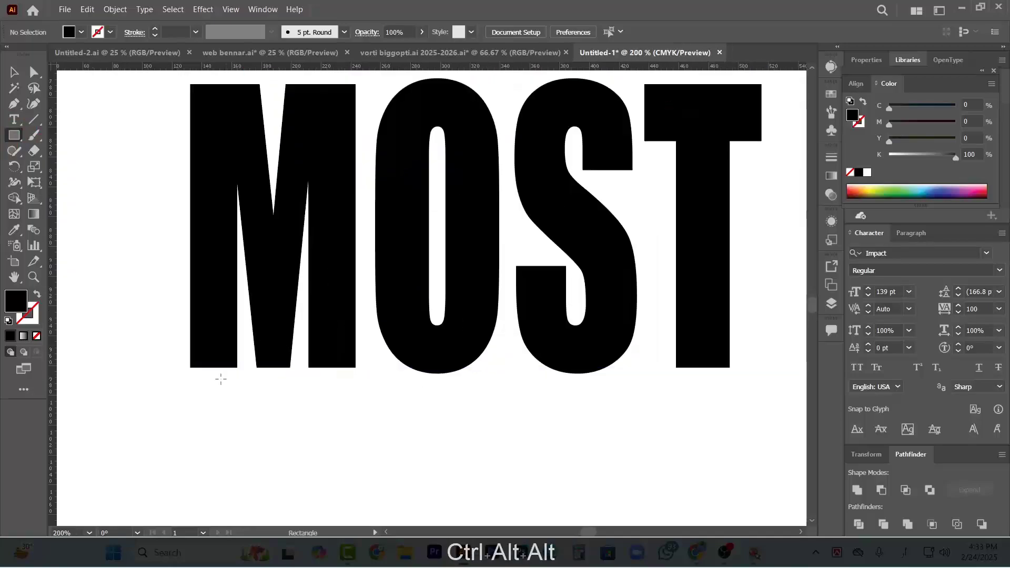
pyautogui.scroll(-5, 188, 388)
pyautogui.scroll(2, 229, 390)
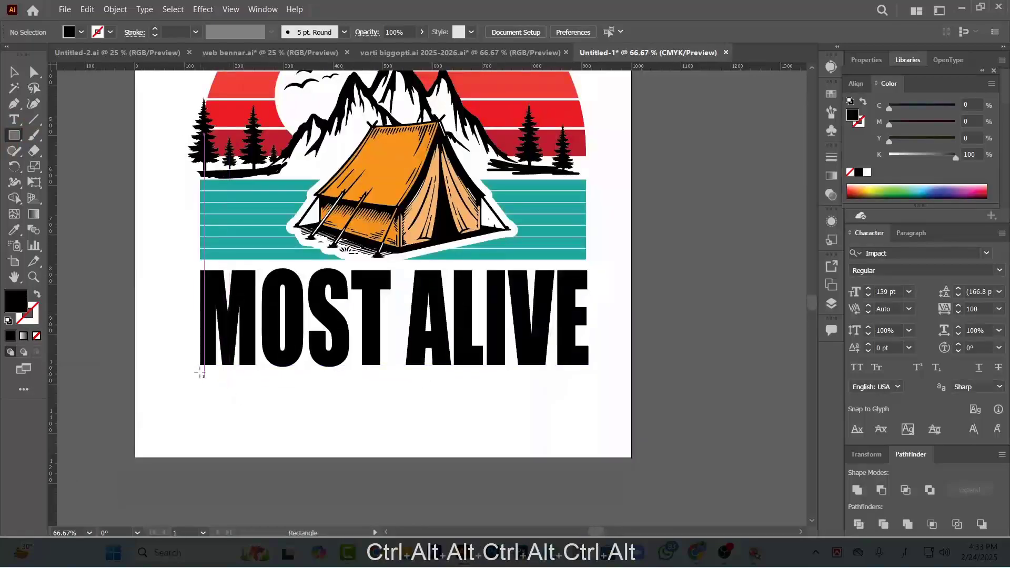
pyautogui.moveTo(199, 373); pyautogui.dragTo(589, 378)
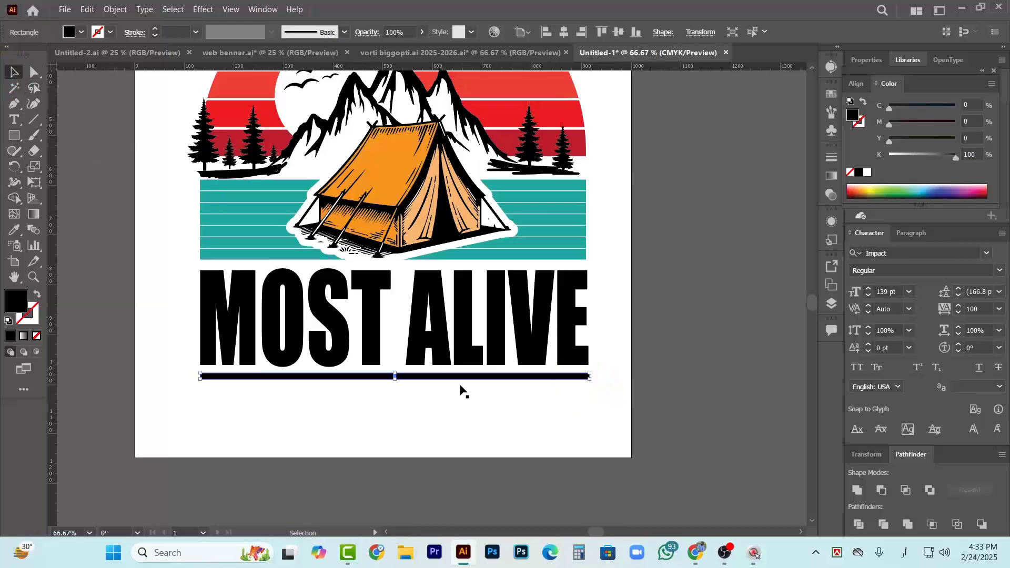
# Duplicate the underline bar straight down below the first and shorten the copy equally from both ends
pyautogui.moveTo(441, 380); pyautogui.dragTo(442, 395)
pyautogui.scroll(2, 582, 390)
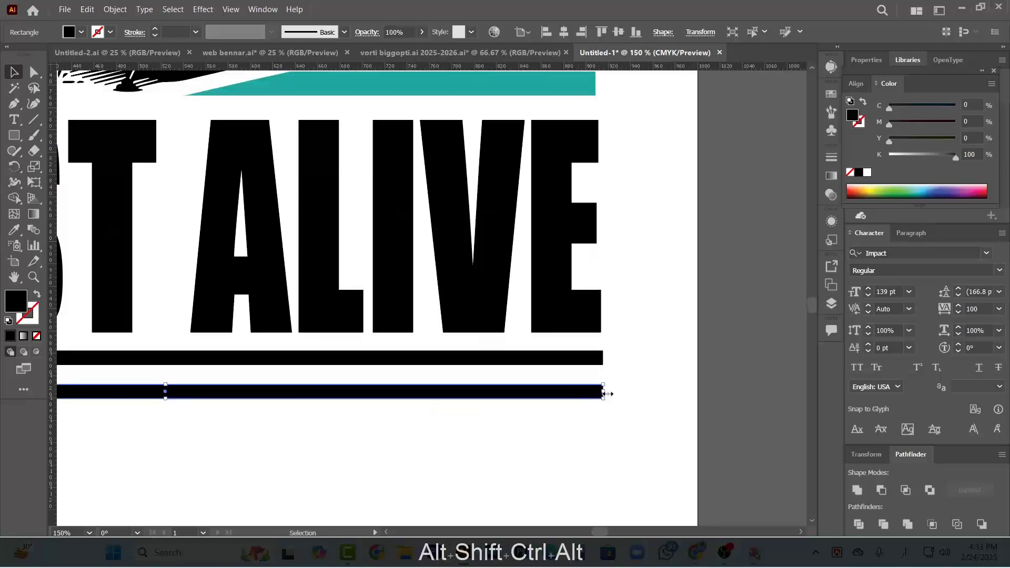
pyautogui.moveTo(605, 392); pyautogui.dragTo(526, 397)
pyautogui.scroll(-2, 539, 412)
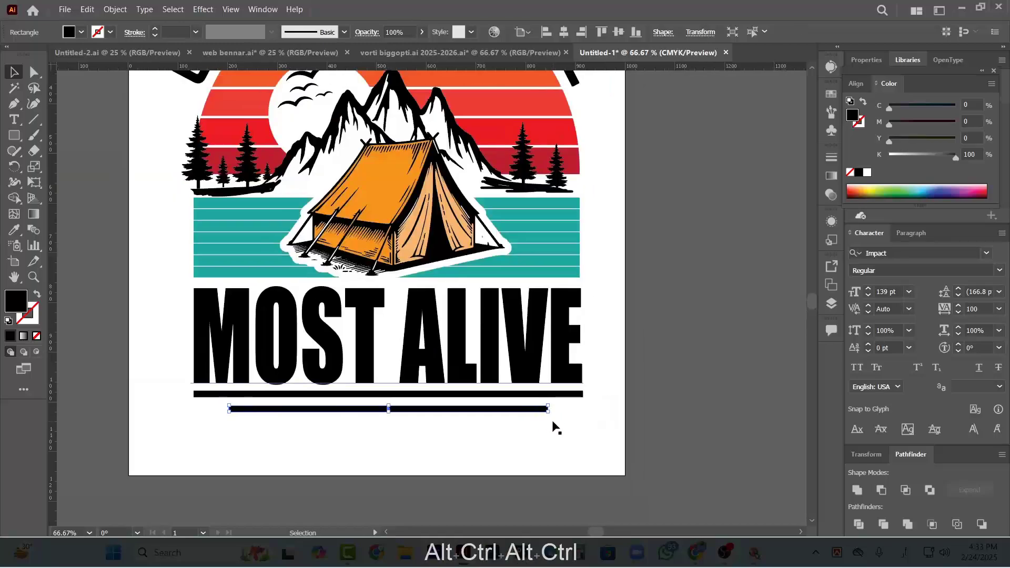
pyautogui.click(547, 428)
pyautogui.scroll(1, 510, 418)
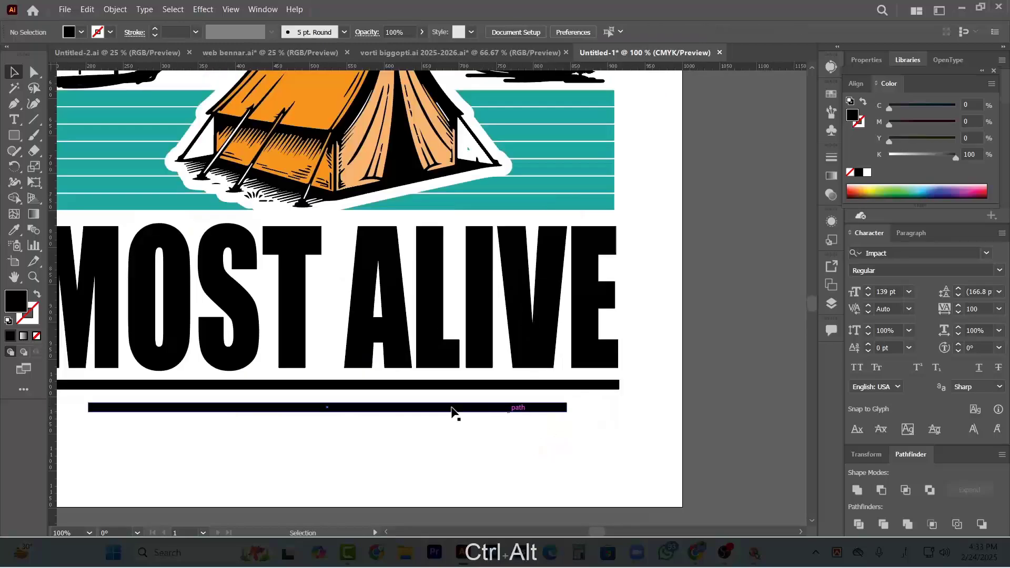
# Compare the underlines with the reference design and delete the shorter lower bar beneath "MOST ALIVE"
pyautogui.scroll(-4, 406, 408)
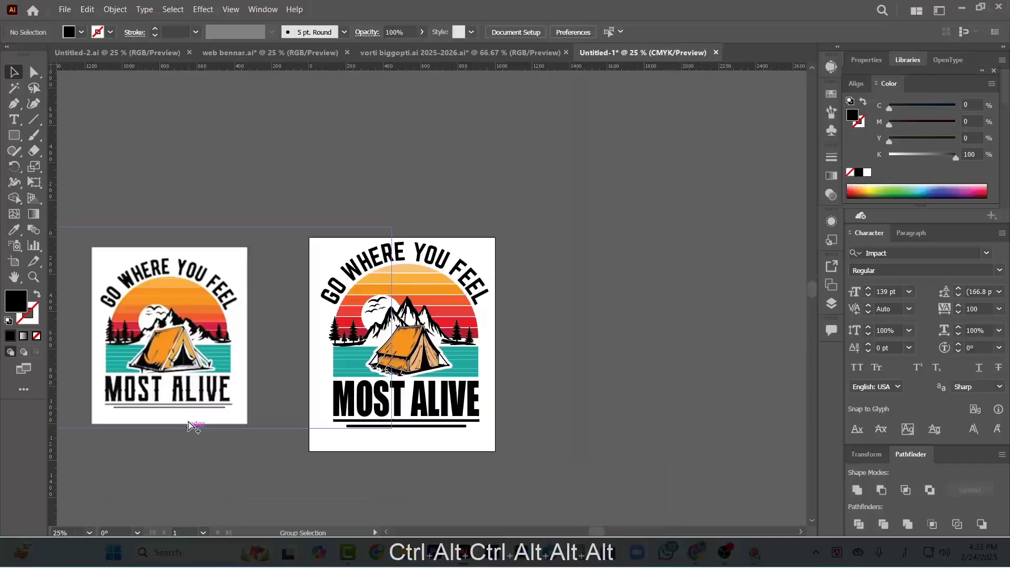
pyautogui.scroll(2, 192, 426)
pyautogui.press('ctrl')
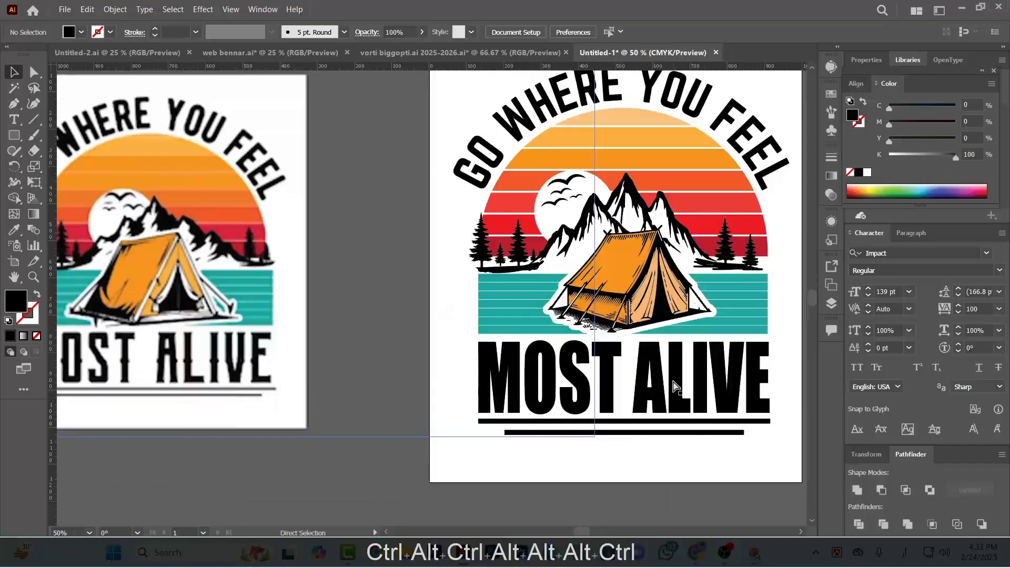
pyautogui.hscroll(2, 631, 440)
pyautogui.scroll(3, 631, 438)
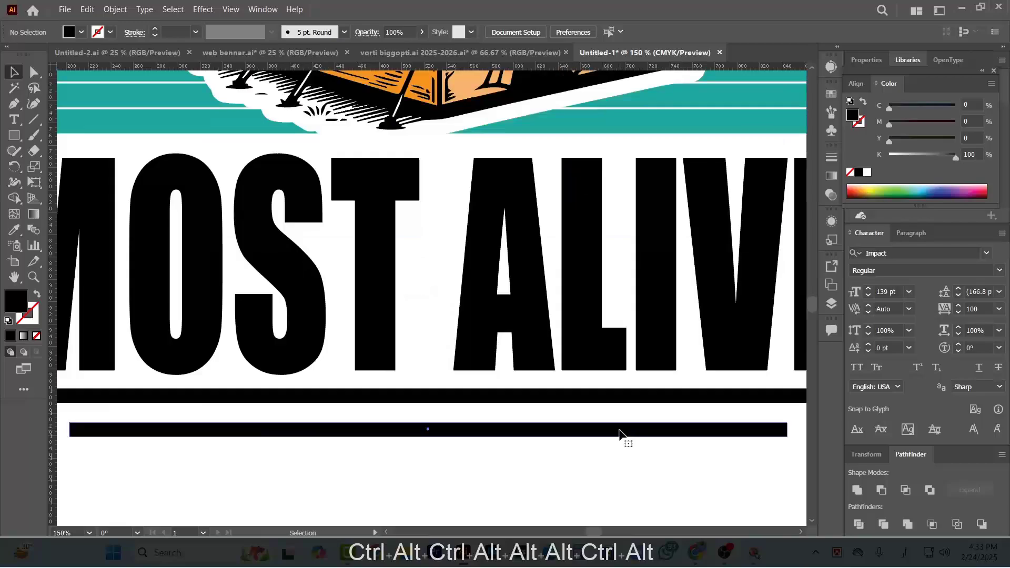
pyautogui.keyDown('ctrl'); pyautogui.click(618, 433); pyautogui.keyUp('ctrl')
pyautogui.press('Delete')
# Make the remaining underline bar slightly thinner and duplicate it straight down with a small gap
pyautogui.keyDown('ctrl'); pyautogui.click(479, 397); pyautogui.keyUp('ctrl')
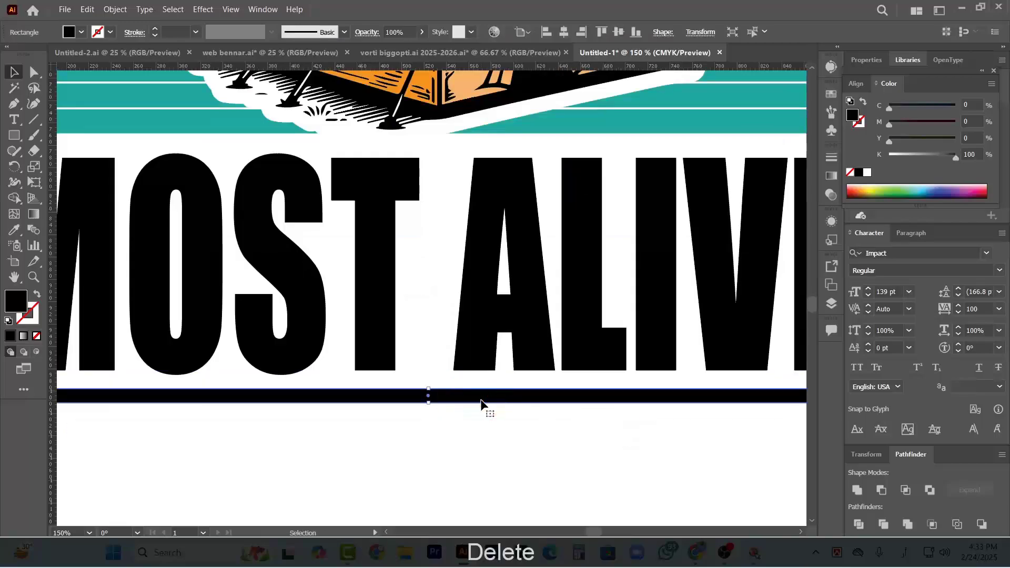
pyautogui.scroll(1, 427, 405)
pyautogui.scroll(1, 426, 402)
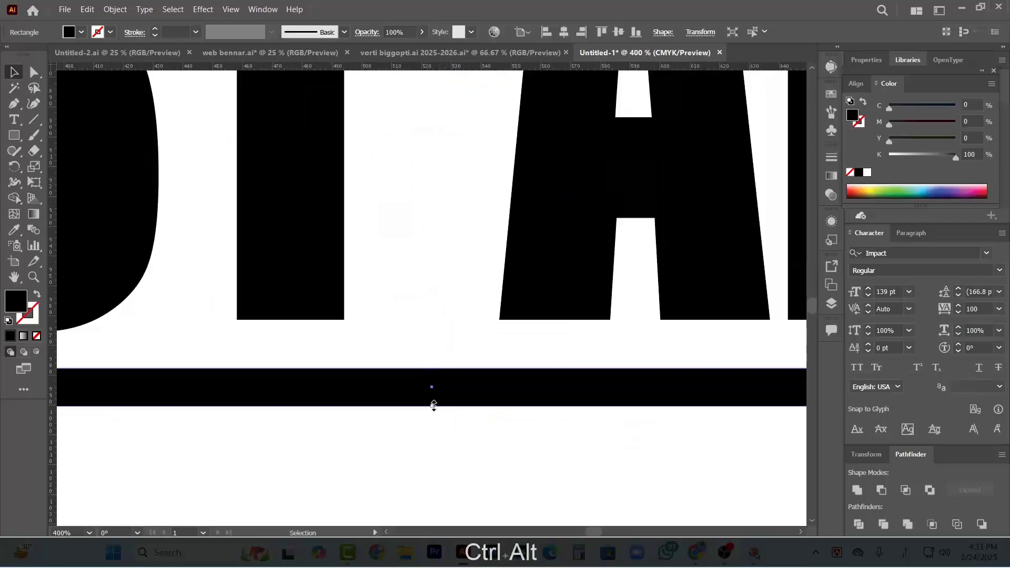
pyautogui.moveTo(433, 405)
pyautogui.mouseDown()
pyautogui.moveTo(434, 393)
pyautogui.moveTo(451, 413)
pyautogui.mouseUp()
pyautogui.scroll(-1, 406, 398)
pyautogui.scroll(-2, 406, 399)
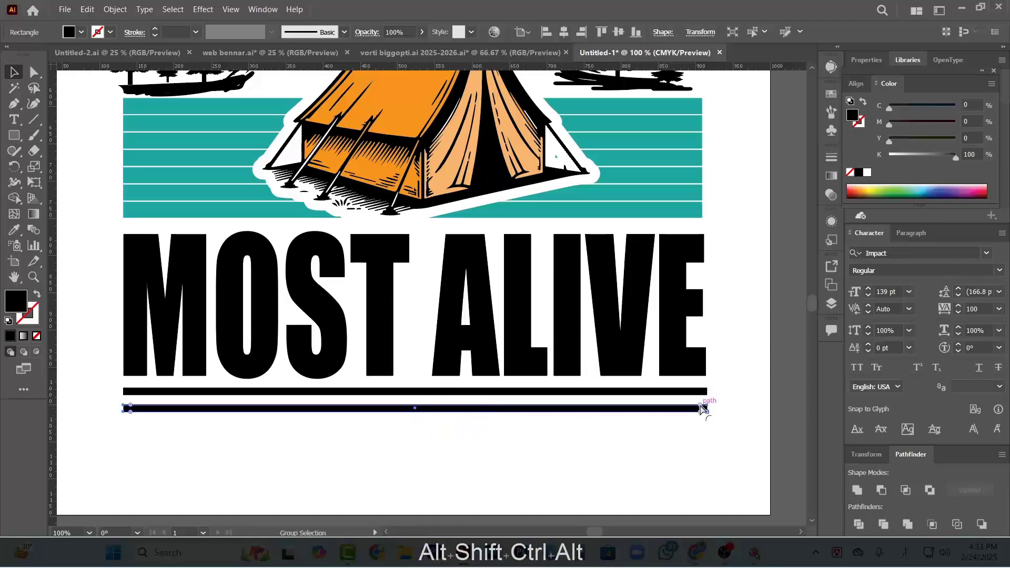
# Shorten the lower underline copy equally from both ends so it is narrower than the bar above
pyautogui.scroll(2, 704, 403)
pyautogui.moveTo(718, 414); pyautogui.dragTo(595, 416)
pyautogui.scroll(-3, 631, 419)
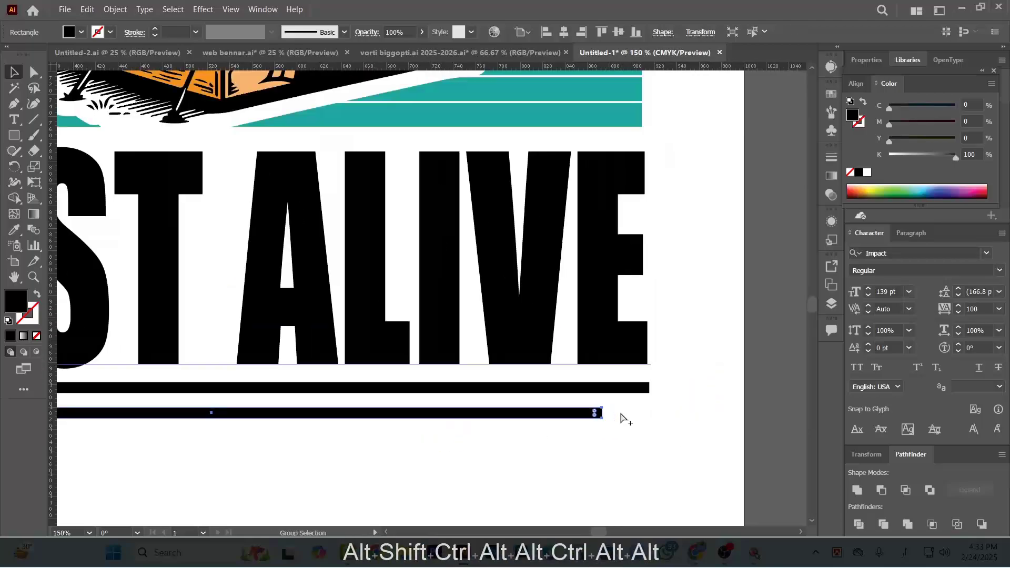
pyautogui.moveTo(592, 450); pyautogui.dragTo(589, 445)
pyautogui.hotkey('ctrl', 'z')
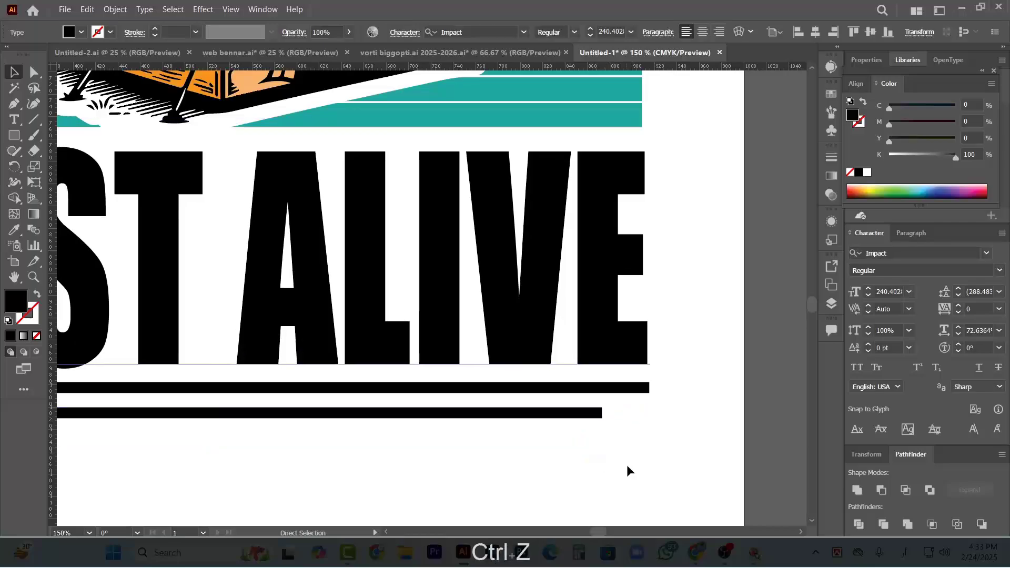
# Round the end corners of both underline bars together to about 4.76 px
pyautogui.click(630, 467)
pyautogui.click(600, 414)
pyautogui.keyDown('shift'); pyautogui.click(639, 390); pyautogui.keyUp('shift')
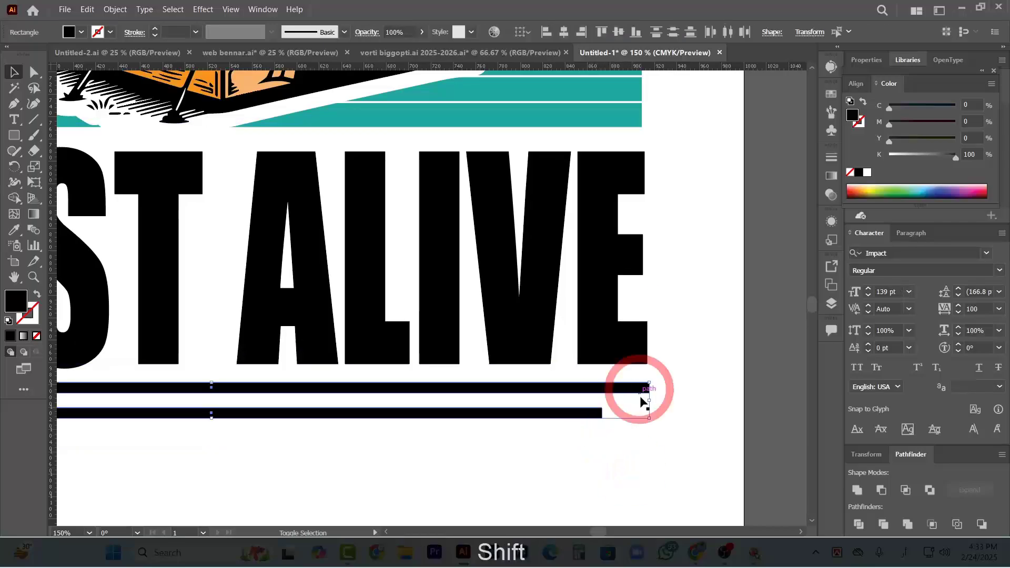
pyautogui.click(35, 74)
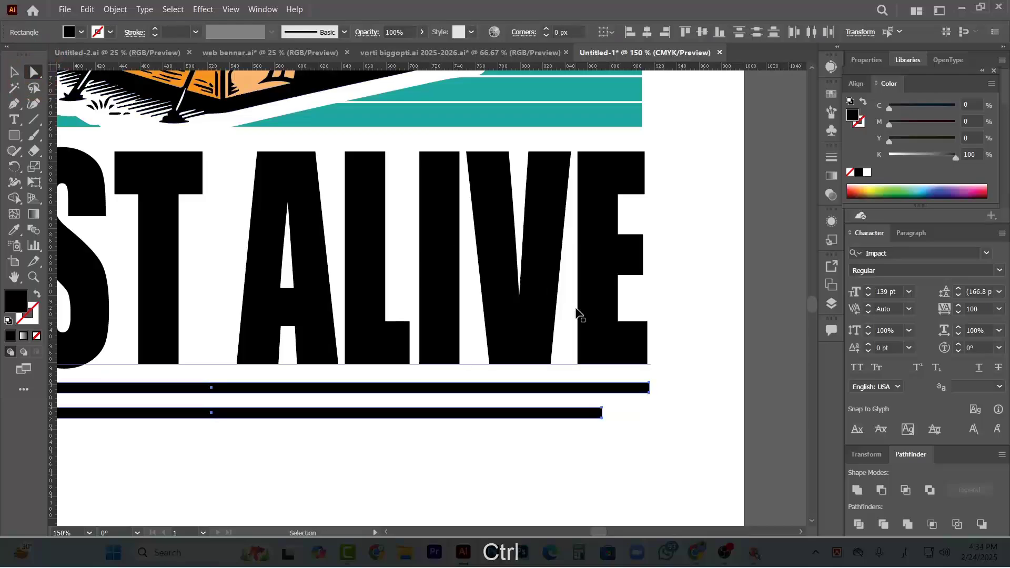
pyautogui.scroll(4, 649, 389)
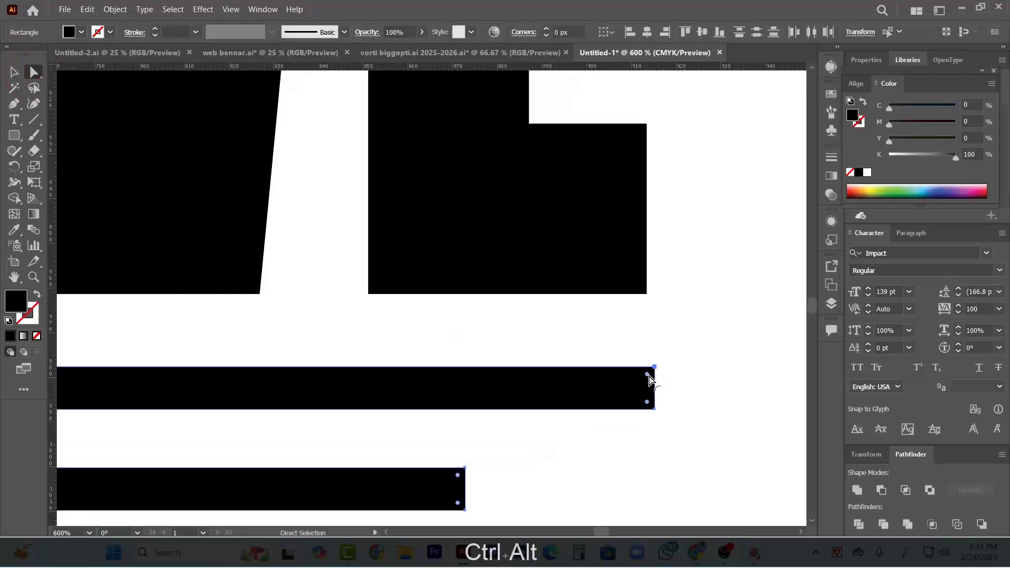
pyautogui.moveTo(649, 378); pyautogui.dragTo(428, 433)
pyautogui.hotkey('ctrl', 'alt', '0')
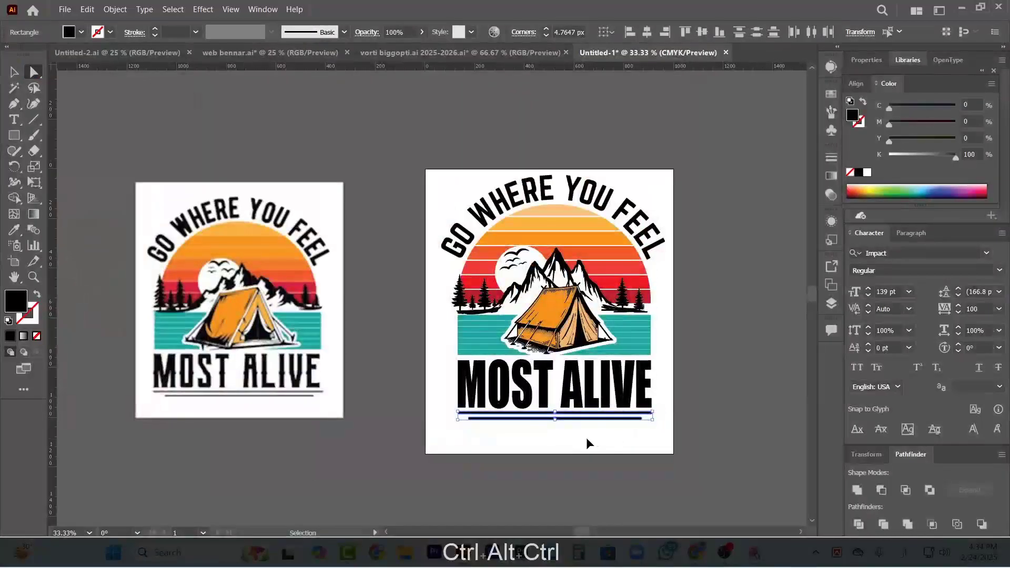
pyautogui.click(651, 445)
# Nudge the striped sun group and the arched "GO WHERE YOU FEEL" text down together toward the shoreline
pyautogui.hscroll(3, 652, 445)
pyautogui.scroll(1, 597, 419)
pyautogui.scroll(1, 521, 415)
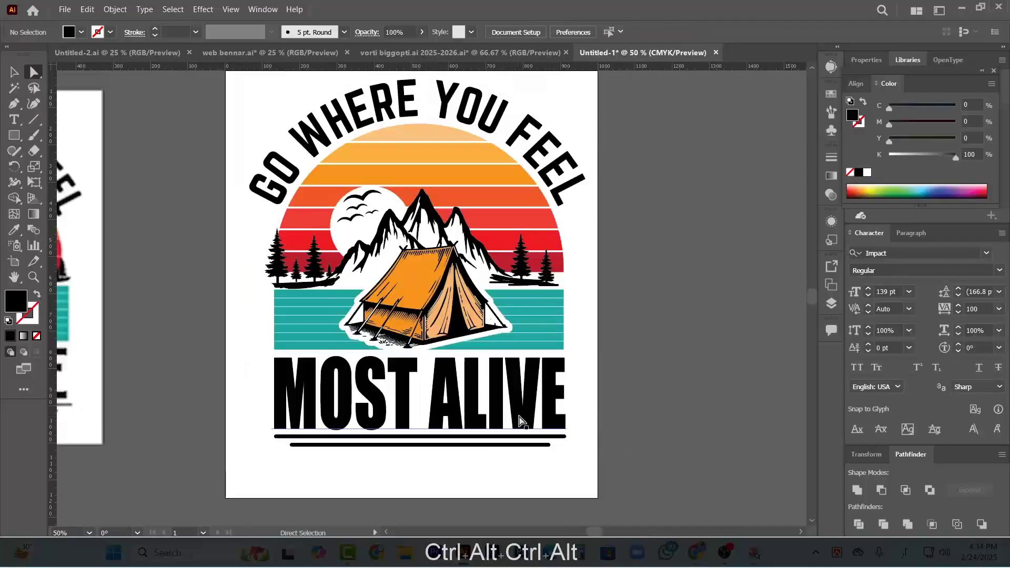
pyautogui.scroll(2, 521, 421)
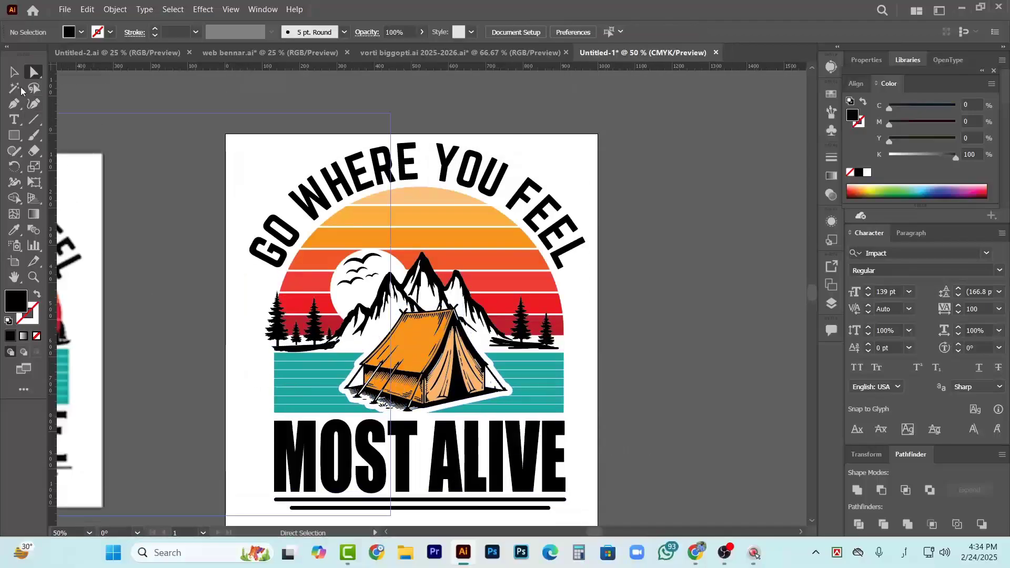
pyautogui.click(14, 72)
pyautogui.scroll(1, 489, 292)
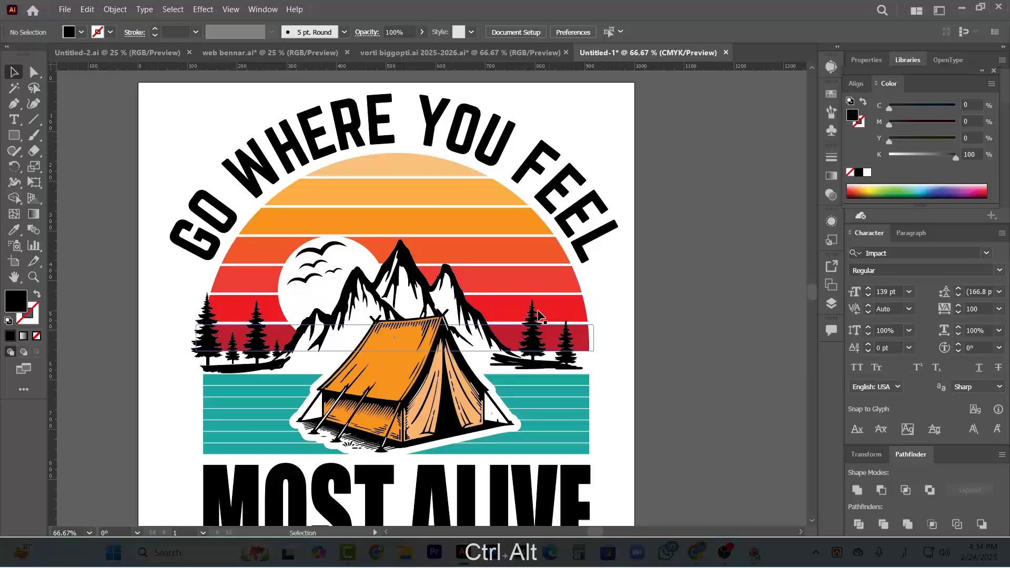
pyautogui.doubleClick(485, 223)
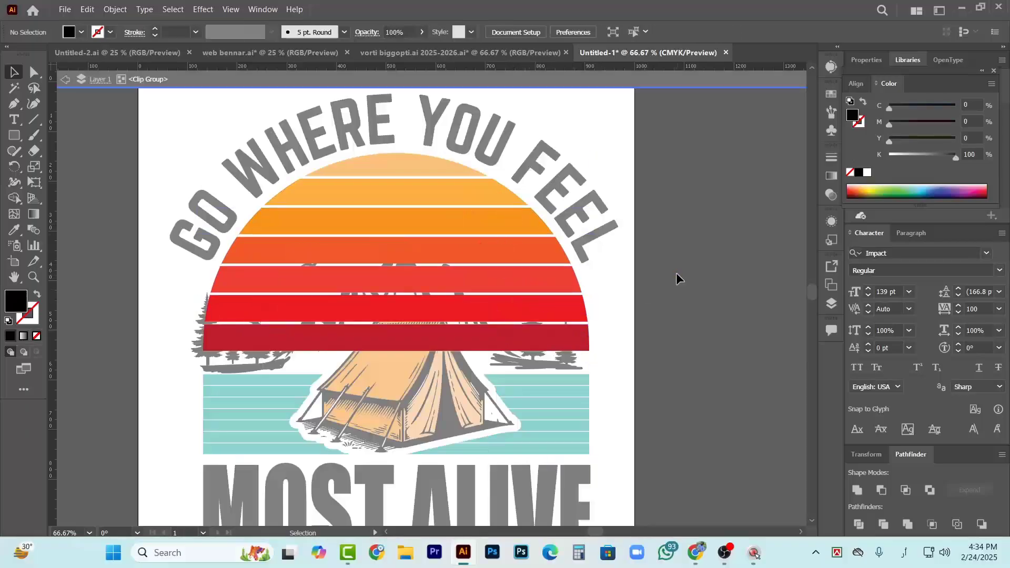
pyautogui.doubleClick(662, 279)
pyautogui.click(497, 219)
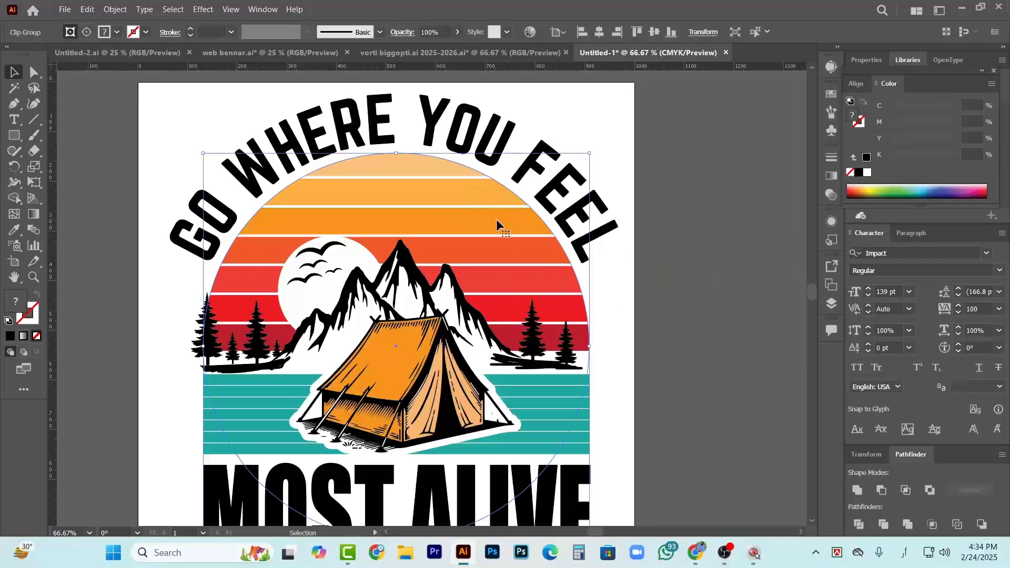
pyautogui.keyDown('shift'); pyautogui.click(605, 237); pyautogui.keyUp('shift')
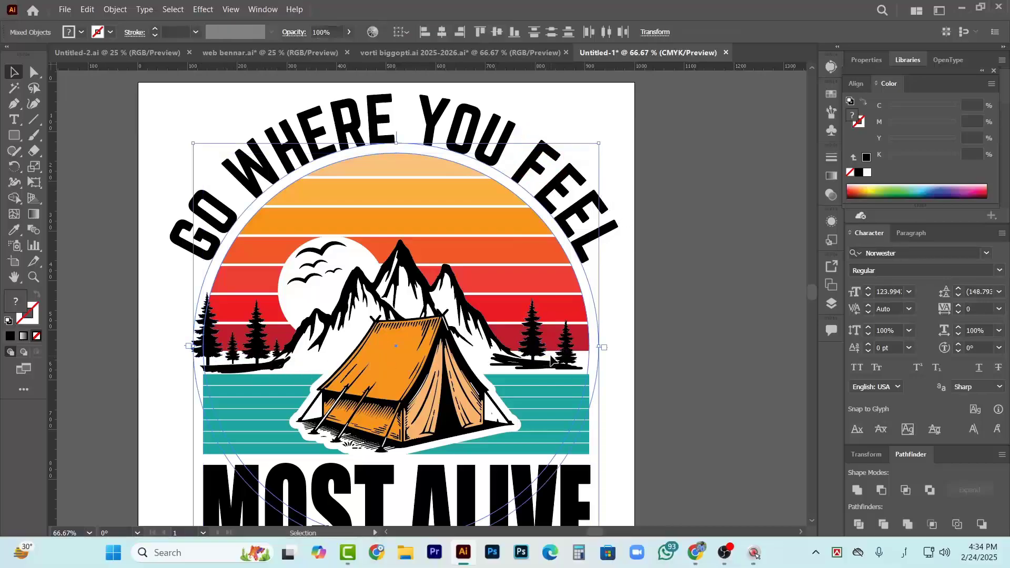
pyautogui.press('Down')
pyautogui.press('Down')
pyautogui.press('Down')
pyautogui.press('Down')
pyautogui.press('Down')
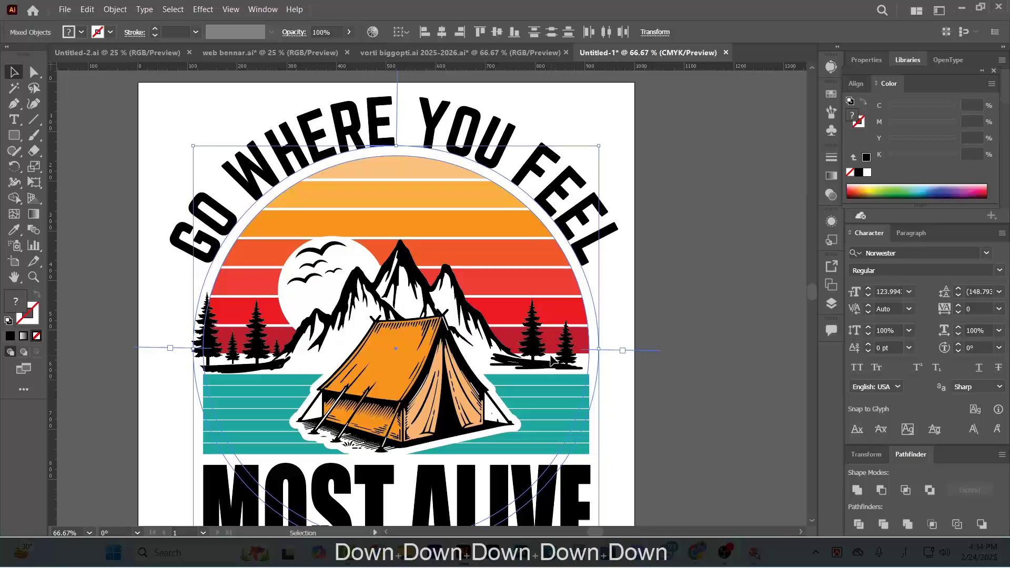
pyautogui.press('Down')
pyautogui.press('Down')
pyautogui.press('Down')
pyautogui.press('Down')
pyautogui.press('Down')
pyautogui.press('Down')
pyautogui.press('Down')
pyautogui.press('Down')
pyautogui.press('Down')
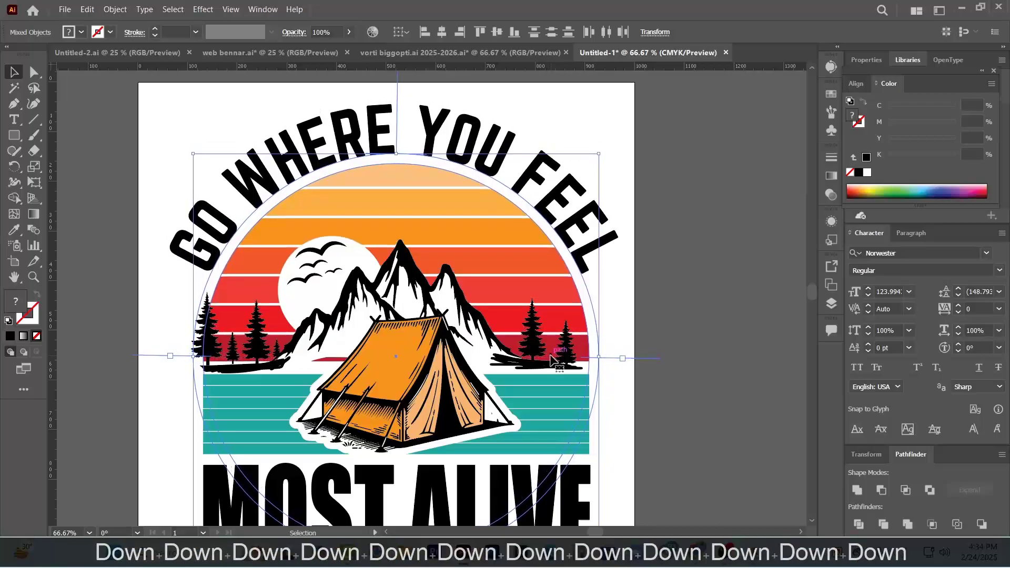
pyautogui.press('Down')
pyautogui.press('Down')
pyautogui.press('Down')
pyautogui.press('Down')
pyautogui.press('Down')
pyautogui.press('Down')
pyautogui.press('Down')
pyautogui.press('Down')
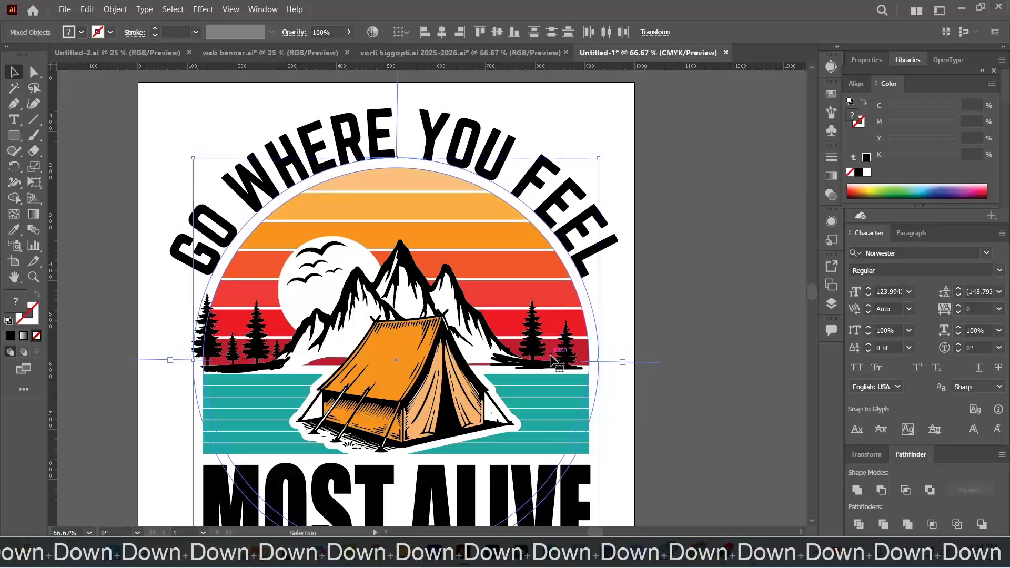
pyautogui.press('Down')
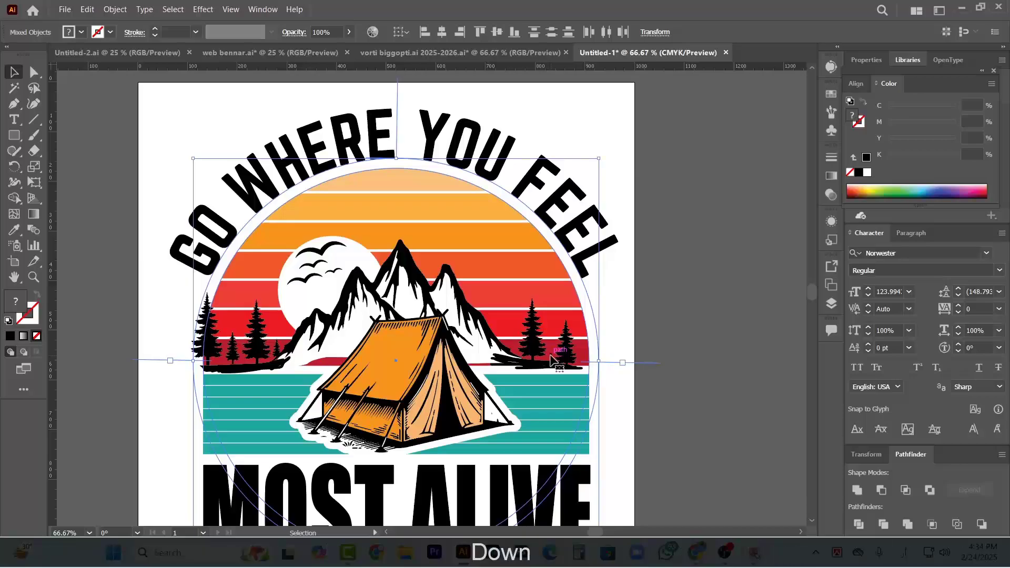
pyautogui.click(658, 329)
# Select the white backing shape behind the mountains and examine its lower edge beside the tent
pyautogui.scroll(2, 351, 363)
pyautogui.scroll(1, 275, 366)
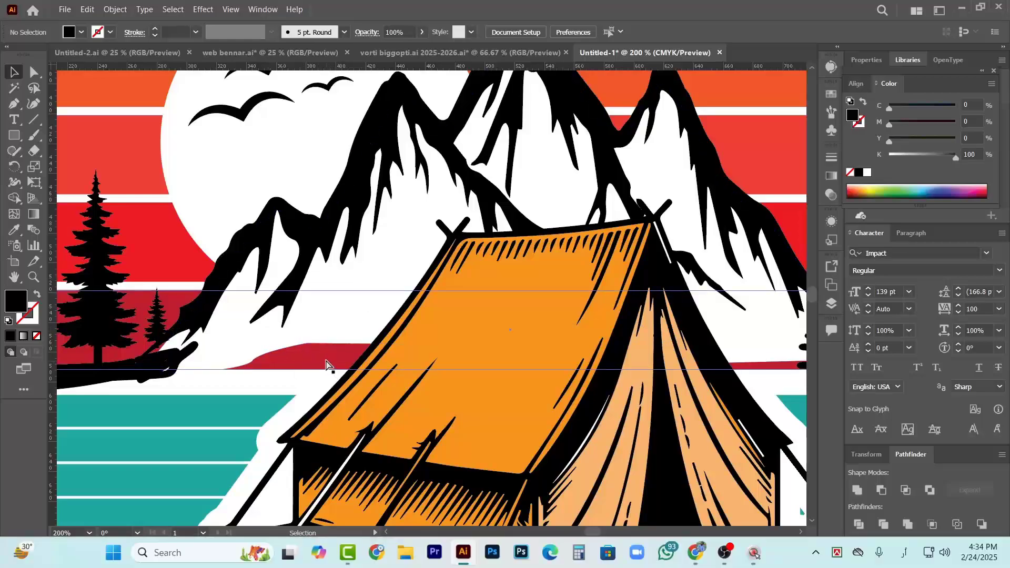
pyautogui.hscroll(2, 326, 365)
pyautogui.keyDown('ctrl'); pyautogui.click(350, 274); pyautogui.keyUp('ctrl')
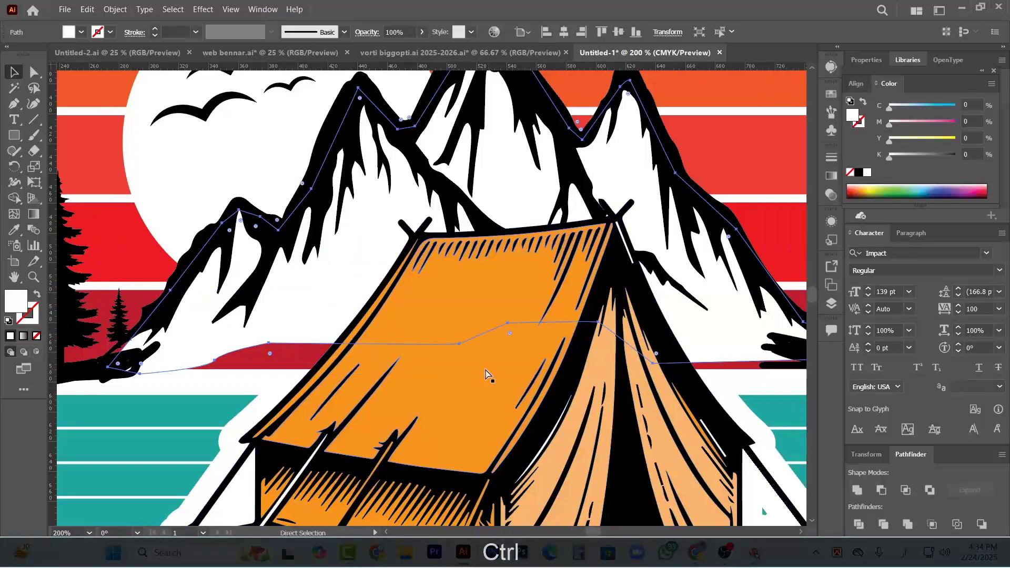
pyautogui.hscroll(1, 360, 366)
pyautogui.keyDown('ctrl'); pyautogui.click(217, 371); pyautogui.keyUp('ctrl')
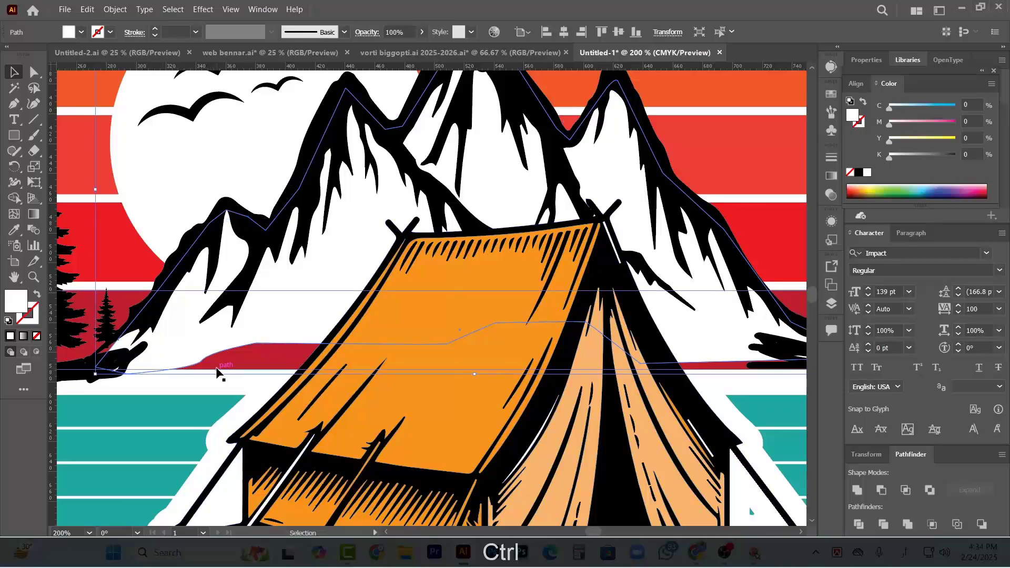
pyautogui.scroll(-1, 368, 363)
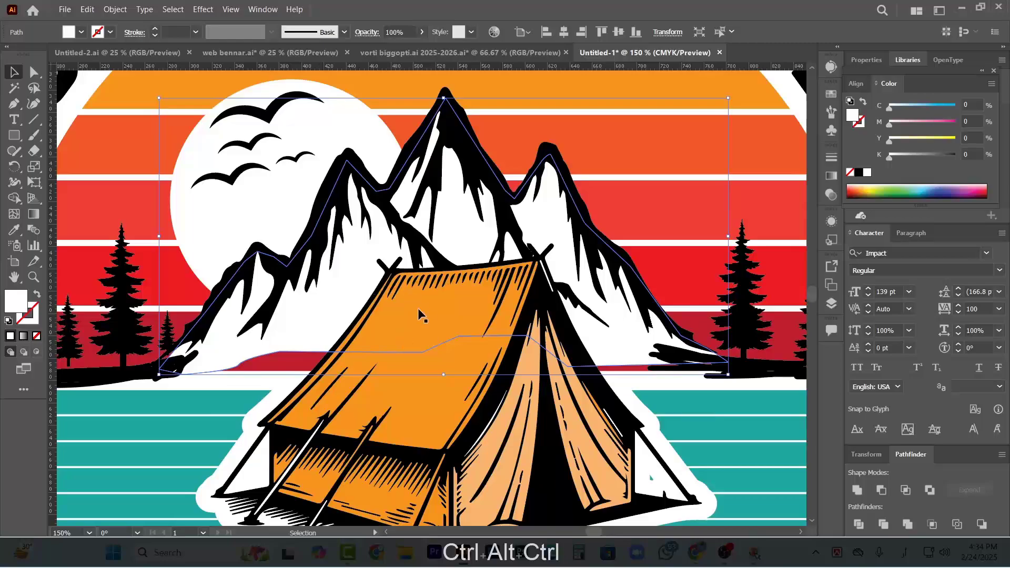
# Trace the lower edge of a white filler shape with the Pen tool, from the left mountain foot across the tent to the right shoreline
pyautogui.click(15, 136)
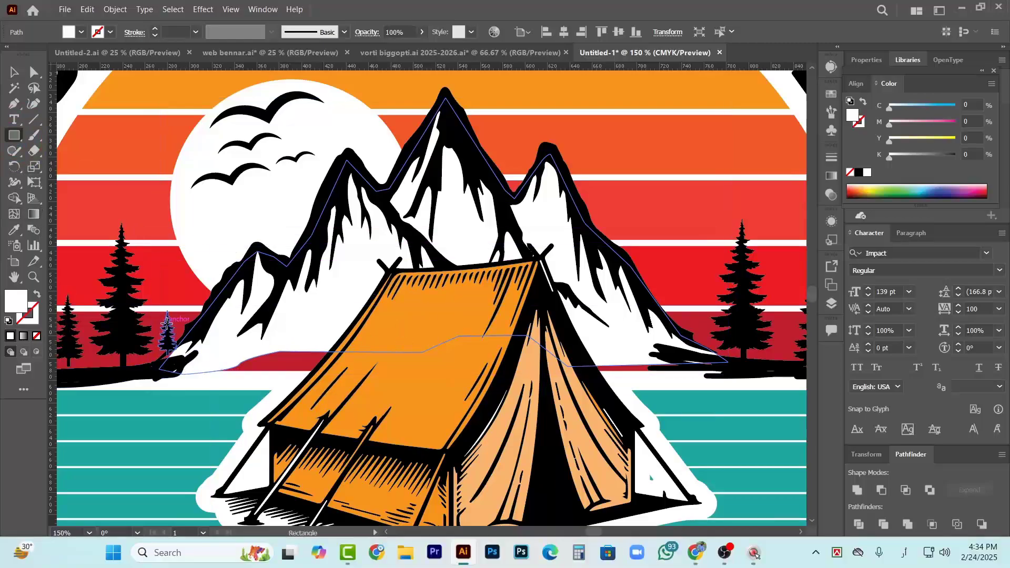
pyautogui.click(16, 104)
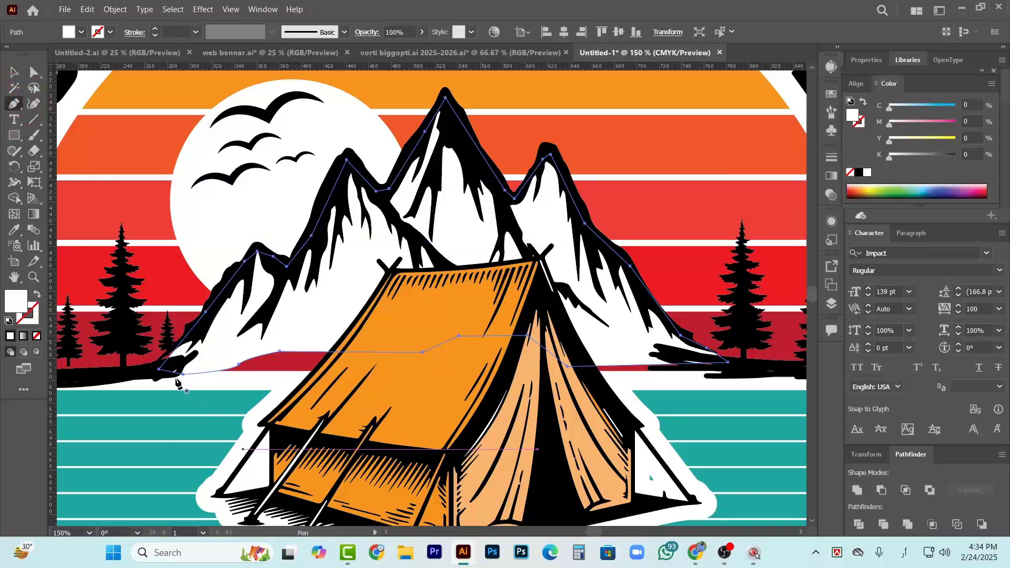
pyautogui.click(168, 367)
pyautogui.click(210, 398)
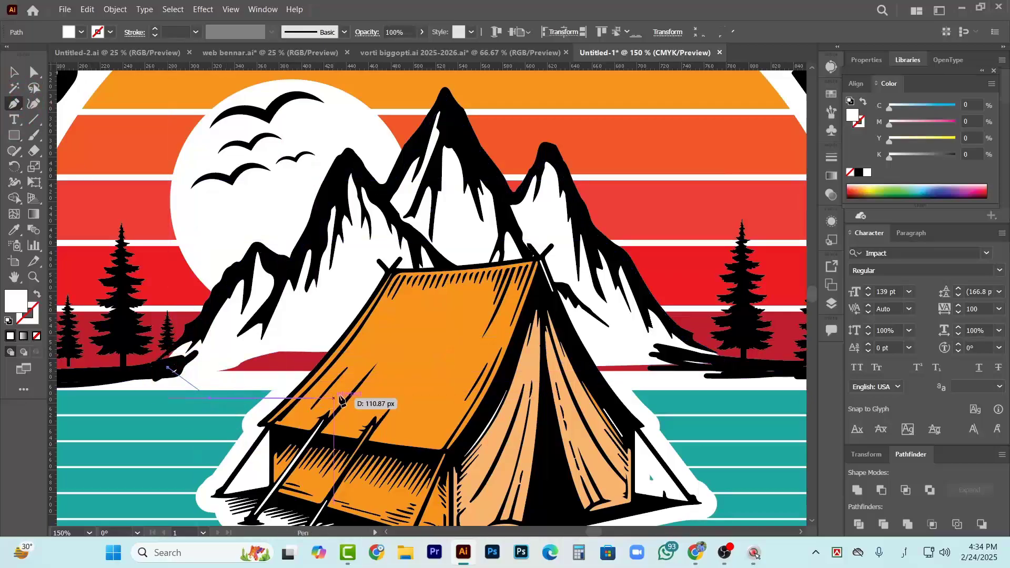
pyautogui.moveTo(348, 395); pyautogui.dragTo(354, 395)
pyautogui.click(560, 390)
pyautogui.click(731, 388)
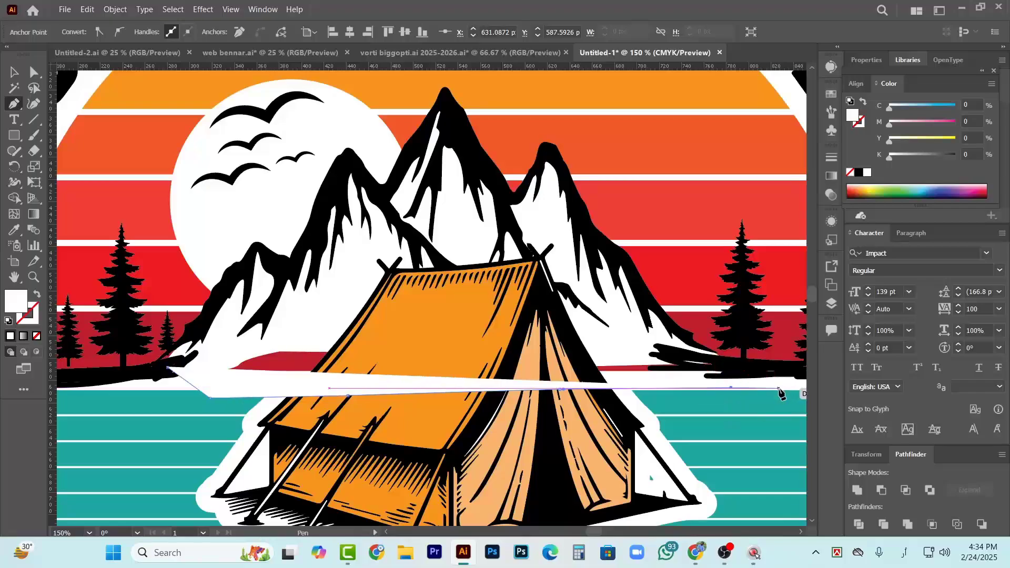
pyautogui.click(781, 388)
# Trace the filler shape's upper edge back along the base of the mountains and close it at the left mountain foot
pyautogui.click(746, 368)
pyautogui.click(697, 366)
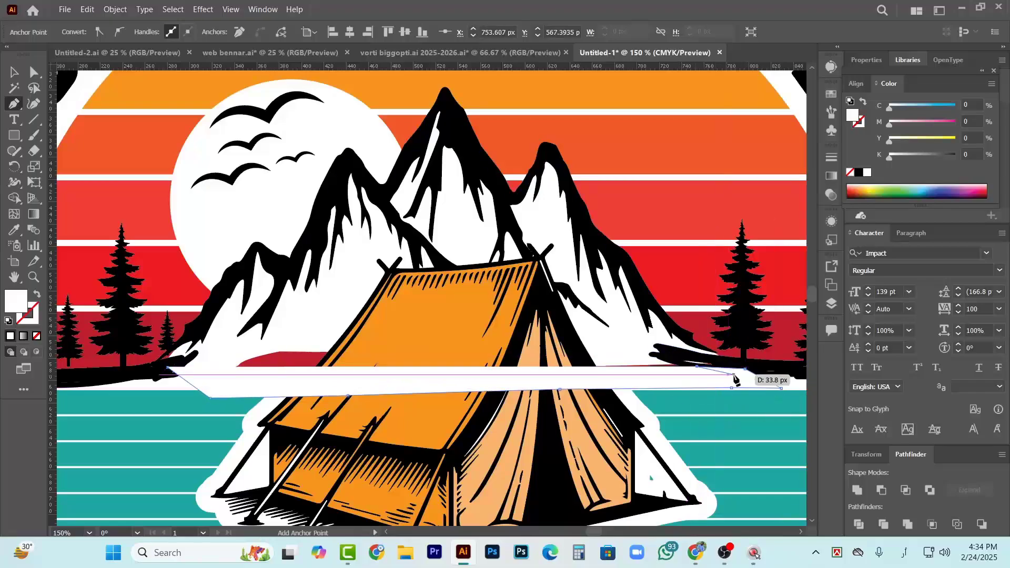
pyautogui.hotkey('ctrl', 'z')
pyautogui.click(722, 361)
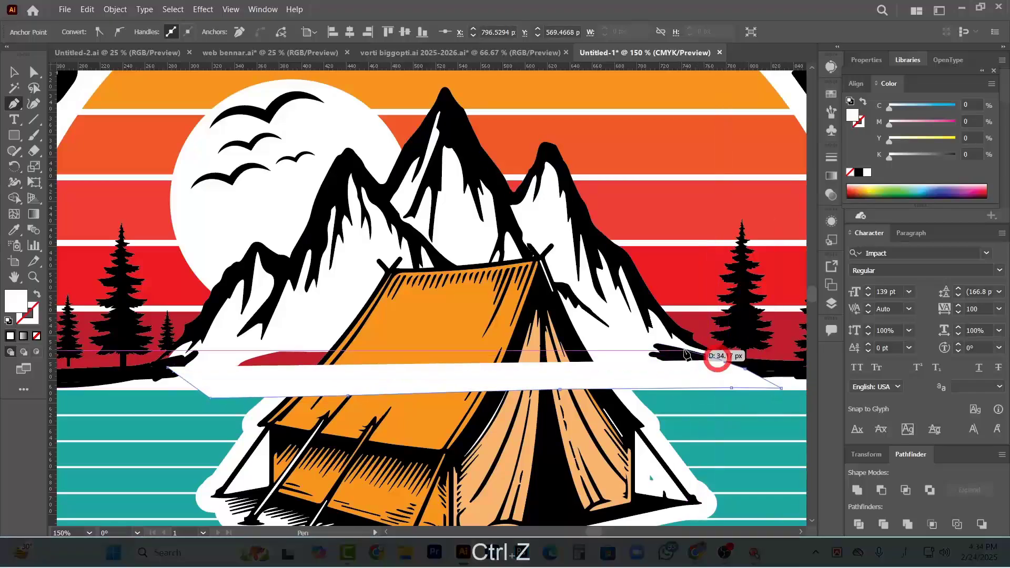
pyautogui.moveTo(680, 348); pyautogui.dragTo(672, 346)
pyautogui.click(616, 326)
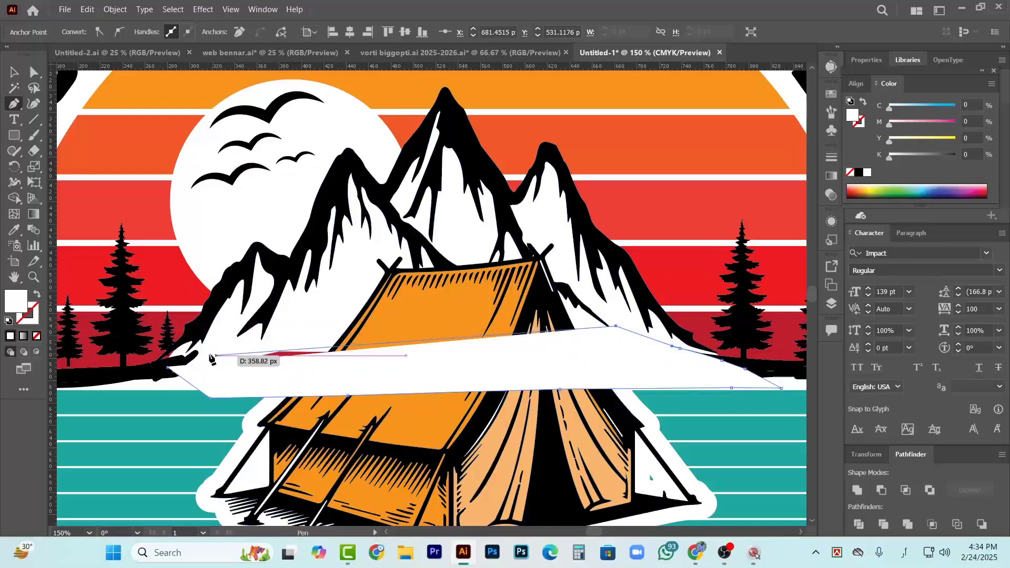
pyautogui.click(262, 343)
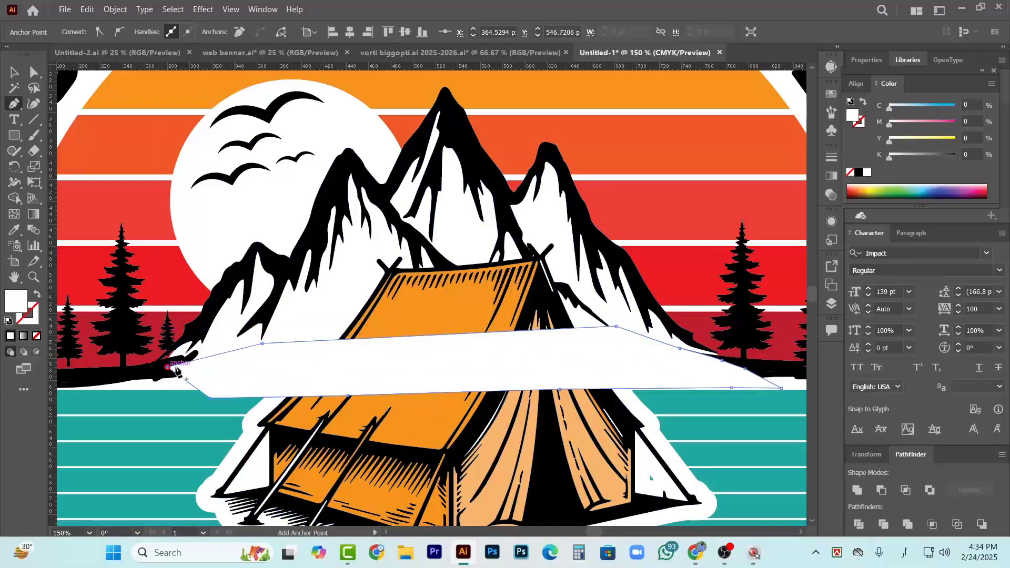
pyautogui.click(348, 315)
pyautogui.press('v')
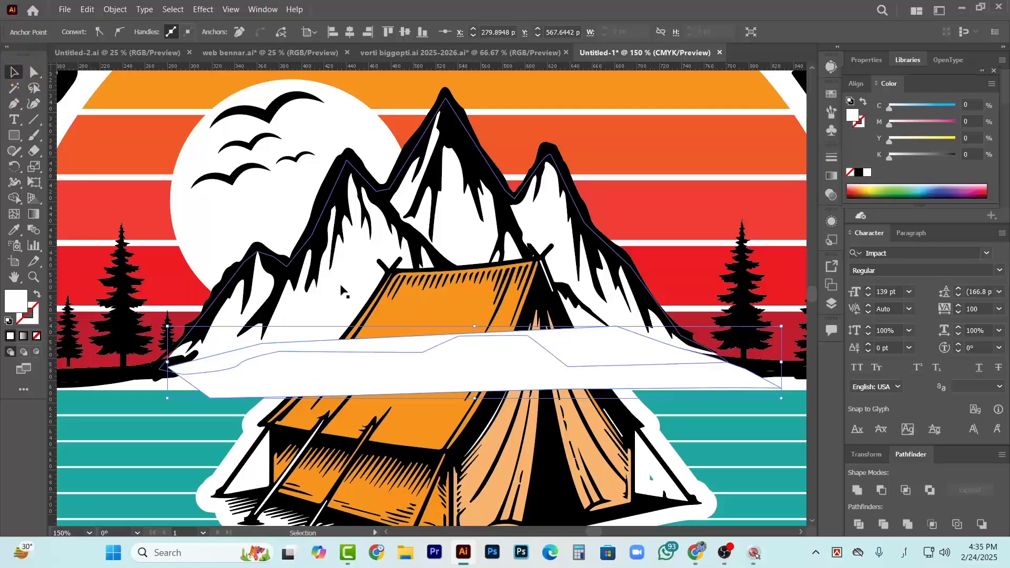
# Unite the white filler shape with the white backing shape behind the mountains into a single shape
pyautogui.click(330, 304)
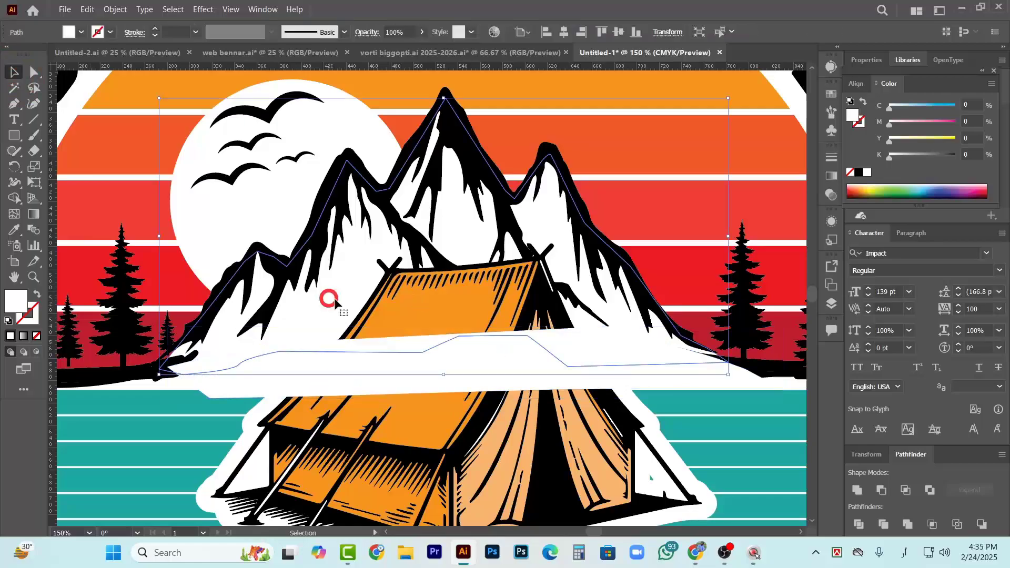
pyautogui.keyDown('shift'); pyautogui.click(364, 381); pyautogui.keyUp('shift')
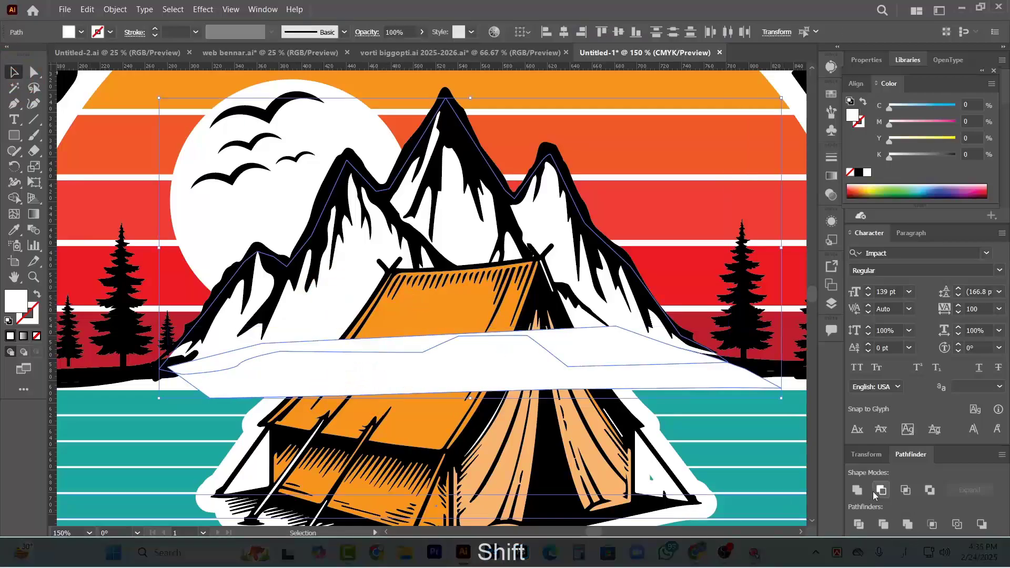
pyautogui.click(858, 490)
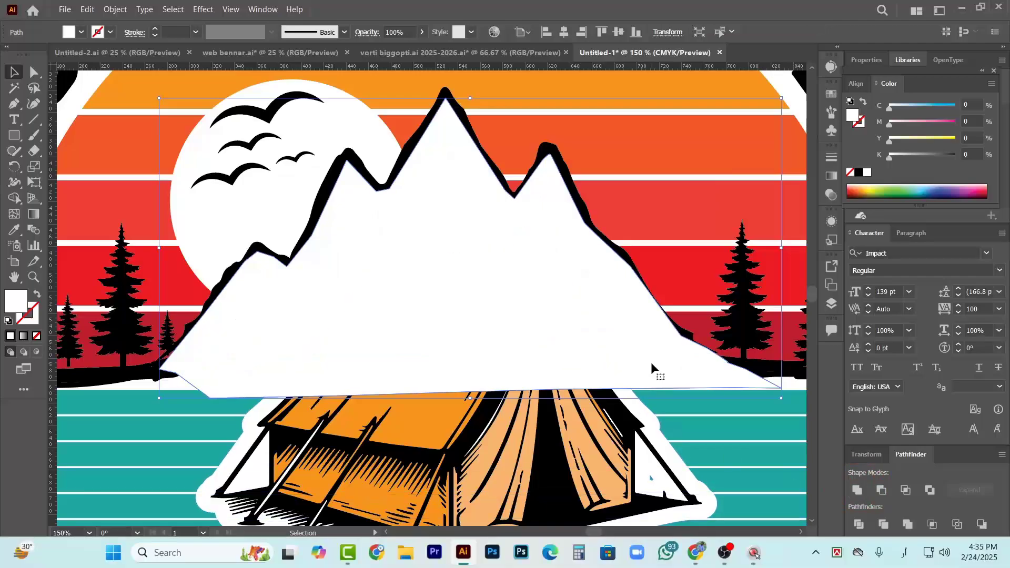
# Arrange the merged white shape behind the black mountain linework and the tent but in front of the striped sun
pyautogui.hotkey('ctrl', 'shift', '[')
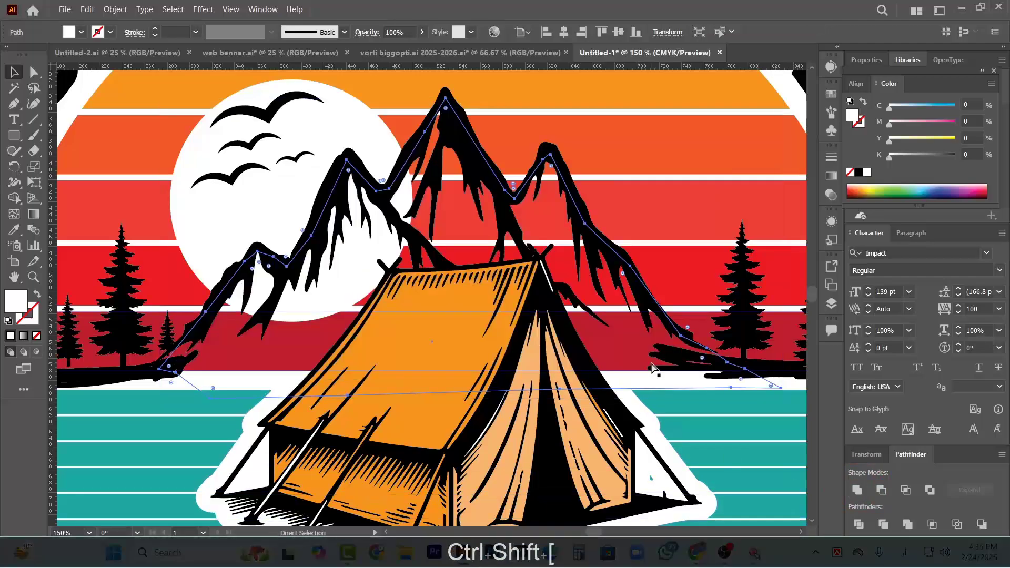
pyautogui.hotkey('ctrl', ']')
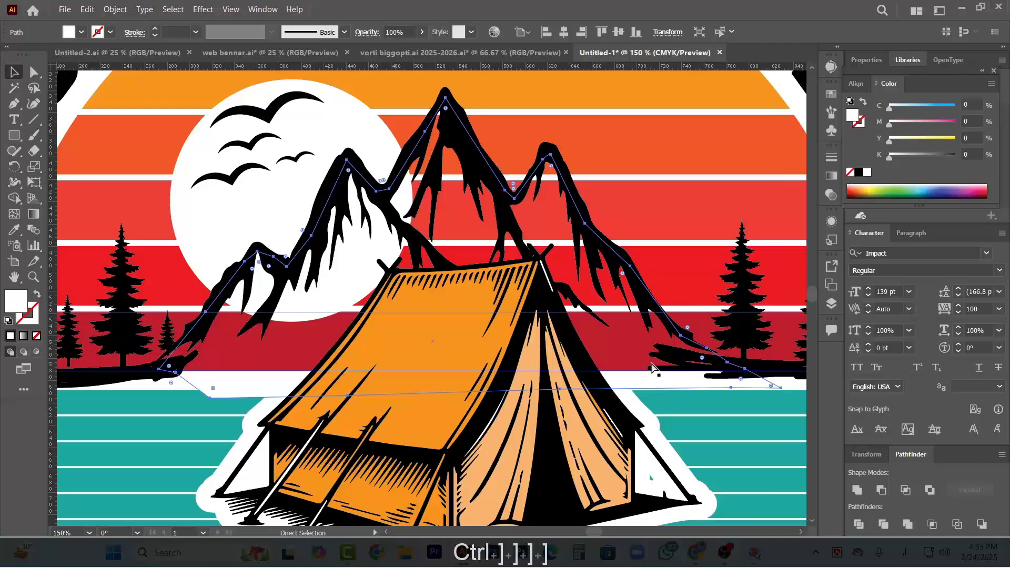
pyautogui.hotkey('ctrl', ']')
pyautogui.hotkey('ctrl', ']')
pyautogui.hotkey('ctrl', ']')
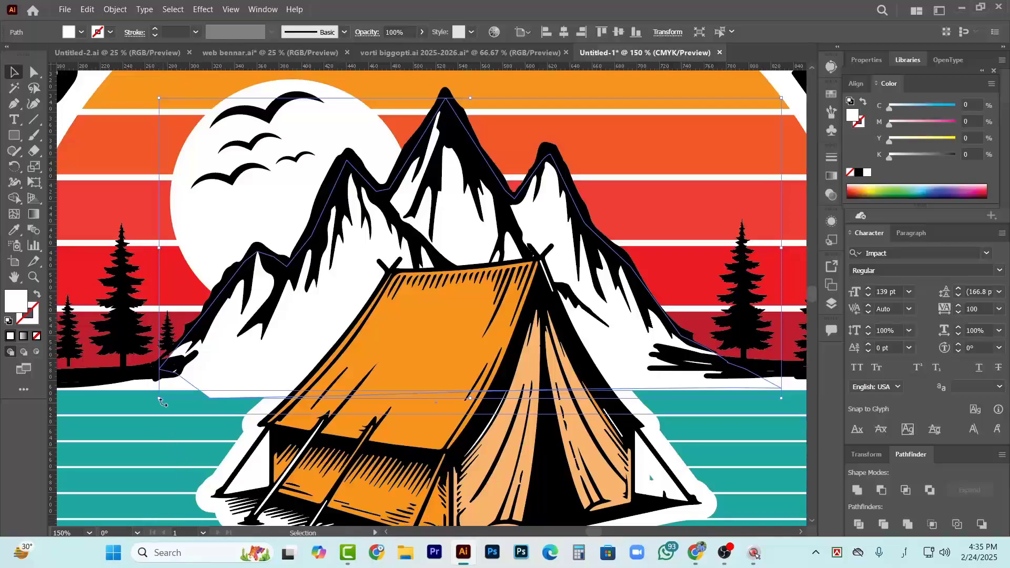
pyautogui.hotkey('ctrl', '[')
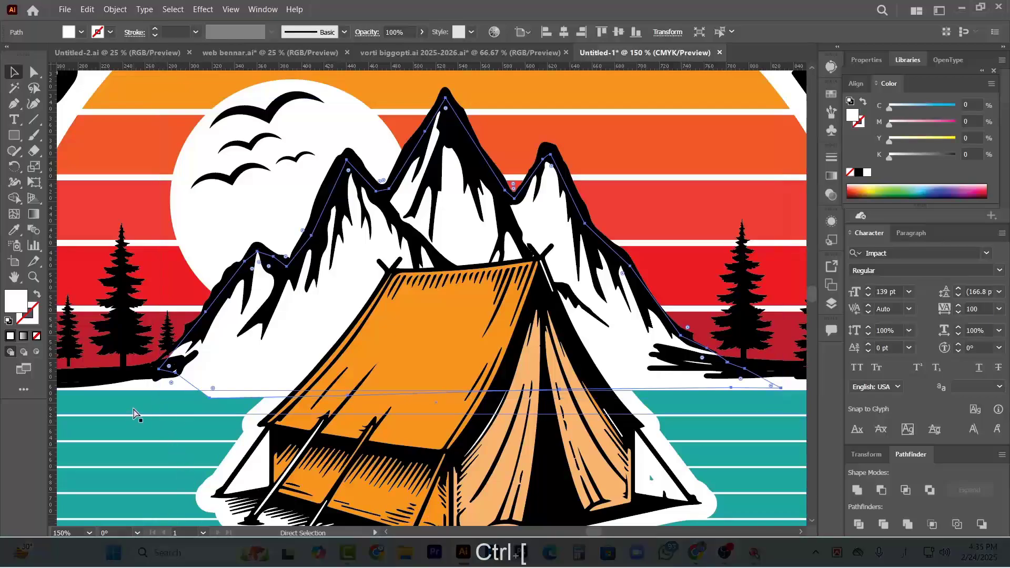
pyautogui.hotkey('ctrl', '[')
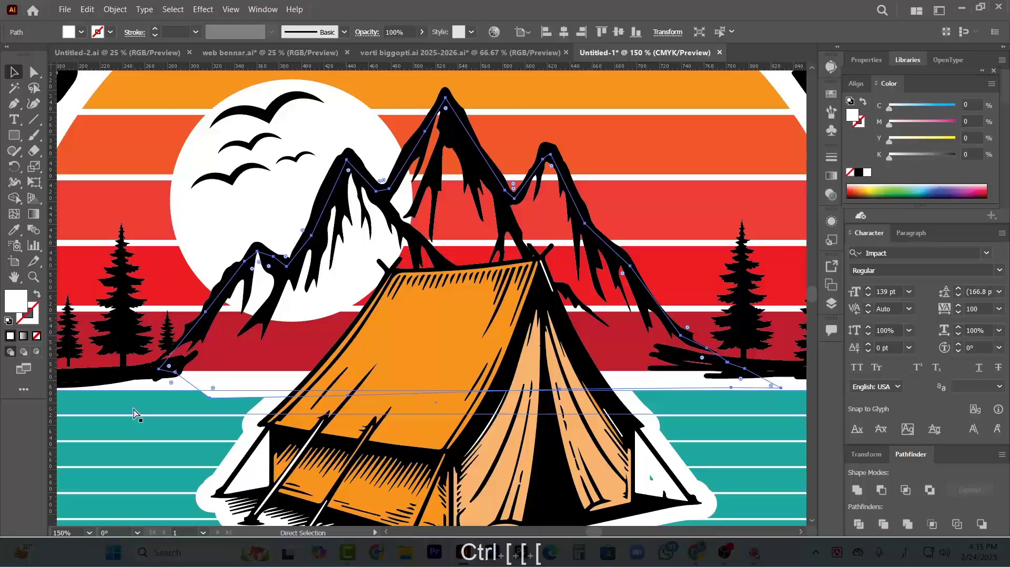
pyautogui.hotkey('ctrl', ']')
pyautogui.press('v')
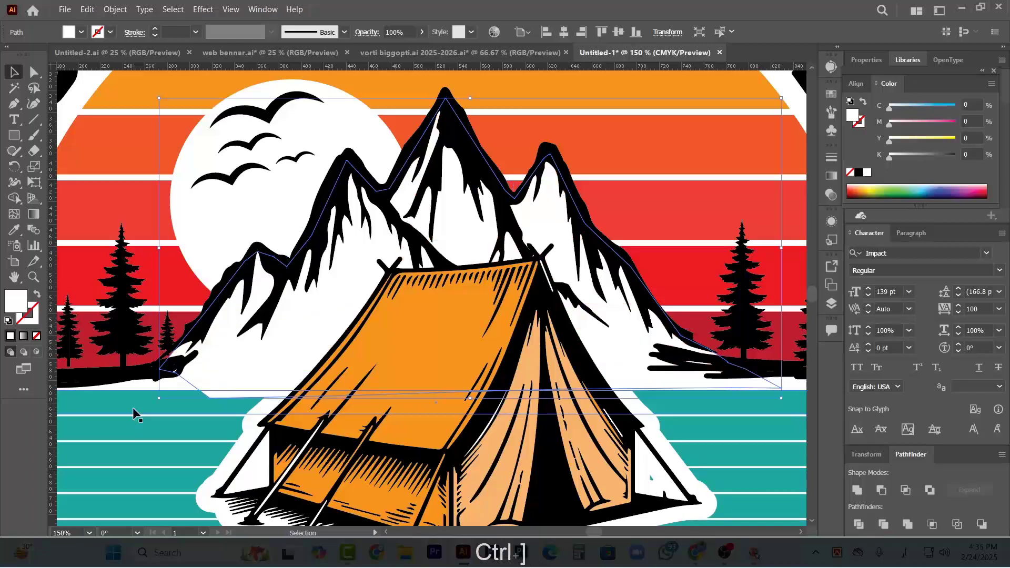
# Bring the topmost teal water stripe forward so it covers the white shape's overhanging lower edge
pyautogui.click(225, 407)
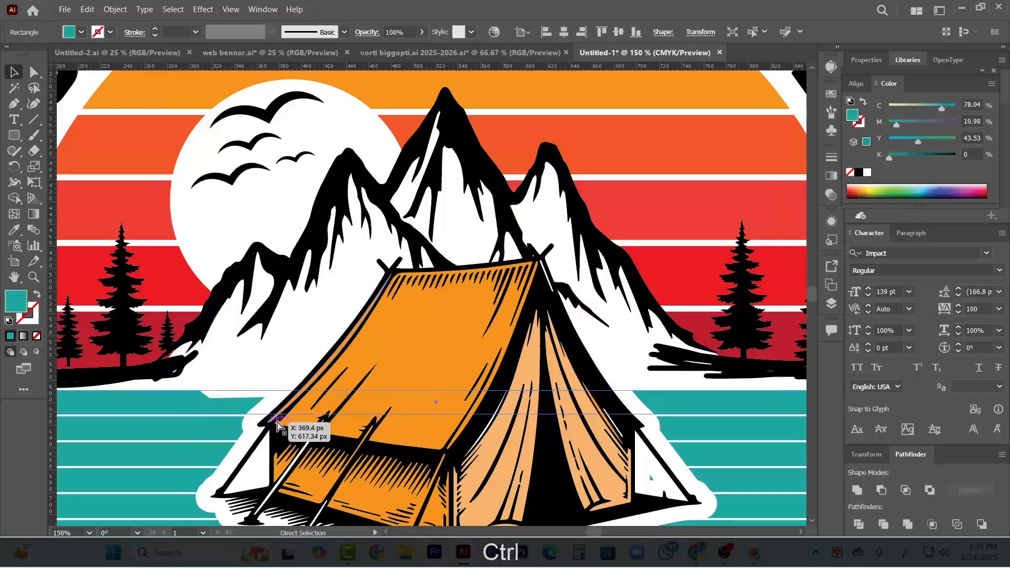
pyautogui.hscroll(-3, 294, 422)
pyautogui.scroll(-2, 294, 422)
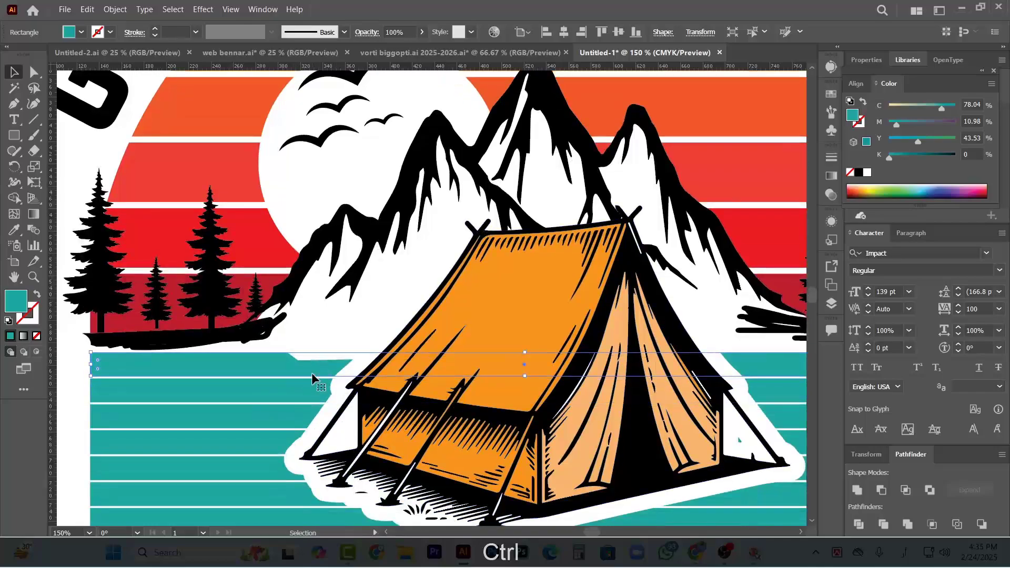
pyautogui.press('ctrl')
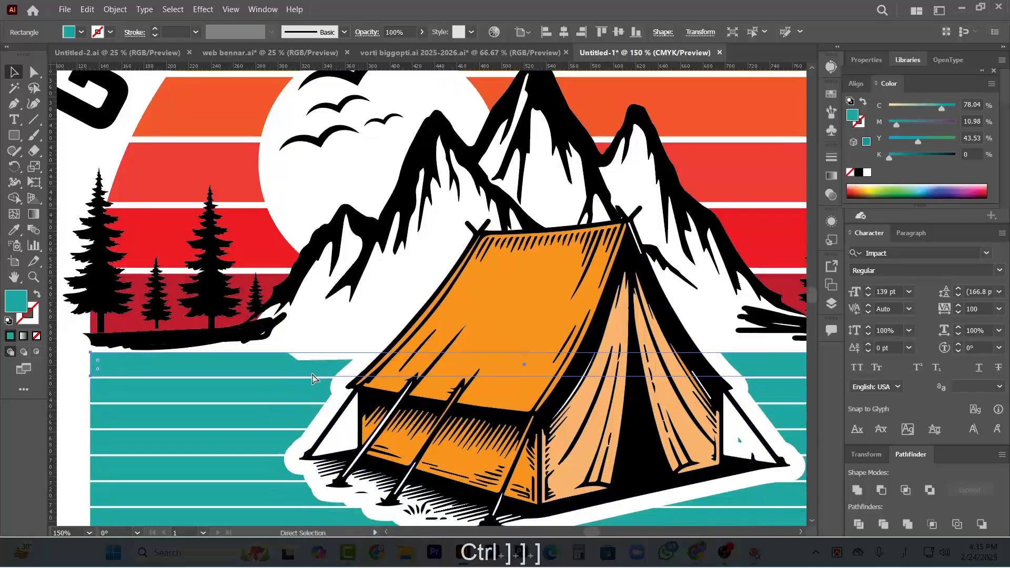
pyautogui.hotkey('ctrl', ']')
pyautogui.hotkey('ctrl', ']')
pyautogui.hotkey('ctrl', ']')
pyautogui.hotkey('ctrl', ']')
pyautogui.hotkey('ctrl', ']')
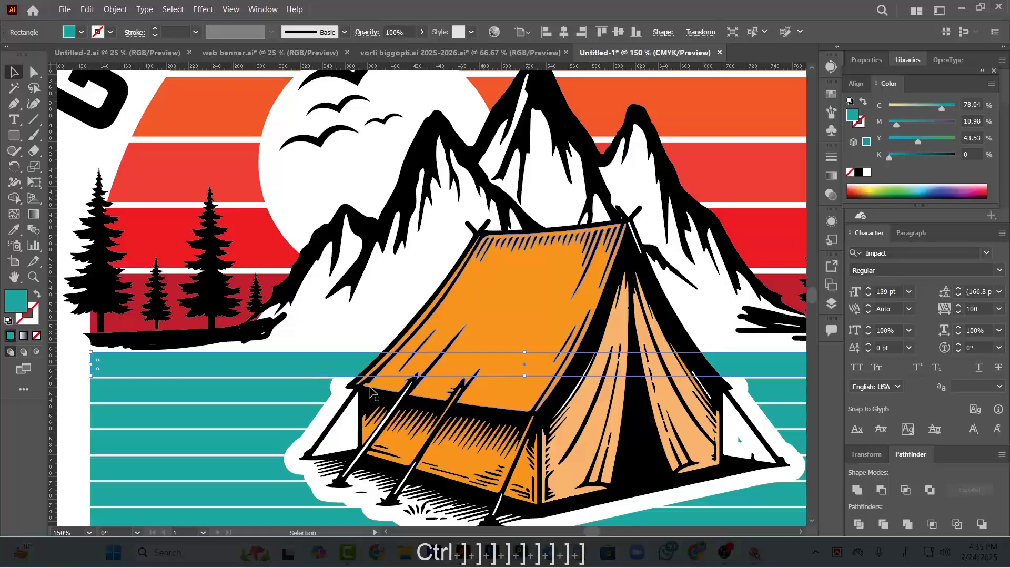
# Bring the tent's white outline forward in front of the top teal stripe and deselect it
pyautogui.click(339, 389)
pyautogui.press('ctrl')
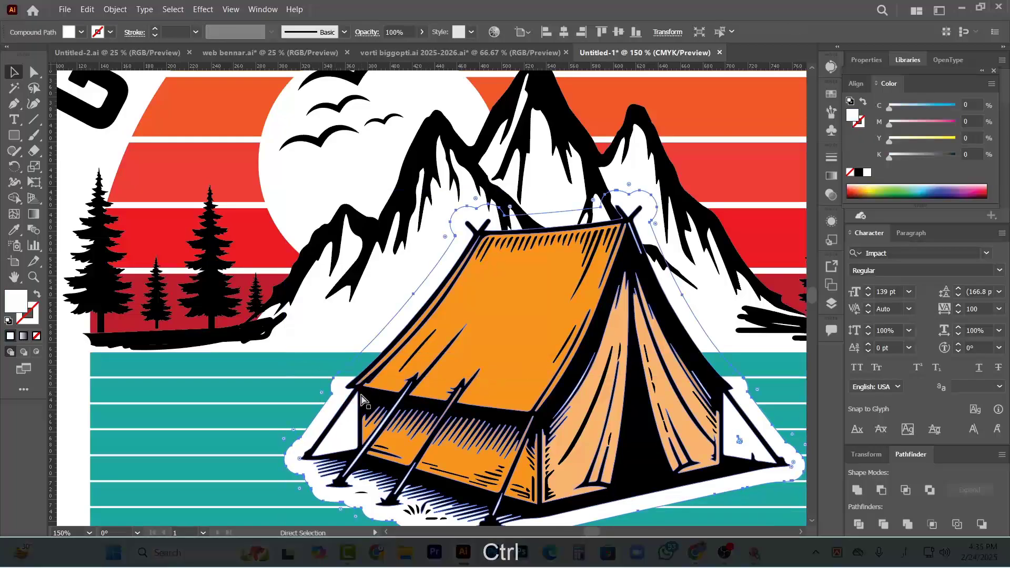
pyautogui.hotkey('ctrl', ']')
pyautogui.scroll(-3, 416, 409)
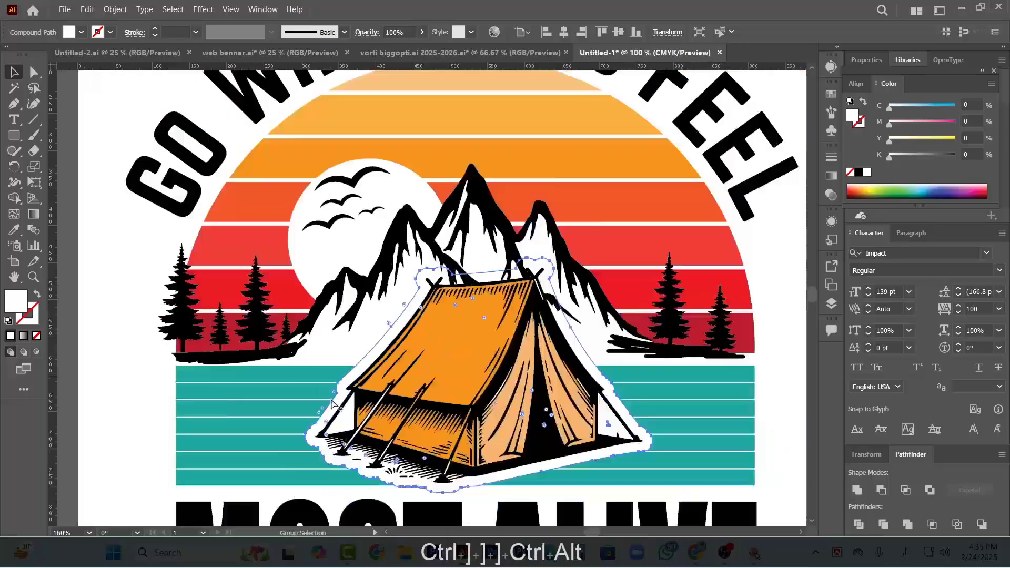
pyautogui.click(589, 333)
# Move the rightmost pine out past the sun's edge and stretch the black ground strokes sideways to reach under it
pyautogui.scroll(4, 487, 377)
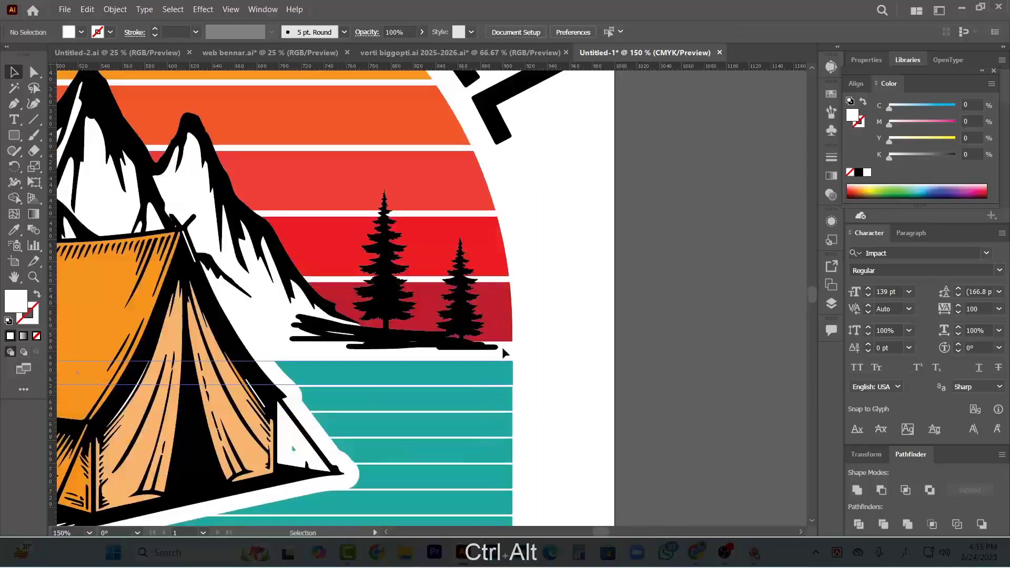
pyautogui.scroll(2, 505, 348)
pyautogui.click(422, 289)
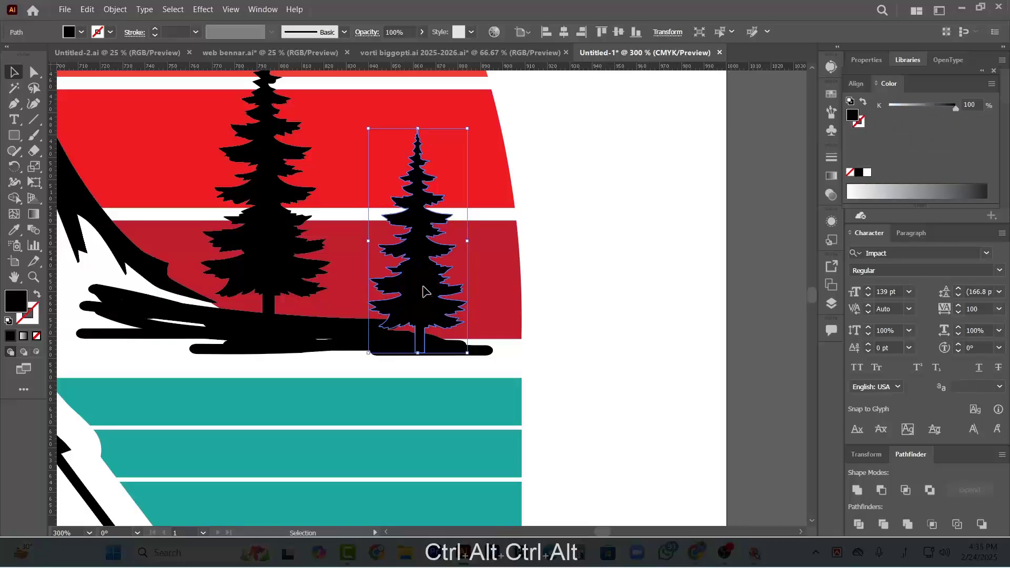
pyautogui.moveTo(422, 289); pyautogui.dragTo(485, 289)
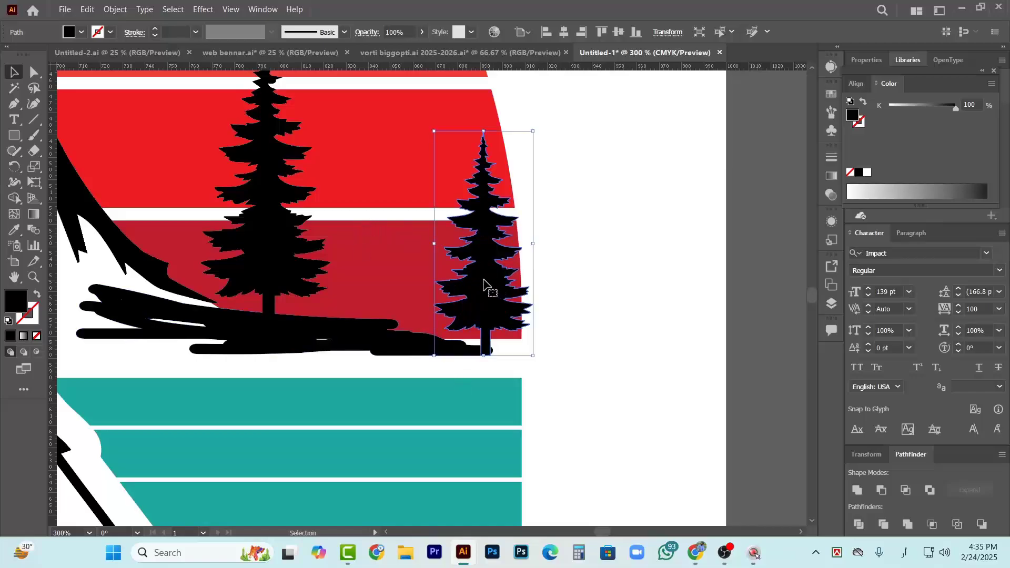
pyautogui.moveTo(506, 286); pyautogui.dragTo(533, 282)
pyautogui.click(472, 347)
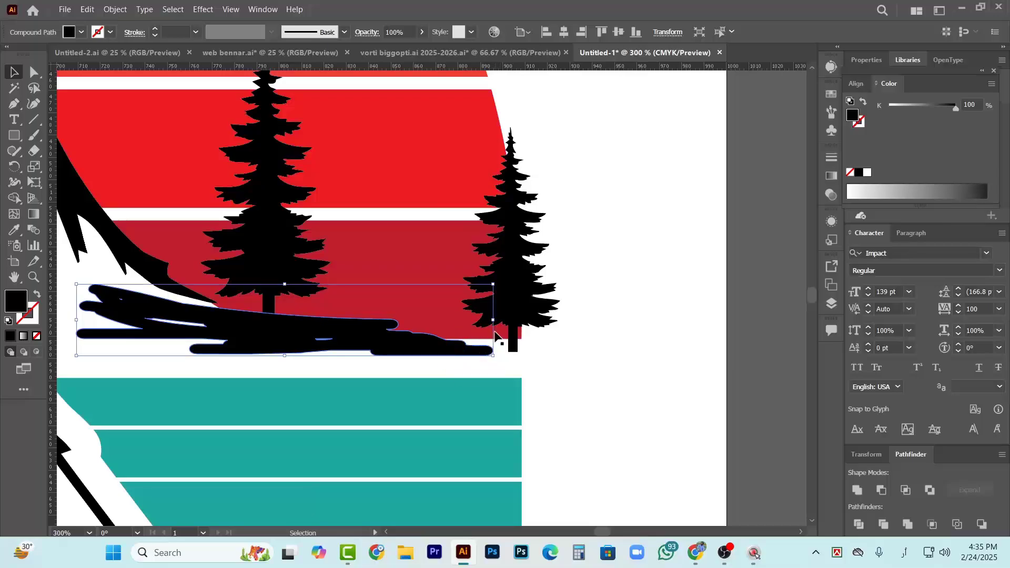
pyautogui.moveTo(493, 319); pyautogui.dragTo(536, 320)
# Fill the gap between the two right-hand pines with two copies of the outer pine, one smaller and one taller
pyautogui.click(506, 275)
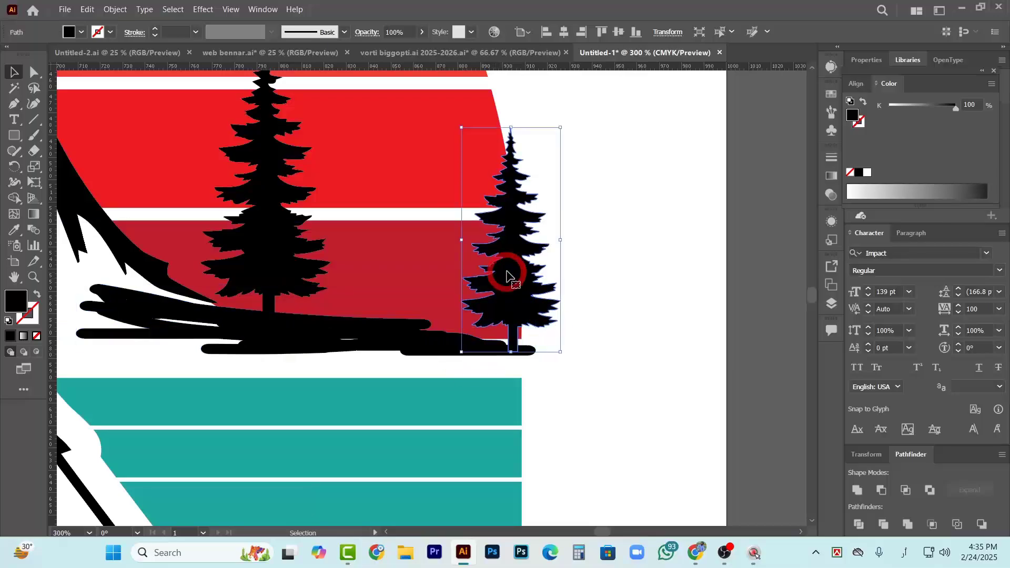
pyautogui.moveTo(506, 275); pyautogui.dragTo(412, 272)
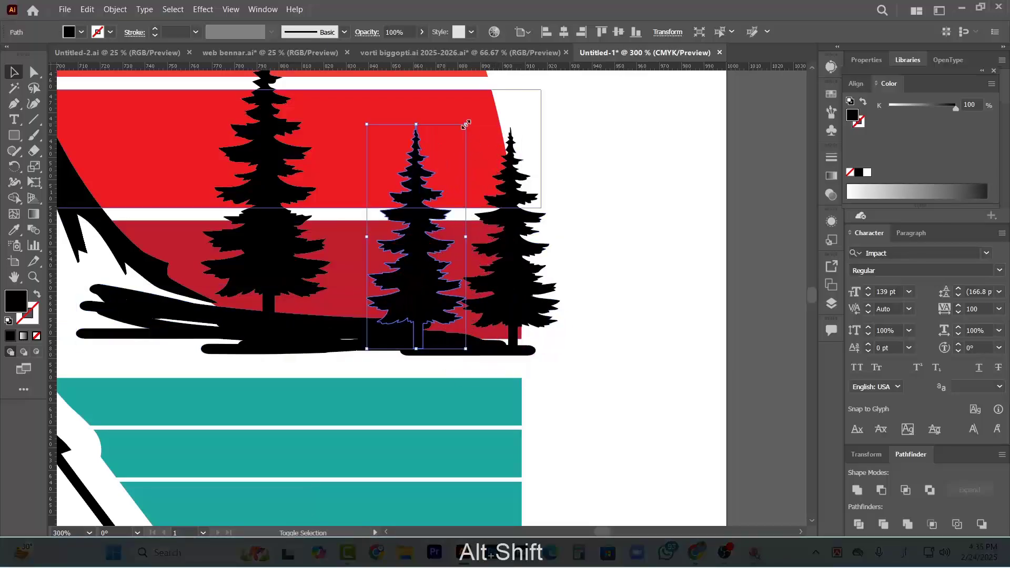
pyautogui.moveTo(466, 124); pyautogui.dragTo(451, 146)
pyautogui.moveTo(406, 281); pyautogui.dragTo(379, 255)
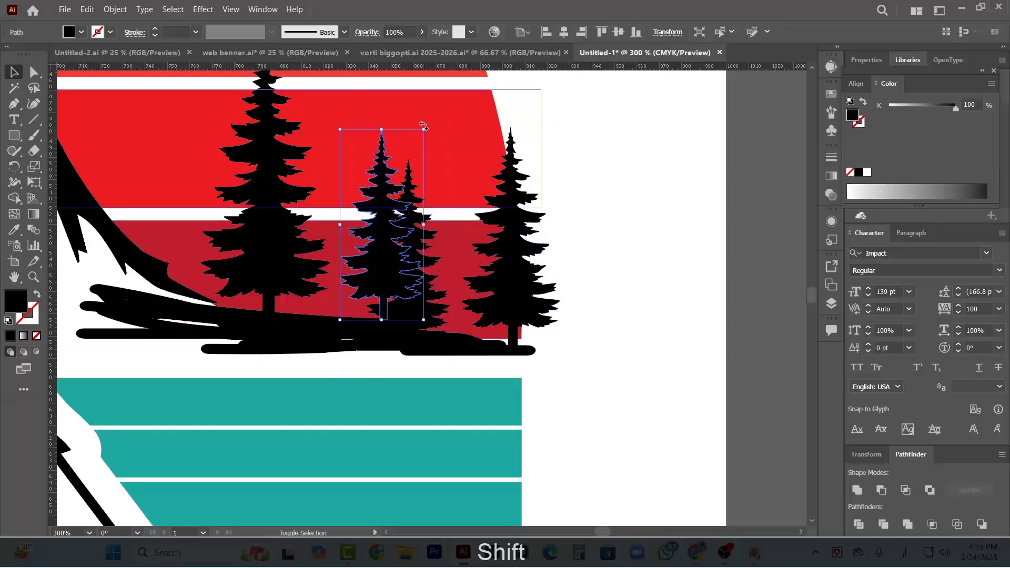
pyautogui.moveTo(426, 127); pyautogui.dragTo(439, 83)
pyautogui.moveTo(366, 239); pyautogui.dragTo(343, 241)
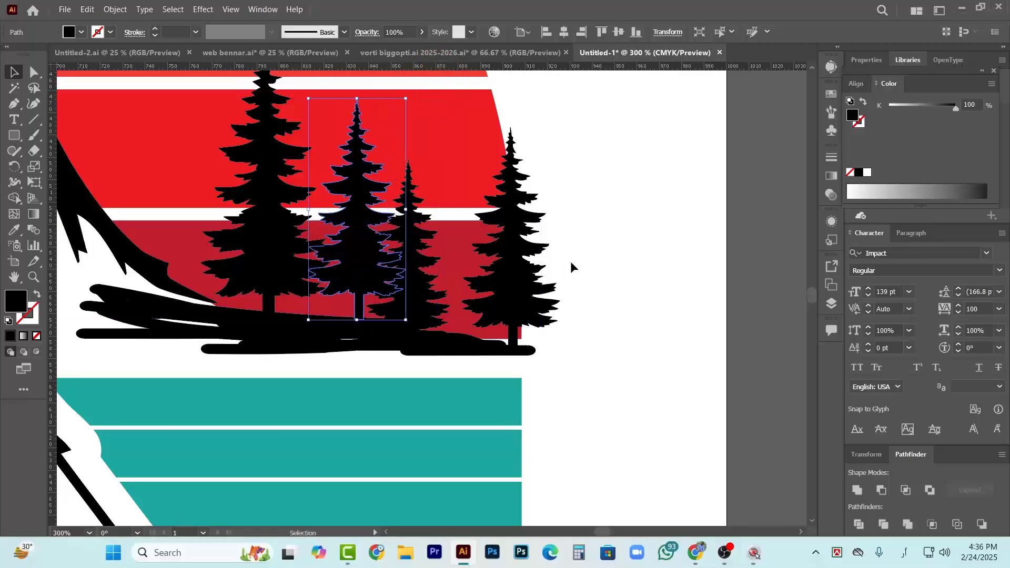
pyautogui.click(572, 269)
# Examine the recreated design at several zoom levels and compare it with the reference image
pyautogui.scroll(-3, 501, 320)
pyautogui.scroll(-3, 586, 289)
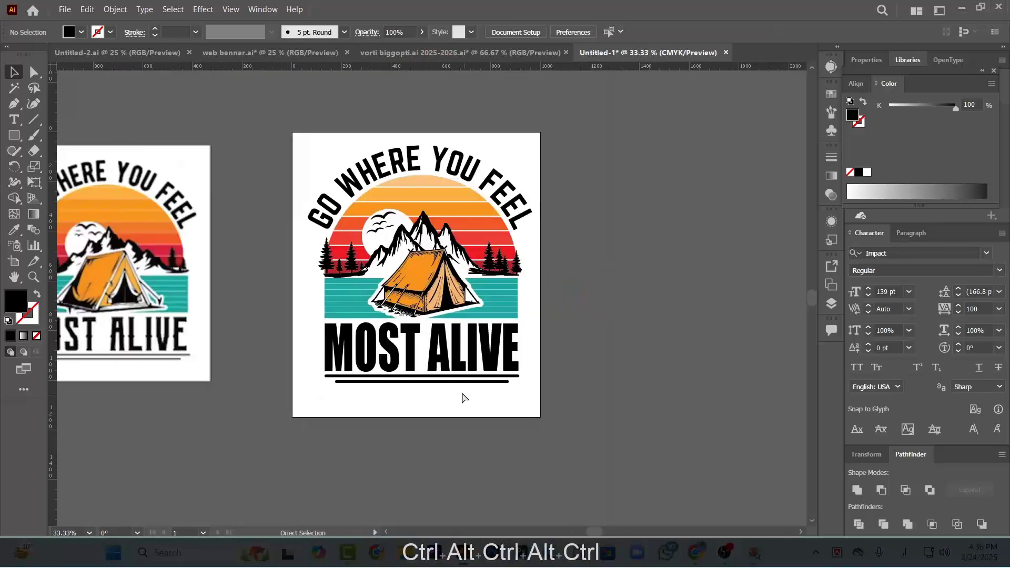
pyautogui.scroll(-2, 393, 400)
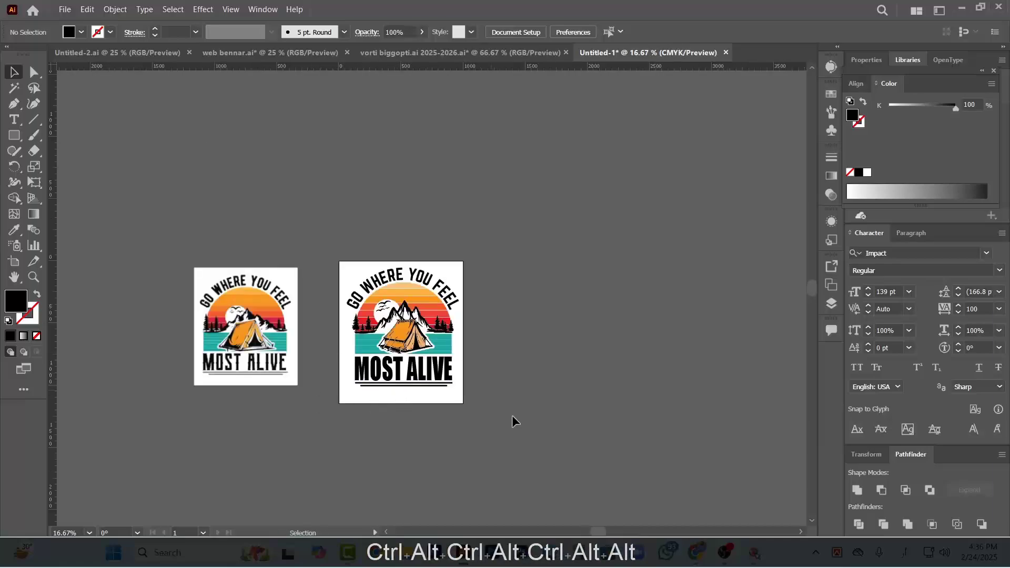
pyautogui.scroll(1, 428, 384)
pyautogui.scroll(-2, 398, 401)
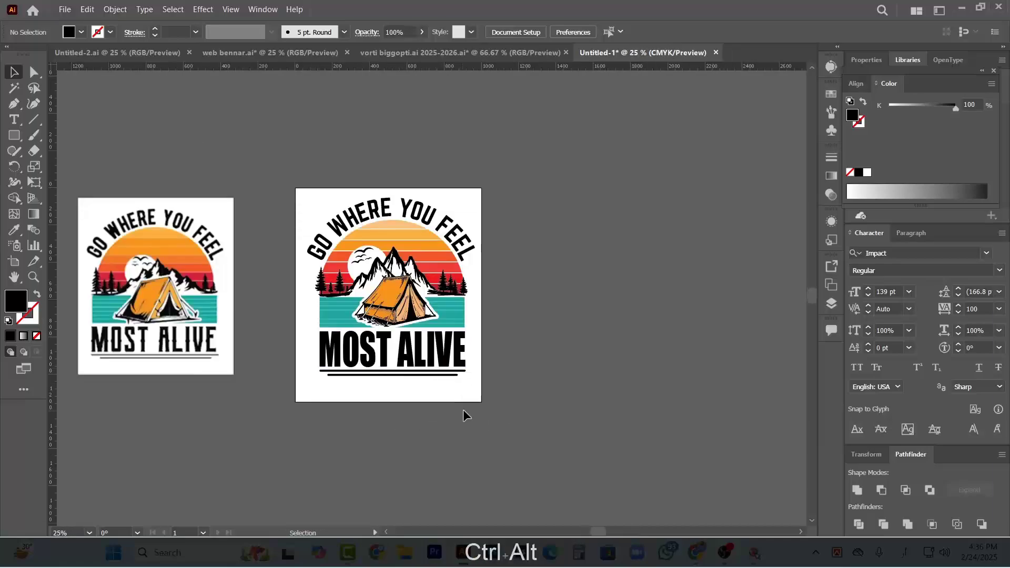
pyautogui.scroll(1, 424, 411)
pyautogui.scroll(1, 400, 374)
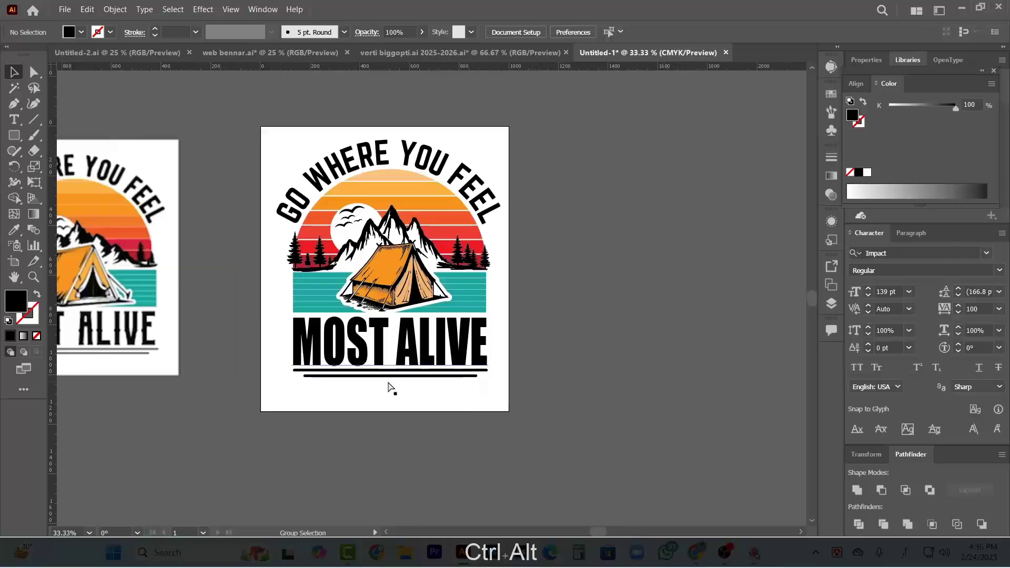
pyautogui.scroll(1, 388, 388)
pyautogui.scroll(-1, 361, 422)
pyautogui.scroll(-2, 363, 409)
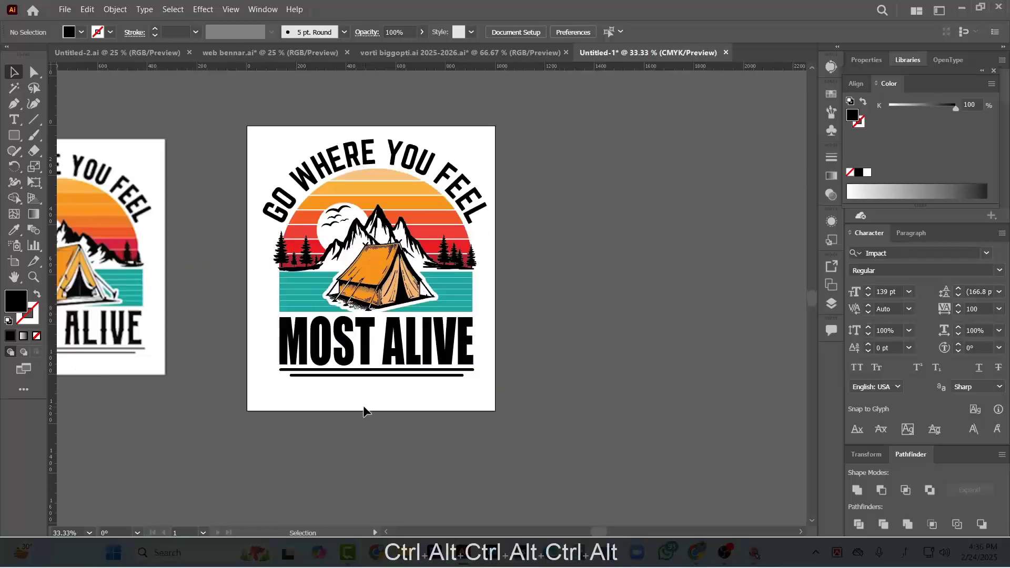
pyautogui.scroll(-2, 346, 388)
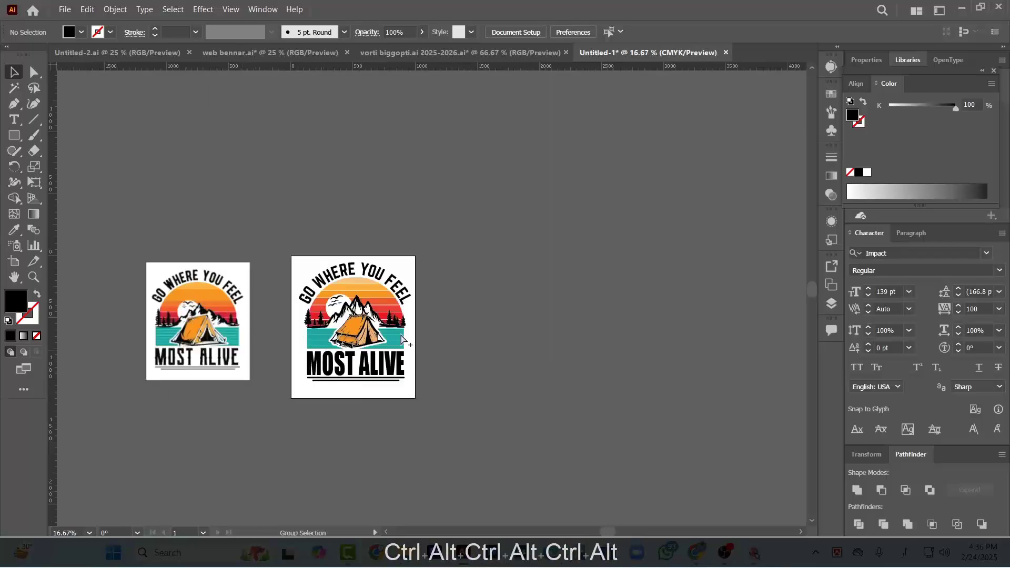
pyautogui.scroll(2, 347, 315)
pyautogui.scroll(1, 345, 319)
pyautogui.scroll(-1, 343, 321)
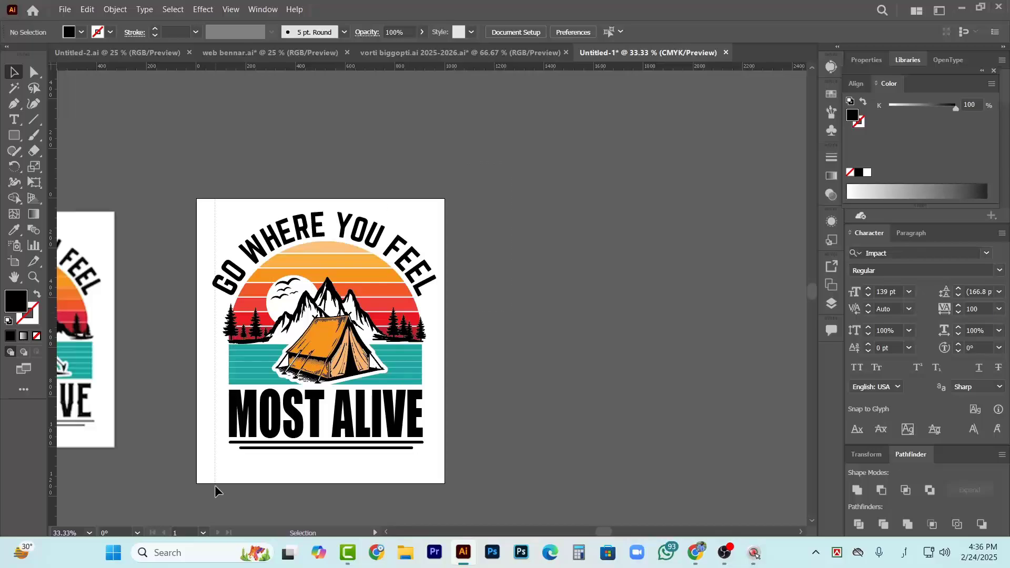
# Select the complete camping design and move it off the artboard onto the empty canvas to its right
pyautogui.moveTo(216, 491); pyautogui.dragTo(464, 425)
pyautogui.click(538, 351)
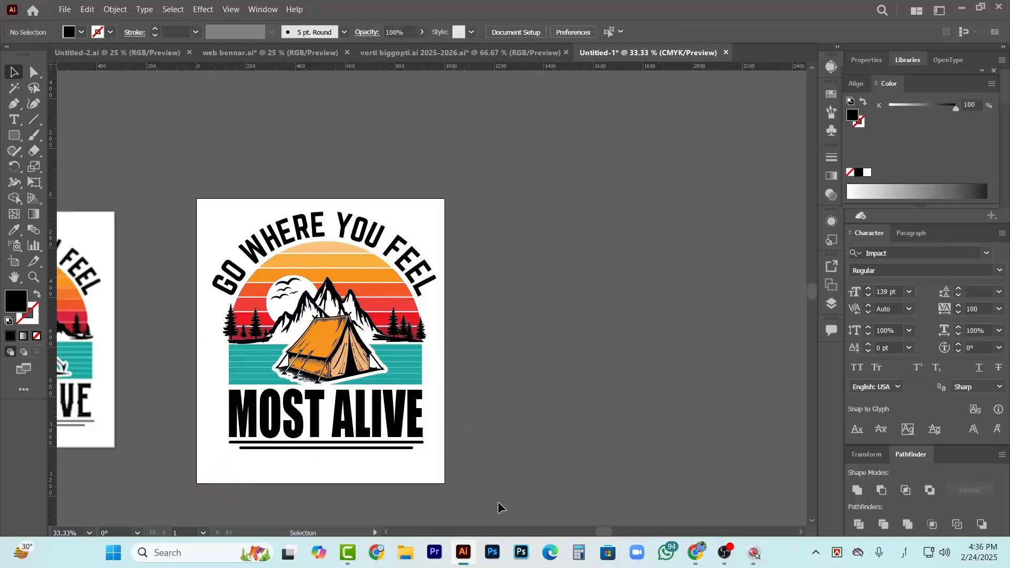
pyautogui.moveTo(498, 503); pyautogui.dragTo(528, 509)
pyautogui.hscroll(7, 462, 503)
pyautogui.moveTo(263, 290); pyautogui.dragTo(638, 292)
# Examine the white-background and black-background versions of the design alongside the reference image
pyautogui.hscroll(4, 637, 358)
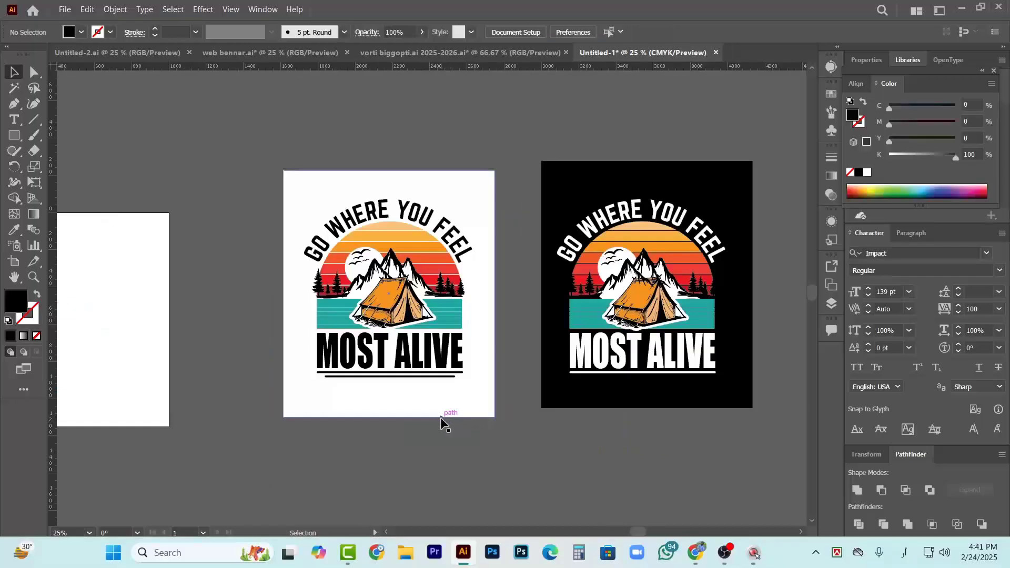
pyautogui.hscroll(2, 437, 417)
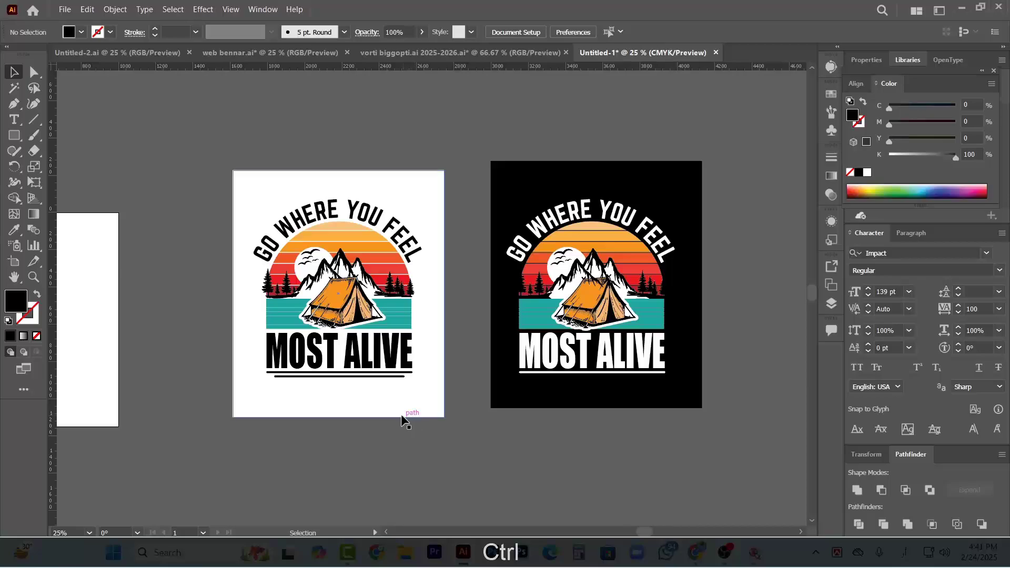
pyautogui.scroll(-1, 400, 419)
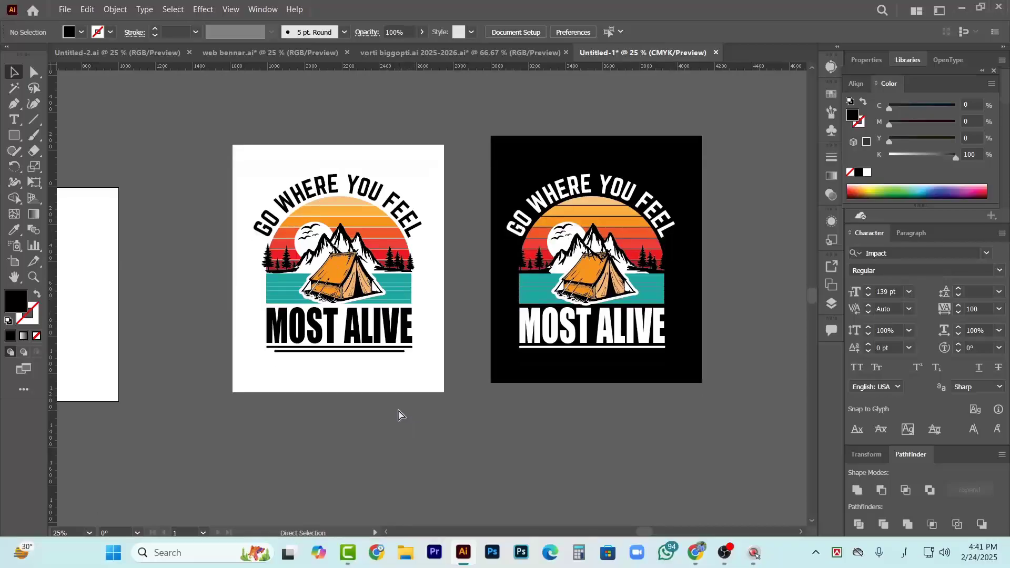
pyautogui.hscroll(2, 393, 411)
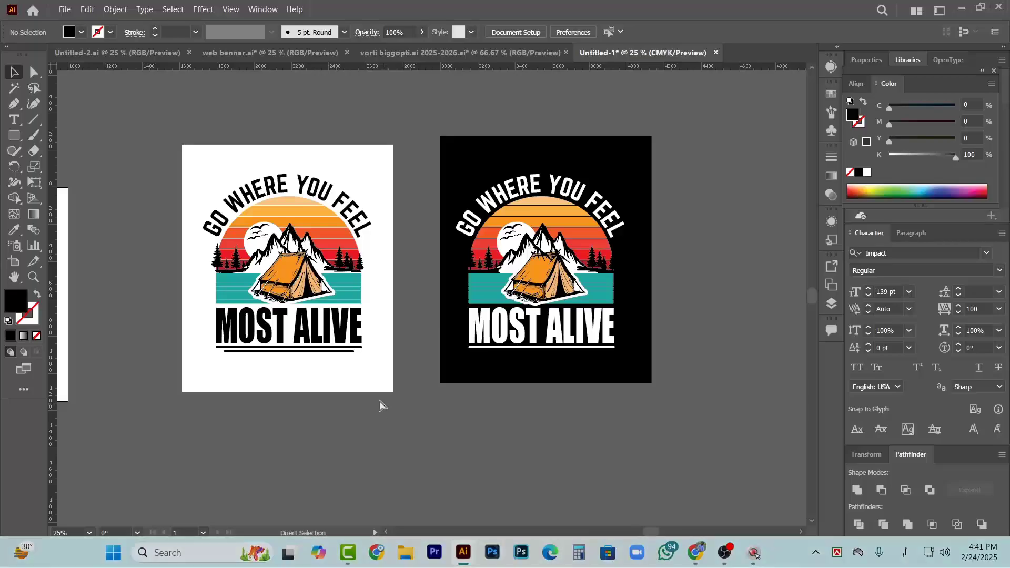
pyautogui.scroll(-2, 383, 403)
pyautogui.hscroll(-1, 347, 361)
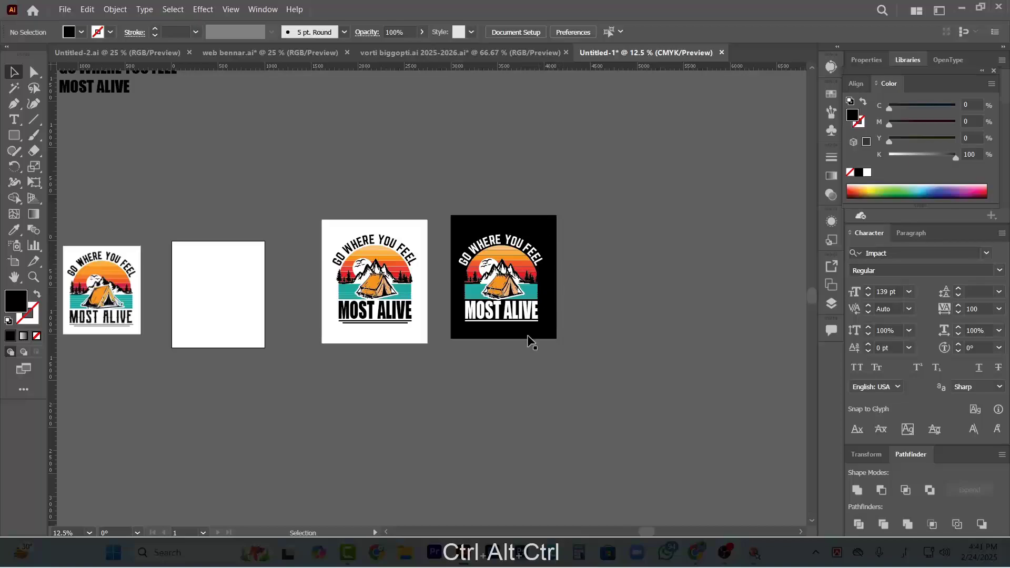
pyautogui.hscroll(-2, 400, 381)
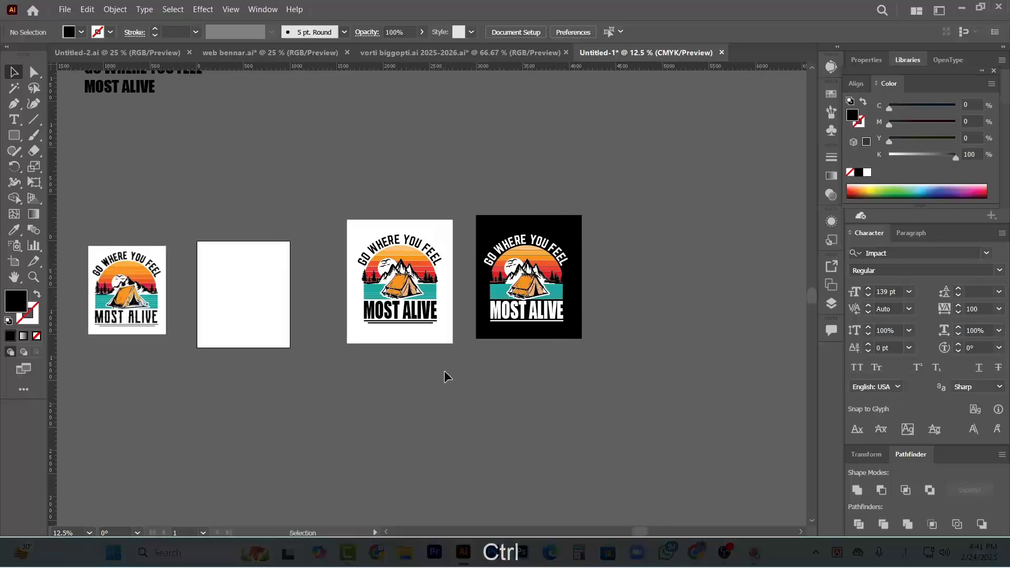